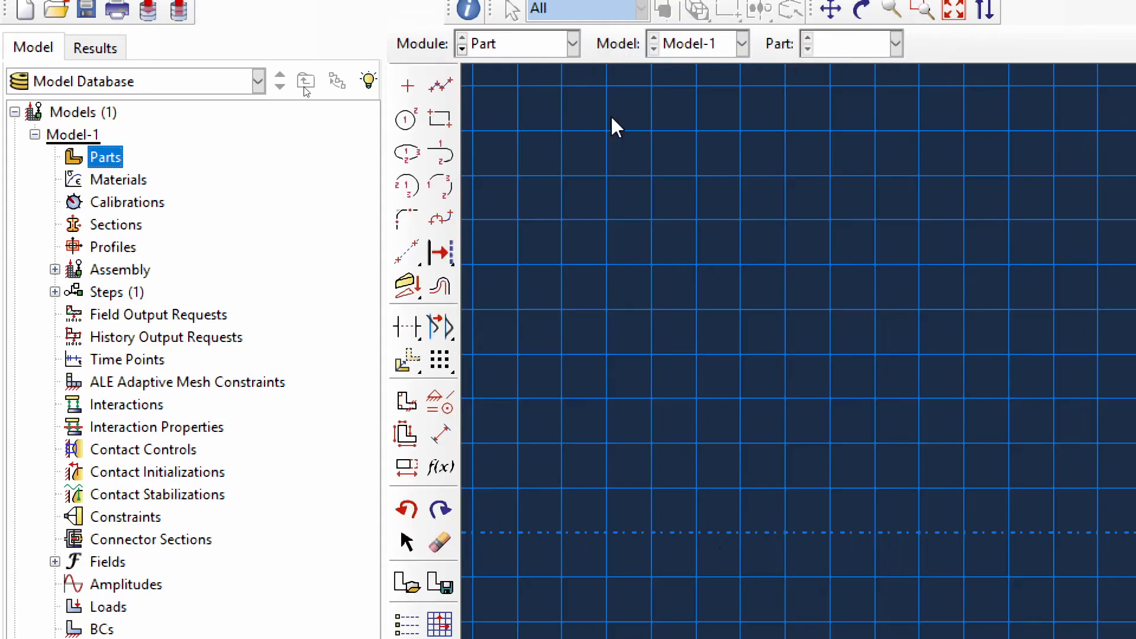
- Sketch the wire as a straight line from (0,0) to (4,0) and finish the sketch
scroll(633, 243, up, 1)
scroll(792, 298, down, 11)
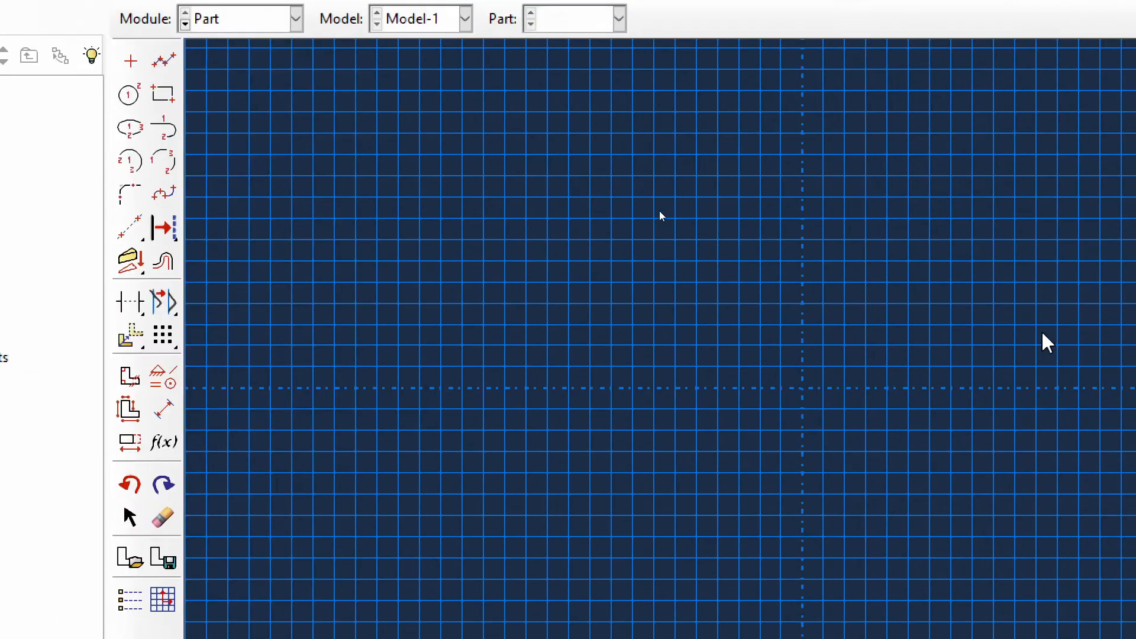
scroll(853, 310, down, 2)
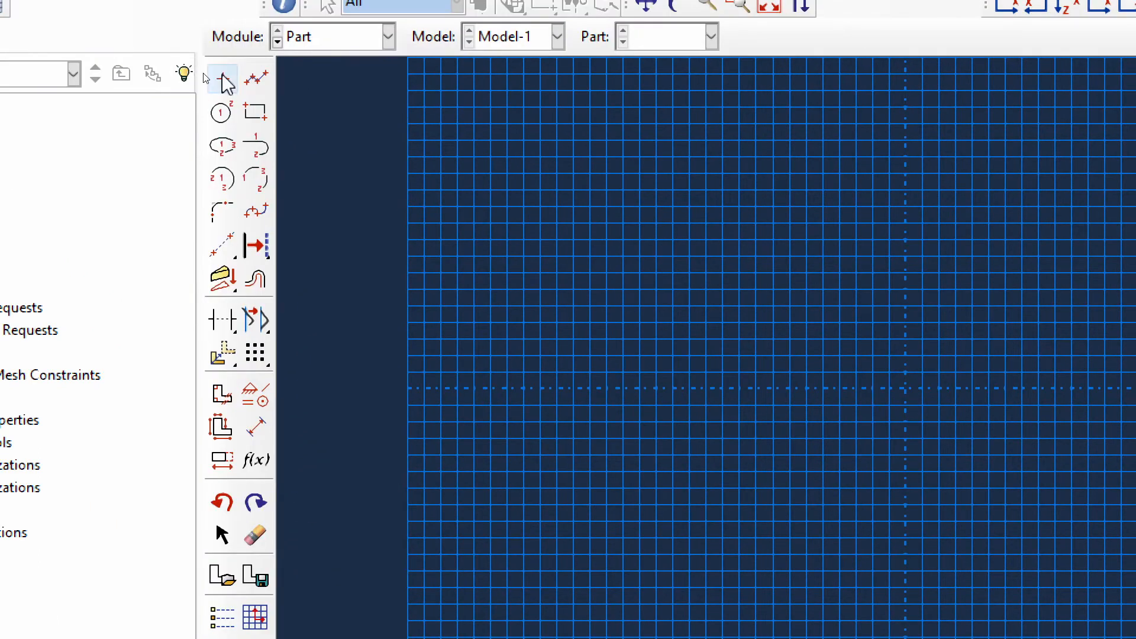
click(256, 78)
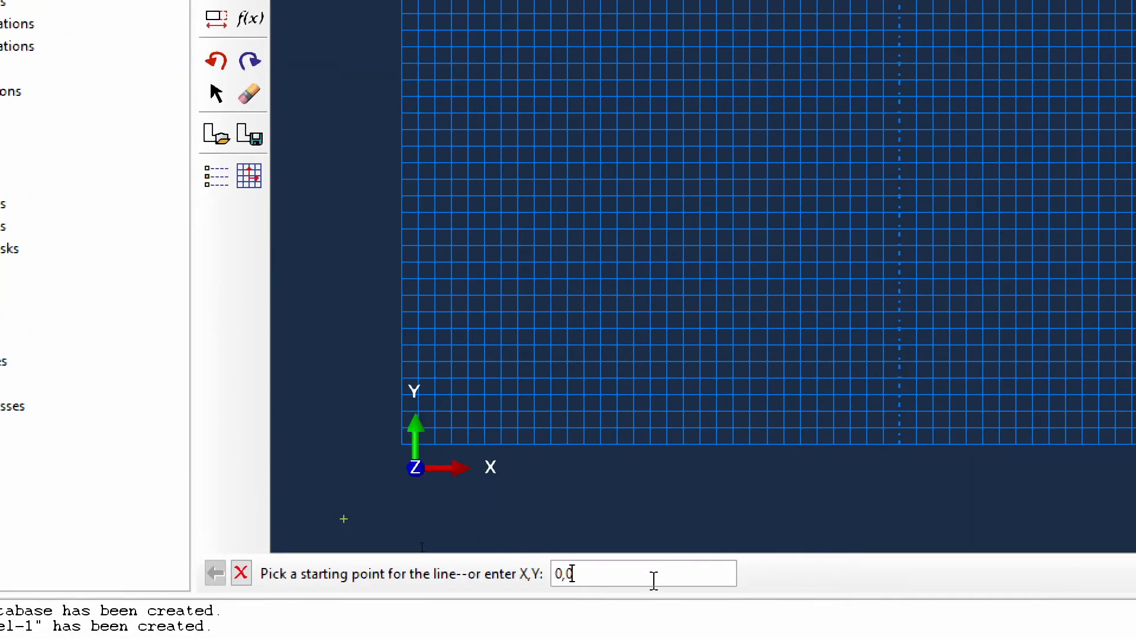
text(0,0)
key(Return)
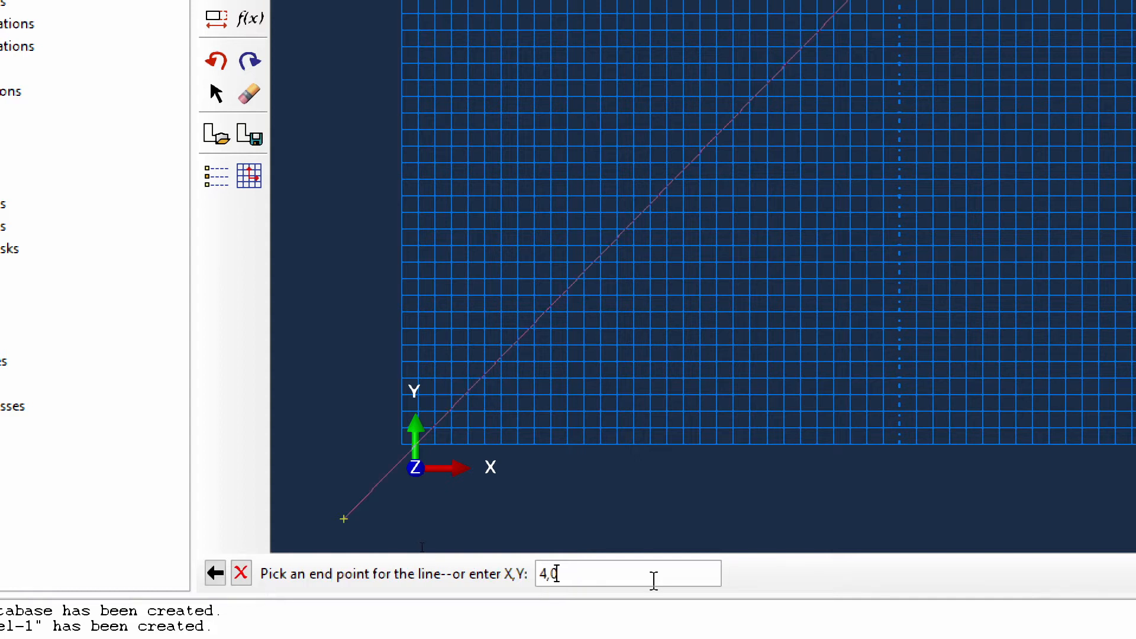
text(4,0)
key(Return)
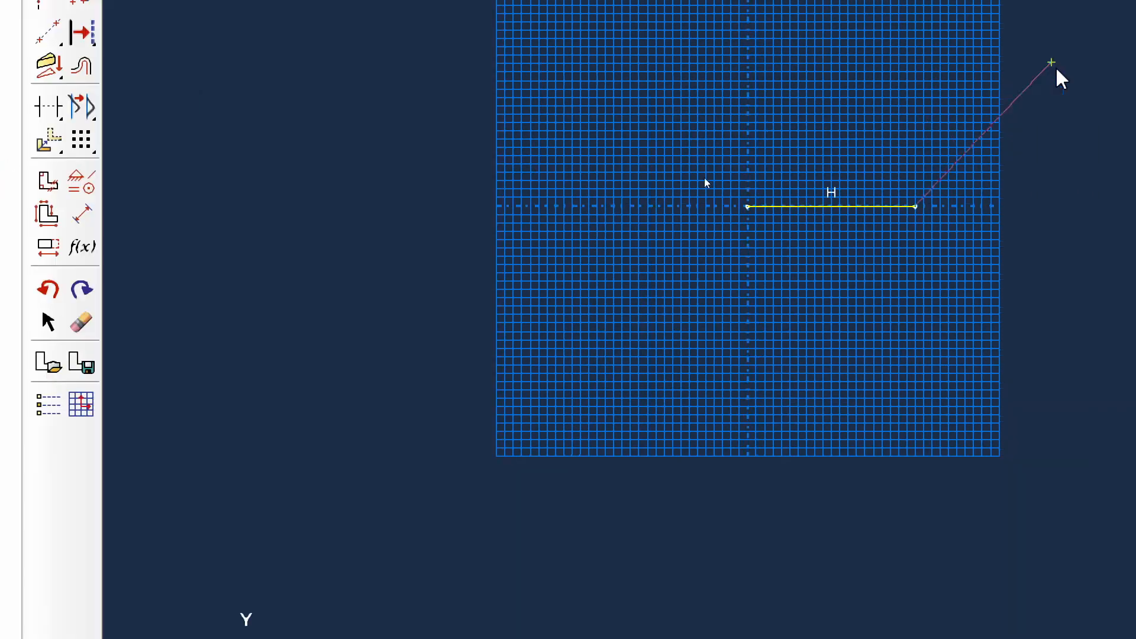
right_click(949, 132)
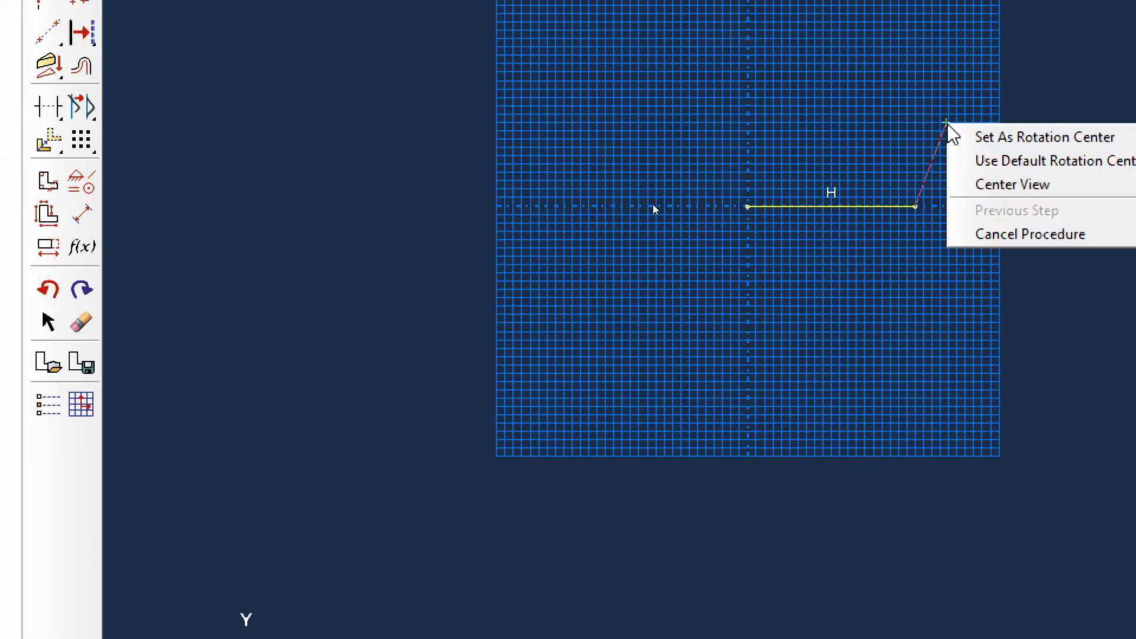
click(1018, 236)
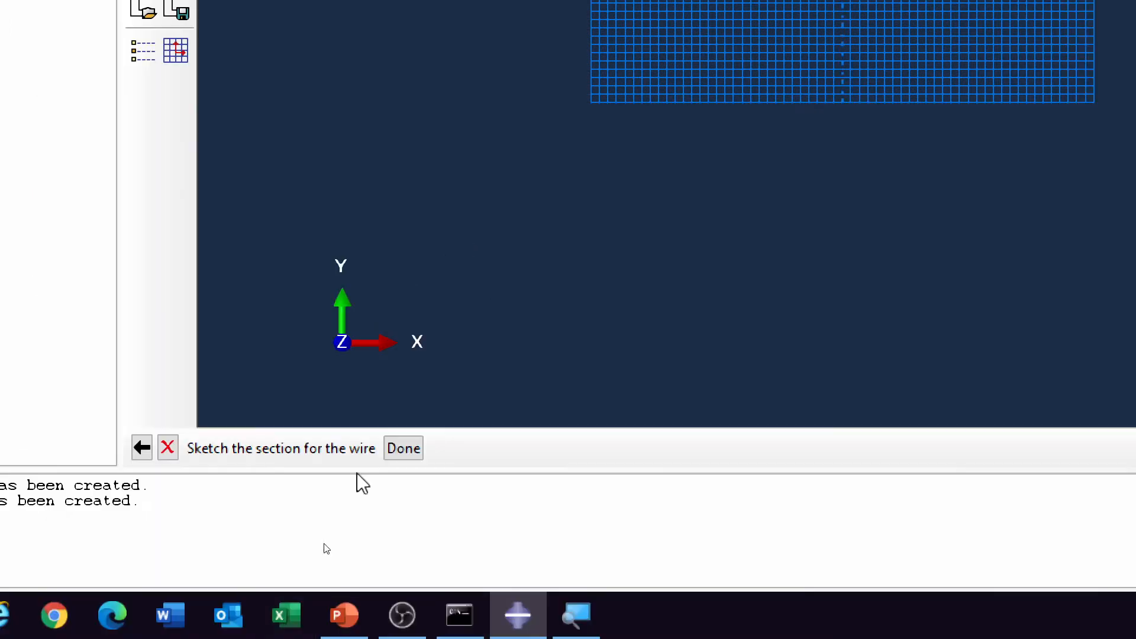
click(404, 449)
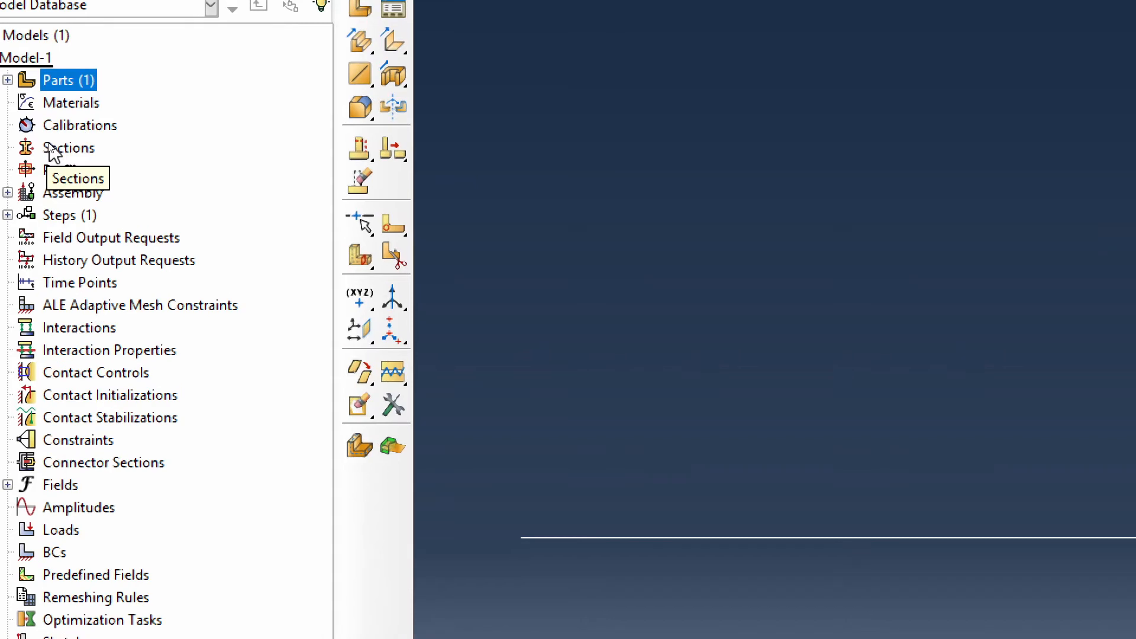
- Create a material named steel and add the Elastic mechanical behavior to it
double_click(62, 104)
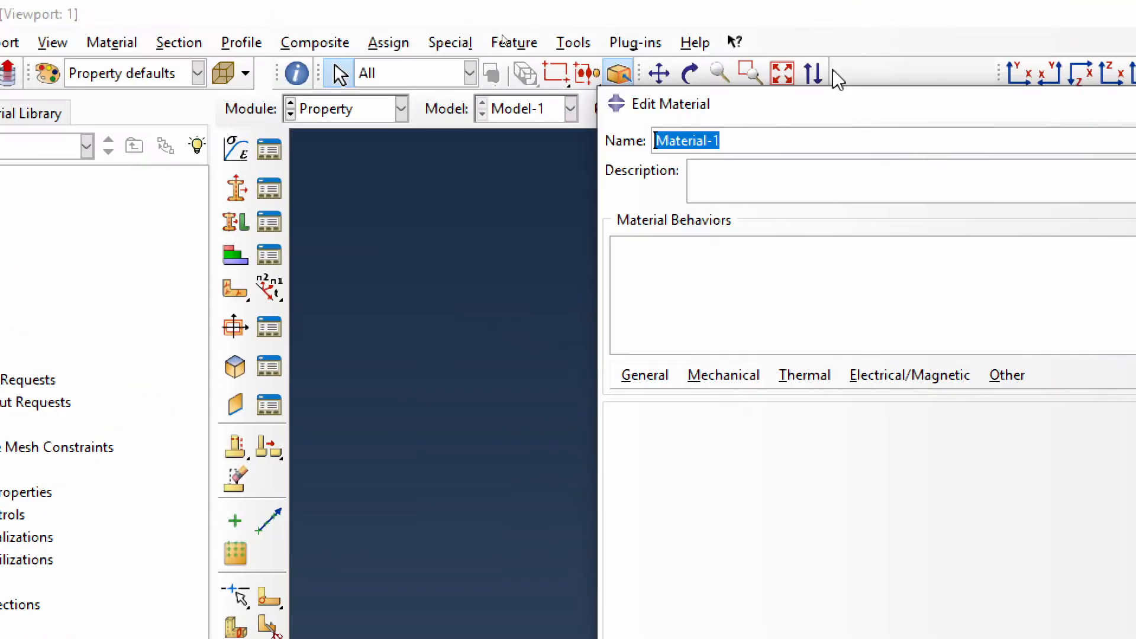
text(steel)
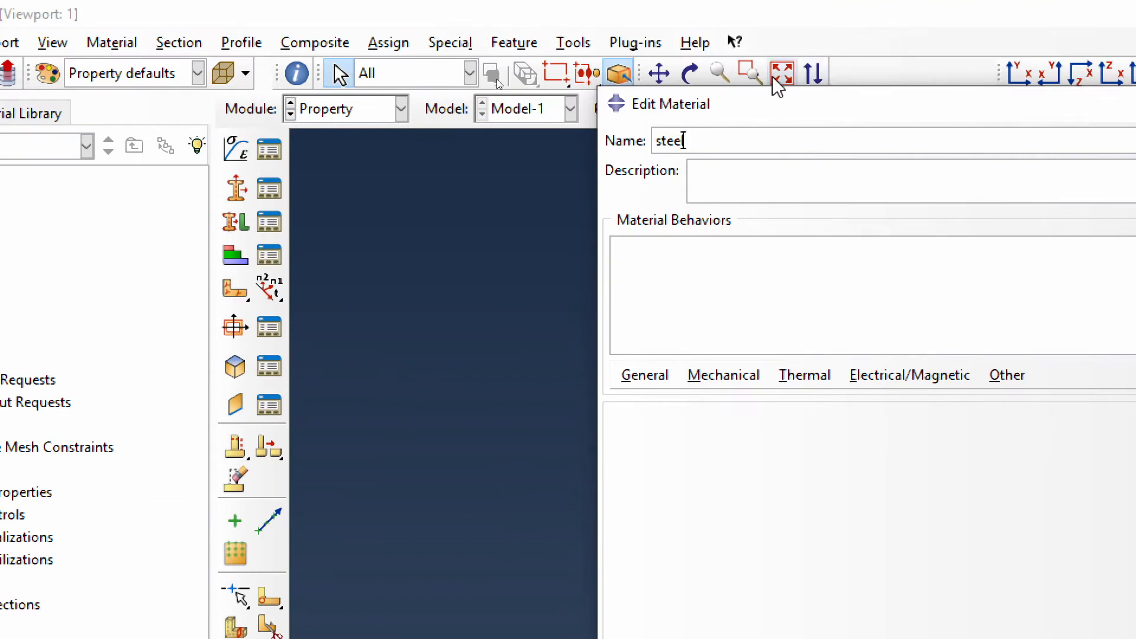
click(725, 375)
mouse_move(801, 406)
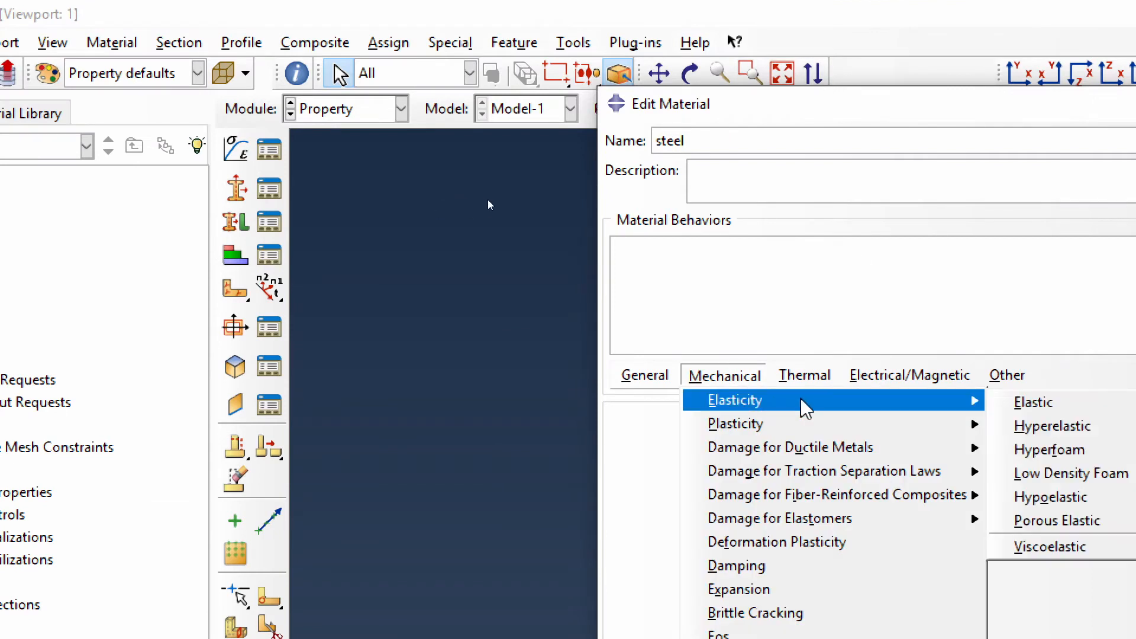
click(1029, 398)
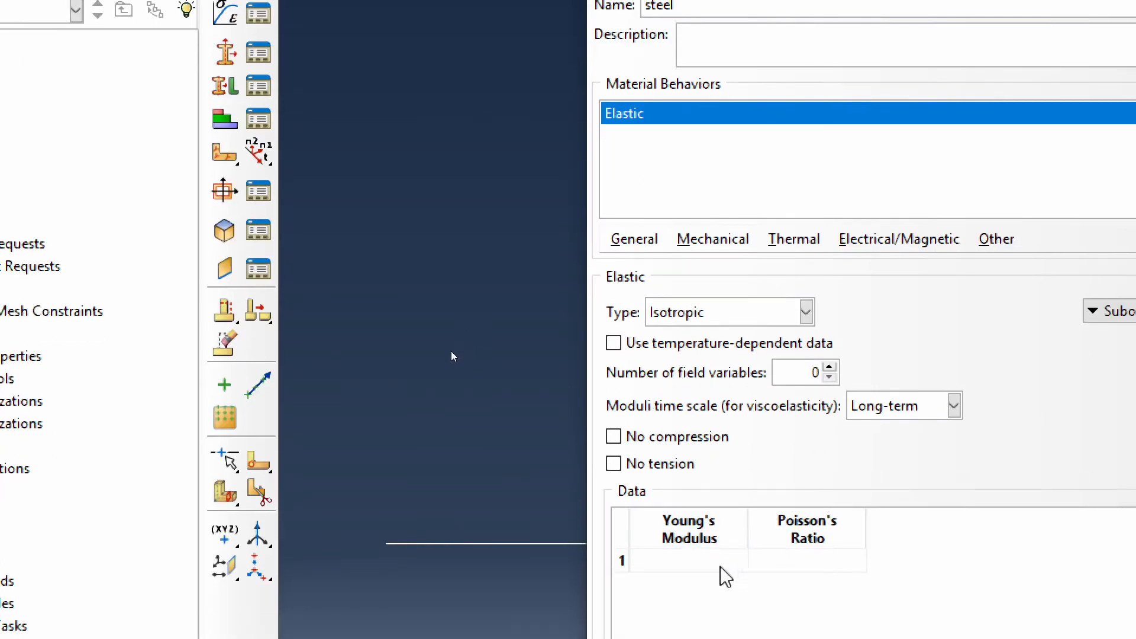
- Set the steel's Young's modulus to 210e9 and Poisson's ratio to 0.33, and save the material
click(722, 561)
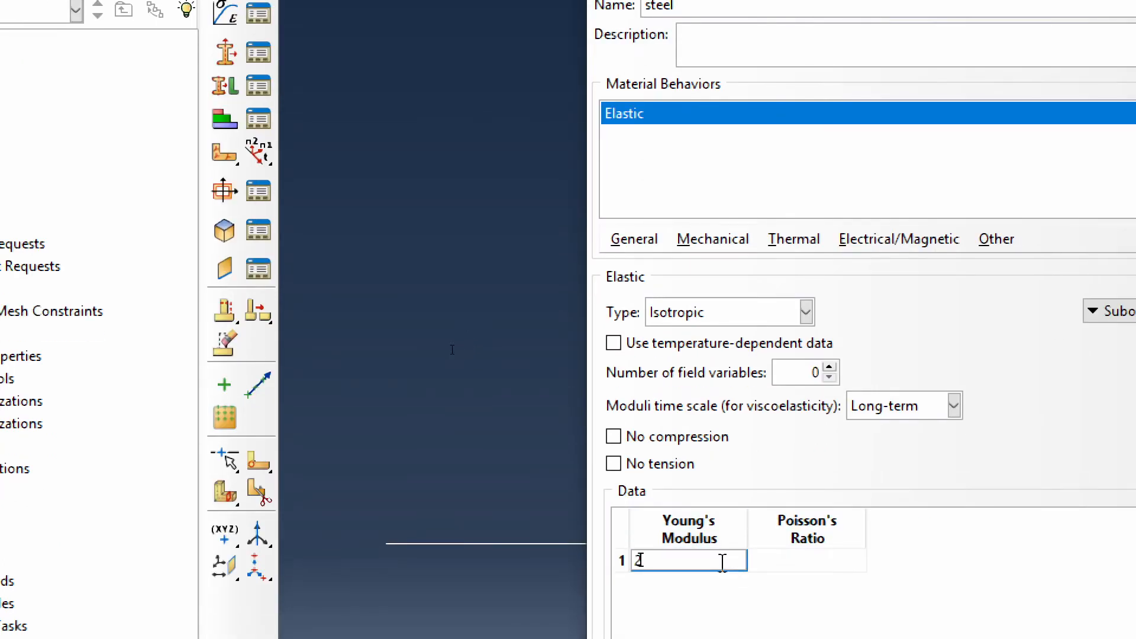
text(210e9)
key(Tab)
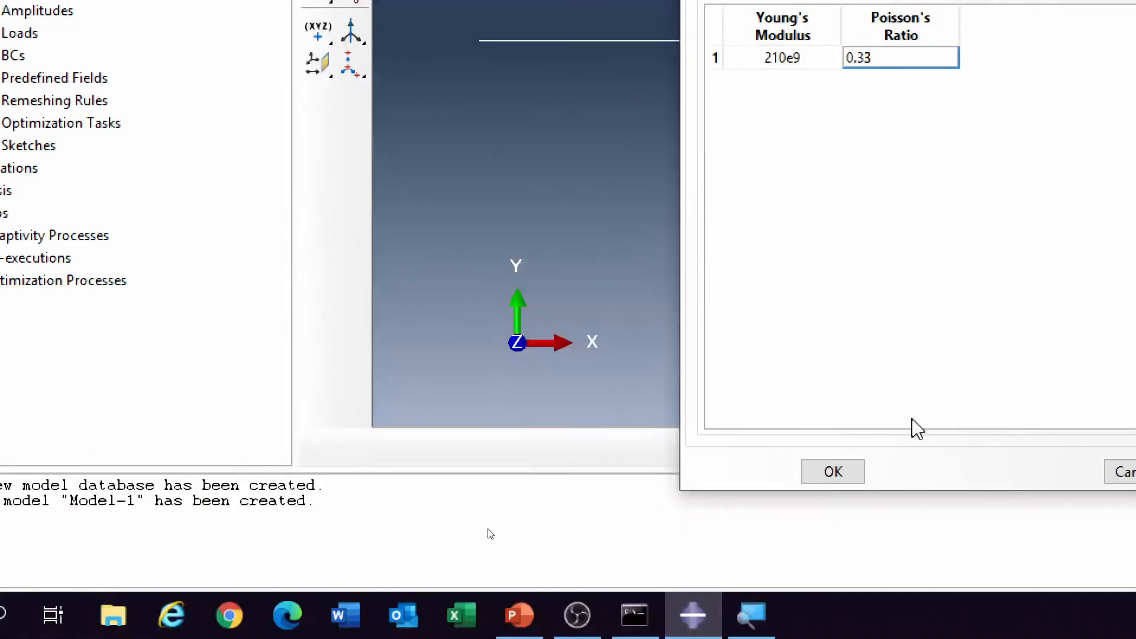
click(733, 638)
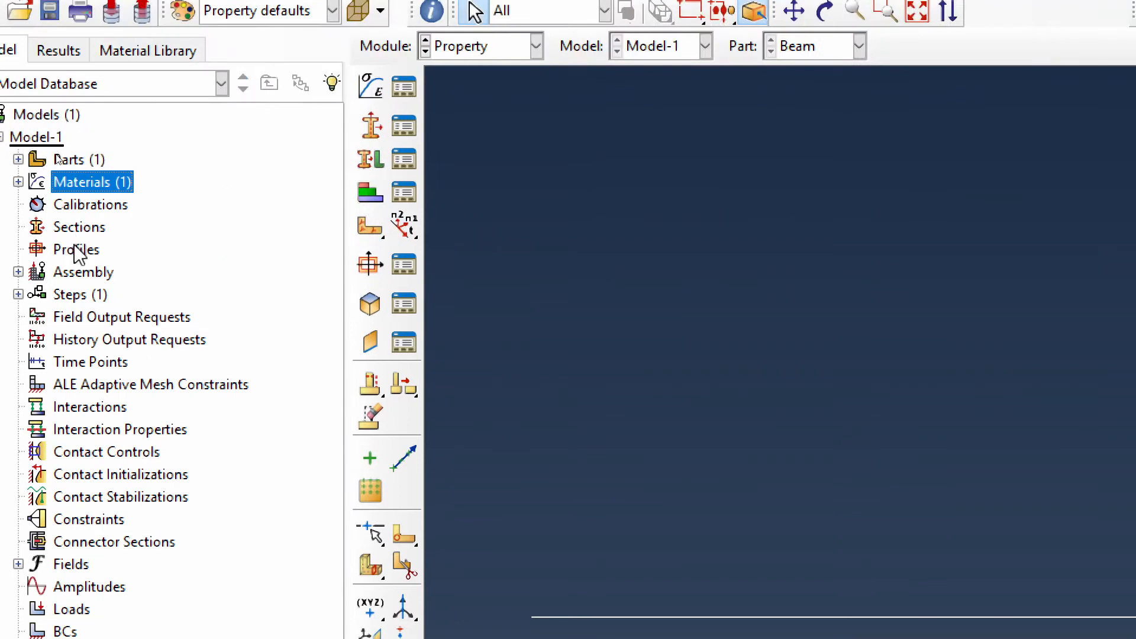
- Start creating a new cross-section profile for the beam
double_click(76, 249)
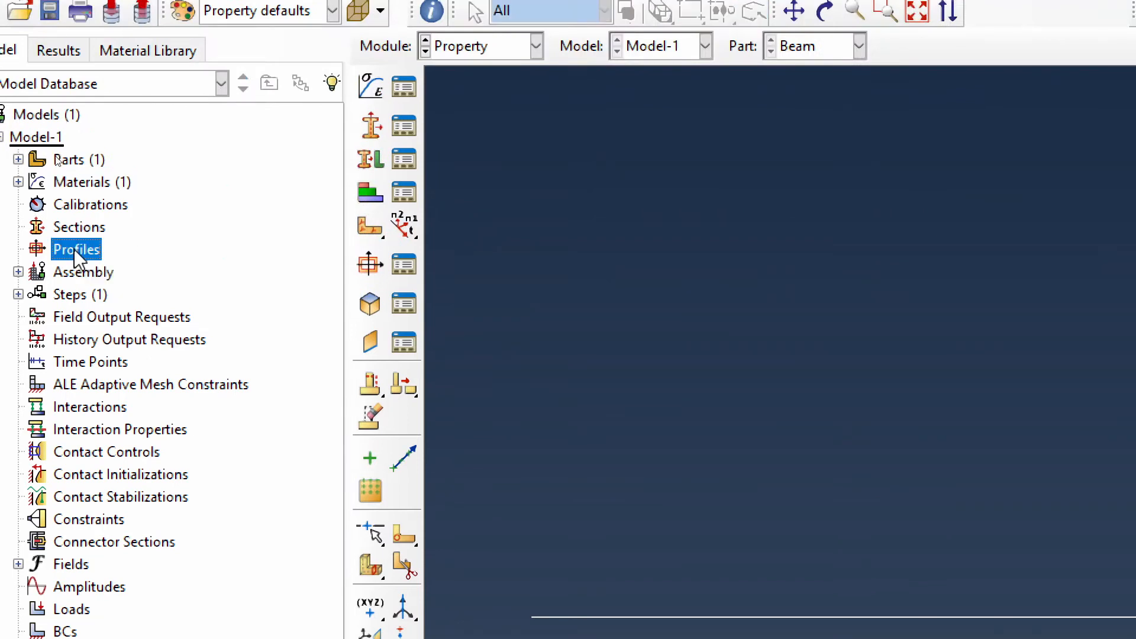
double_click(81, 249)
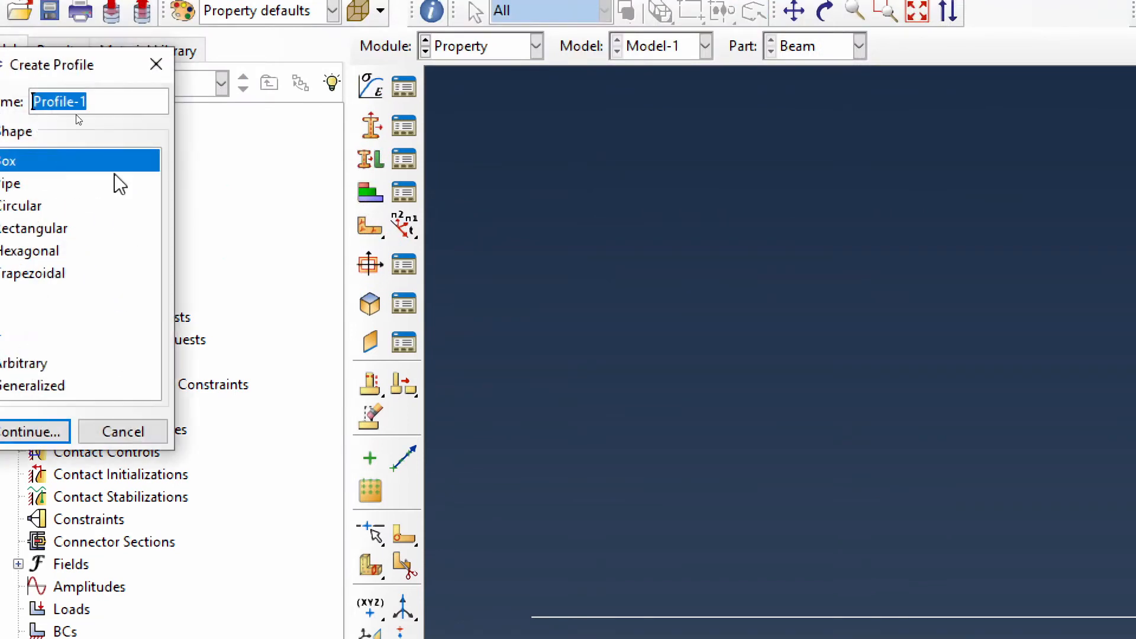
drag(76, 71, 629, 90)
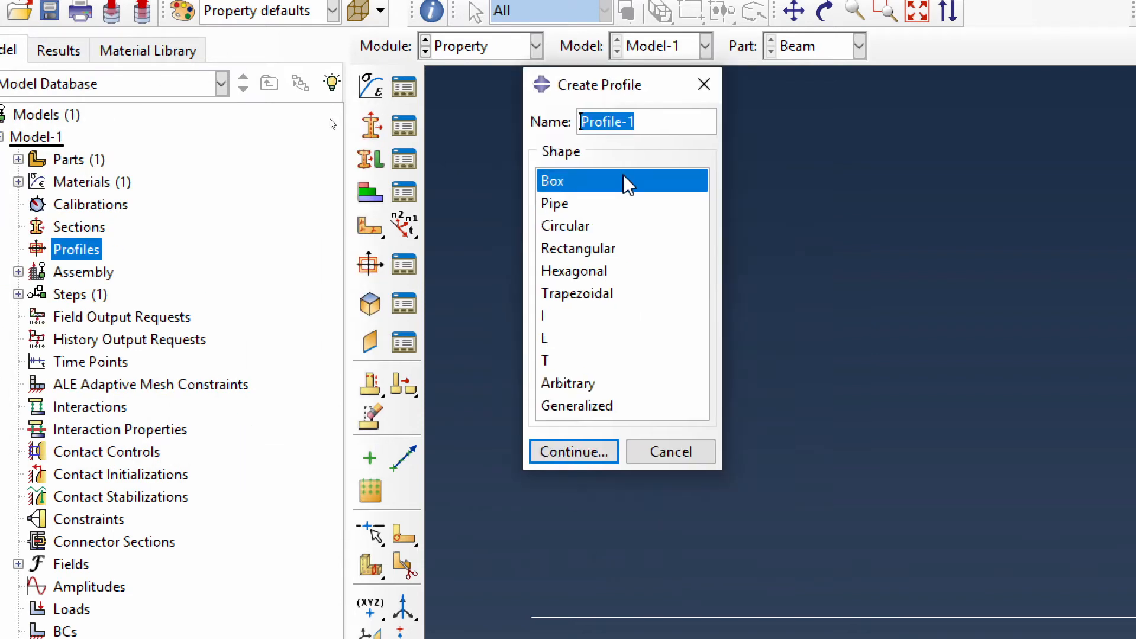
text(BoxProf)
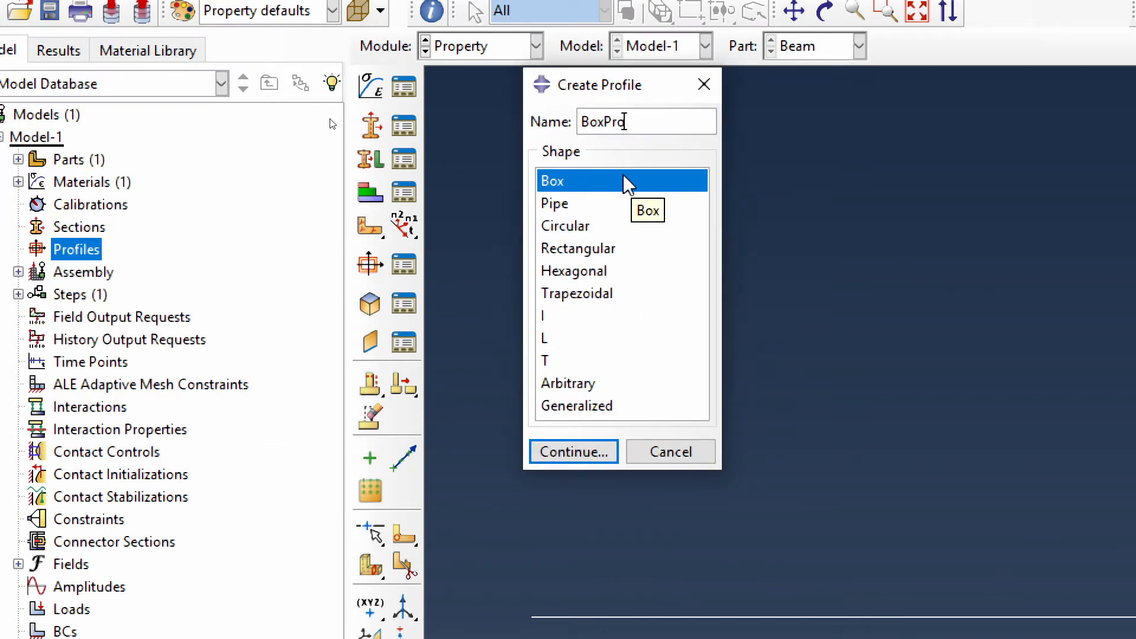
key(BackSpace)
key(BackSpace)
key(BackSpace)
key(BackSpace)
key(BackSpace)
key(BackSpace)
key(BackSpace)
- Name the profile IsectionProfile, choose the I shape and proceed to its dimensions
text(IsectionProfile)
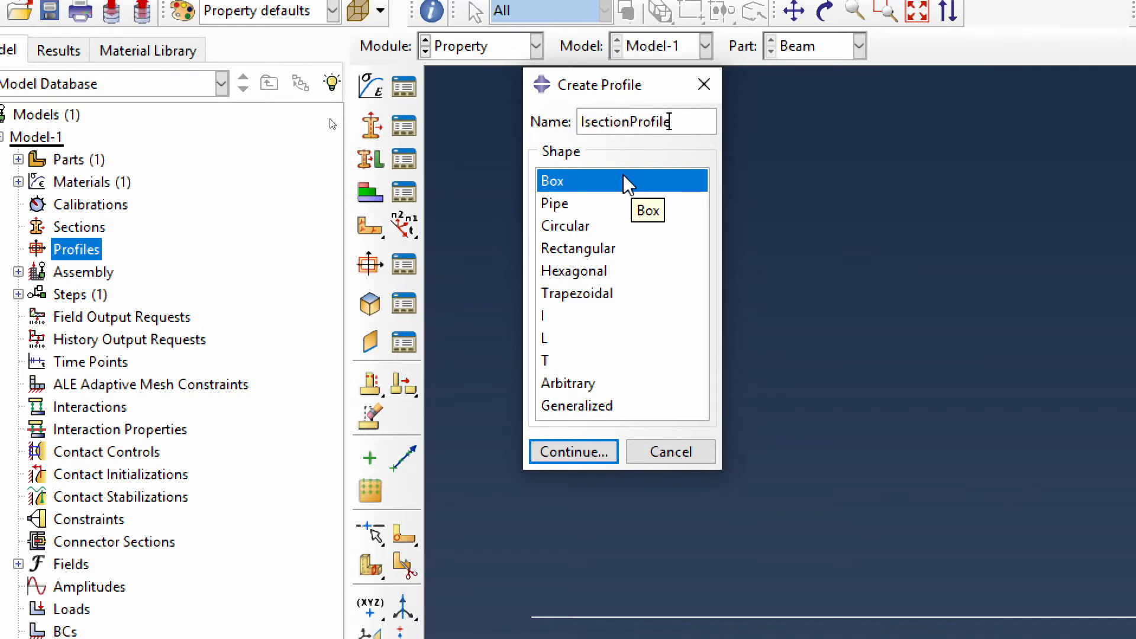
click(542, 317)
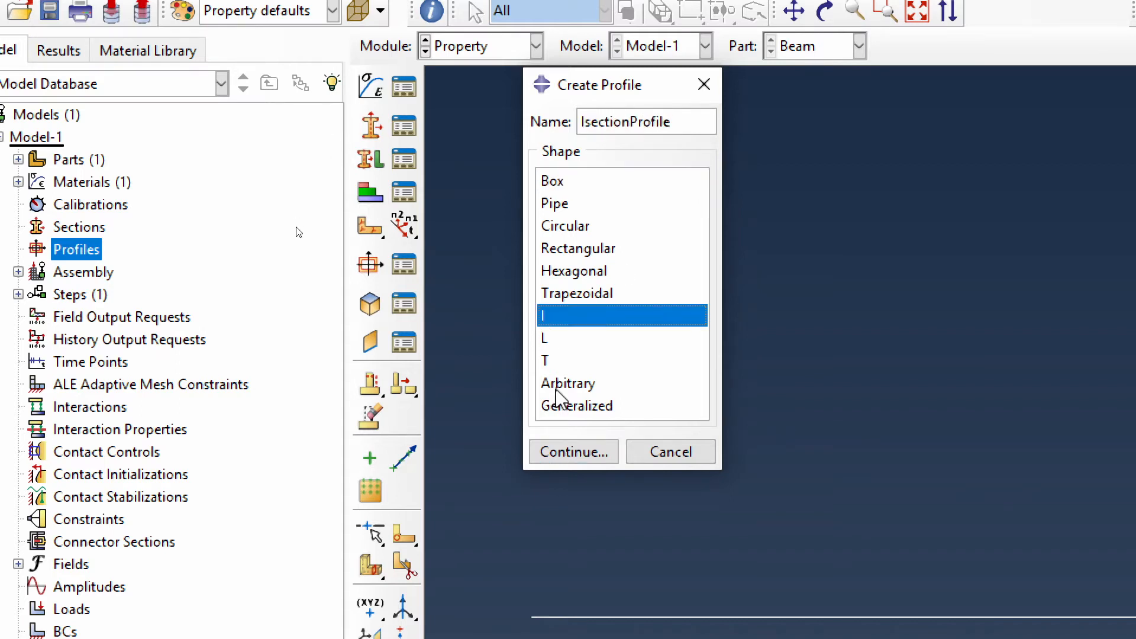
click(578, 453)
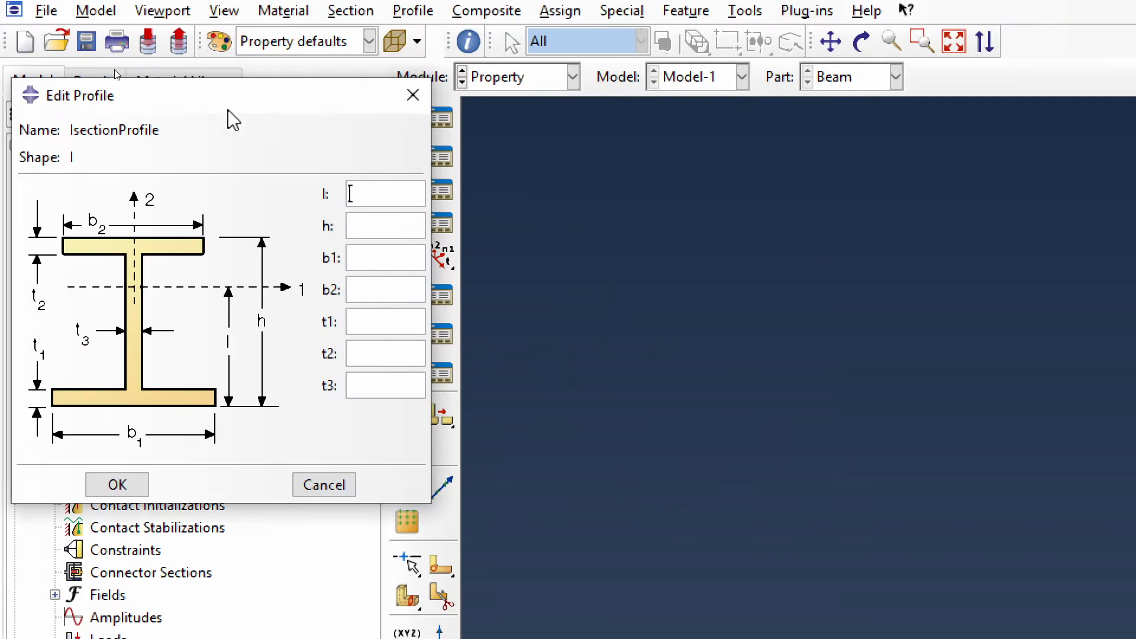
- Set the I profile's l to 0.100, height h to 0.2, and flange widths b1 and b2 to 0.1
drag(209, 63, 770, 139)
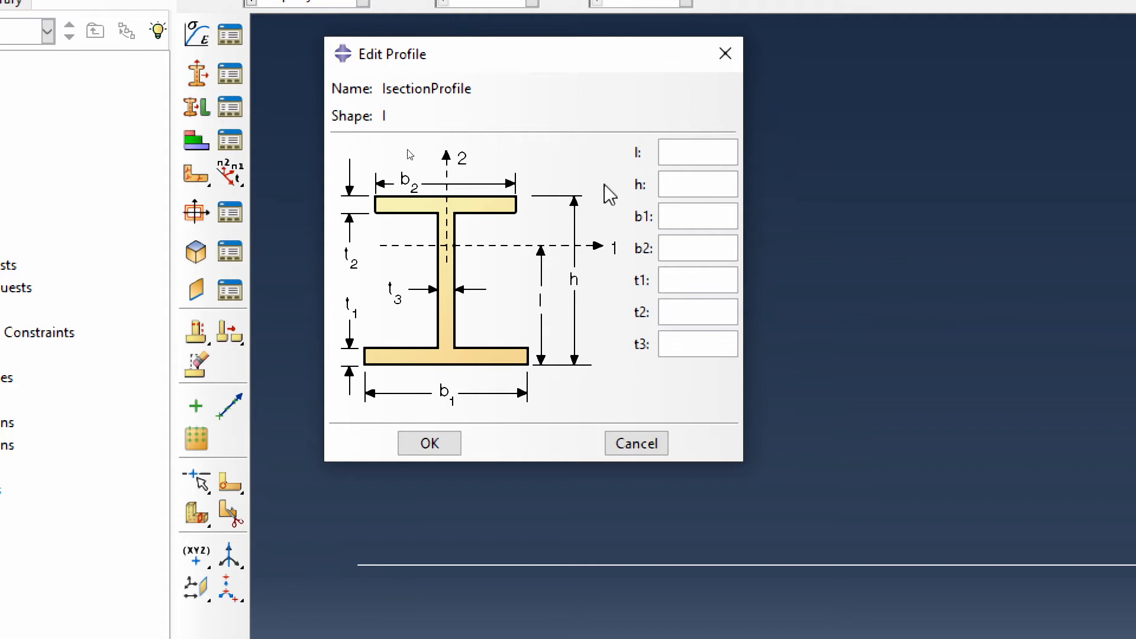
text(0.100)
key(Tab)
text(0.2)
key(Tab)
text(0.1)
key(Tab)
text(0.1)
key(Tab)
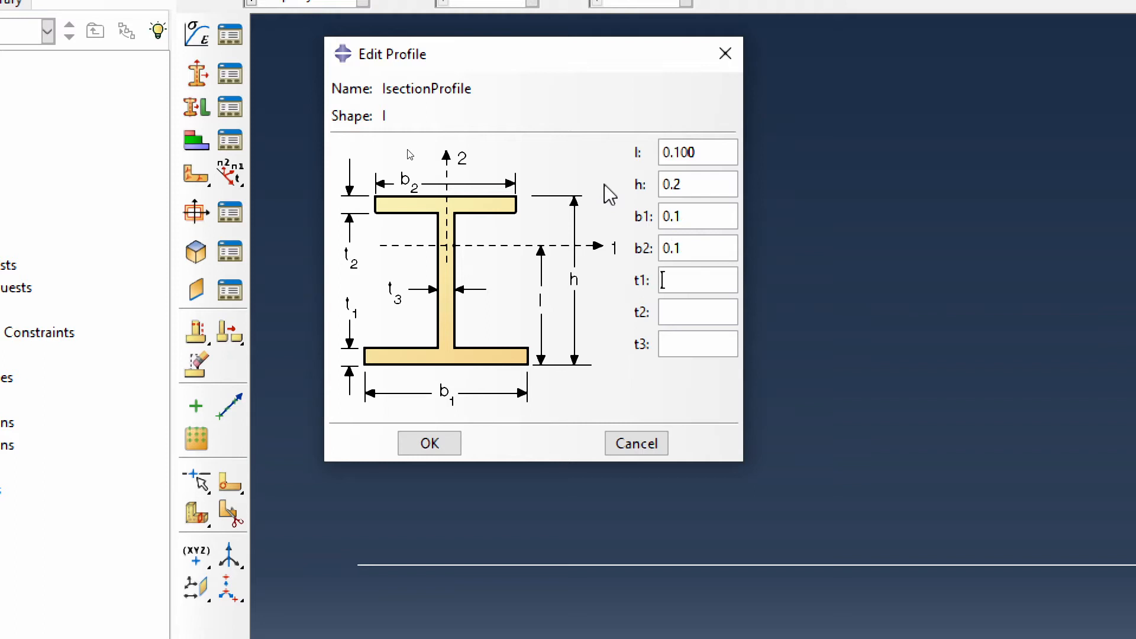
- Set the I profile's thicknesses t1, t2 and t3 to 0.02 and save the profile
text(0.02)
key(Tab)
text(0.02)
key(Tab)
text(0.02)
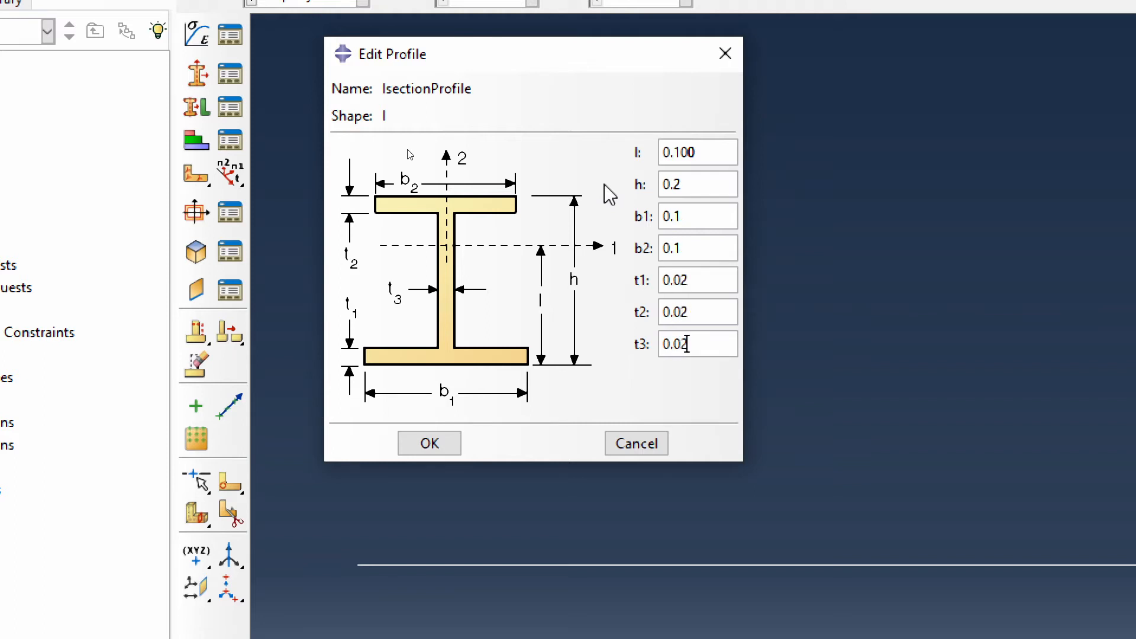
click(443, 449)
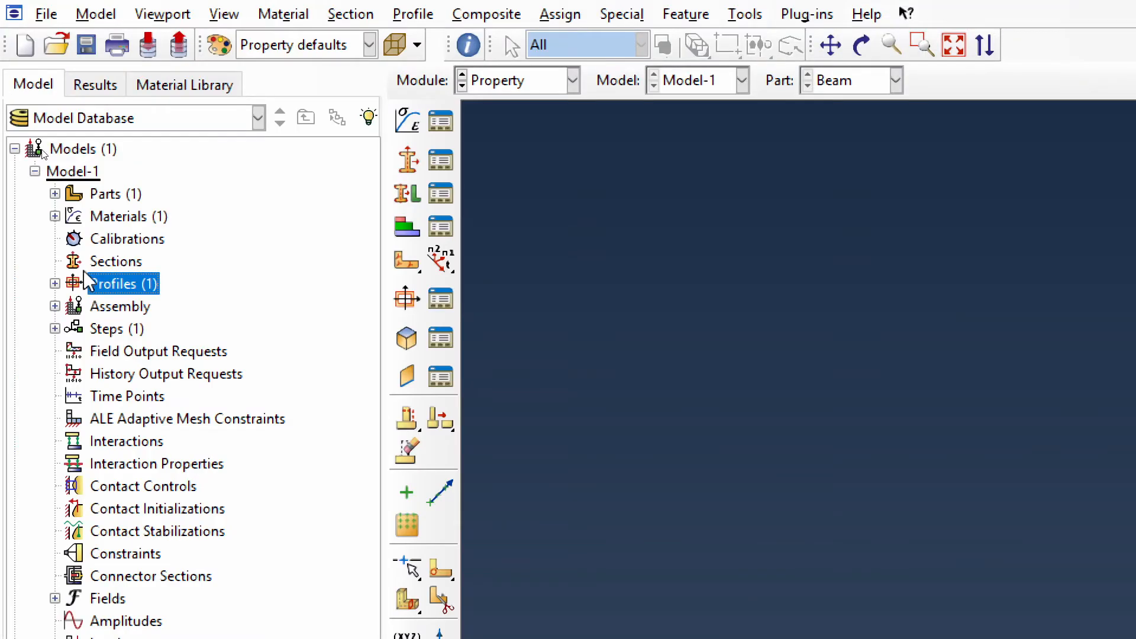
- Create a section named IsectionBeam with category Beam and type Beam, and proceed to its settings
double_click(107, 260)
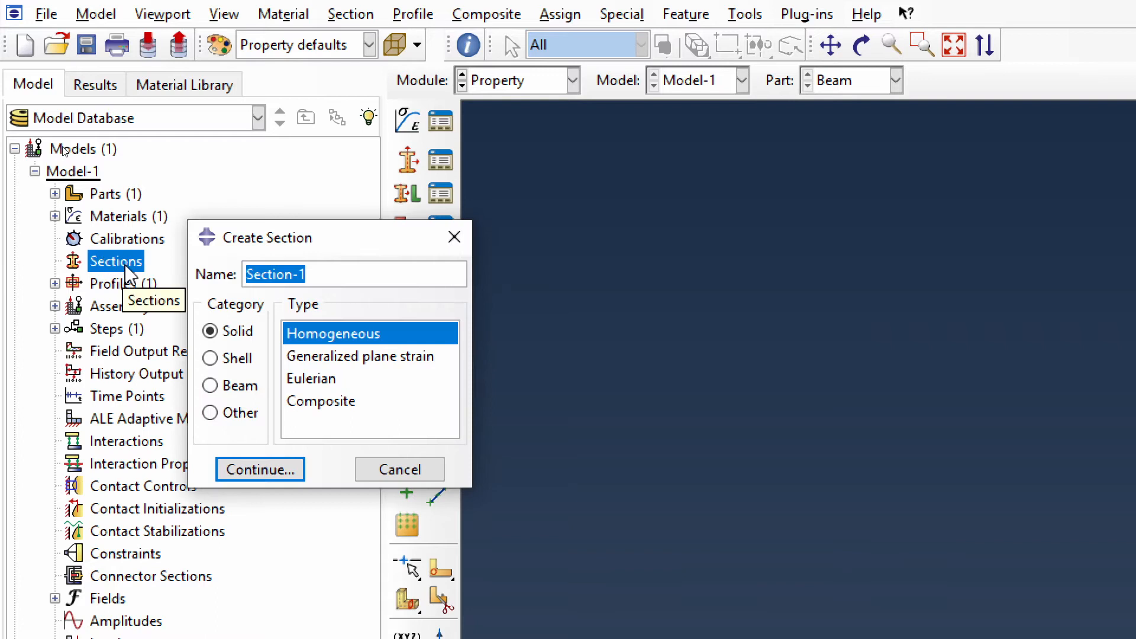
text(Ise)
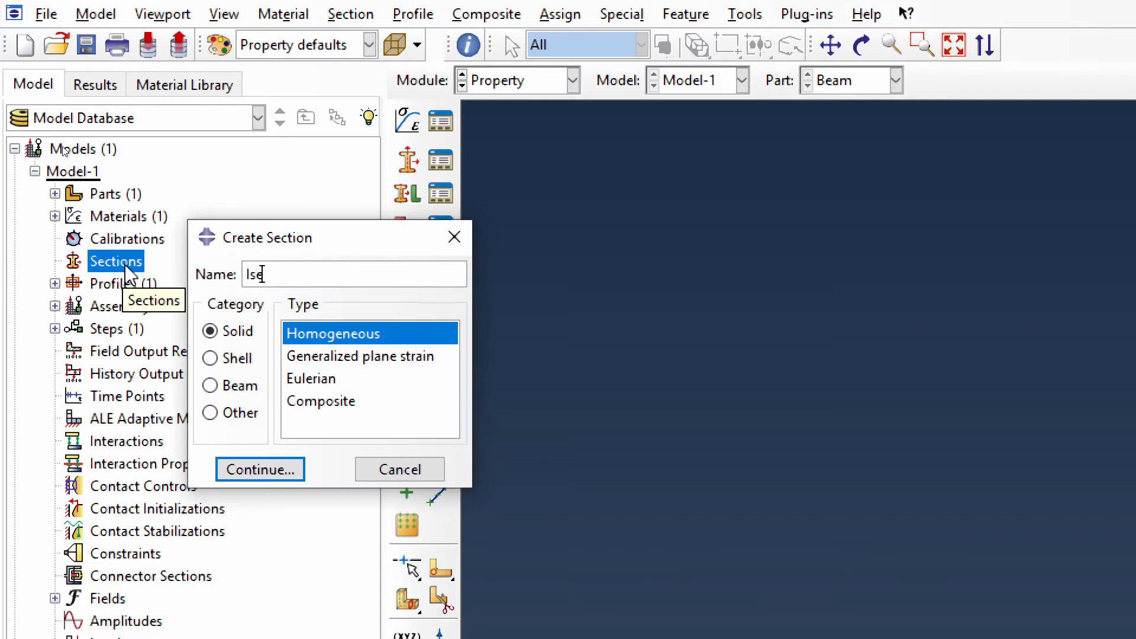
text(ctionBeam)
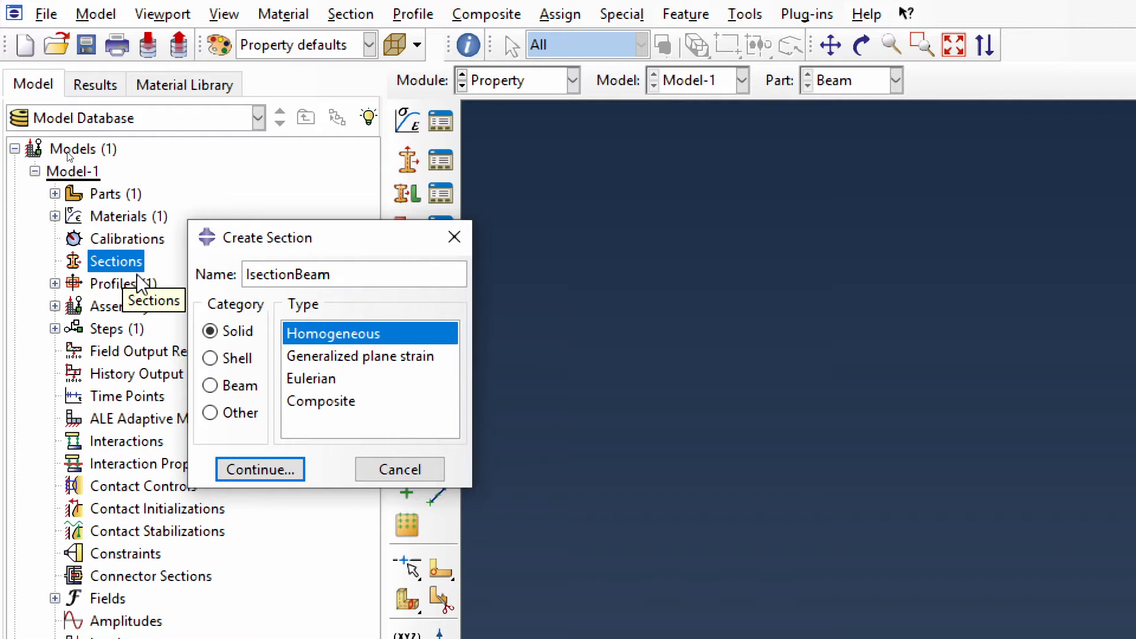
click(239, 388)
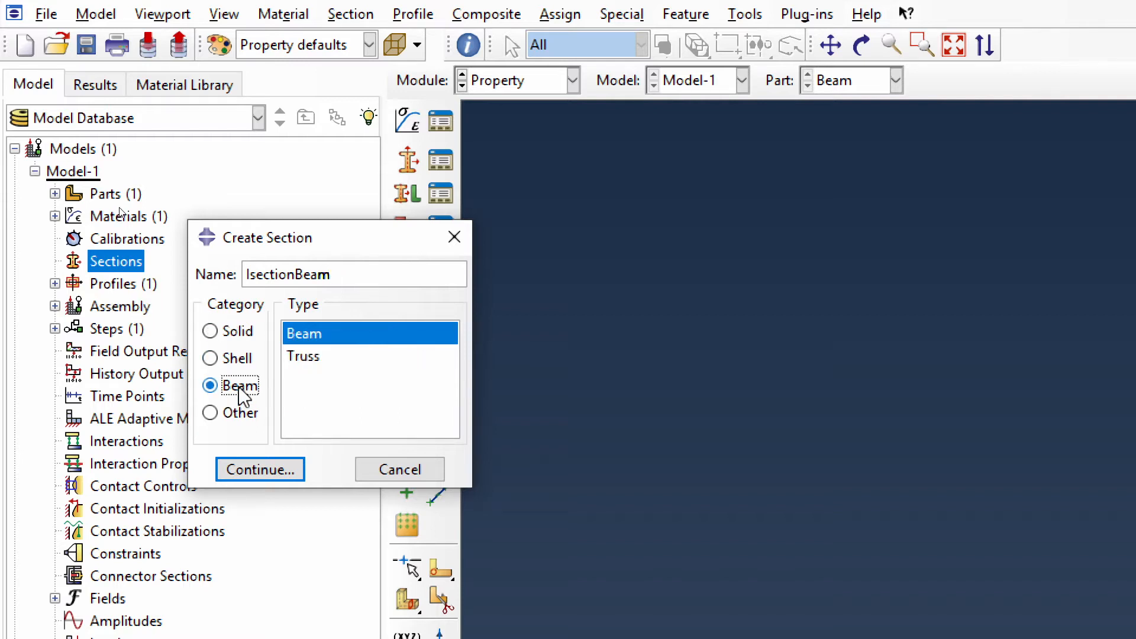
click(259, 477)
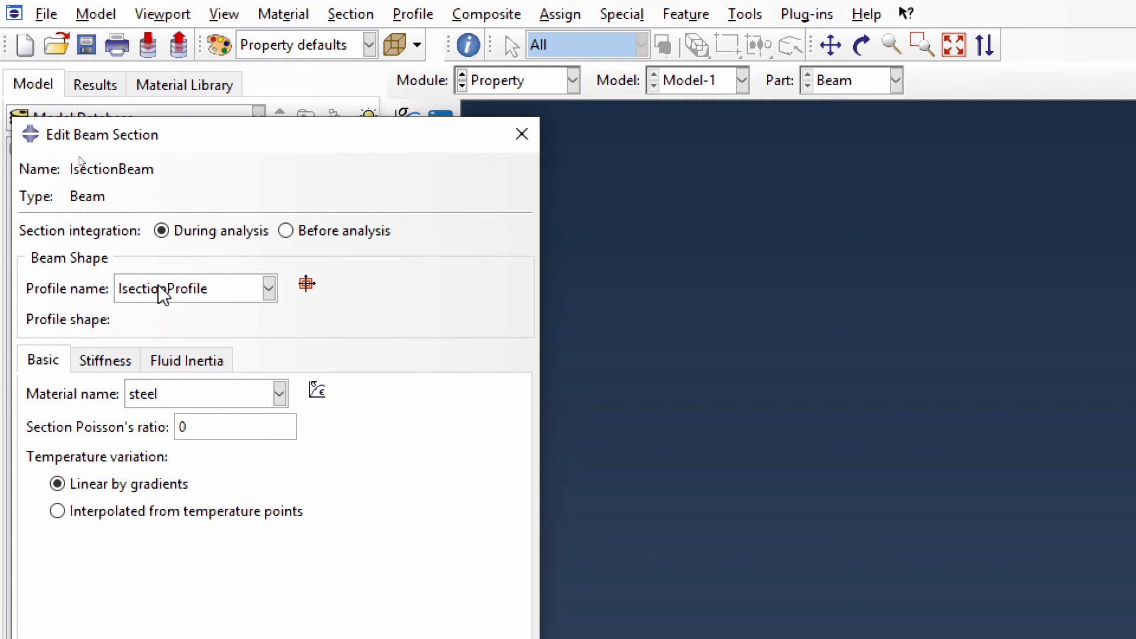
- Save the beam section with IsectionProfile as its profile and steel as its material
click(183, 395)
click(184, 398)
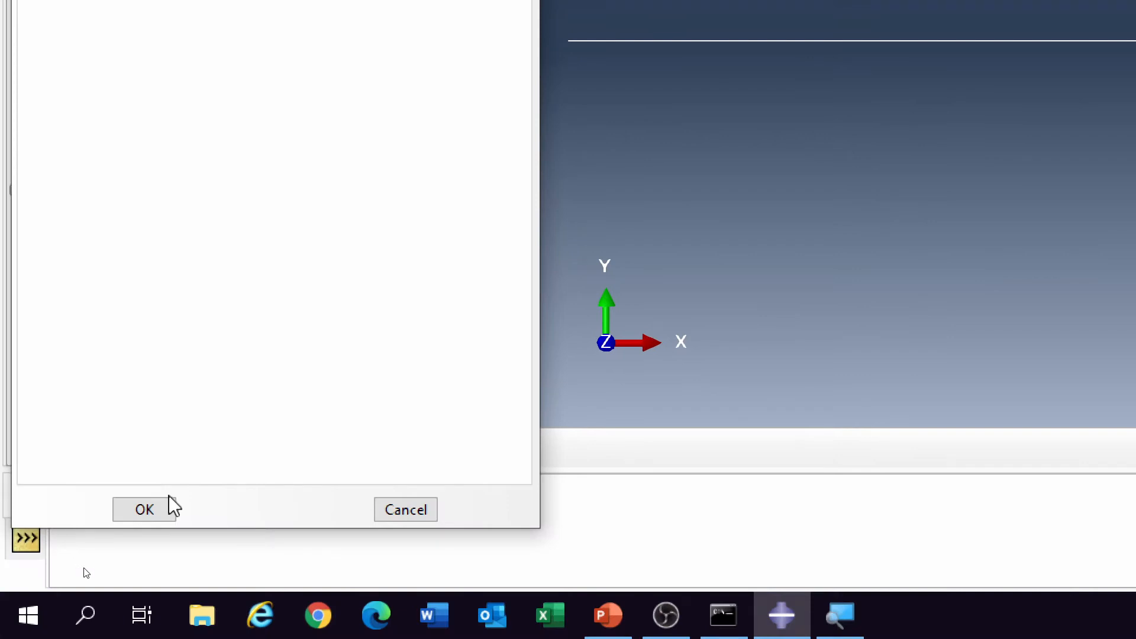
click(147, 509)
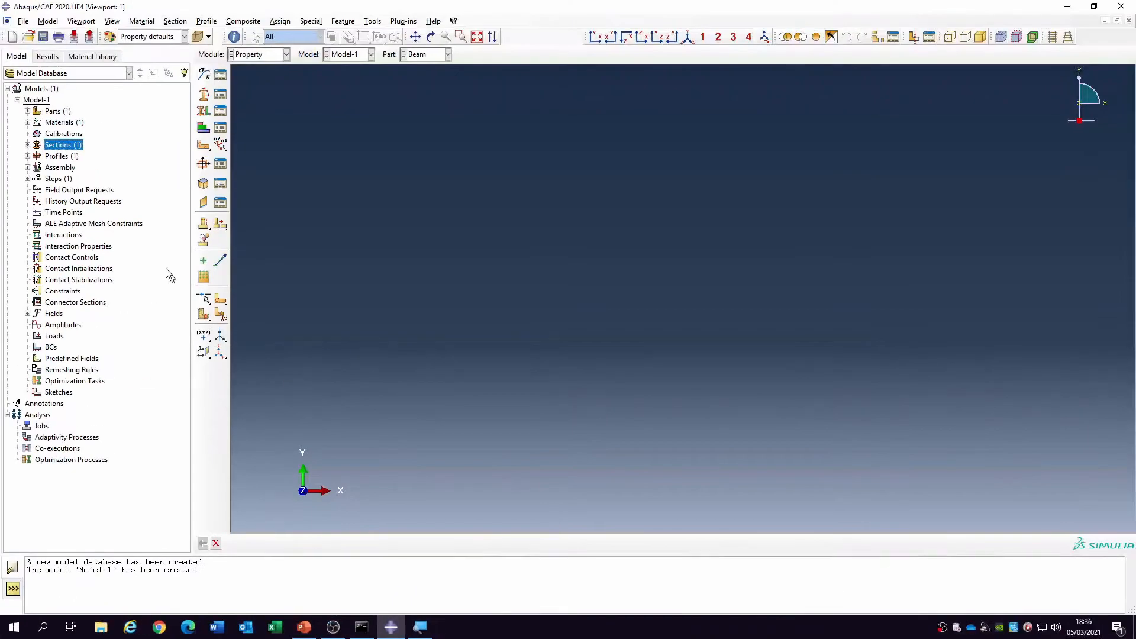
- Assign the IsectionBeam section to the whole Beam wire without creating a set
click(27, 112)
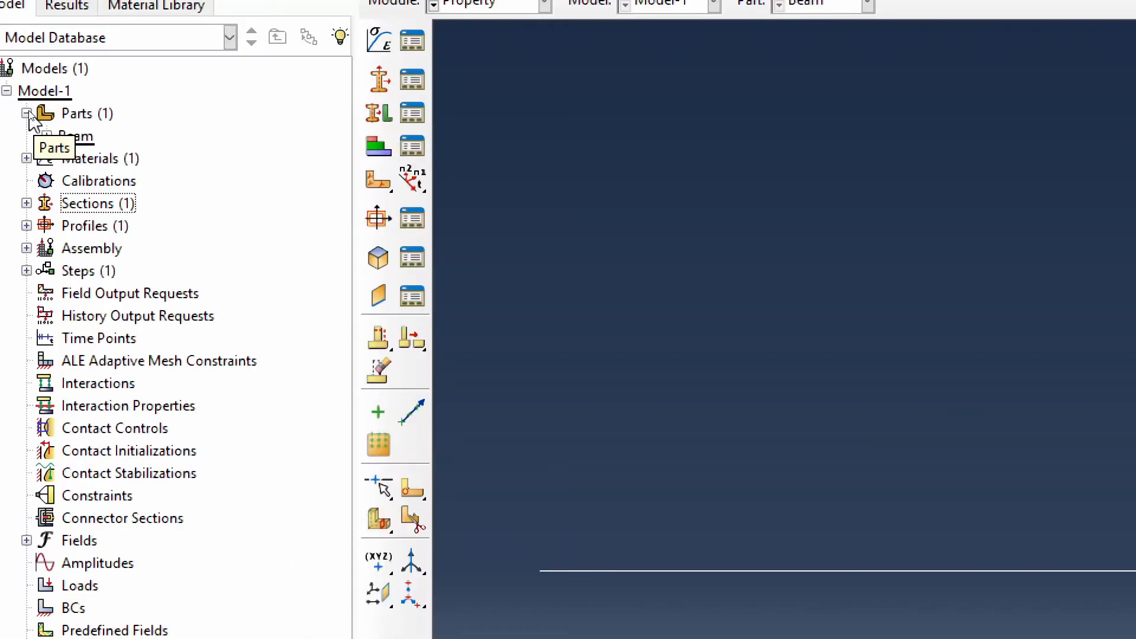
click(46, 136)
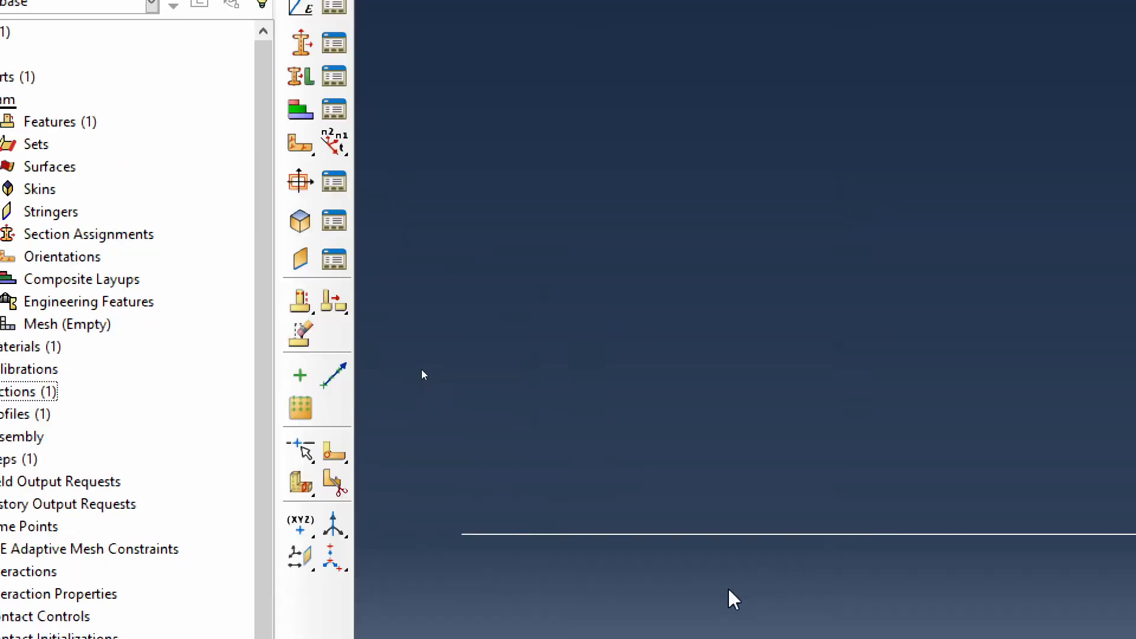
click(61, 230)
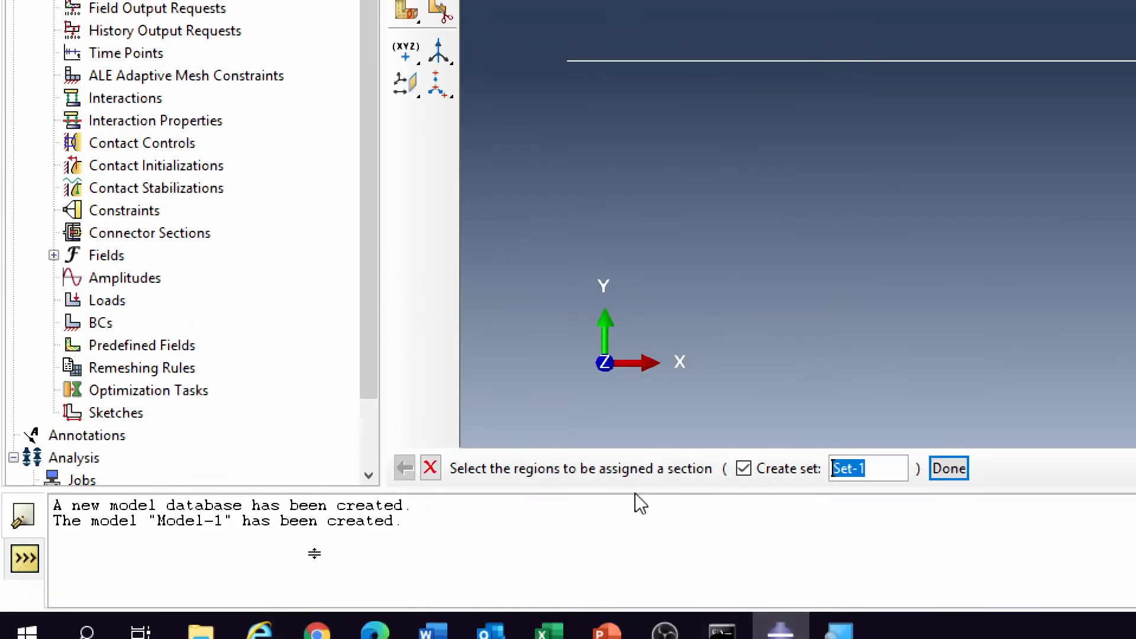
click(743, 469)
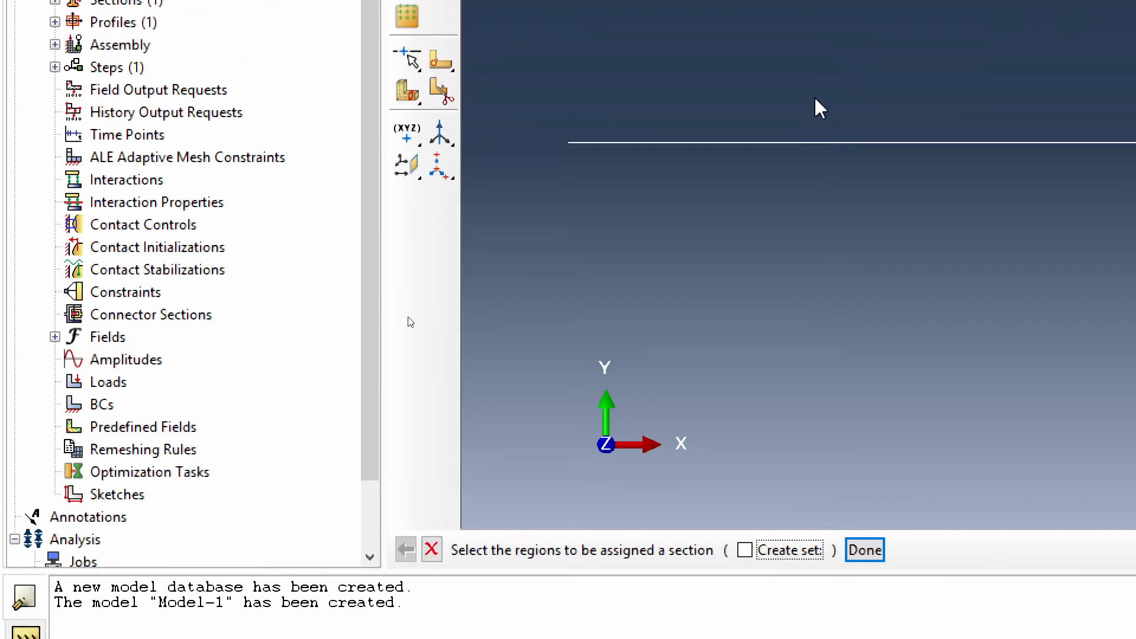
drag(812, 13, 881, 165)
click(865, 550)
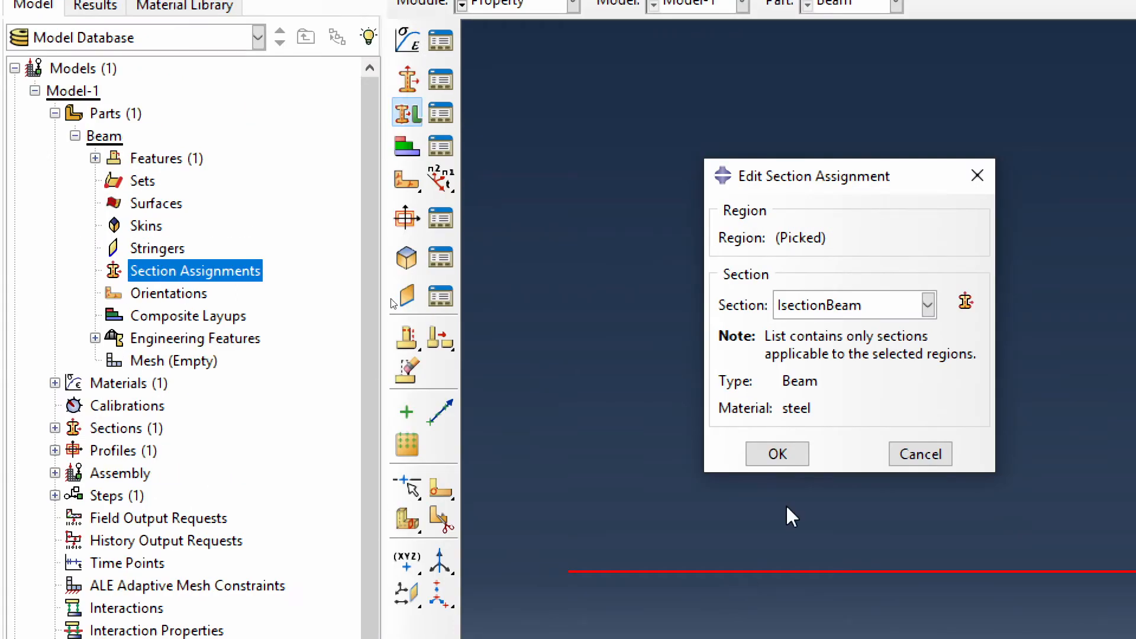
click(776, 453)
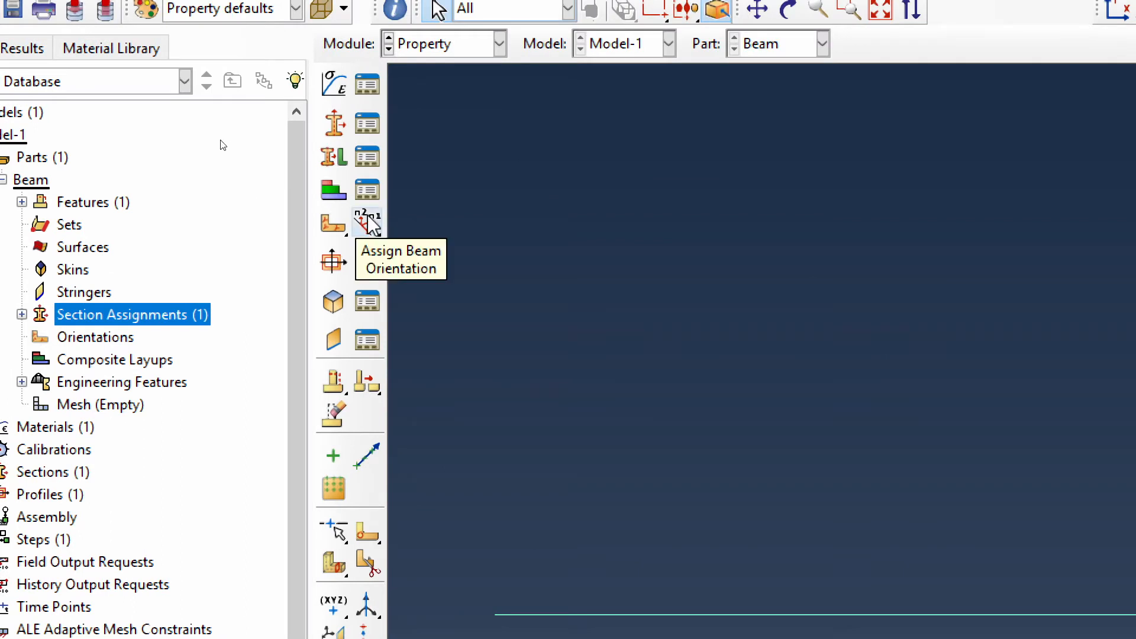
- Assign a beam section orientation to the whole wire with an n1 direction of 0.0,0.0,-1.0
click(368, 222)
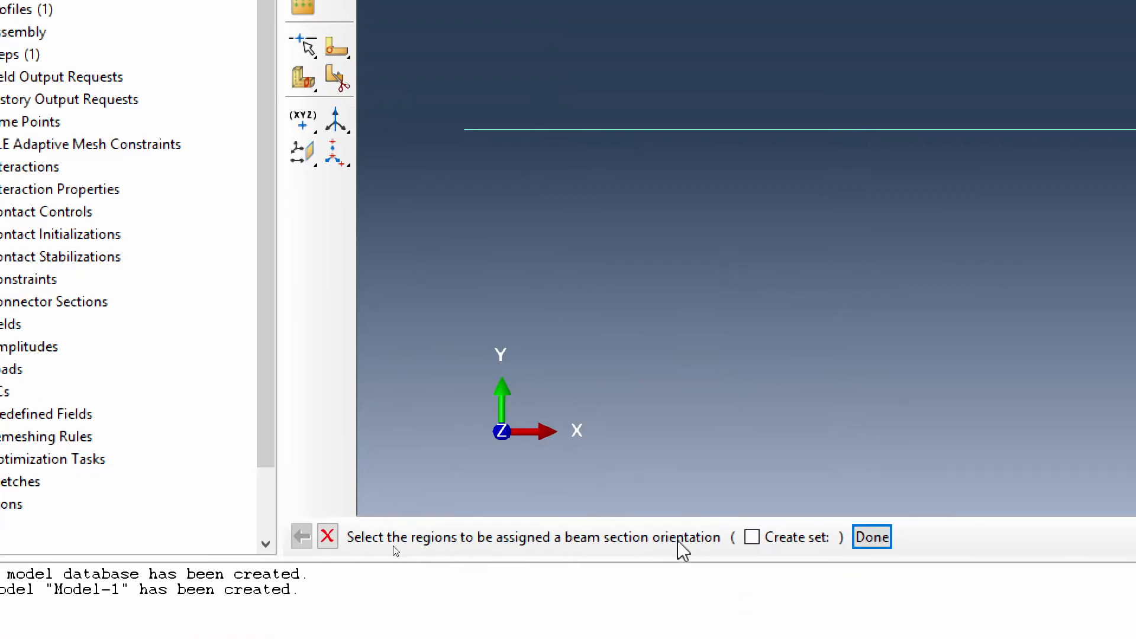
drag(803, 93, 847, 228)
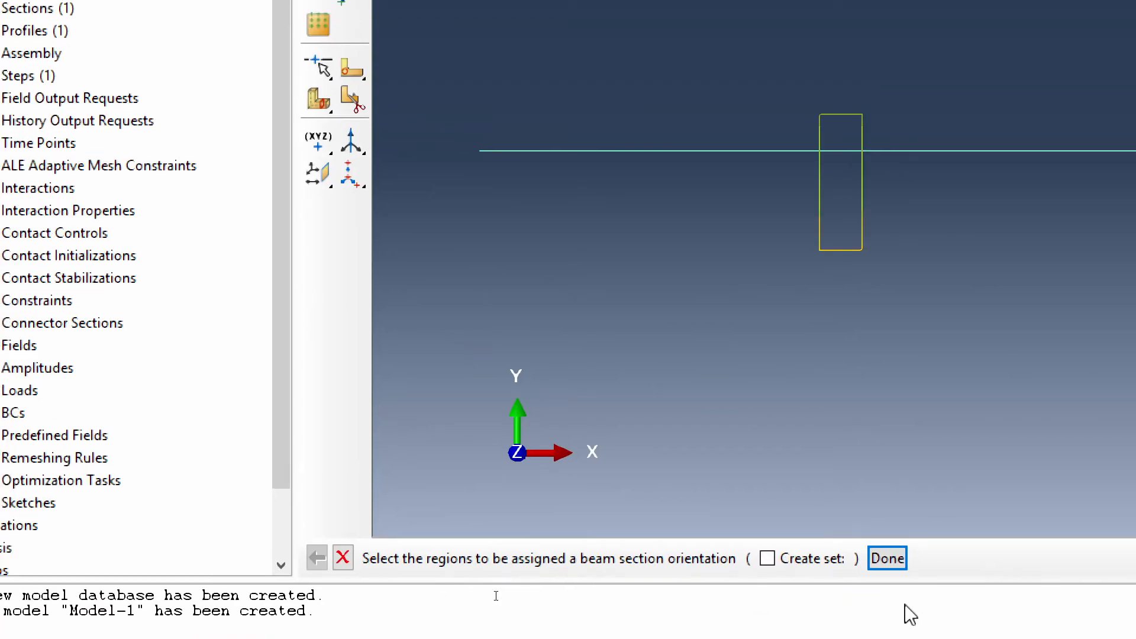
click(885, 558)
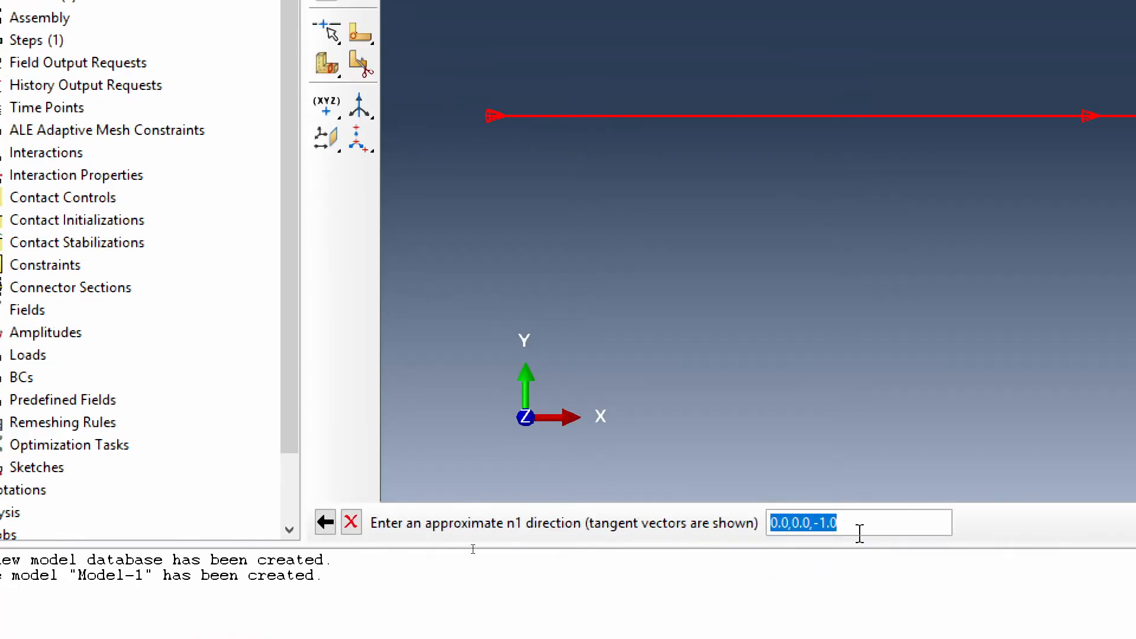
key(Return)
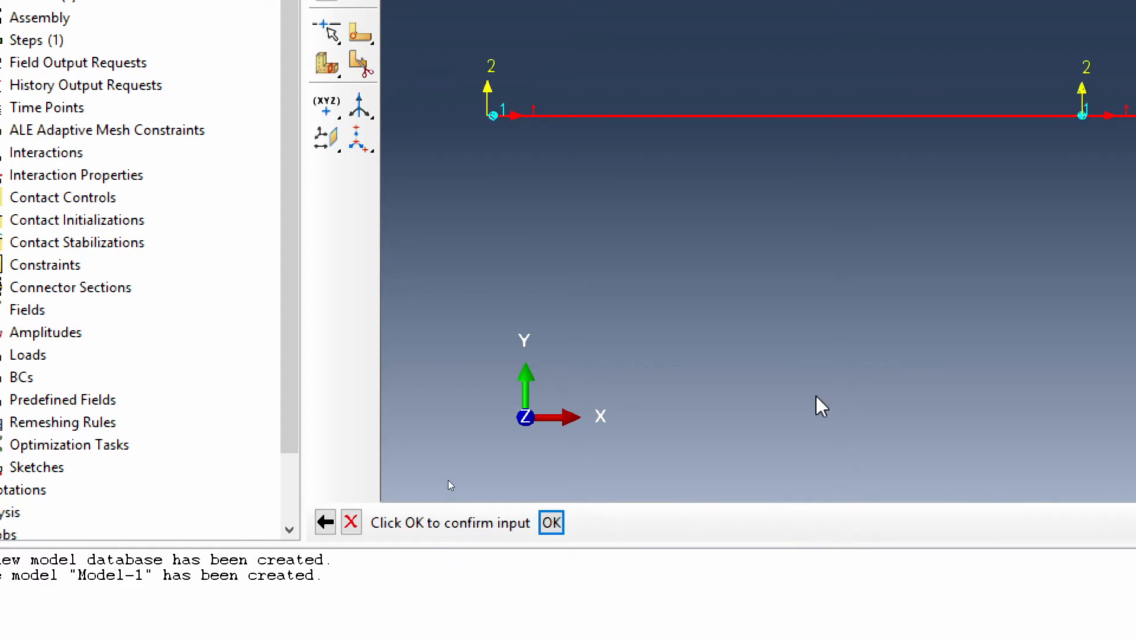
click(551, 523)
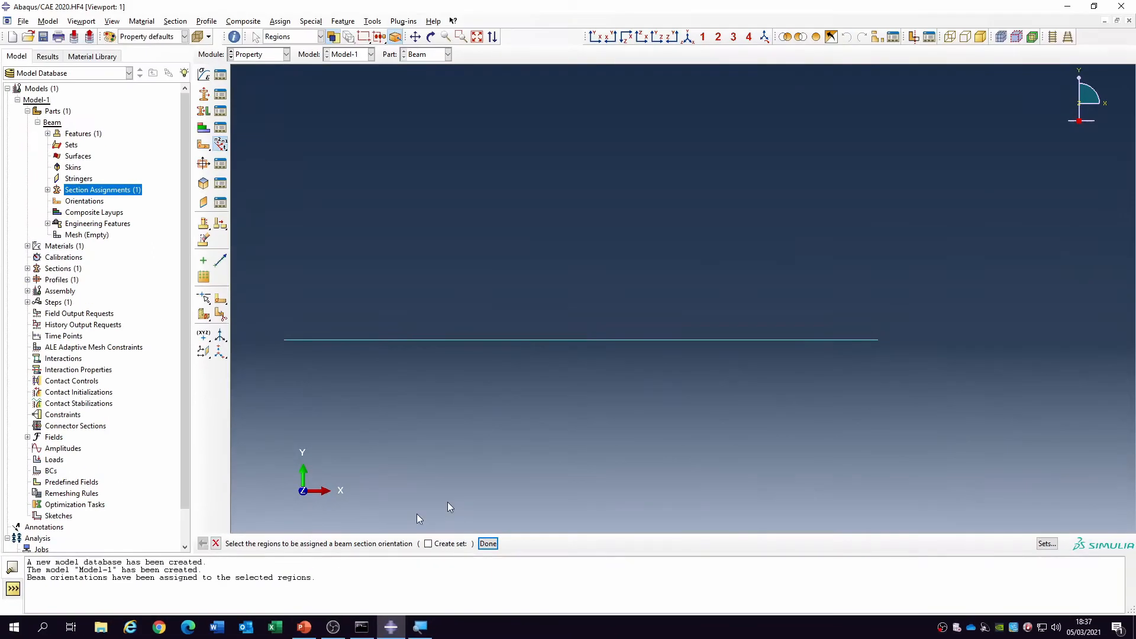
click(489, 544)
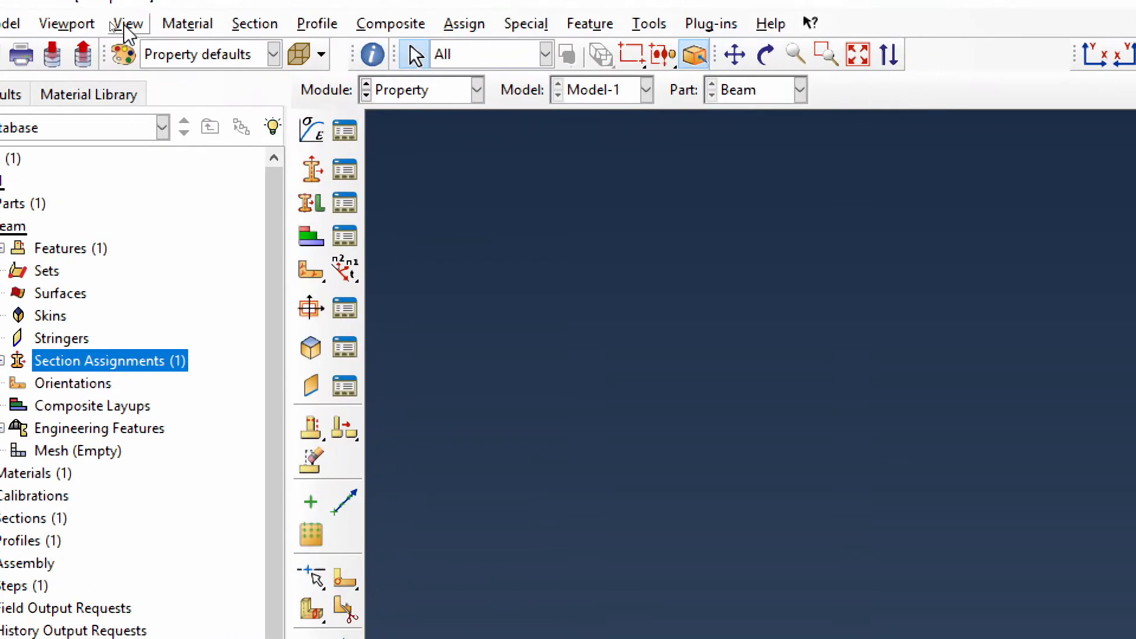
- Turn on beam profile rendering at scale factor 1 in the part display options and inspect the I-section in 3D
click(126, 24)
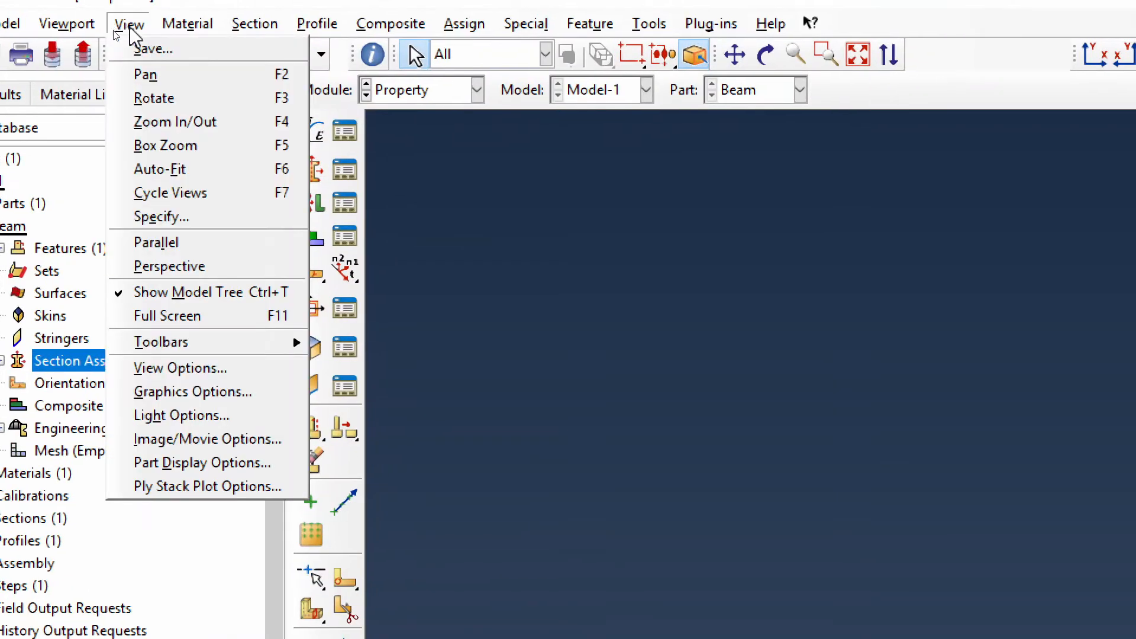
click(172, 462)
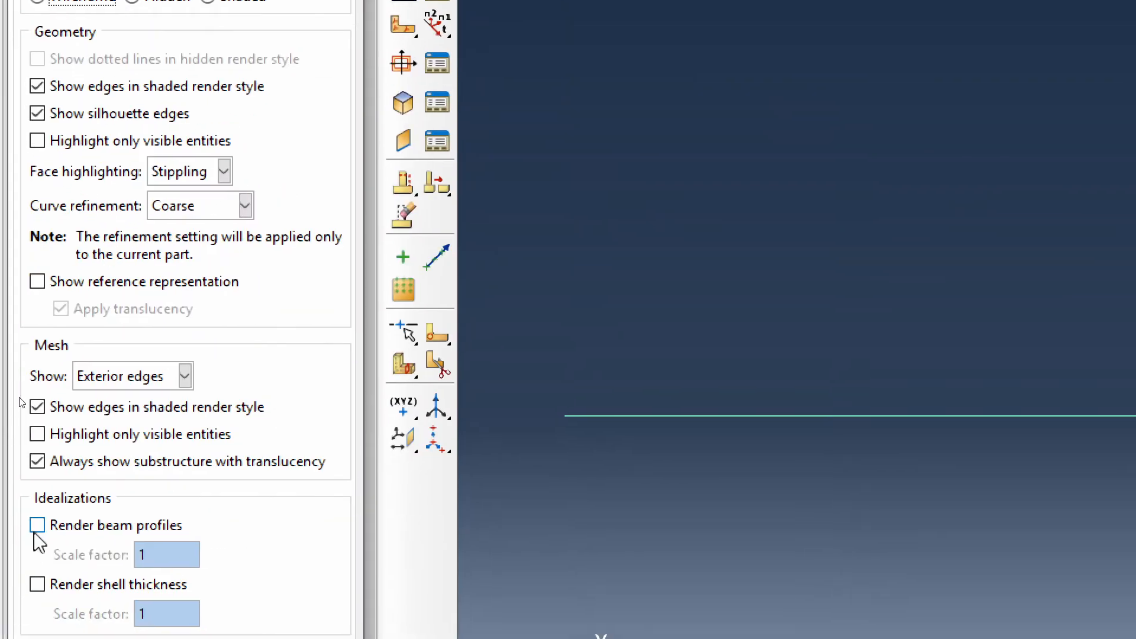
click(57, 537)
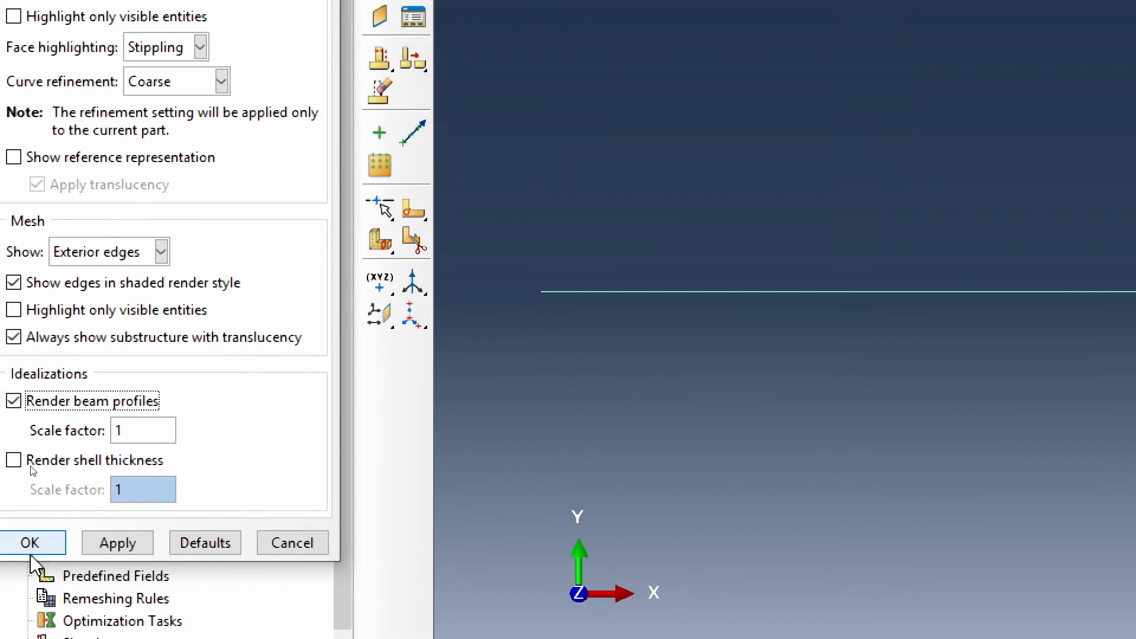
click(23, 533)
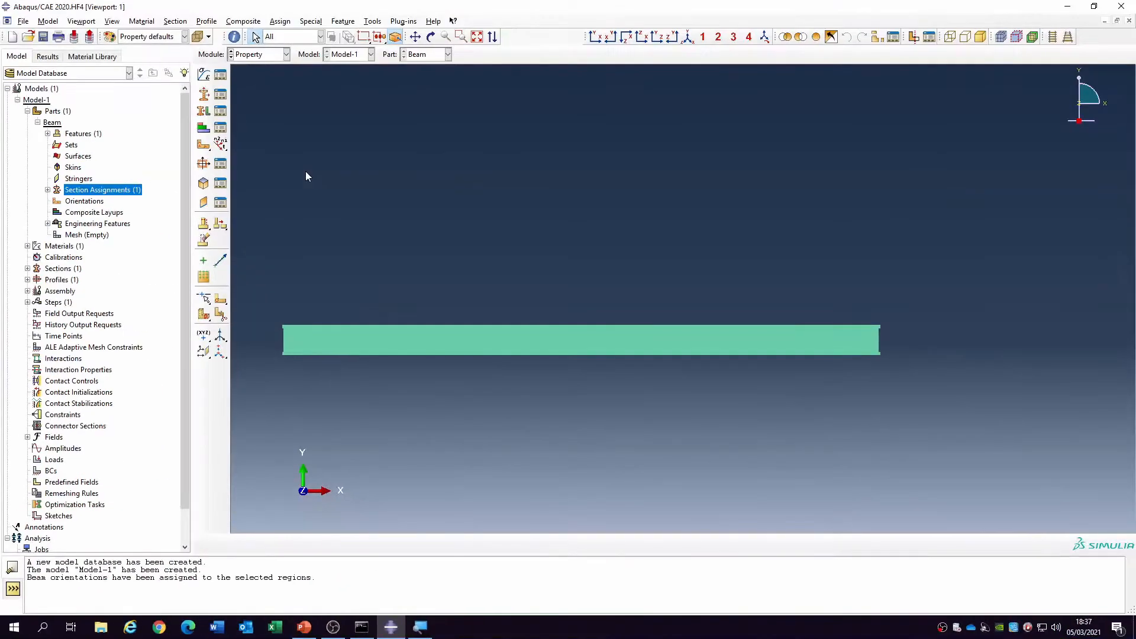
click(432, 36)
drag(465, 288, 705, 426)
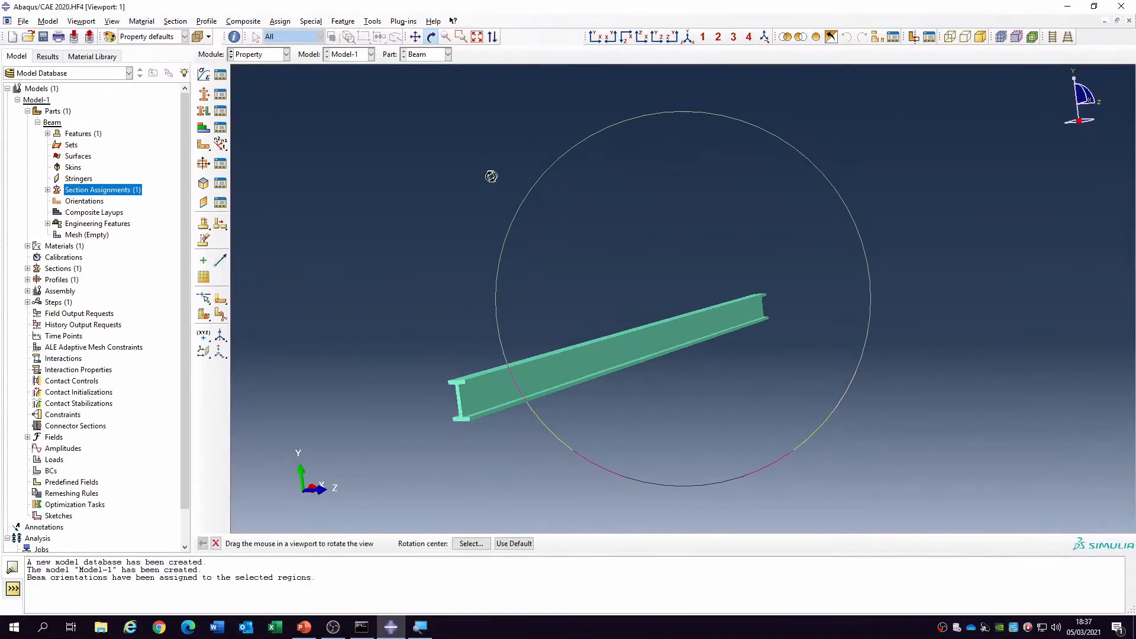
right_click(457, 184)
click(479, 266)
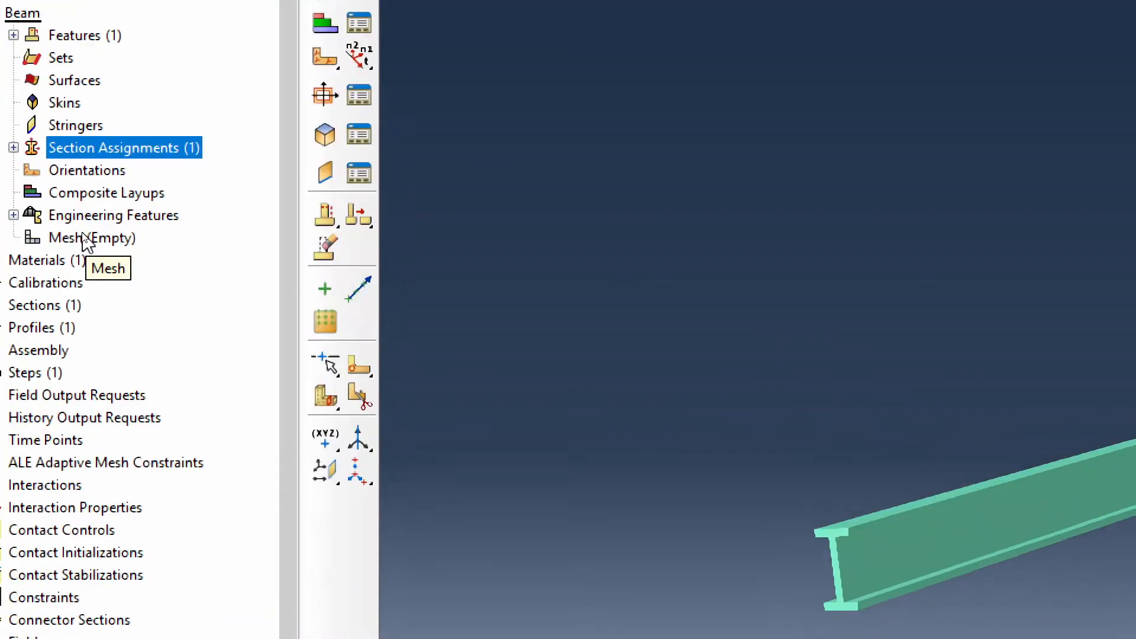
- Seed the Beam part with an approximate global size of 0.05 and generate its mesh
double_click(86, 239)
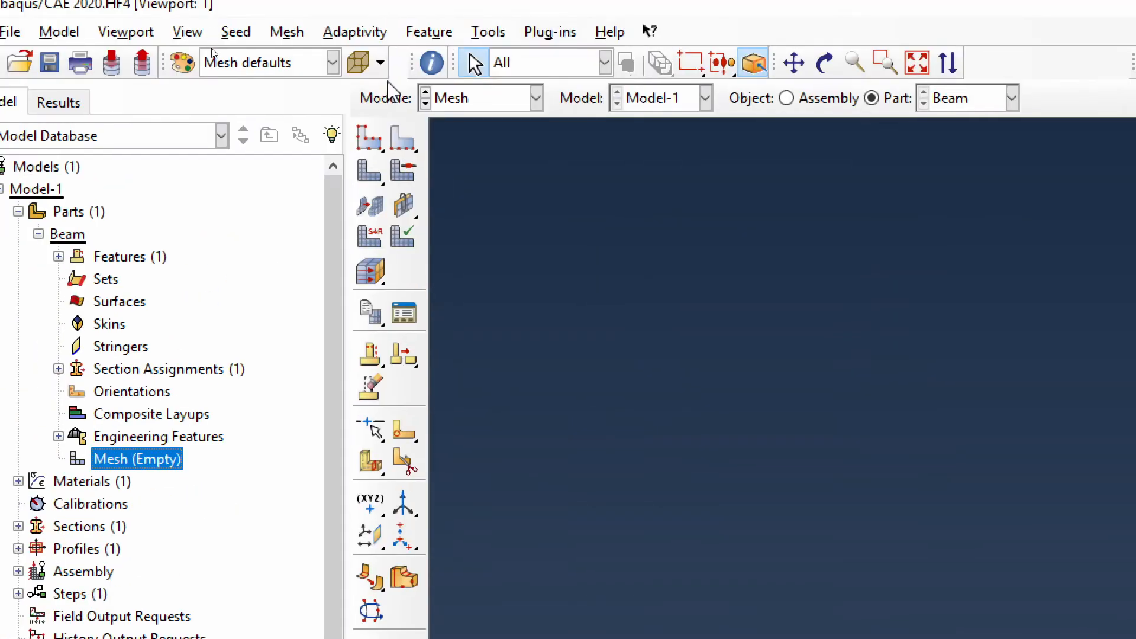
click(370, 138)
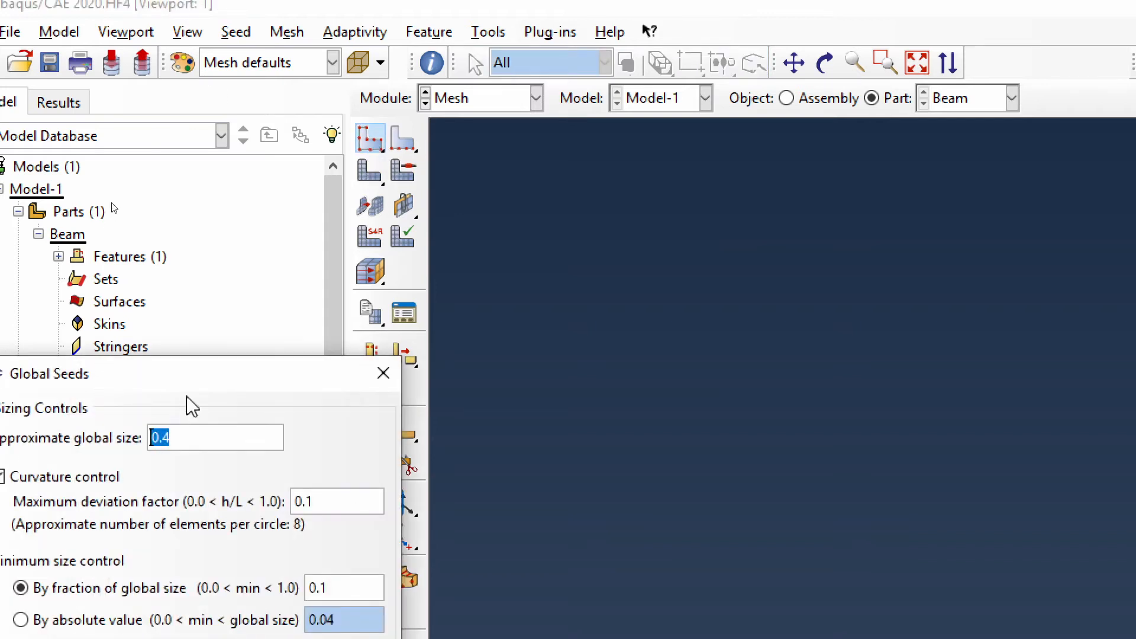
drag(213, 381, 807, 193)
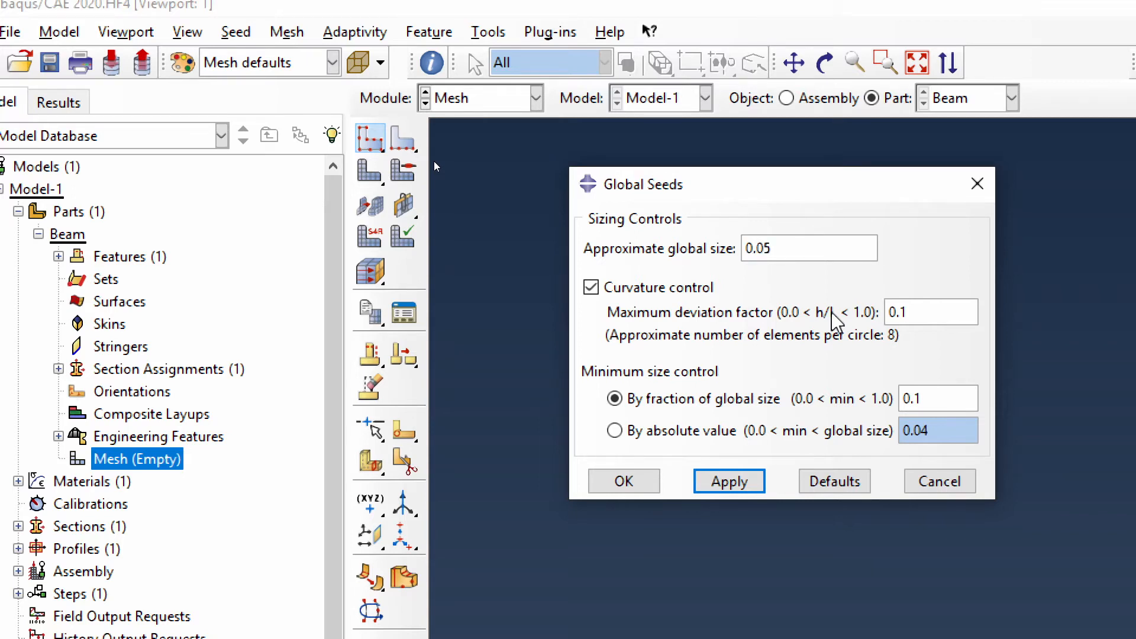
click(618, 485)
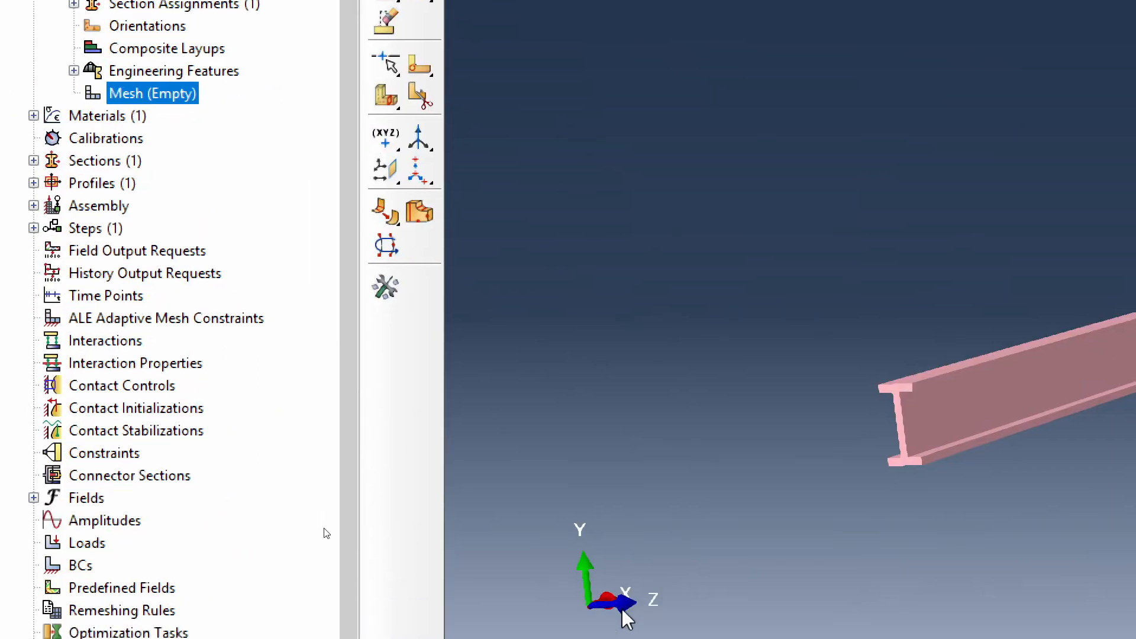
click(606, 537)
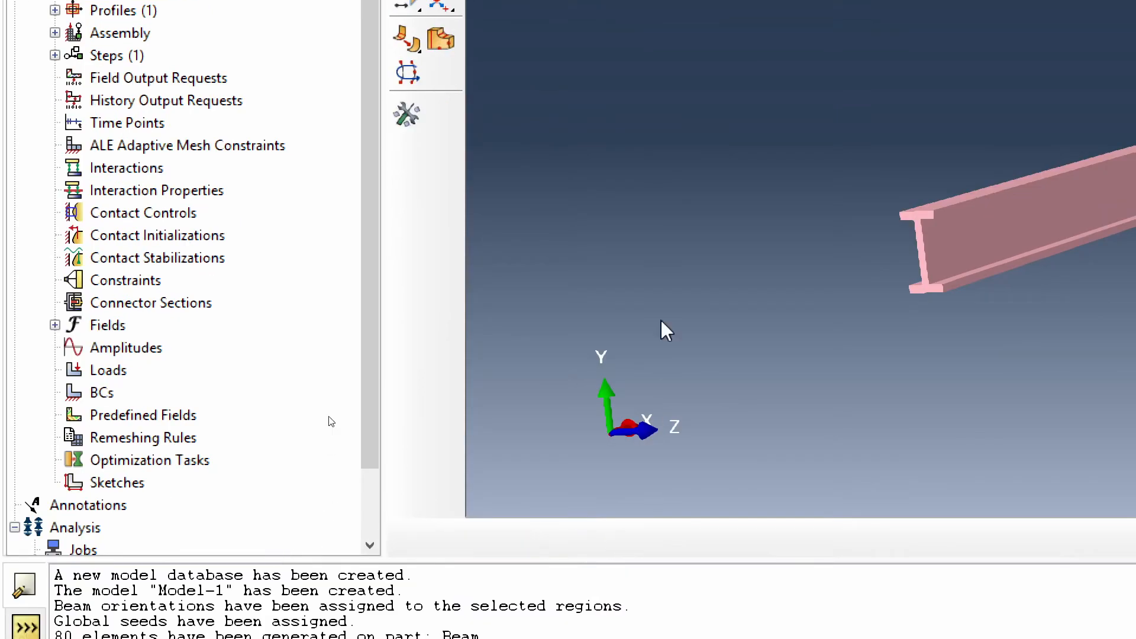
- Turn off beam profile rendering in the part display options to show the part as a plain wire
scroll(667, 142, down, 2)
scroll(889, 272, down, 1)
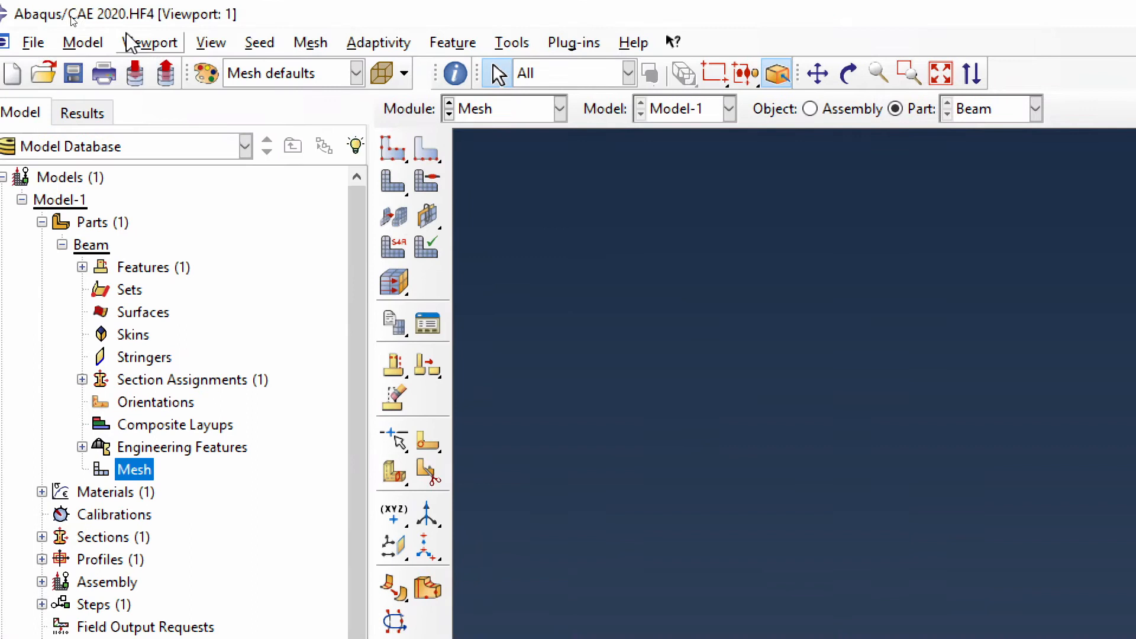
click(151, 42)
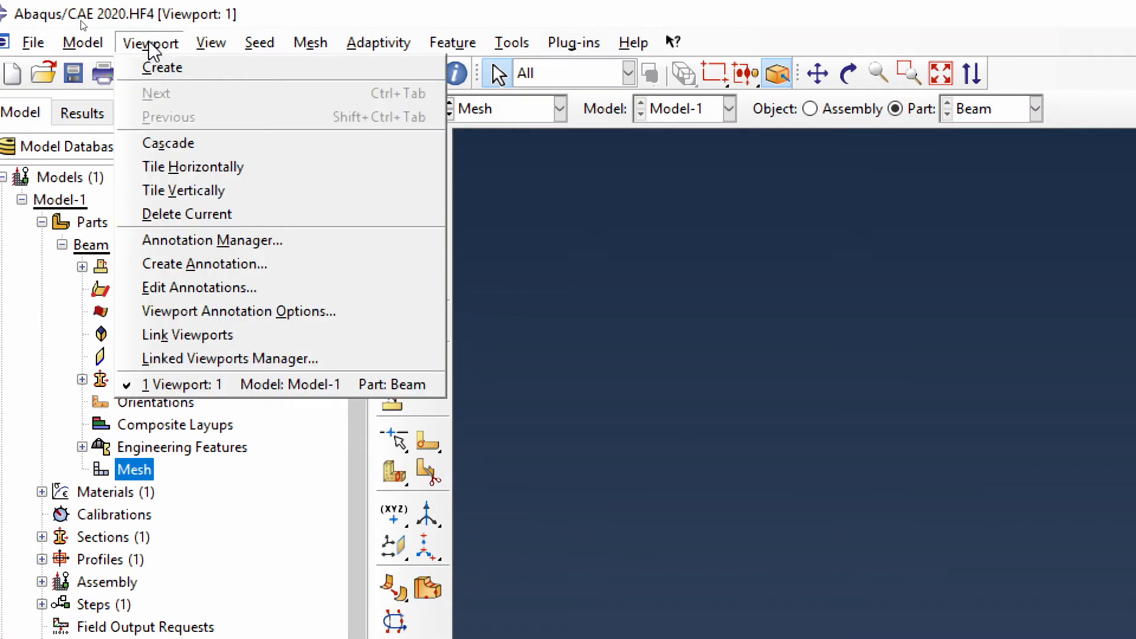
mouse_move(211, 43)
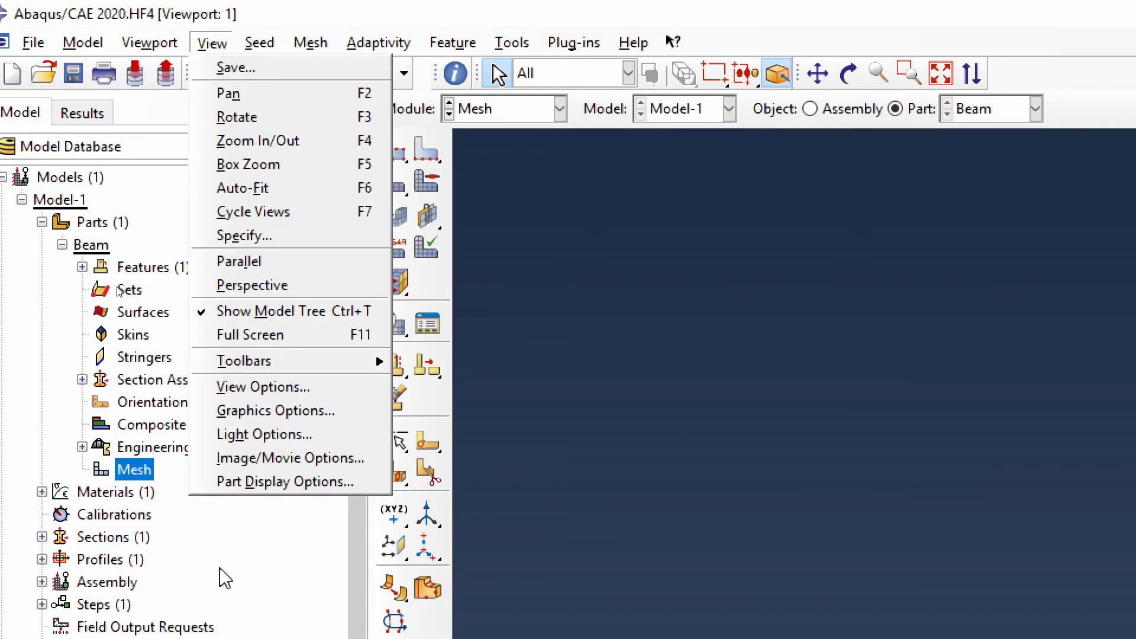
click(269, 456)
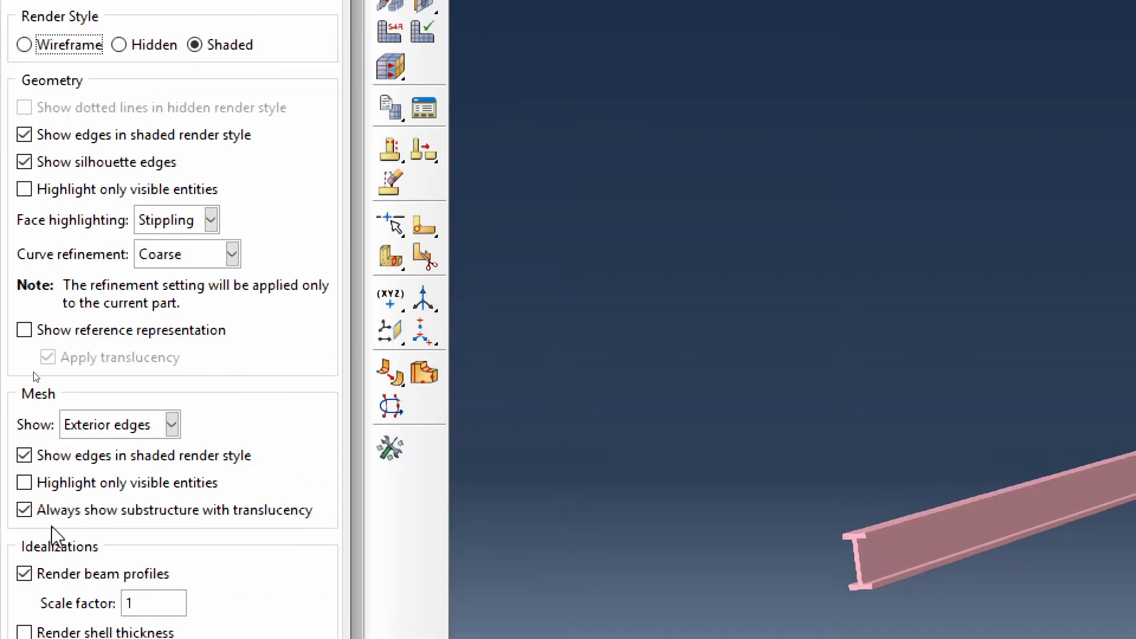
click(76, 575)
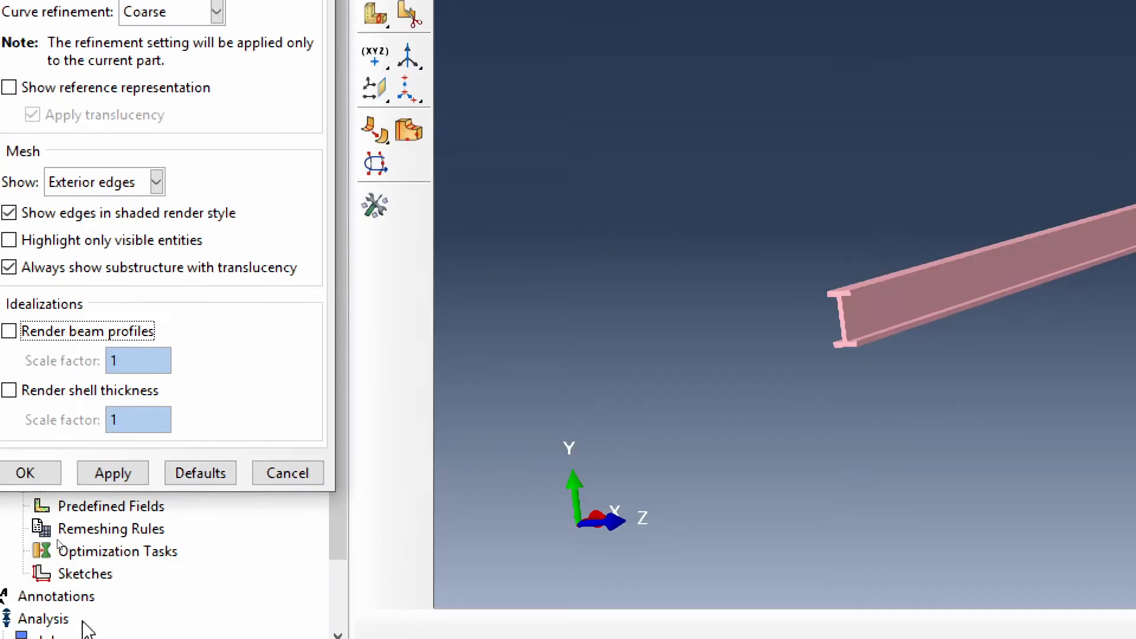
click(25, 472)
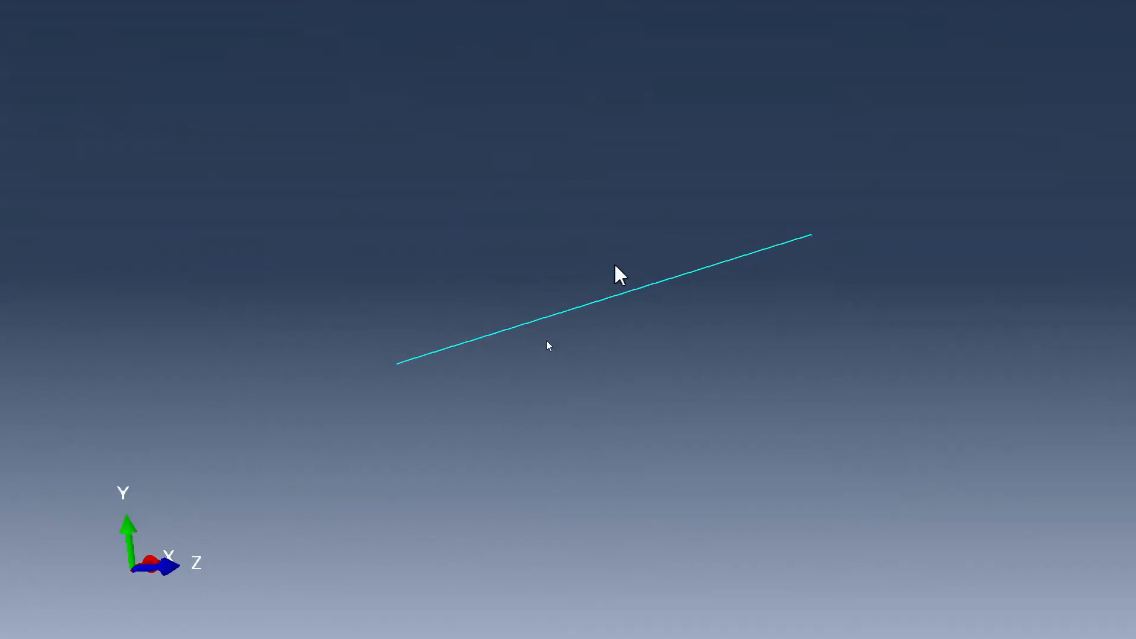
- Examine the meshed wire up close and restore a fitted front (XY) view of the beam
scroll(615, 274, up, 2)
scroll(628, 294, up, 3)
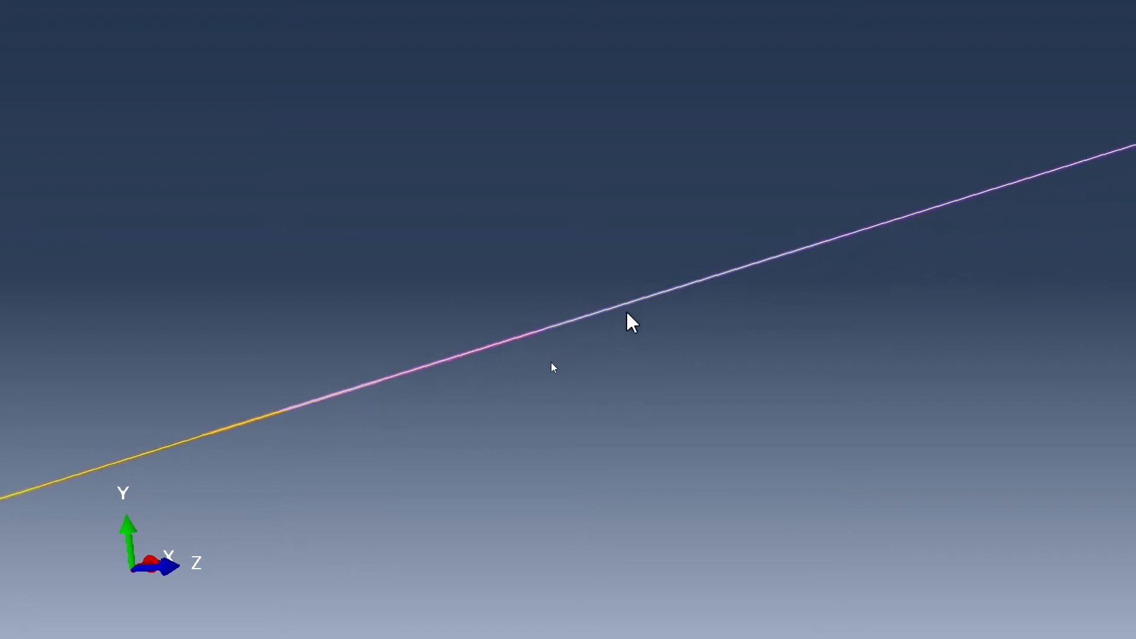
scroll(621, 314, down, 2)
scroll(613, 310, down, 3)
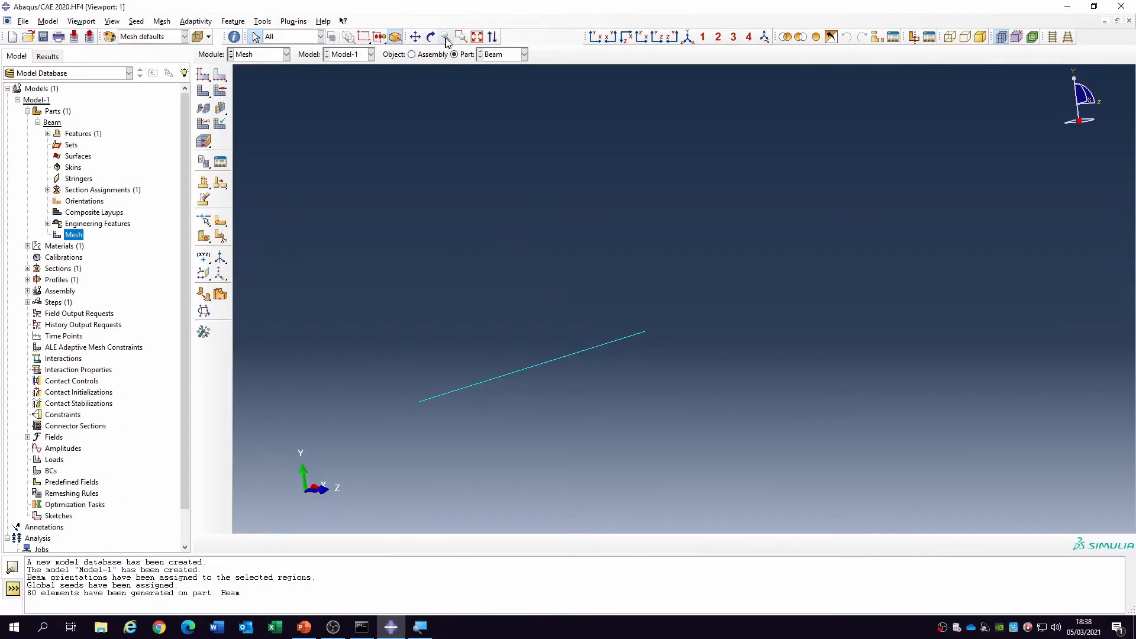
click(477, 37)
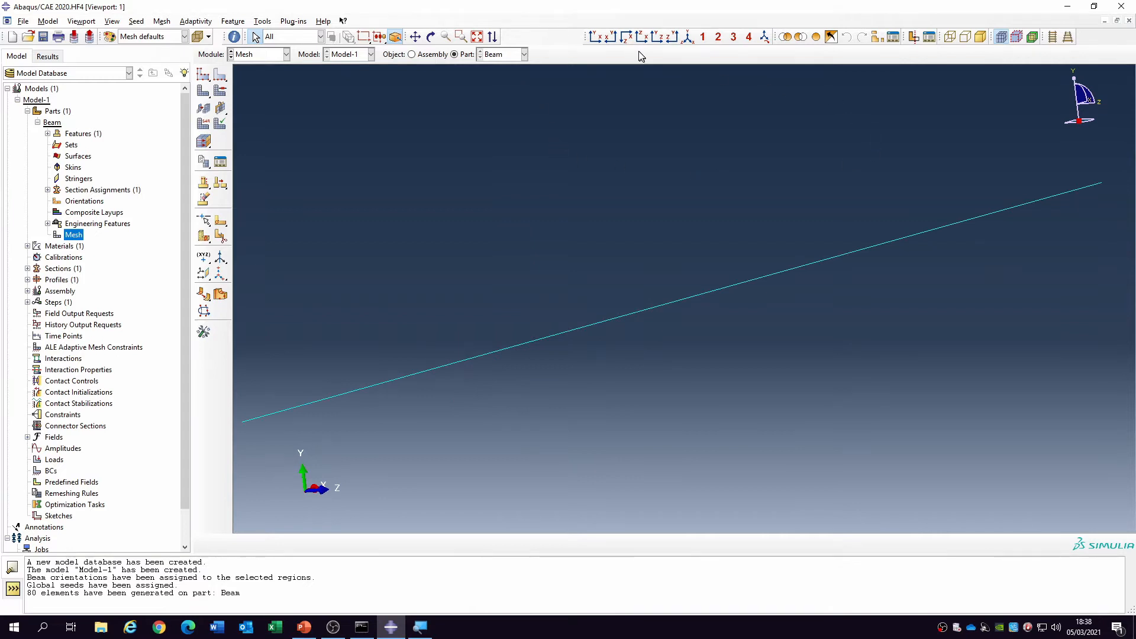
click(596, 38)
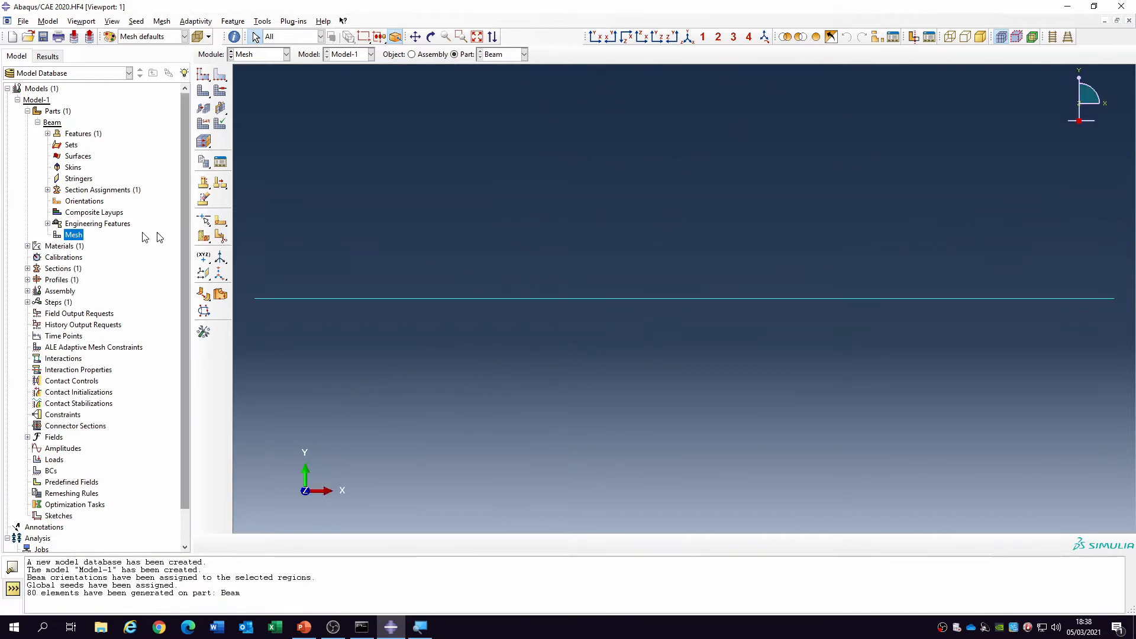
- Create a dependent instance of the Beam part in the assembly
click(37, 122)
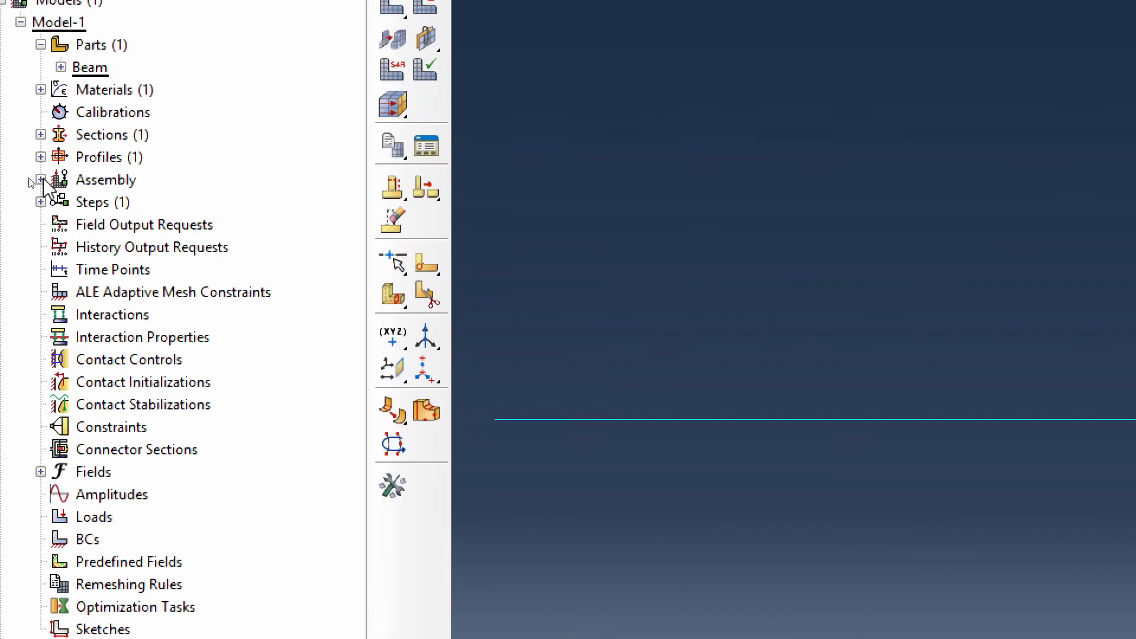
click(40, 179)
double_click(119, 201)
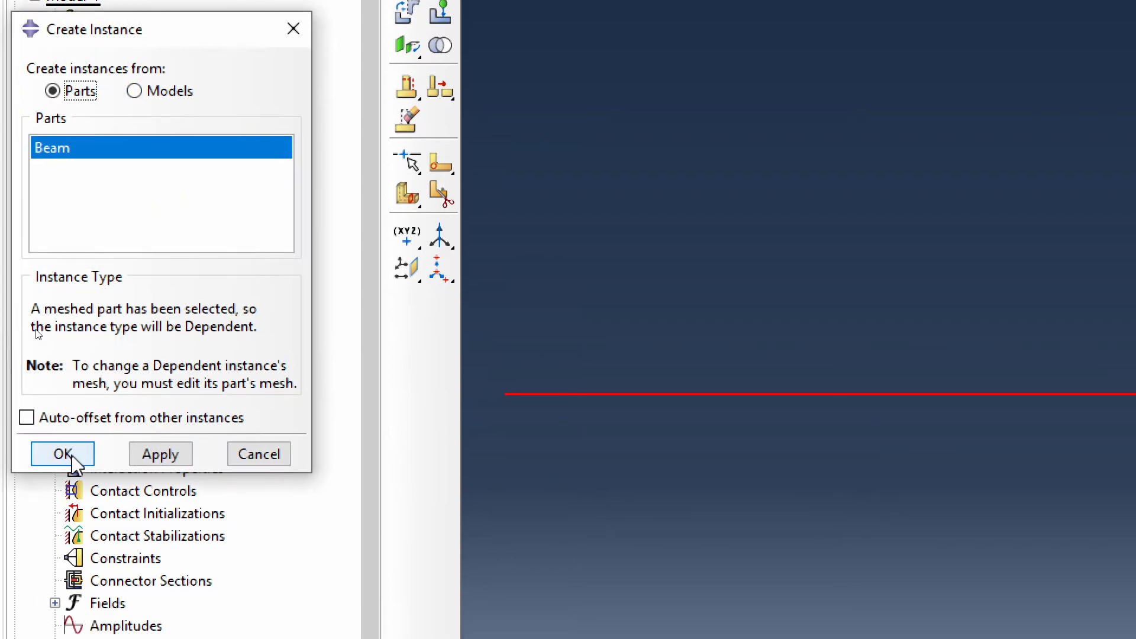
click(62, 454)
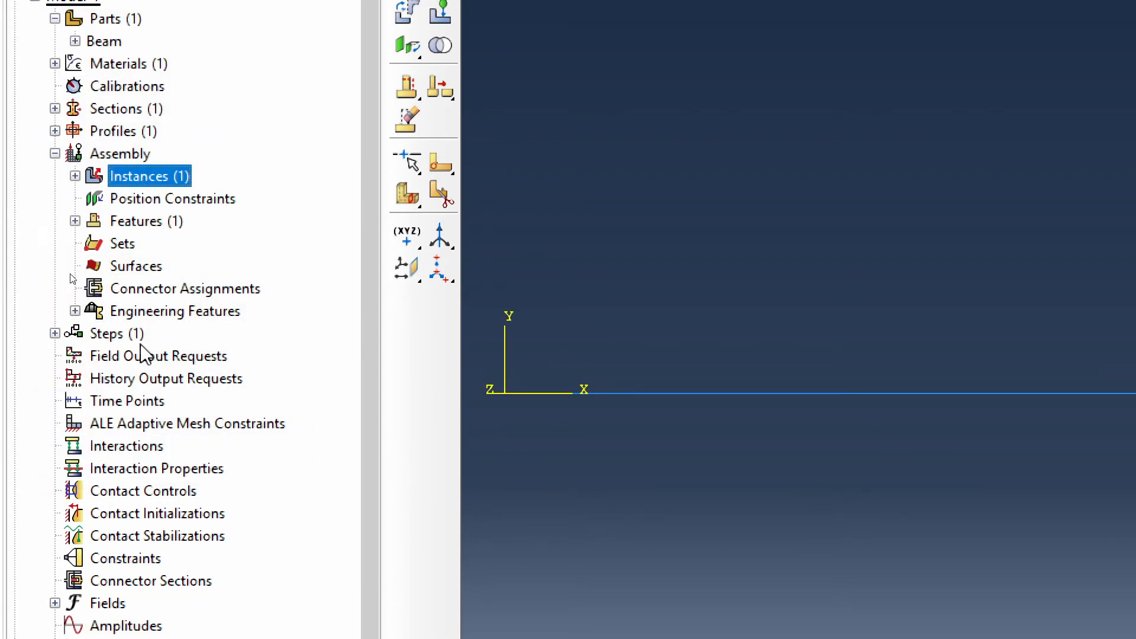
click(55, 153)
- Create a Static, General analysis step named bendingLoad after the Initial step, keeping its default settings
double_click(122, 175)
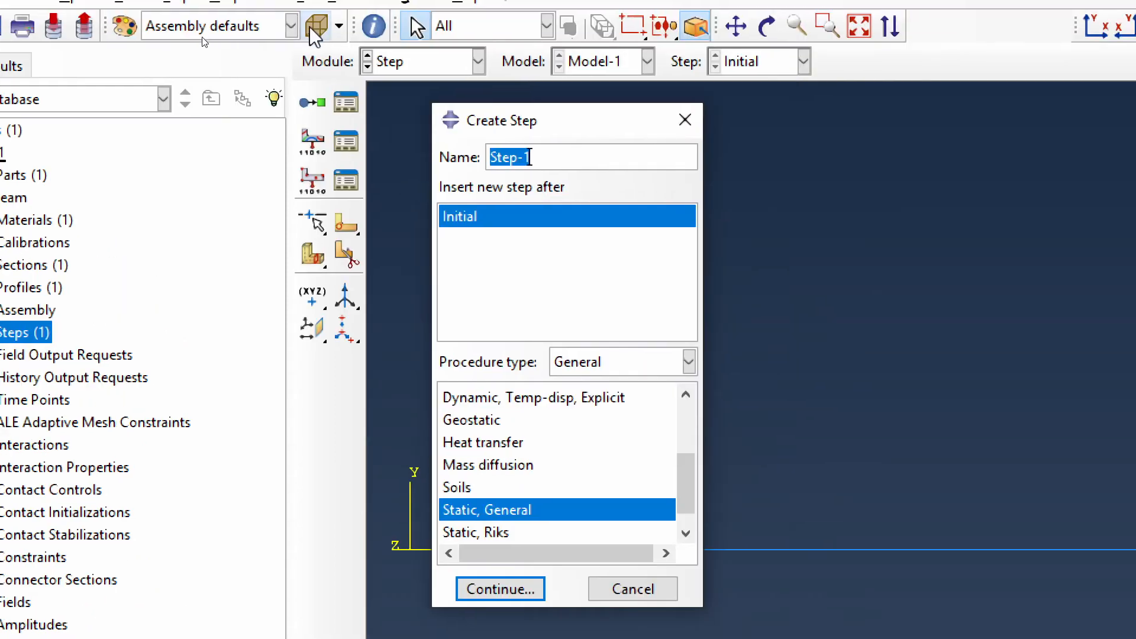
text(bed)
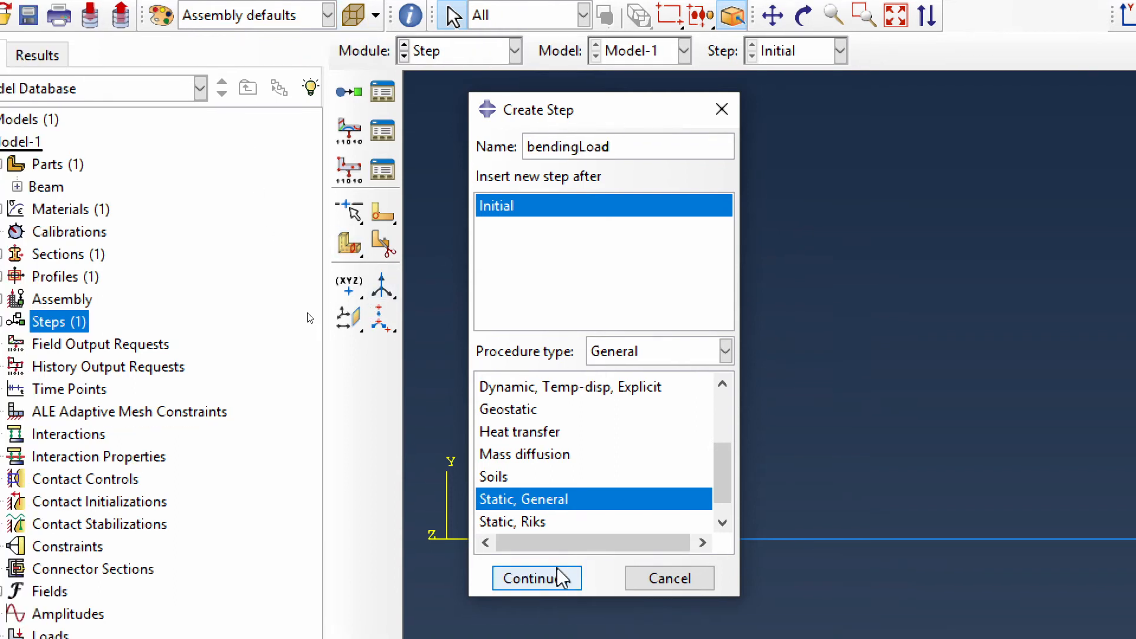
click(527, 589)
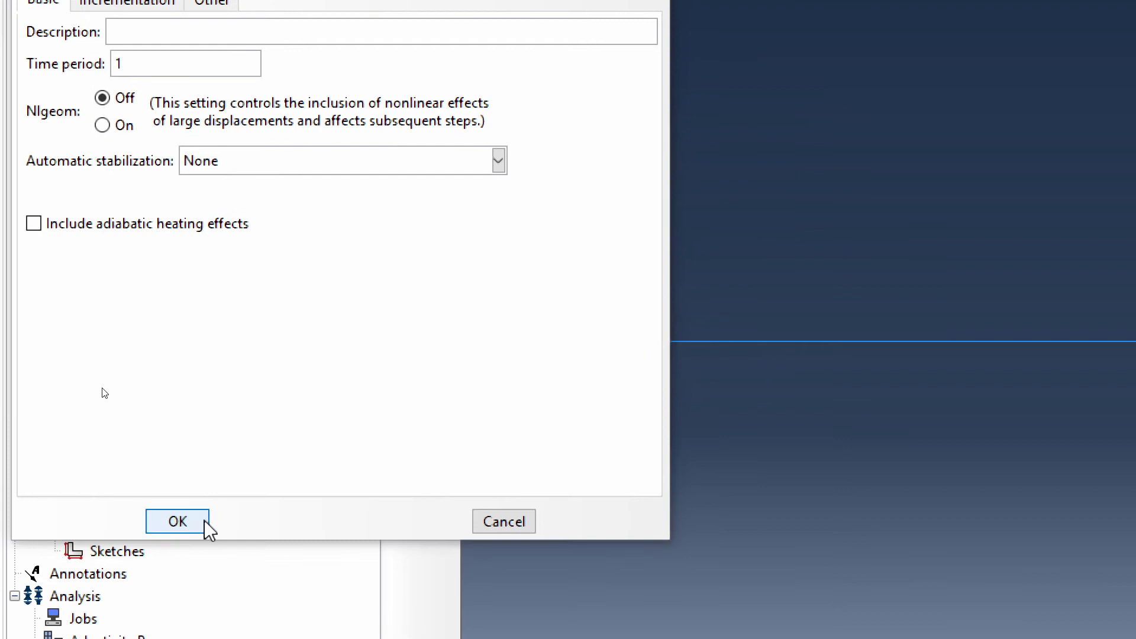
click(146, 638)
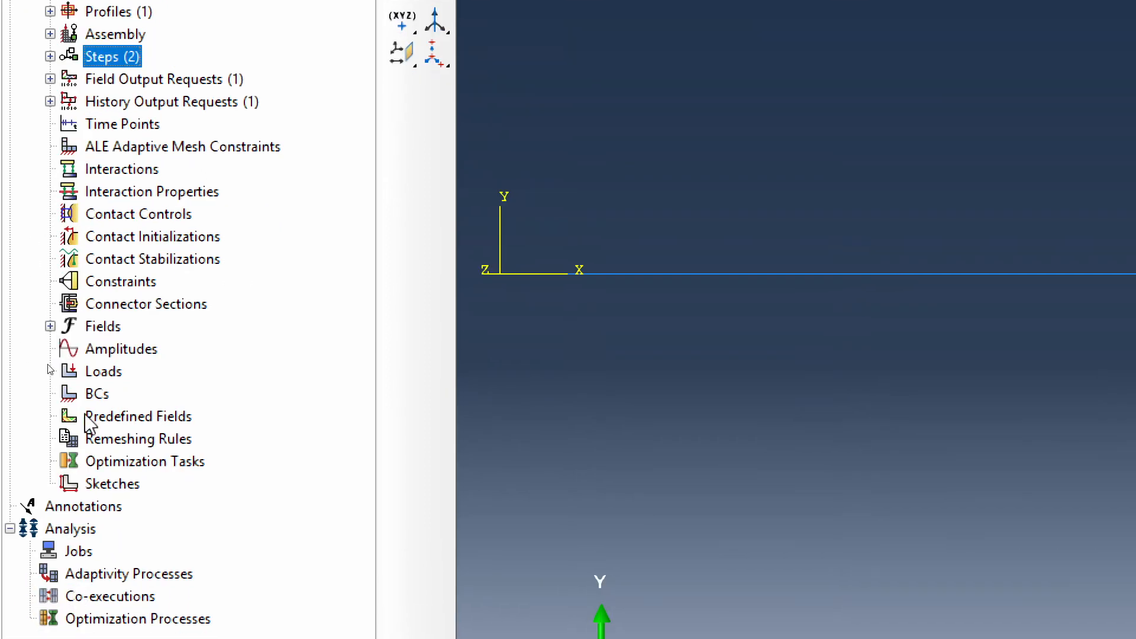
- Create a mechanical Line load named triangularLoad in the bendingLoad step and apply it to the whole beam wire
click(97, 373)
double_click(98, 374)
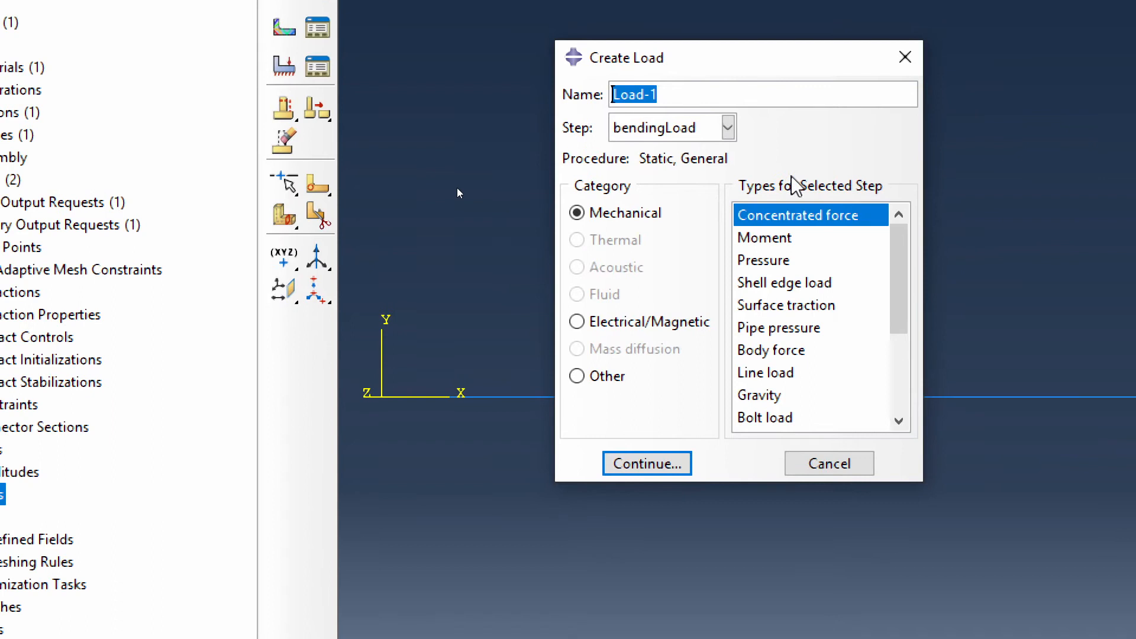
text(triangular)
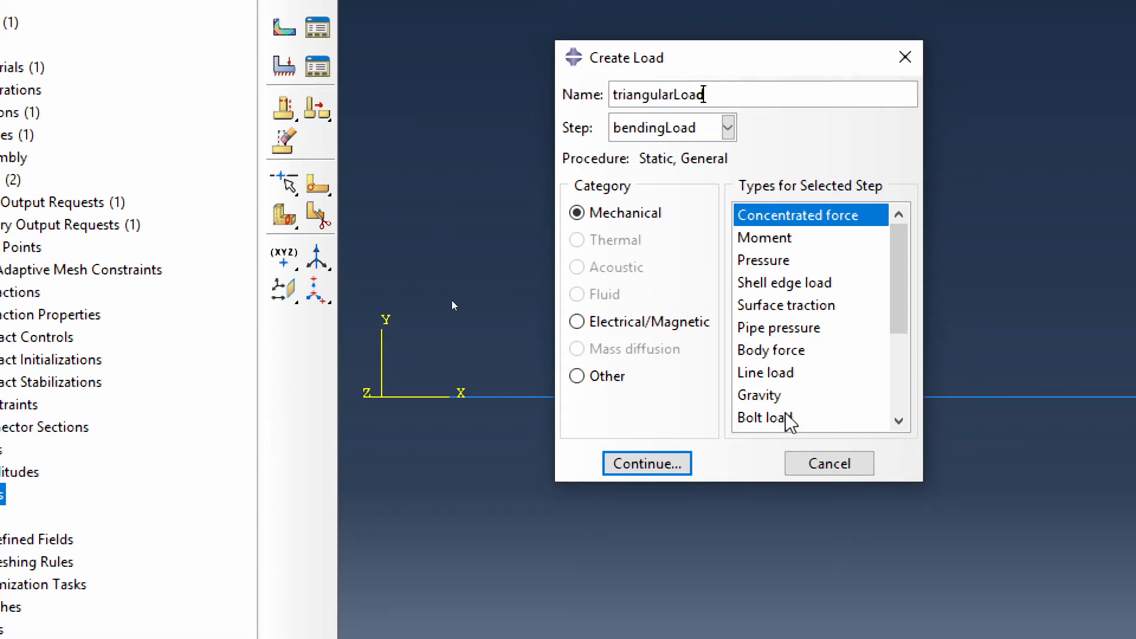
click(773, 373)
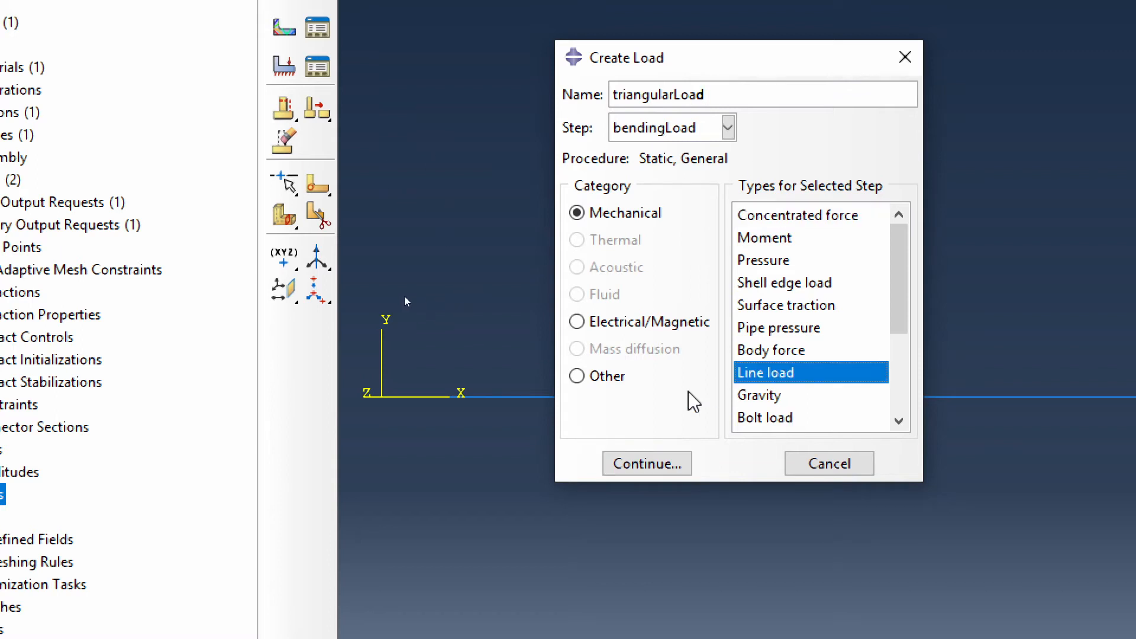
click(649, 464)
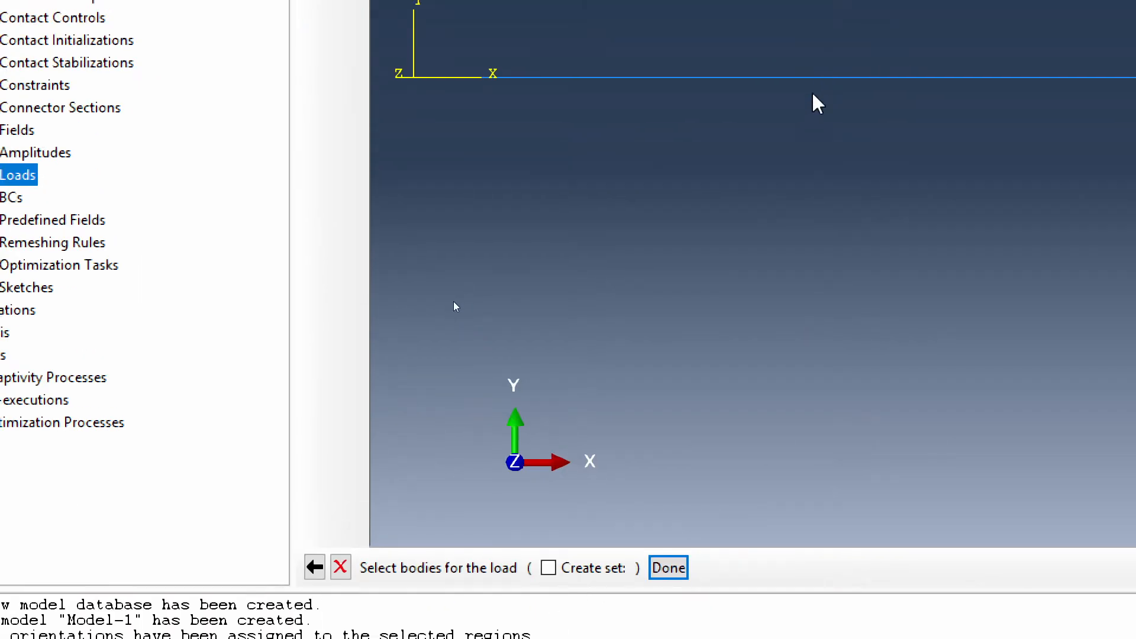
drag(820, 4, 858, 108)
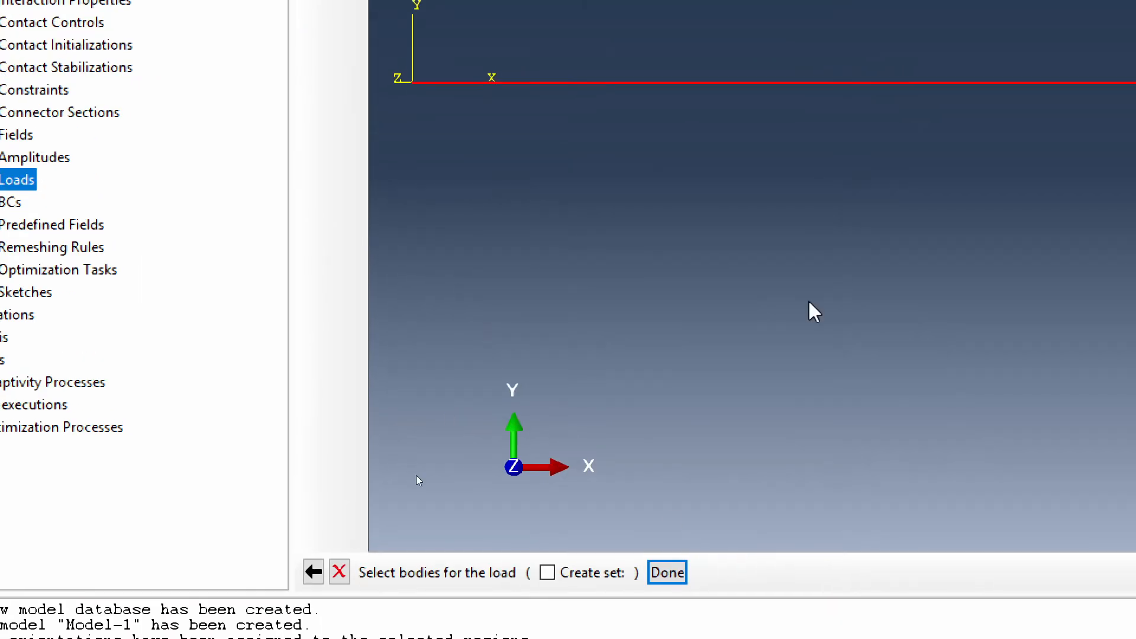
click(668, 574)
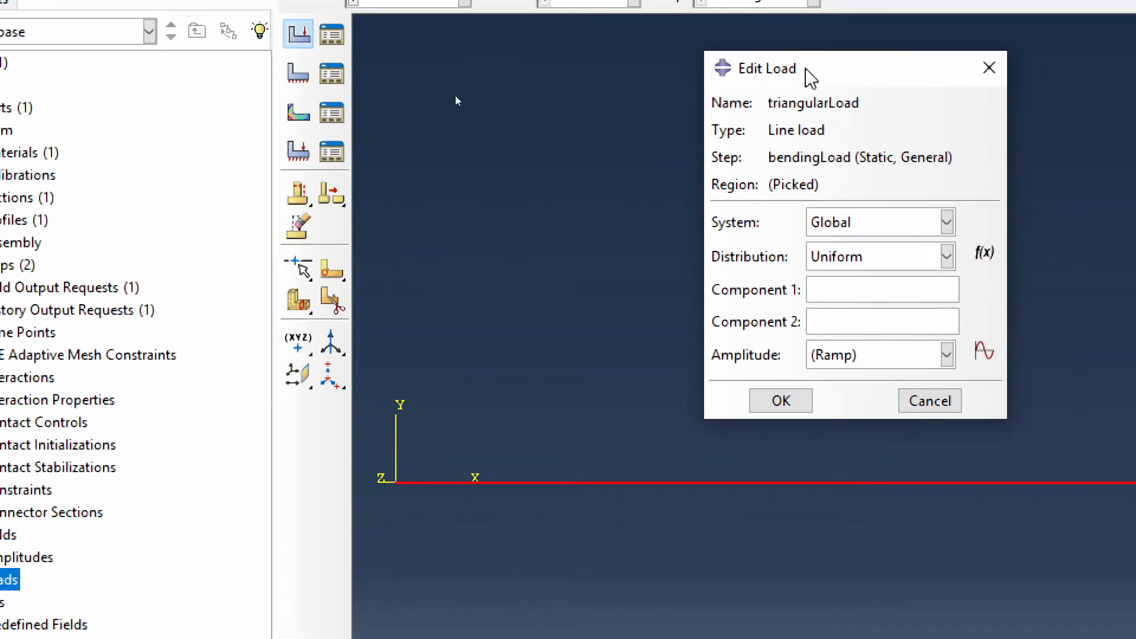
- Create an analytical expression field named triangularLoadFunction for the line load's distribution
click(865, 224)
click(868, 224)
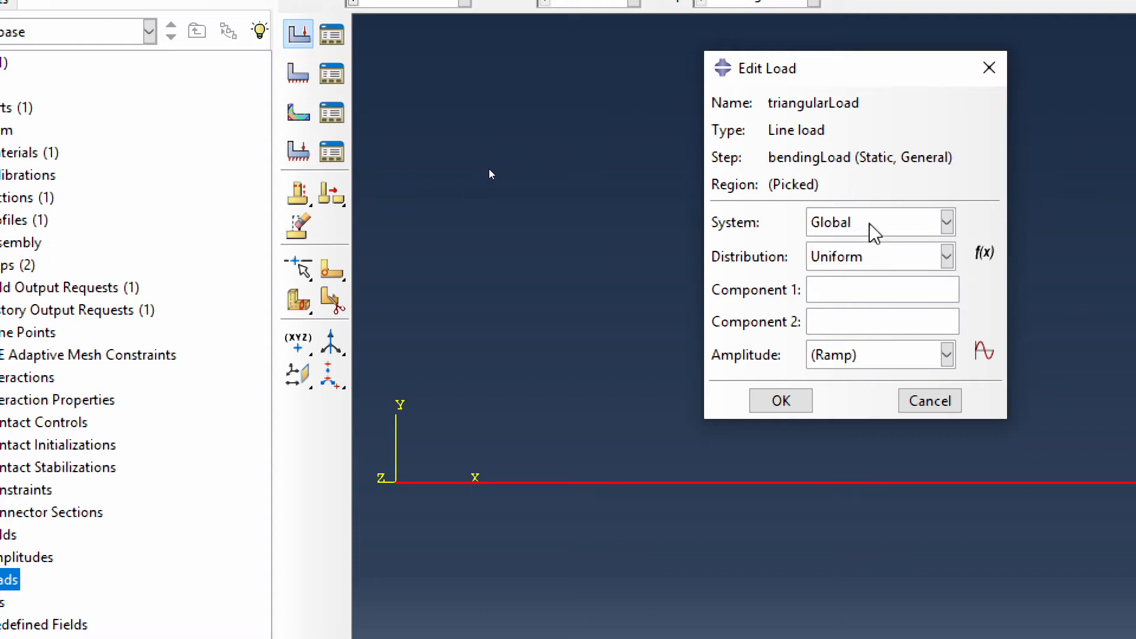
click(879, 258)
click(882, 265)
click(984, 254)
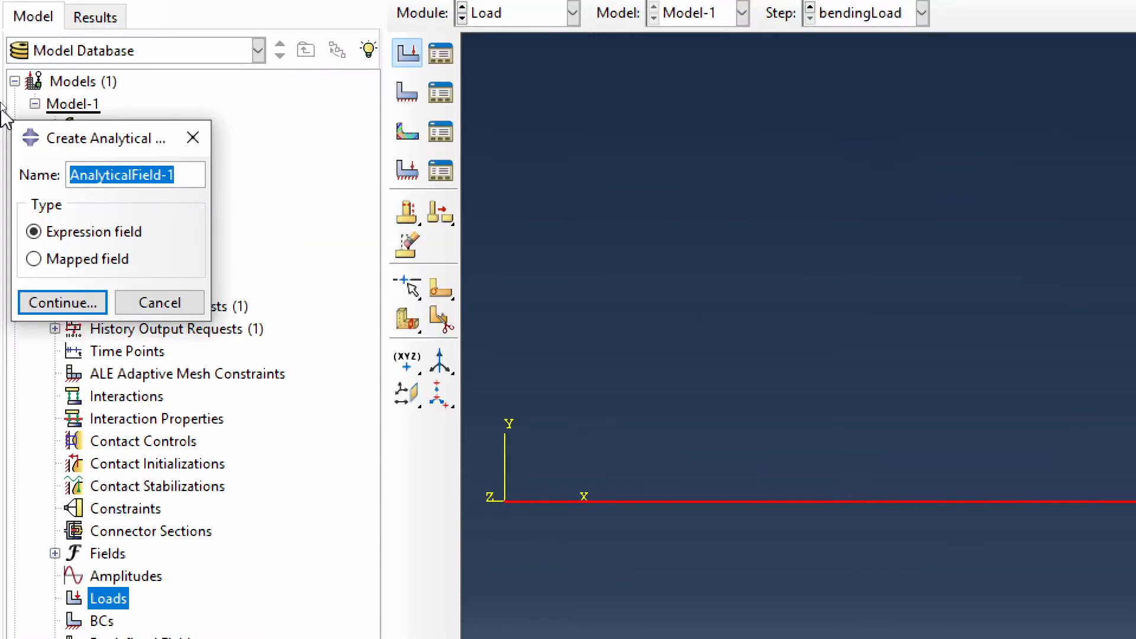
drag(46, 126, 741, 154)
drag(851, 176, 908, 162)
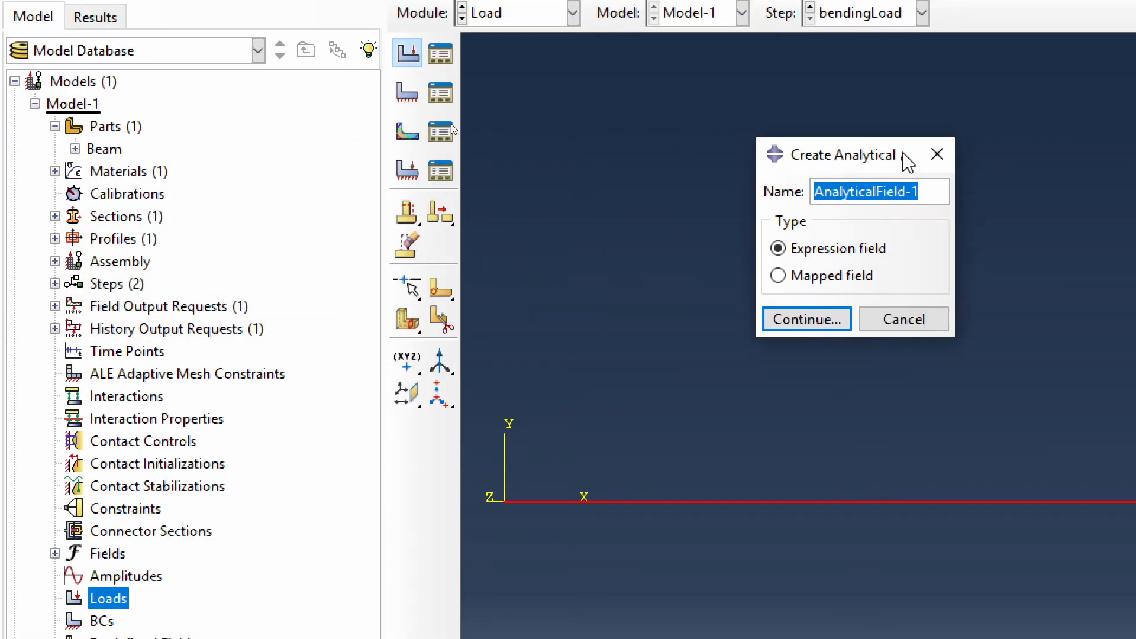
text(trr)
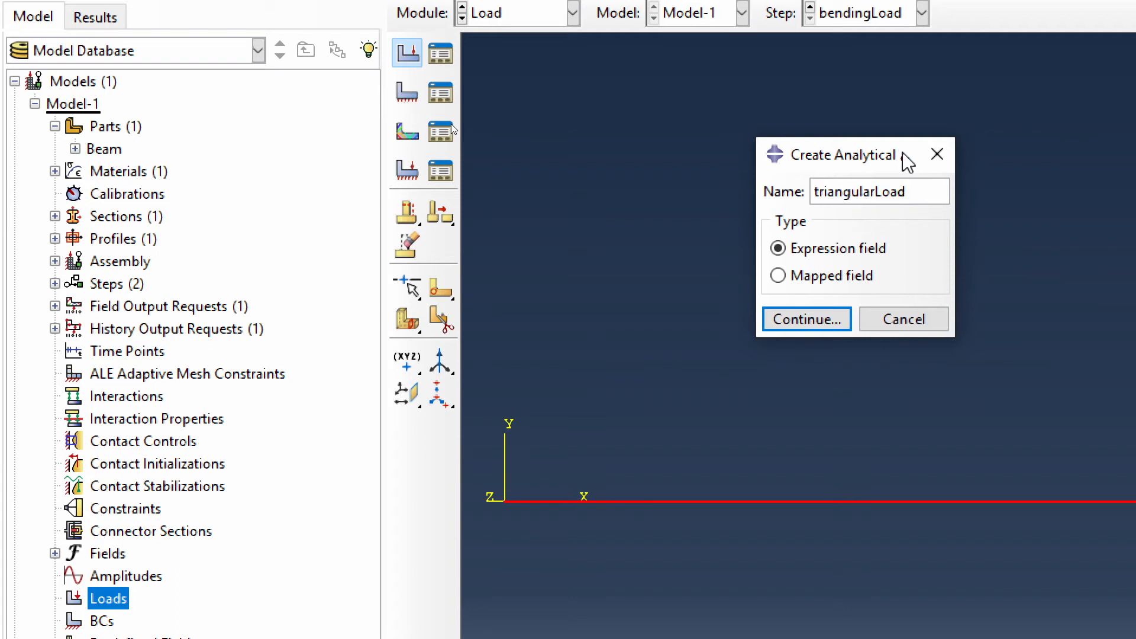
text(angularLoadFunction)
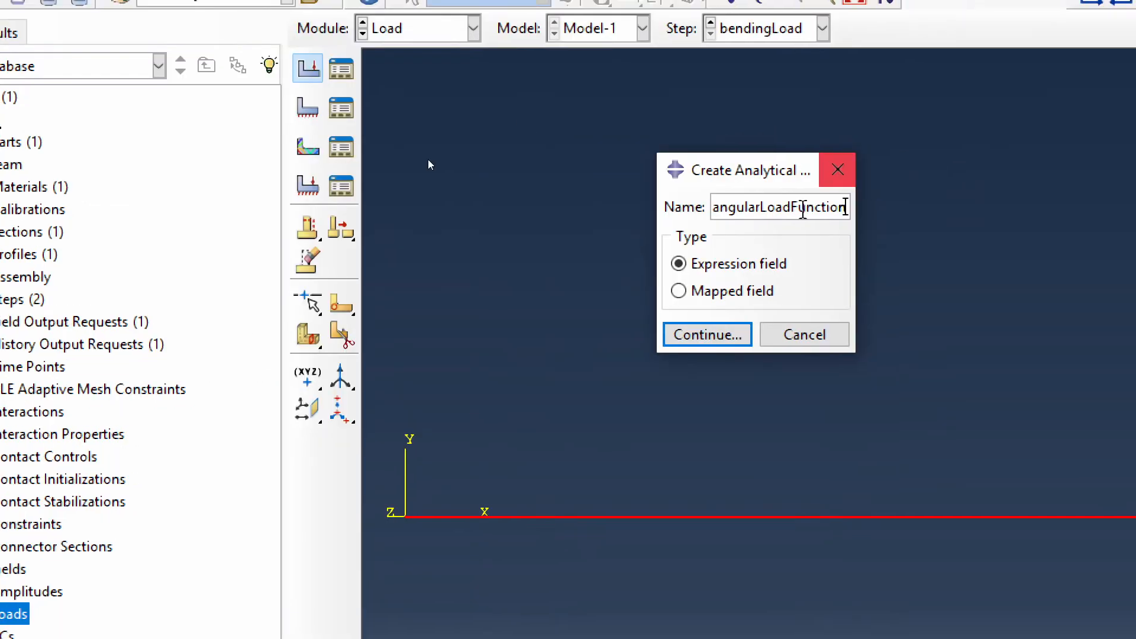
click(713, 338)
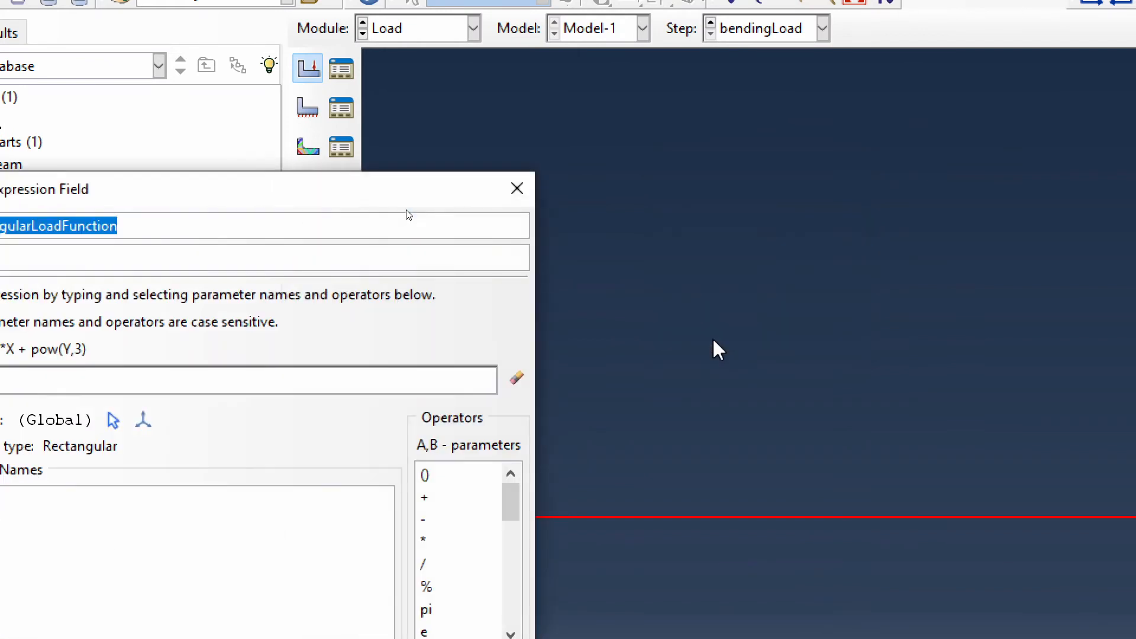
- Define the triangularLoadFunction field with the expression 500*X in the global system
drag(317, 193, 760, 154)
click(584, 220)
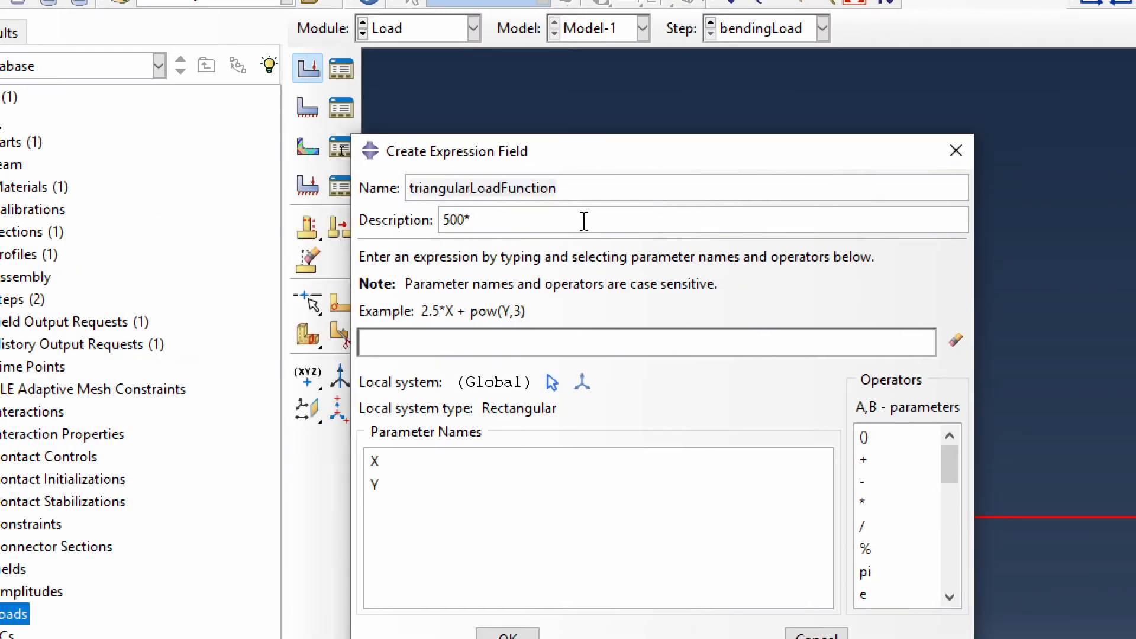
double_click(422, 467)
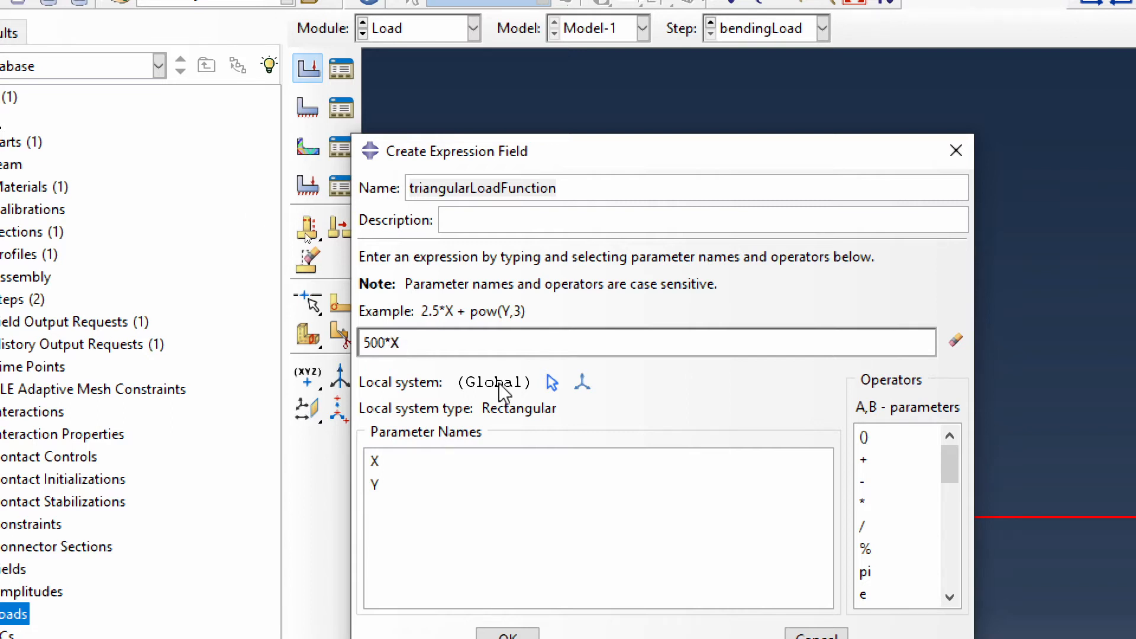
drag(577, 155, 589, 40)
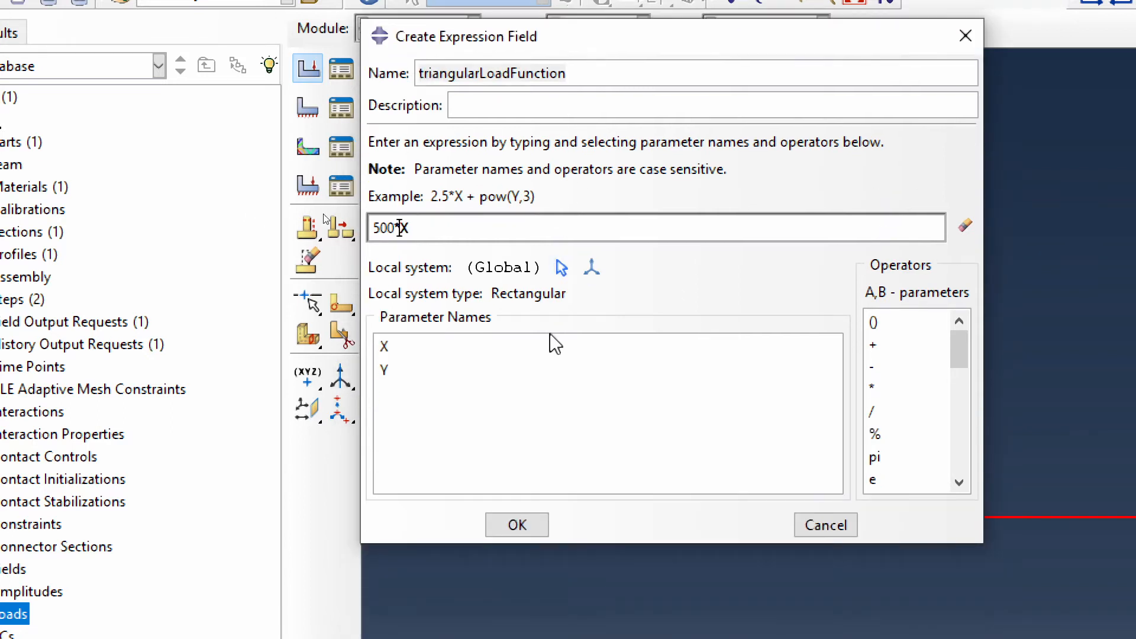
click(517, 526)
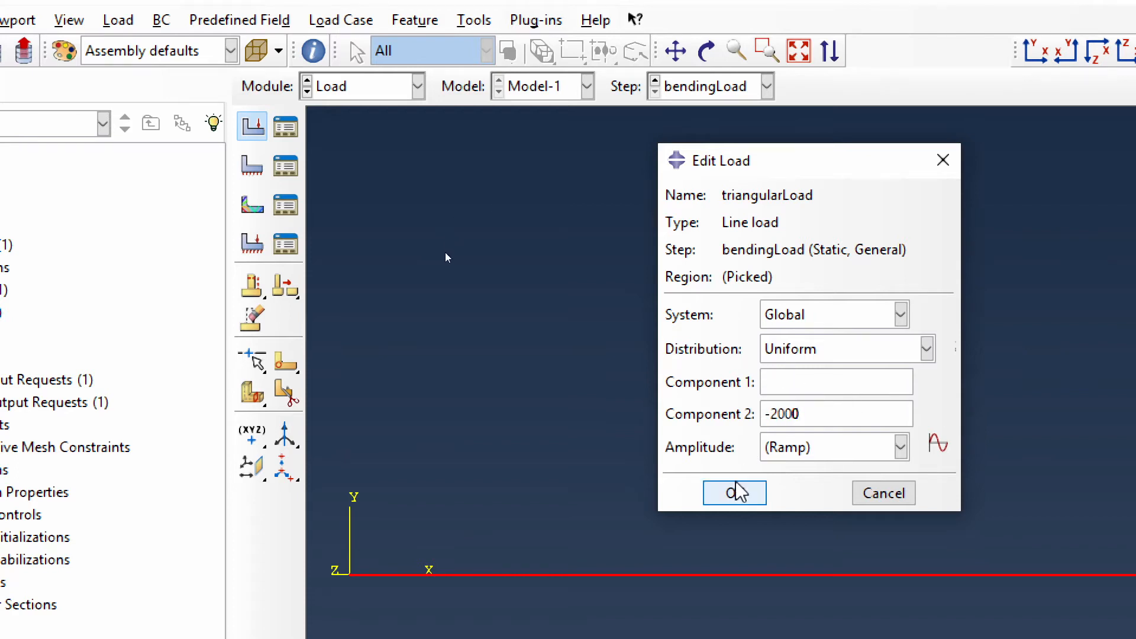
- Set Component 2 of the line load to -2000 with a uniform distribution and check its arrows along the beam
click(744, 503)
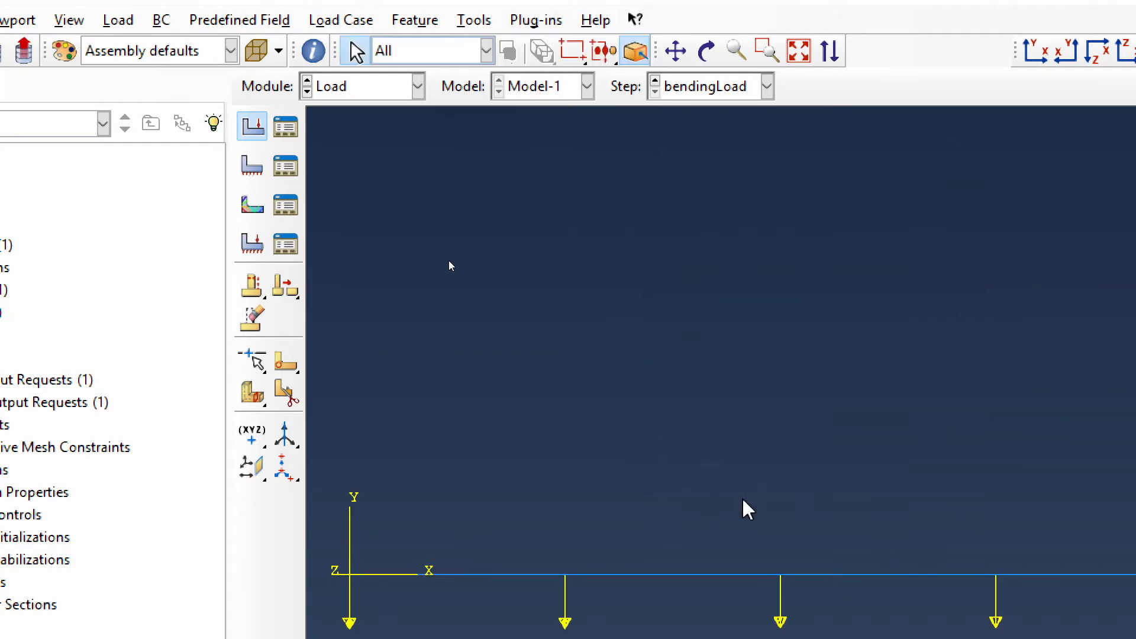
scroll(831, 376, down, 8)
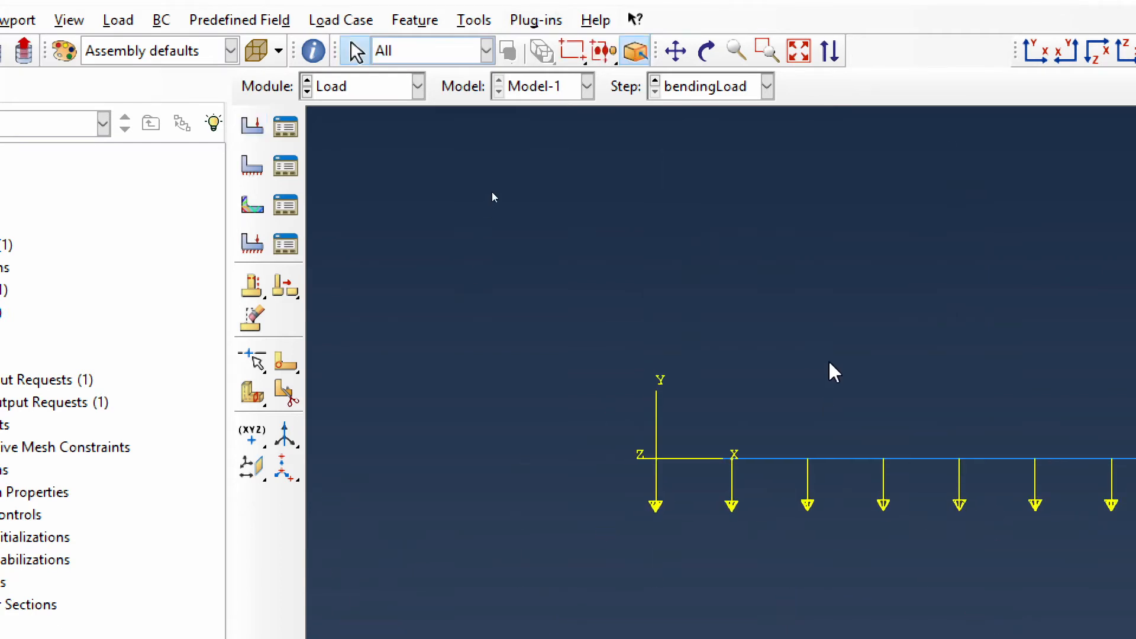
scroll(831, 373, up, 1)
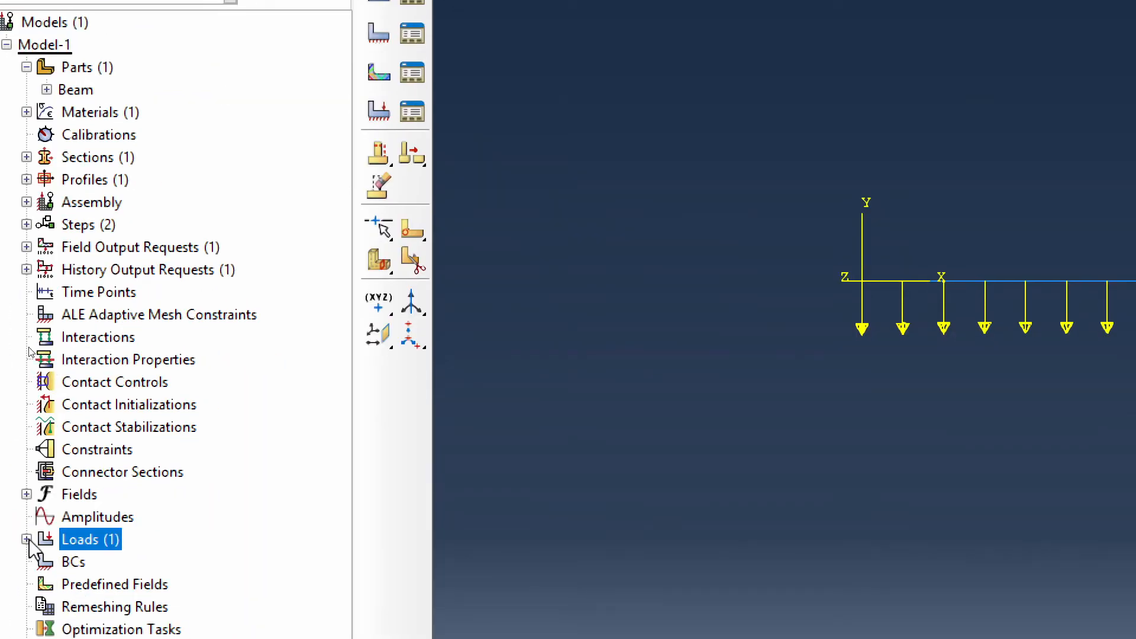
- Edit triangularLoad to use the triangularLoadFunction field as its distribution
click(26, 539)
click(101, 564)
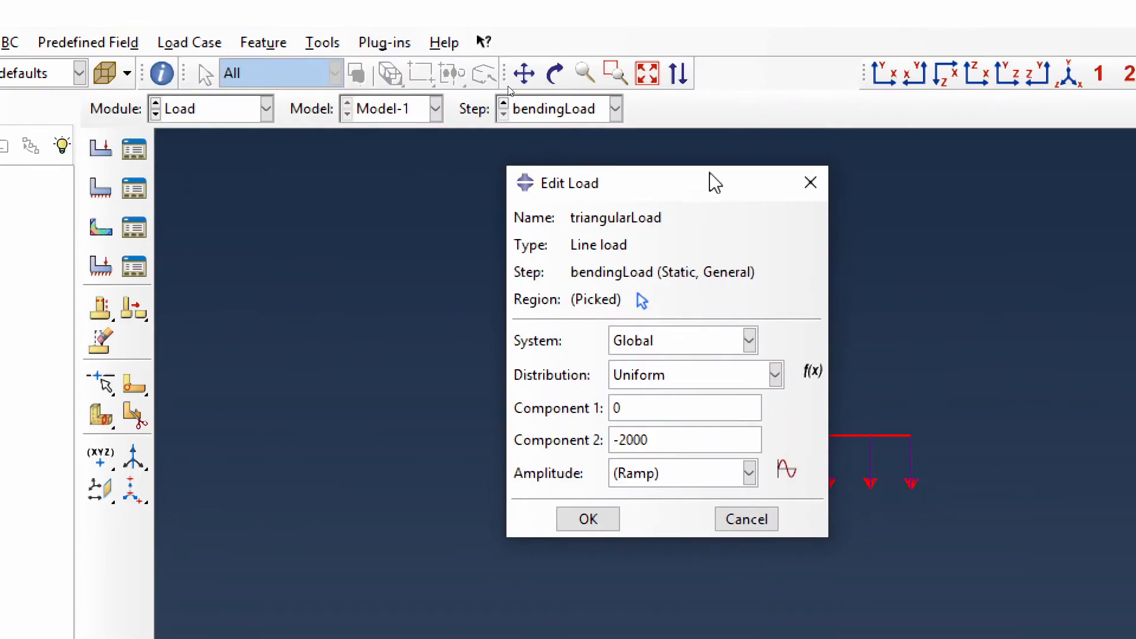
drag(713, 180, 387, 157)
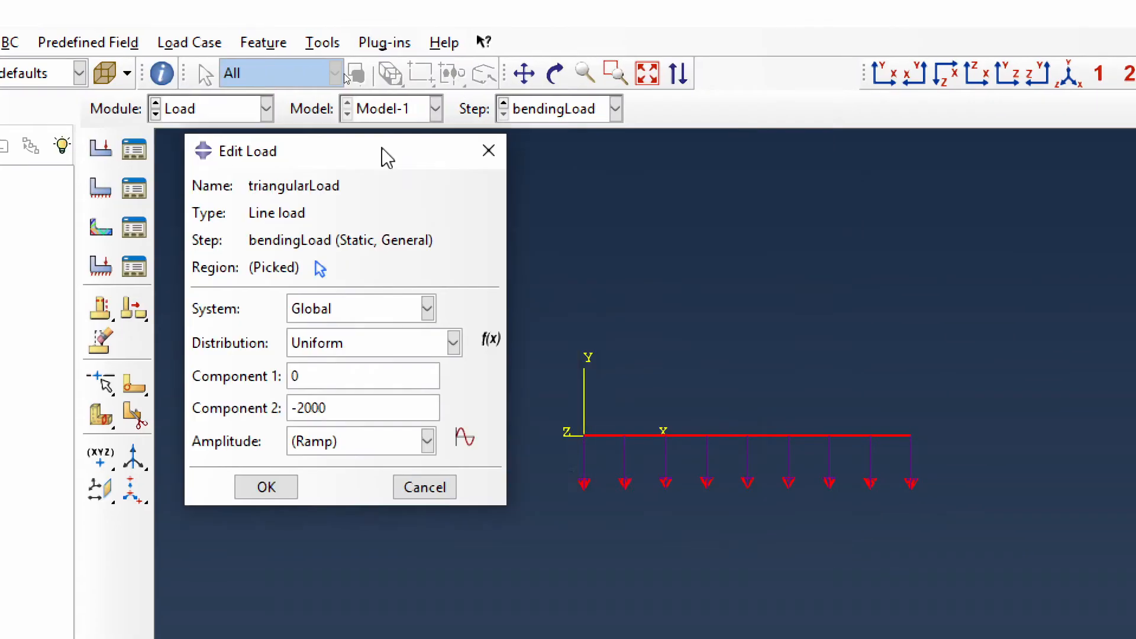
click(388, 344)
click(396, 414)
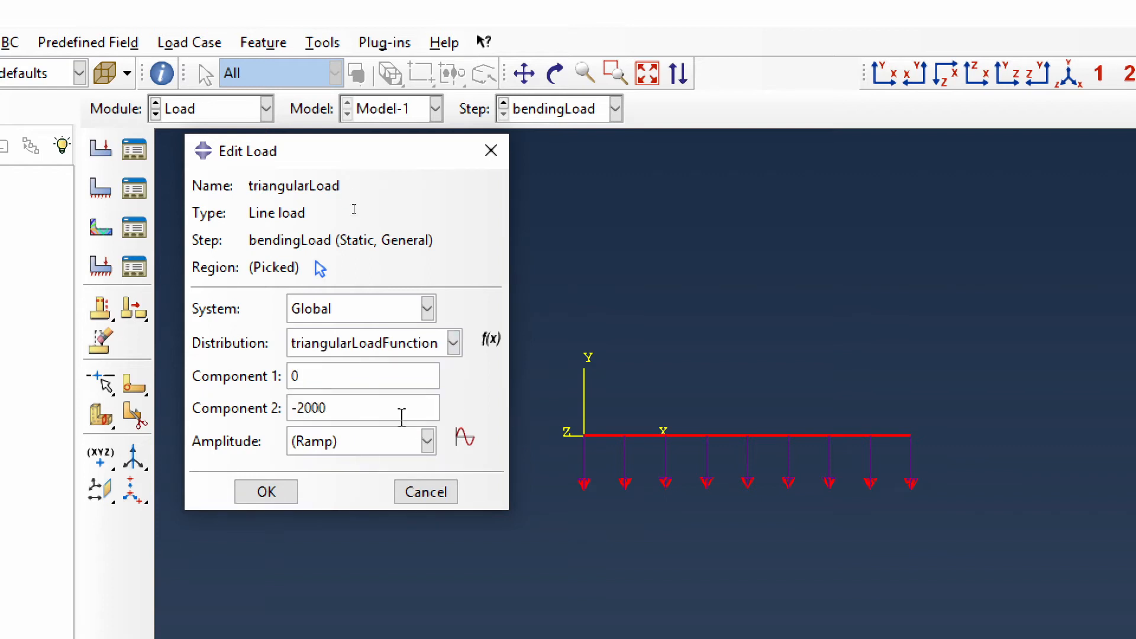
click(266, 493)
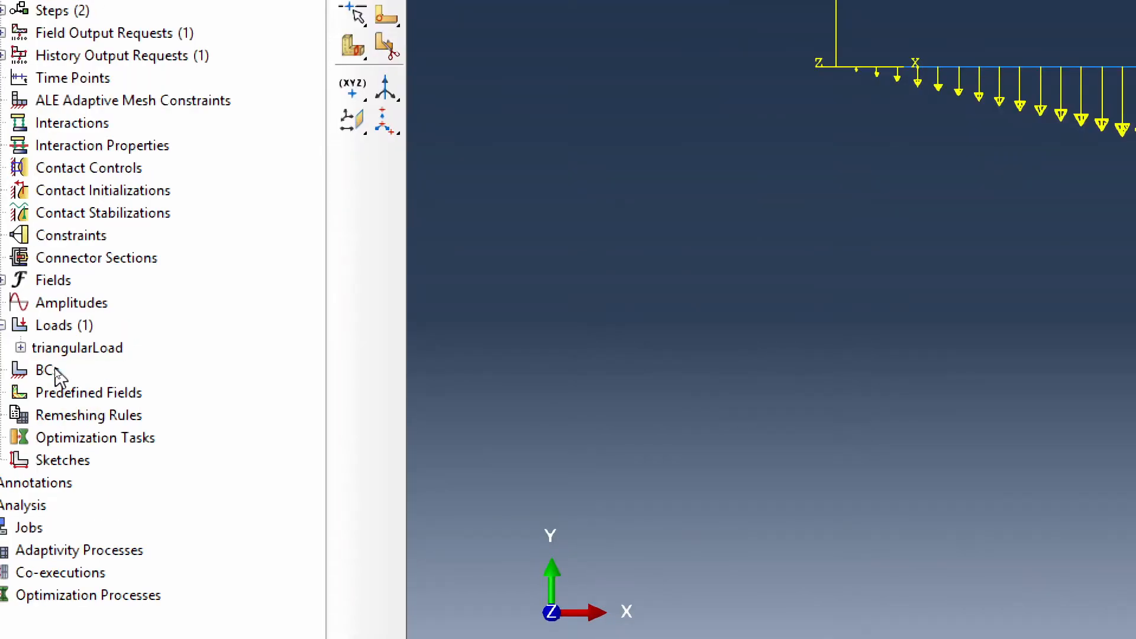
- Create a mechanical Displacement/Rotation boundary condition named pinnedLeft in the Initial step
double_click(46, 370)
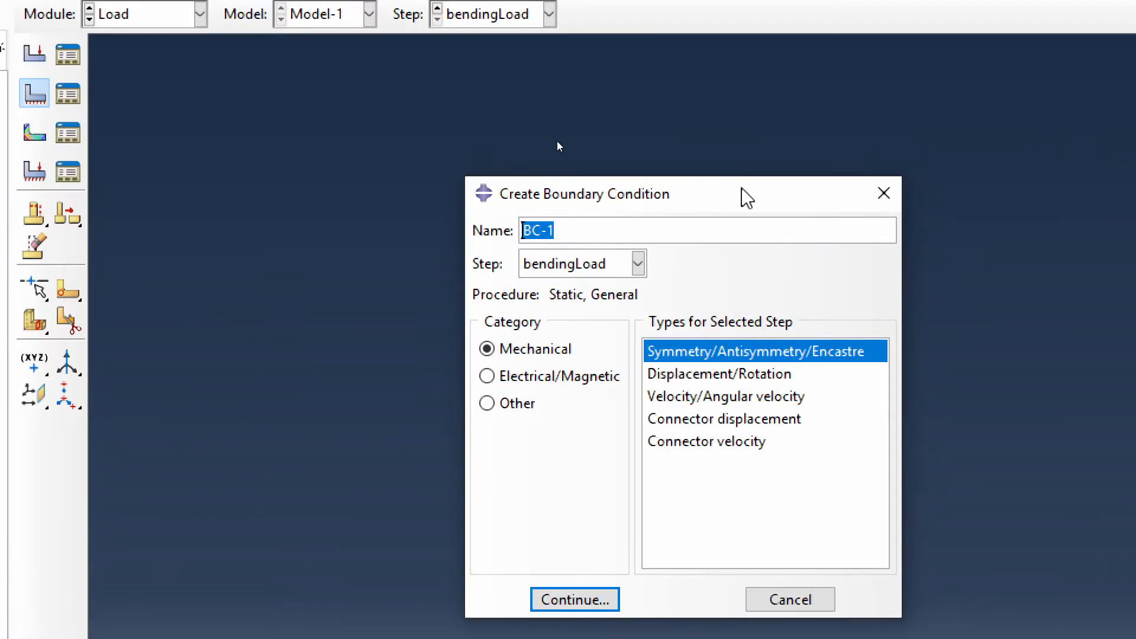
text(fixed)
key(BackSpace)
key(BackSpace)
key(BackSpace)
key(BackSpace)
key(BackSpace)
text(pinned)
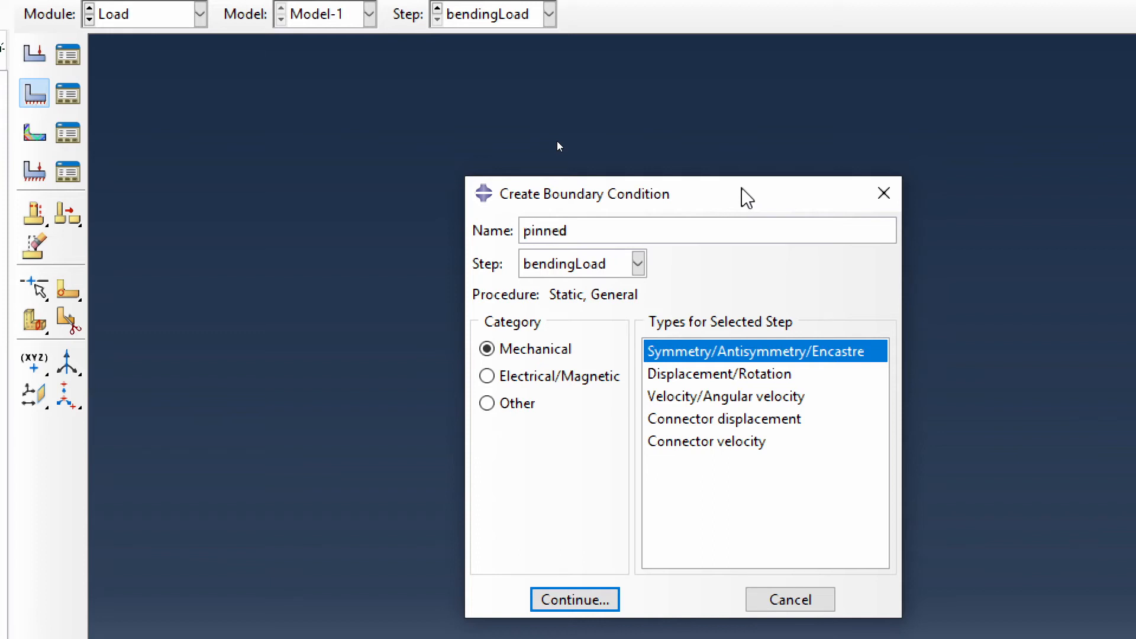
text(Left)
click(616, 269)
click(580, 291)
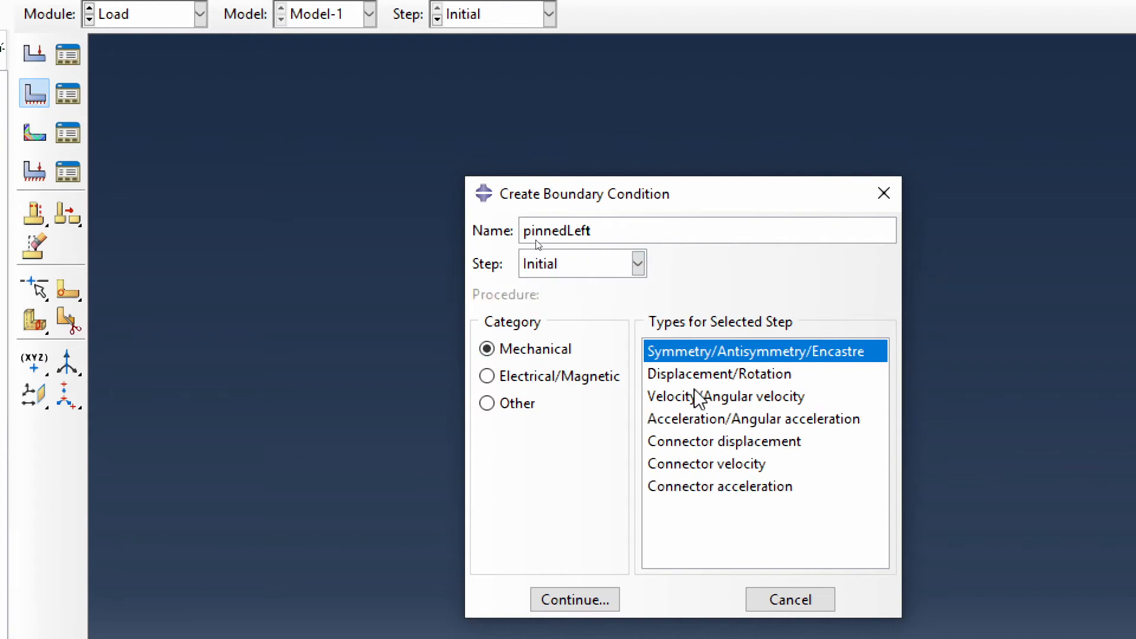
click(714, 375)
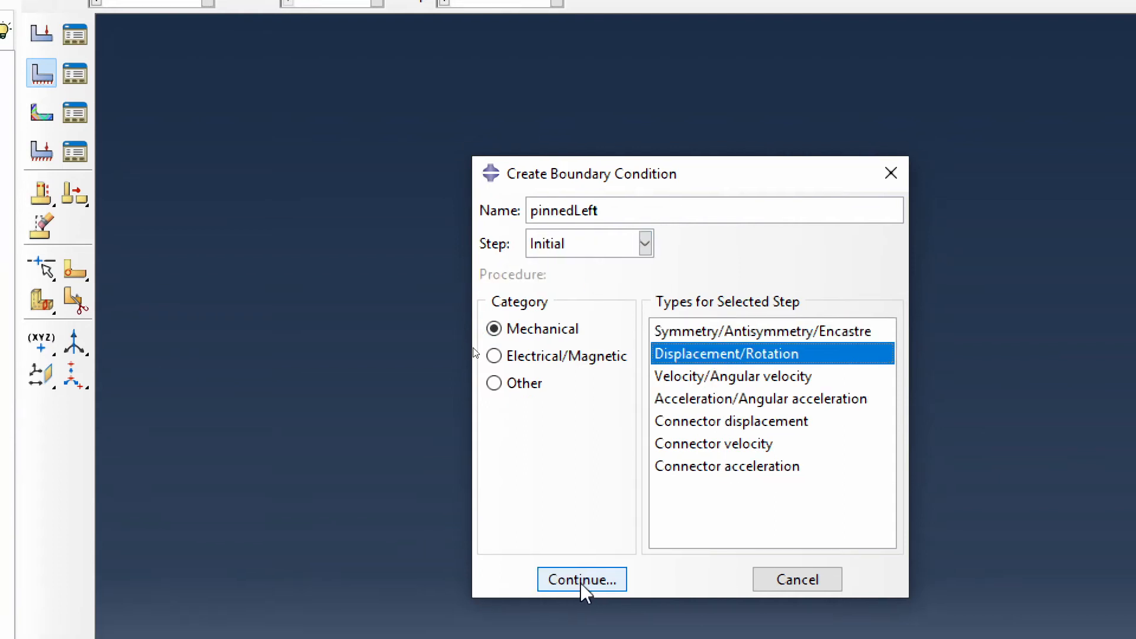
click(579, 600)
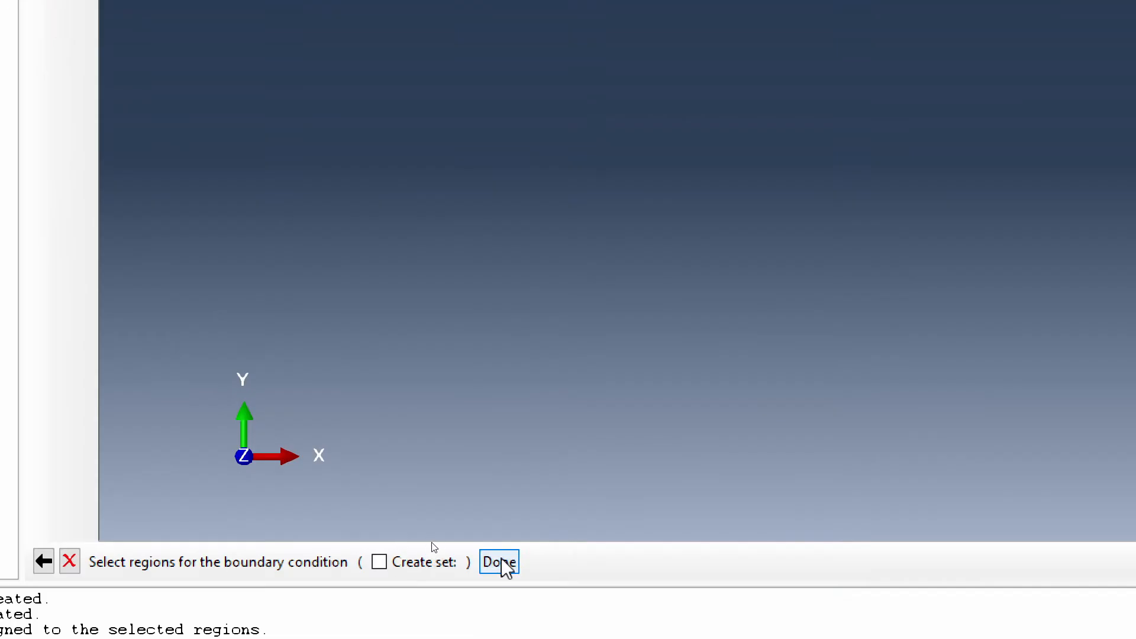
- Apply pinnedLeft to the beam's left end vertex at the origin, constraining U1 and U2
click(503, 563)
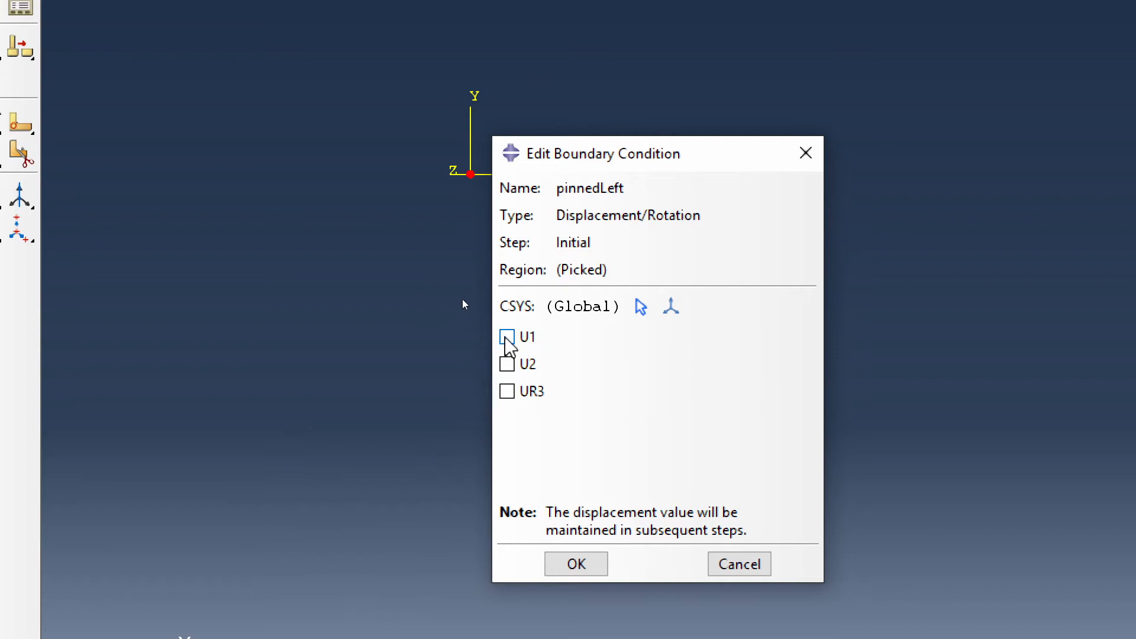
click(507, 337)
click(507, 364)
click(577, 565)
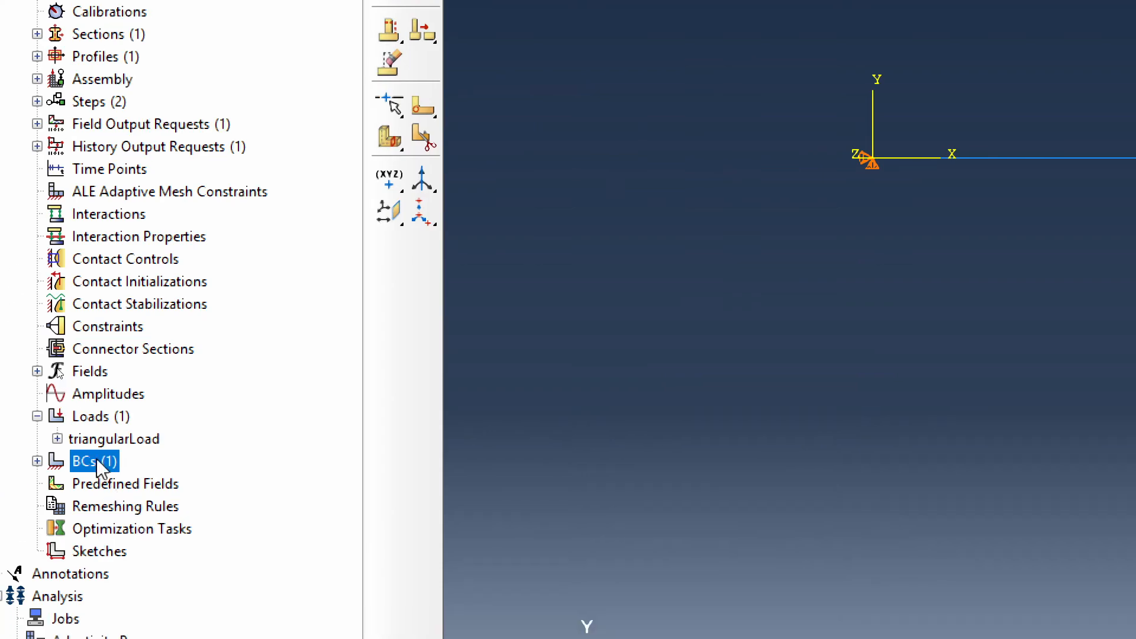
- Create a second Displacement/Rotation boundary condition named rollerRight in the Initial step
double_click(103, 464)
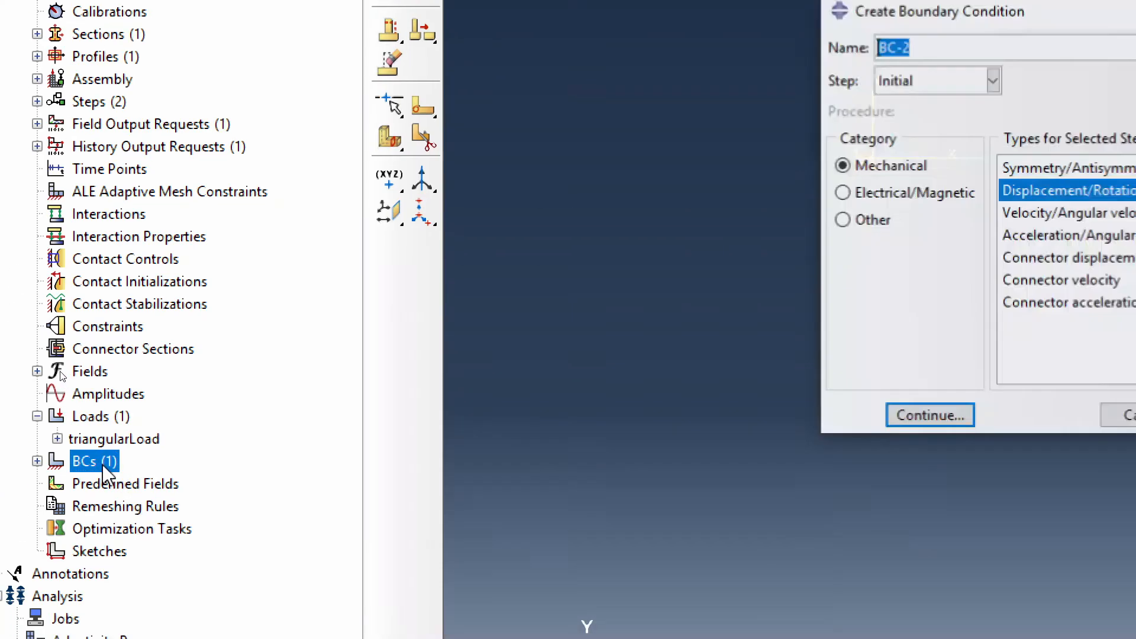
text(rolle)
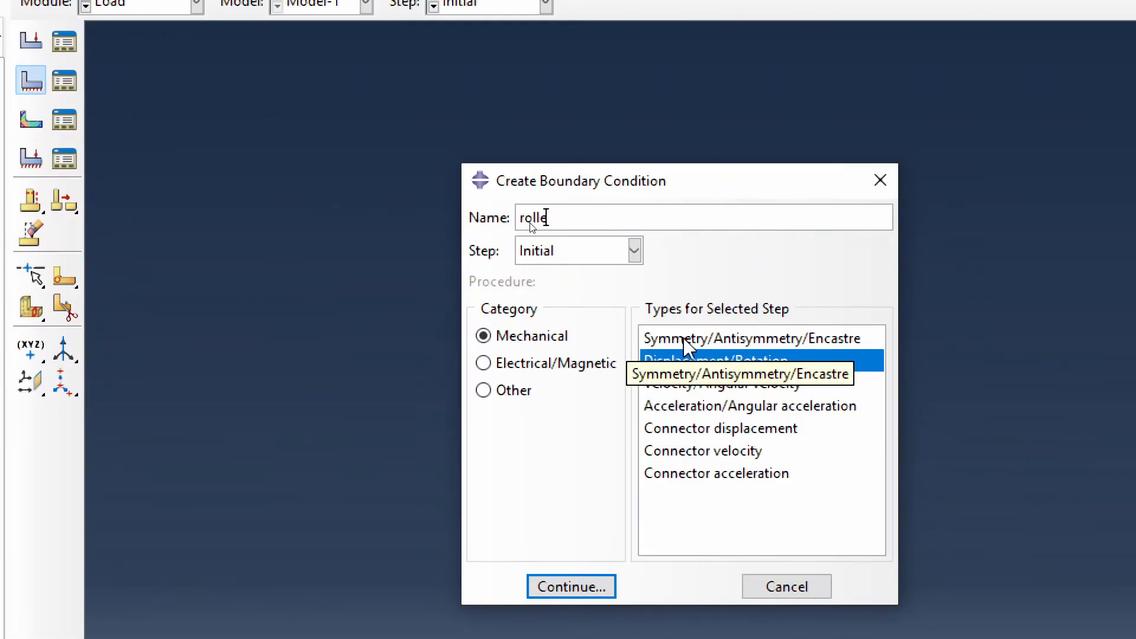
text(rRight)
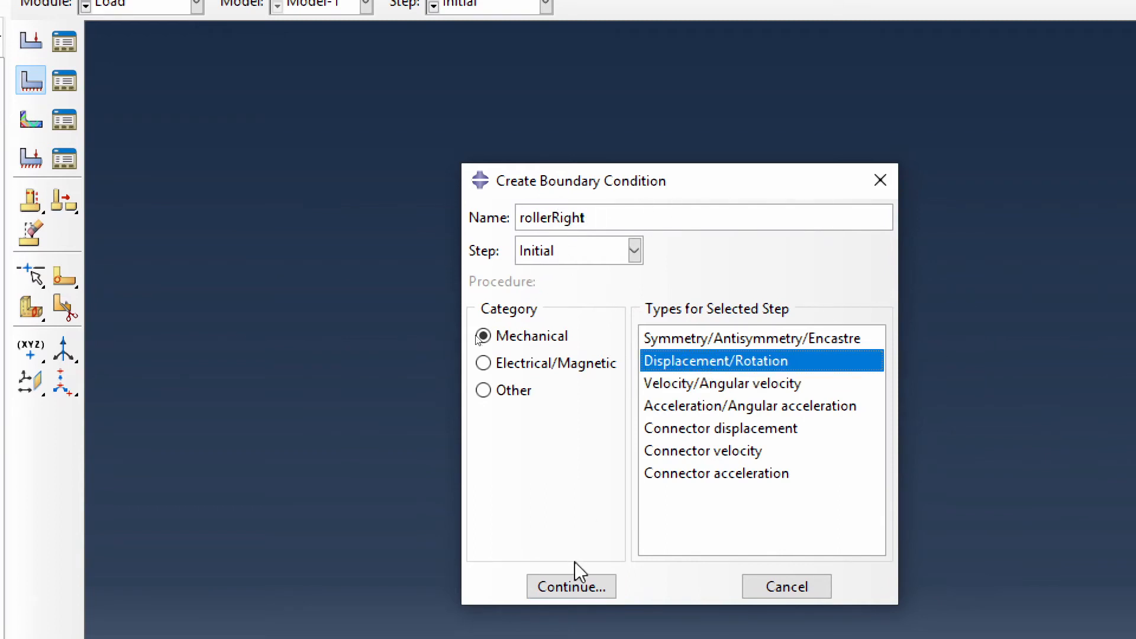
click(577, 587)
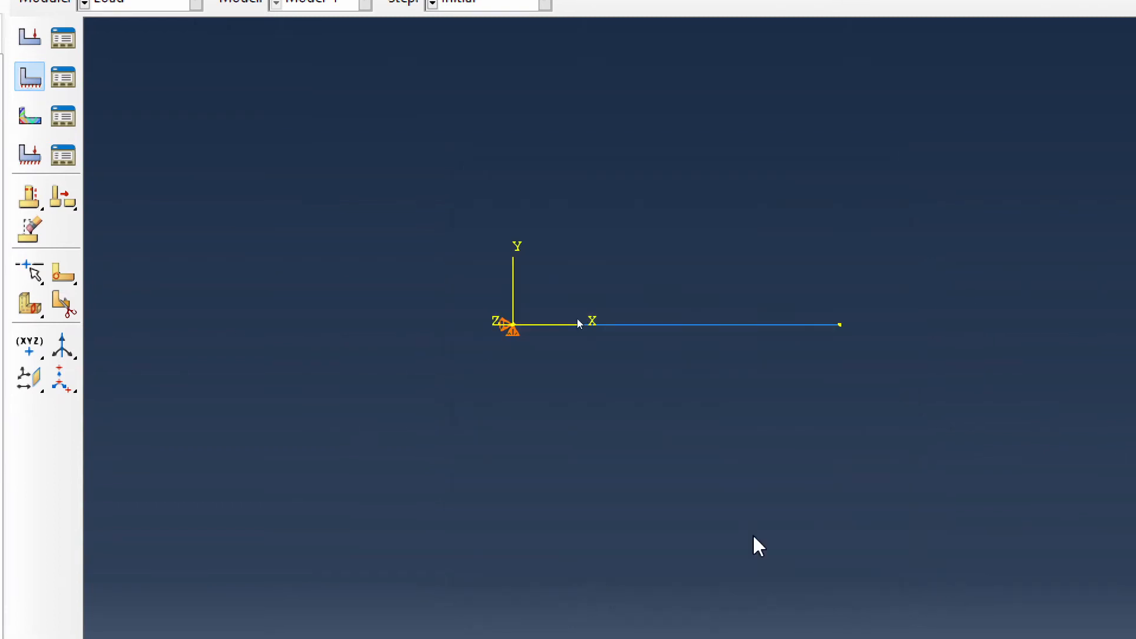
- Apply rollerRight to the beam's right end vertex, constraining only U2
click(839, 325)
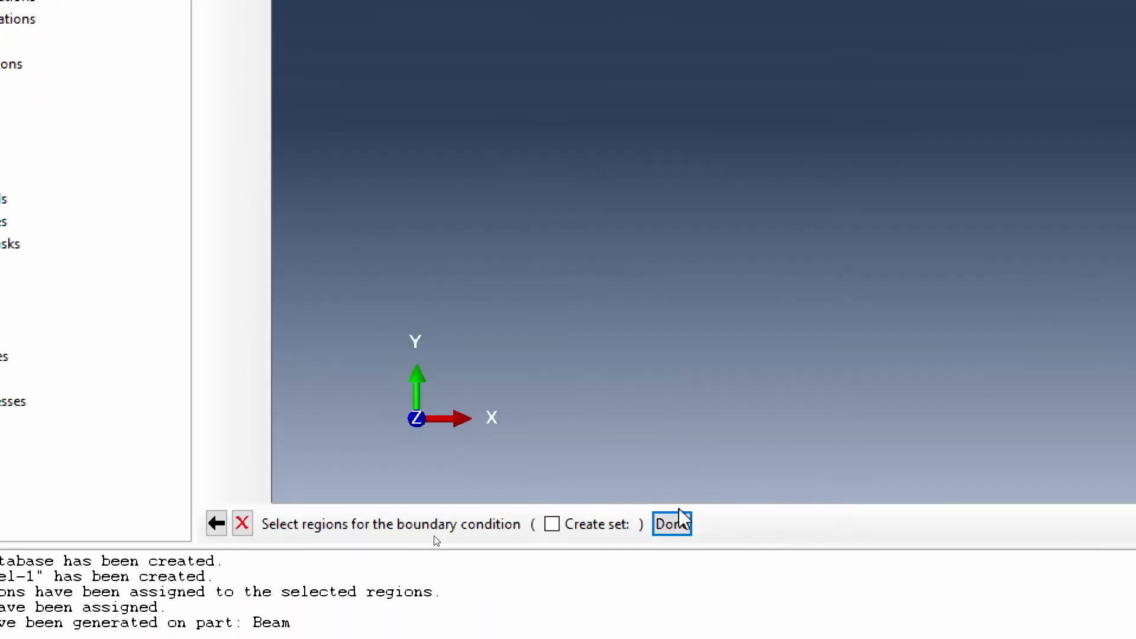
click(672, 523)
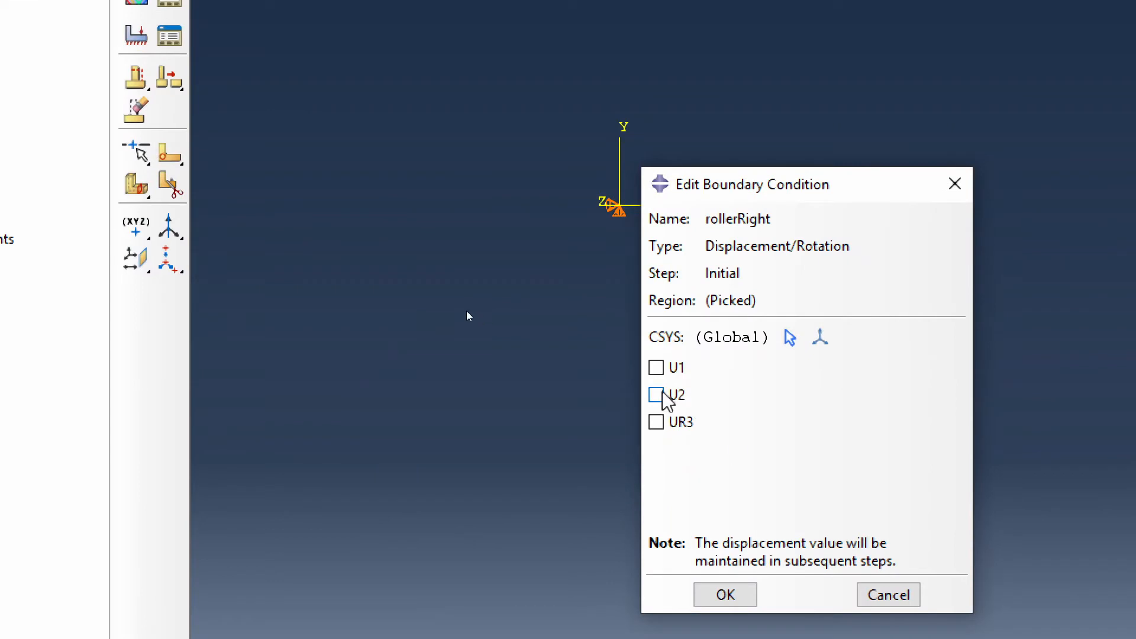
click(677, 270)
drag(769, 182, 916, 170)
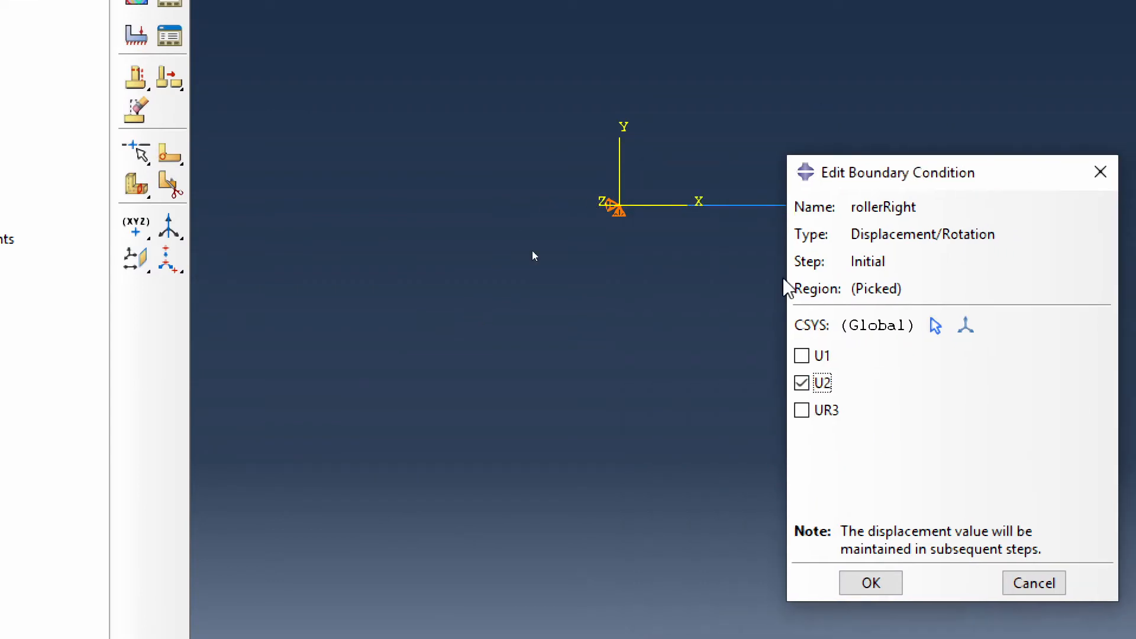
click(869, 585)
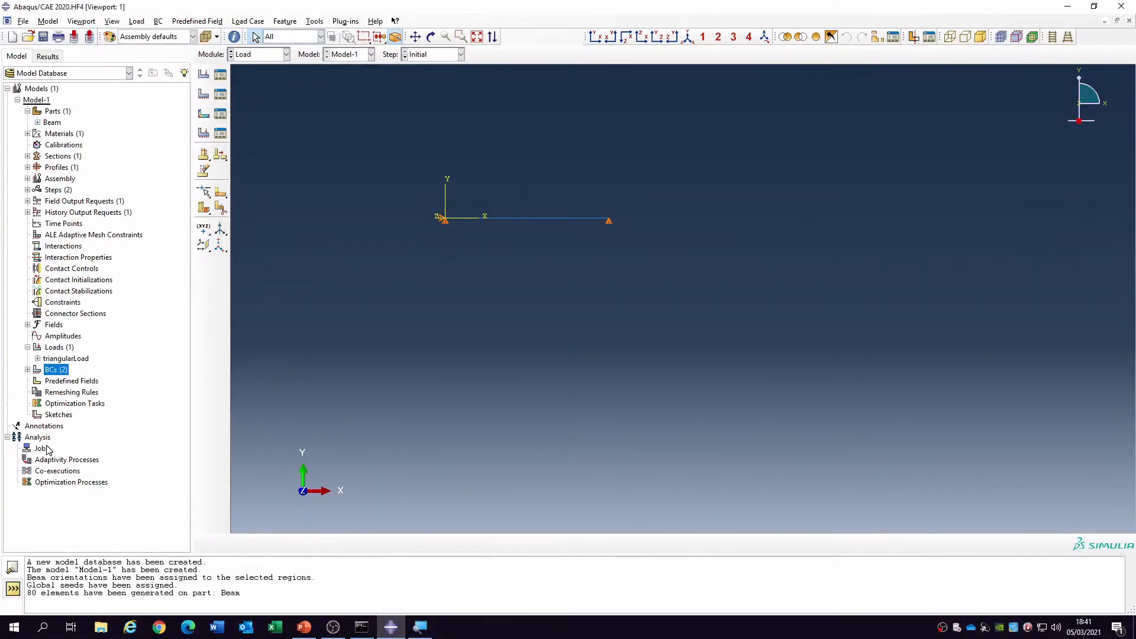
- Create a full analysis job named CaseI_PinnedRoller for Model-1 with the default settings
double_click(41, 448)
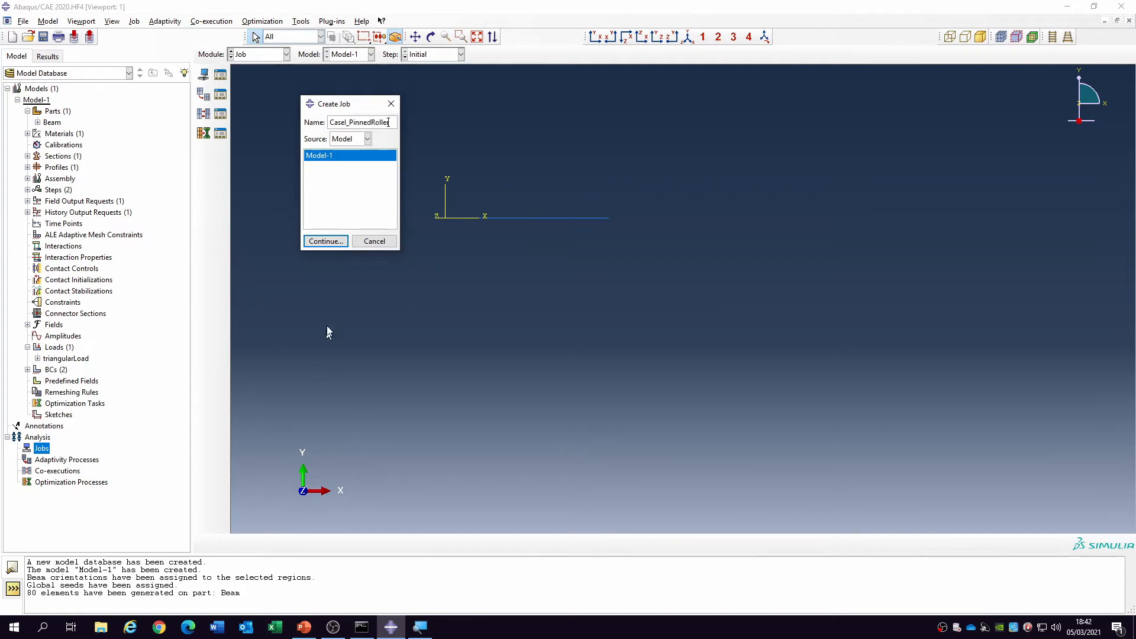
click(329, 242)
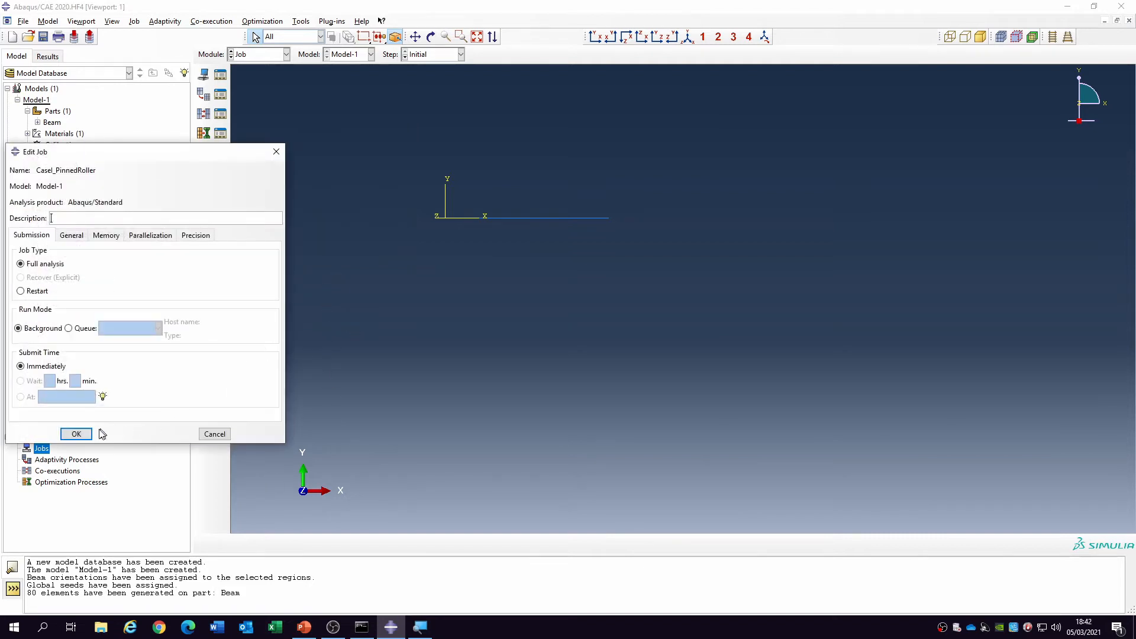
click(87, 435)
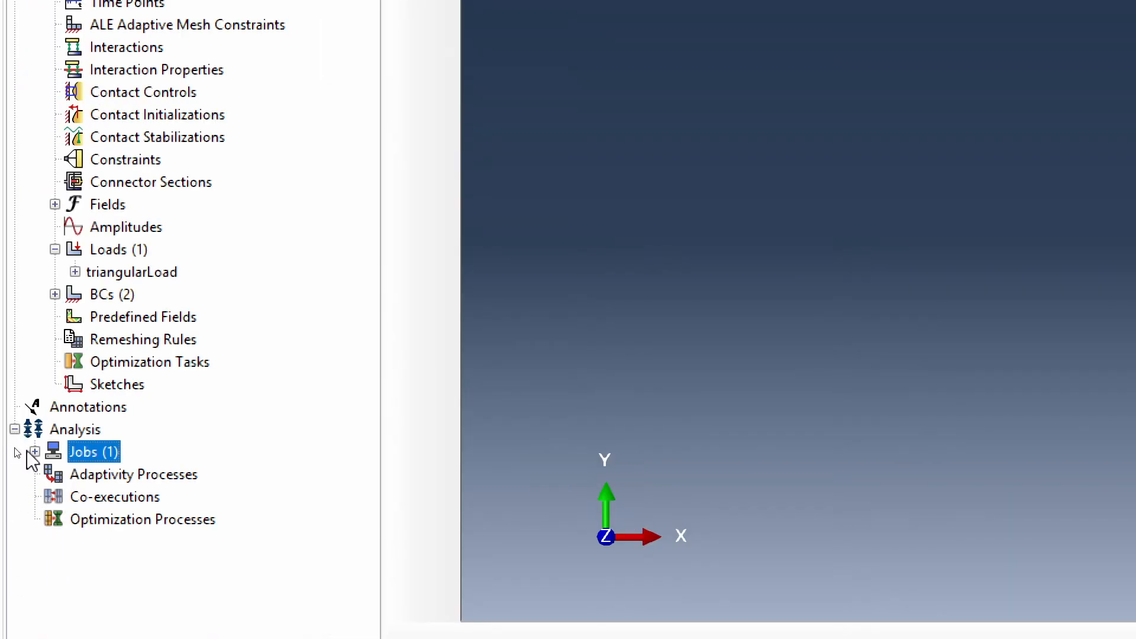
- Submit the CaseI_PinnedRoller job for analysis
click(34, 451)
click(107, 474)
right_click(112, 474)
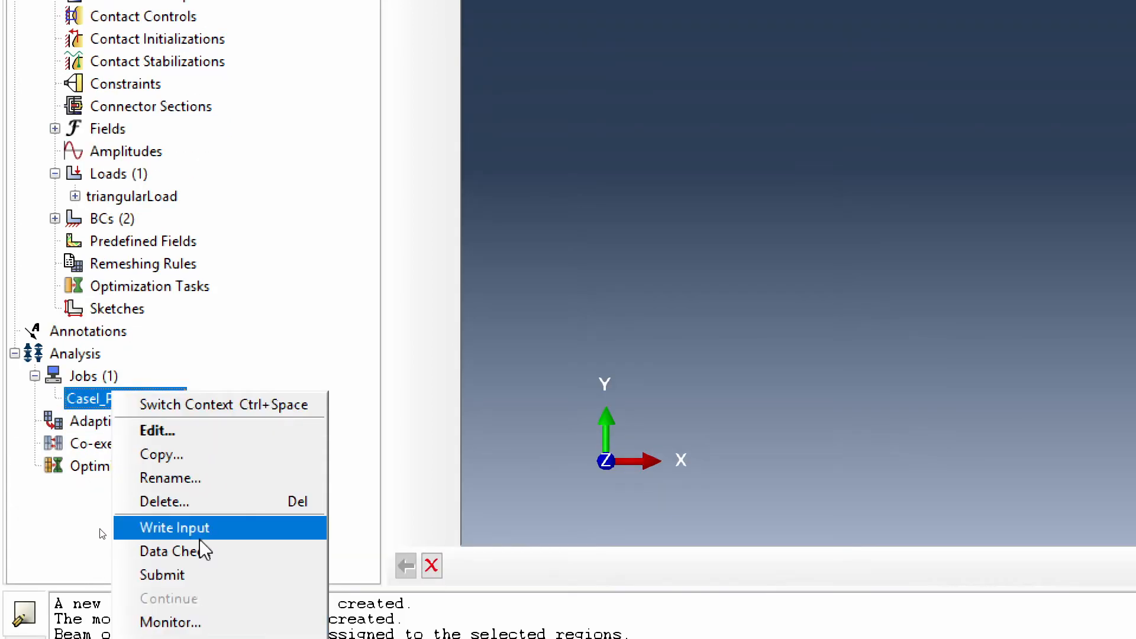
click(177, 583)
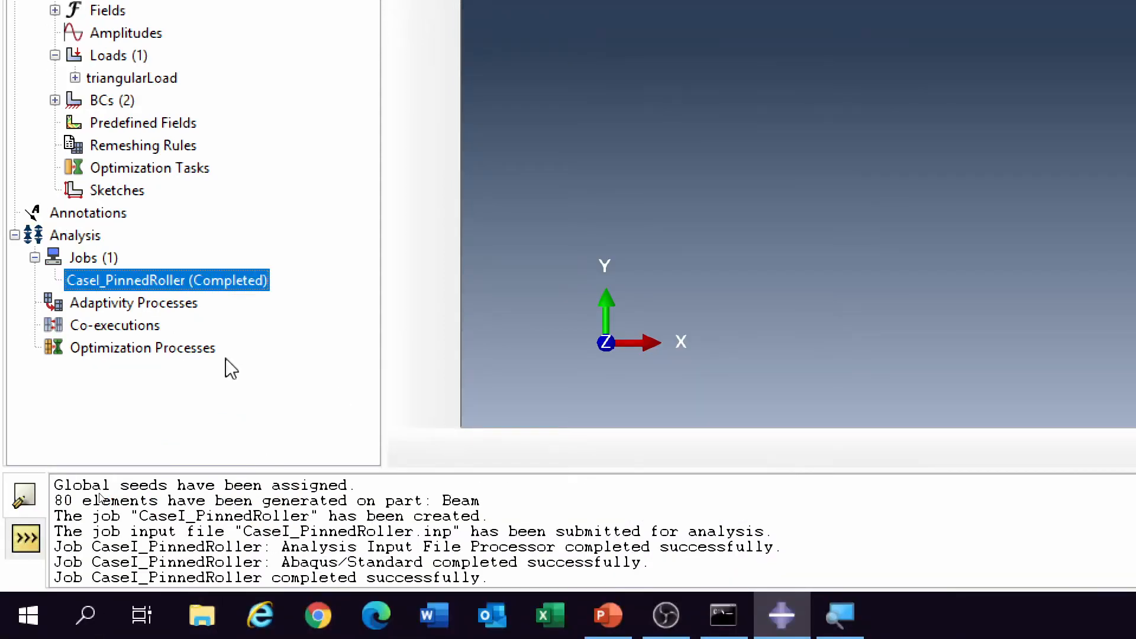
- Open the results of the CaseI_PinnedRoller job and plot the Mises stress contours on the deformed beam
right_click(201, 275)
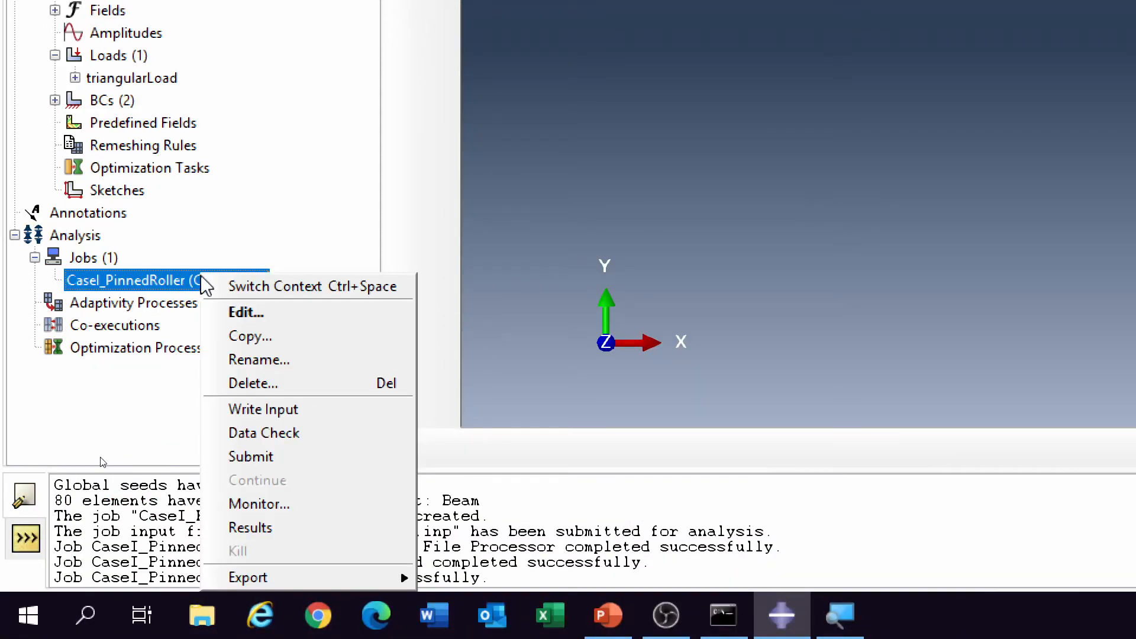
click(287, 528)
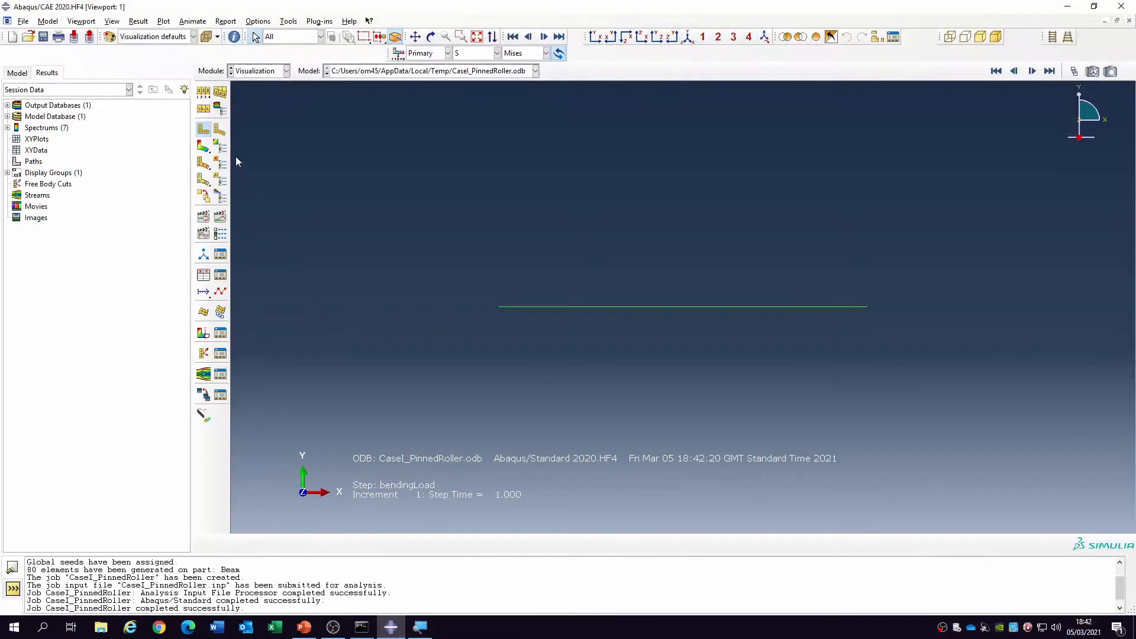
click(204, 147)
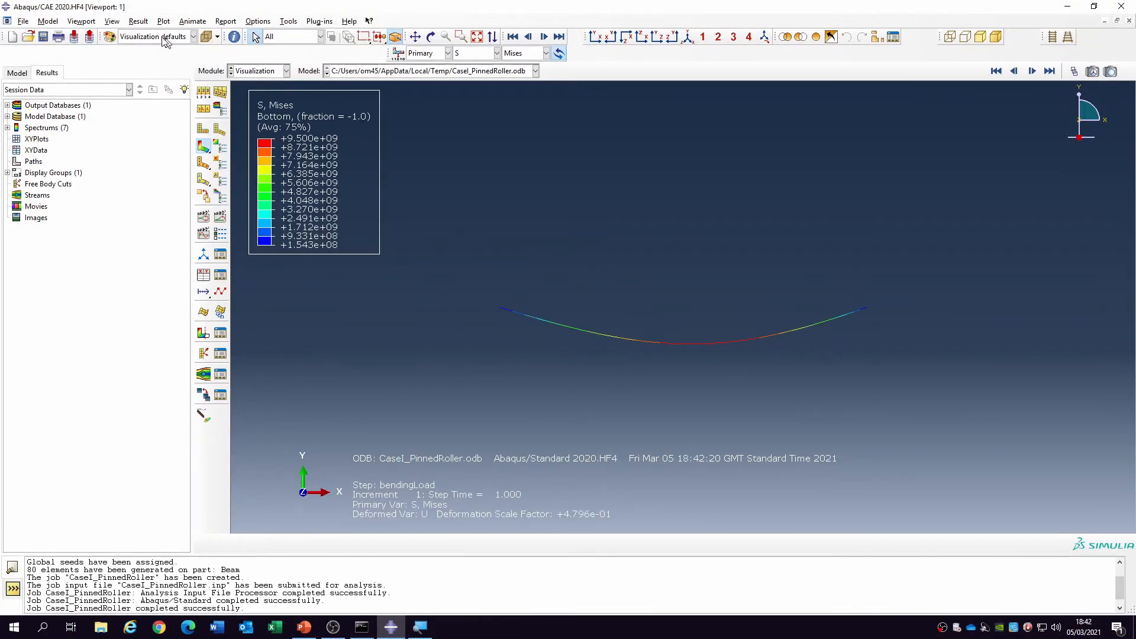
- Set the viewport legend's font size to 14 points in the annotation options
click(94, 22)
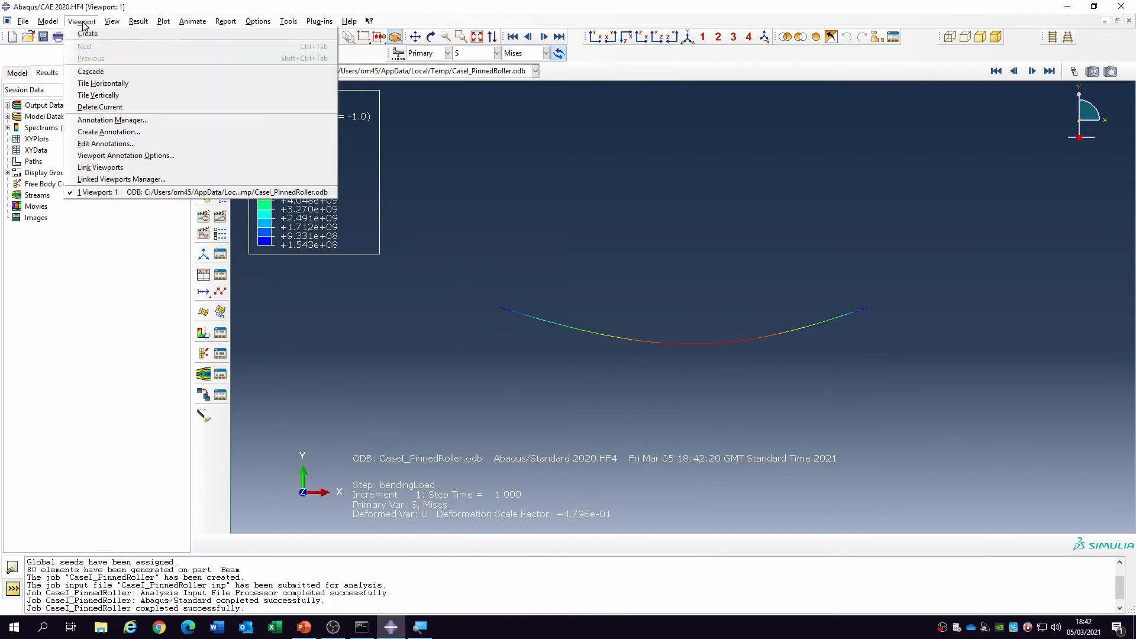
click(106, 156)
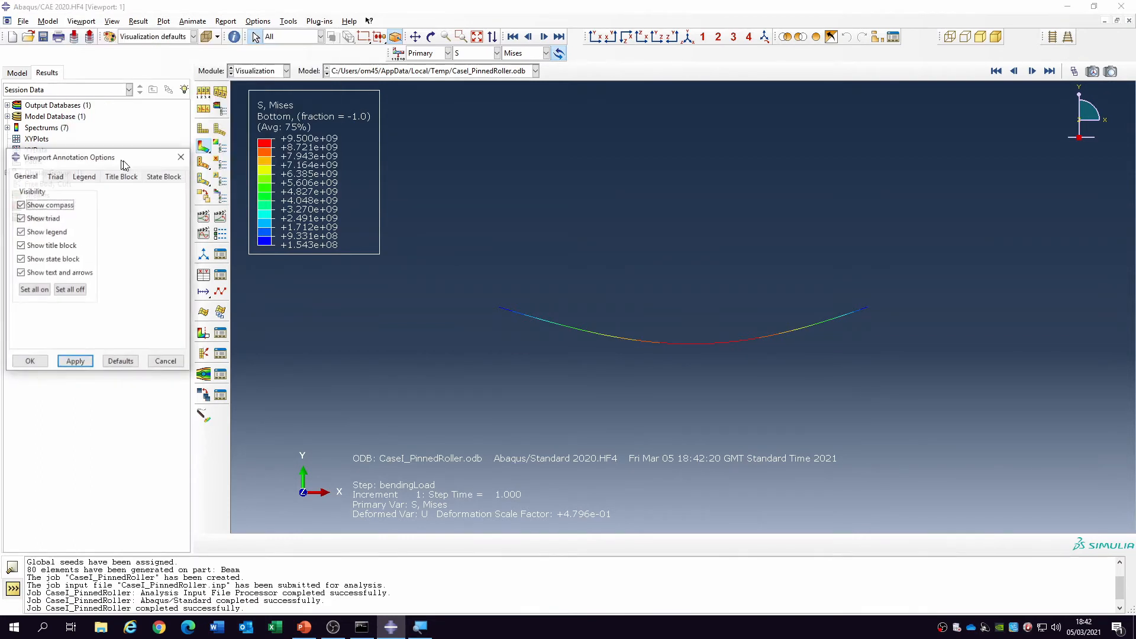
click(84, 176)
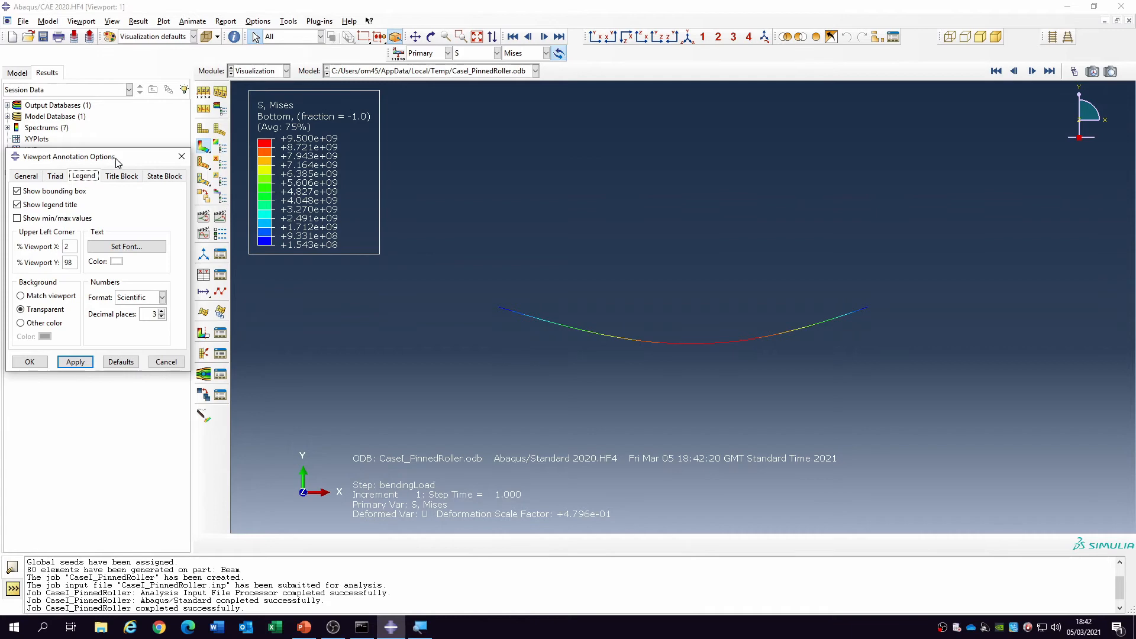
drag(119, 161, 451, 146)
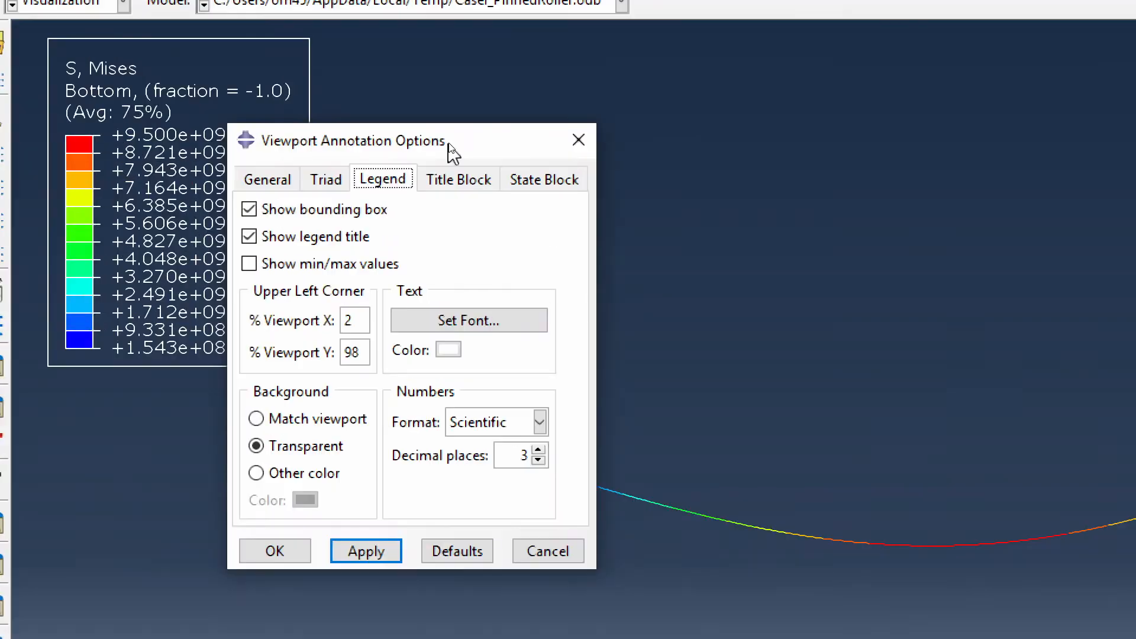
click(467, 321)
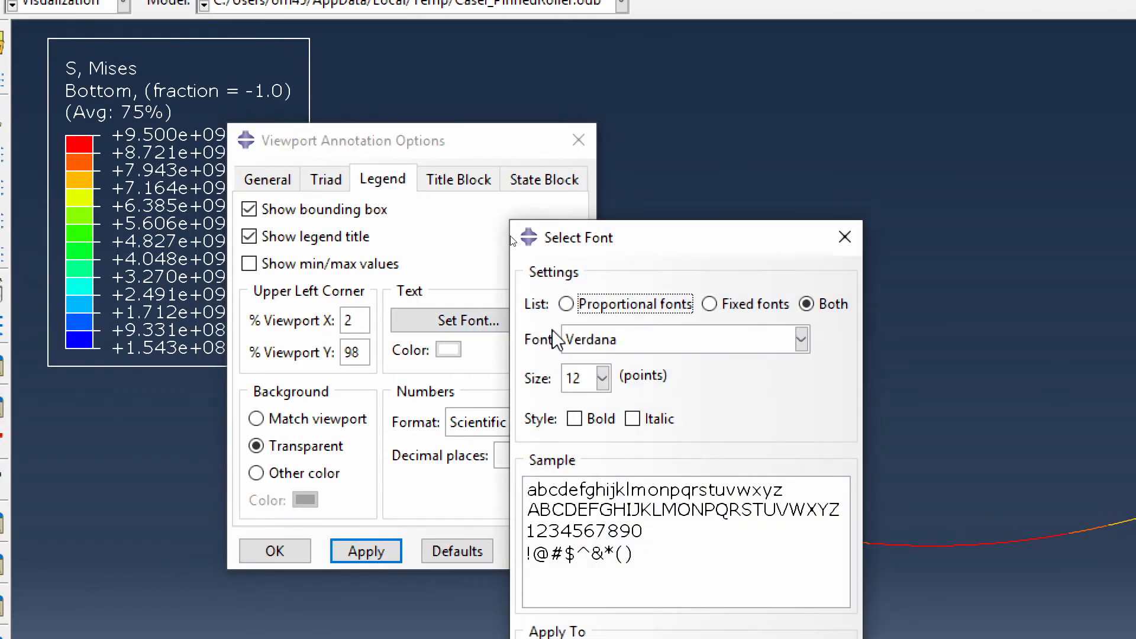
click(602, 377)
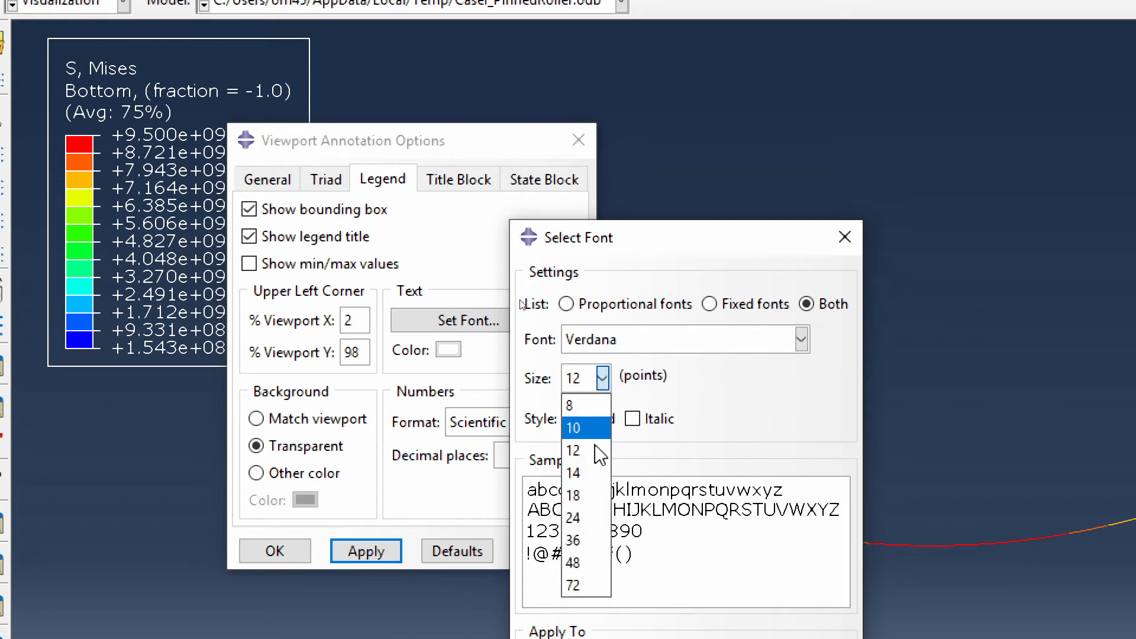
click(583, 473)
drag(730, 232, 774, 94)
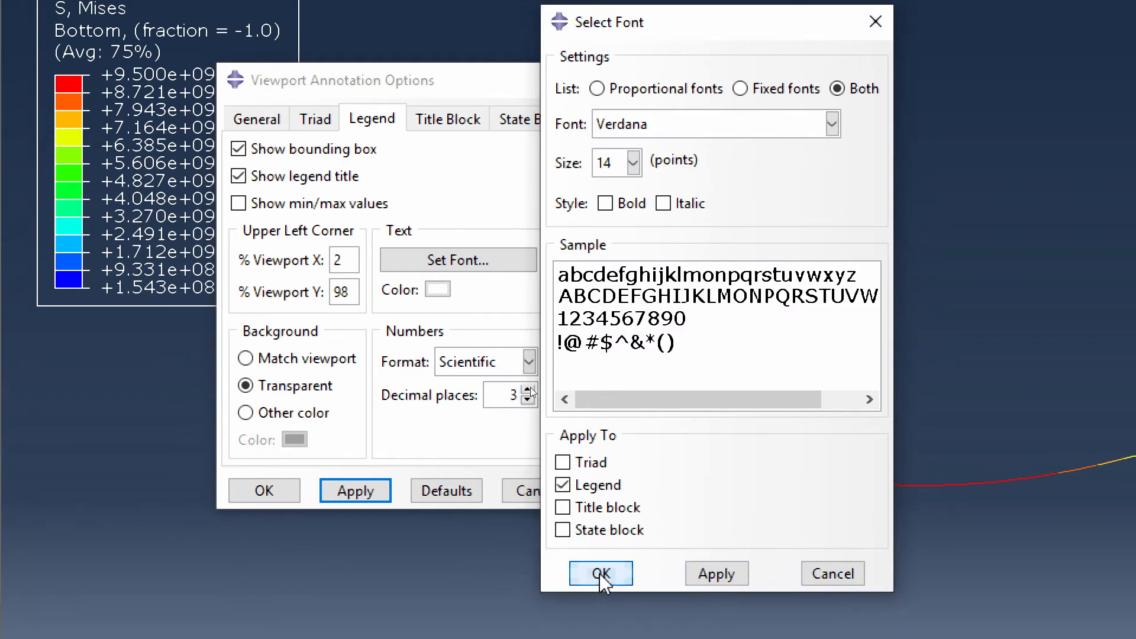
click(599, 573)
click(264, 490)
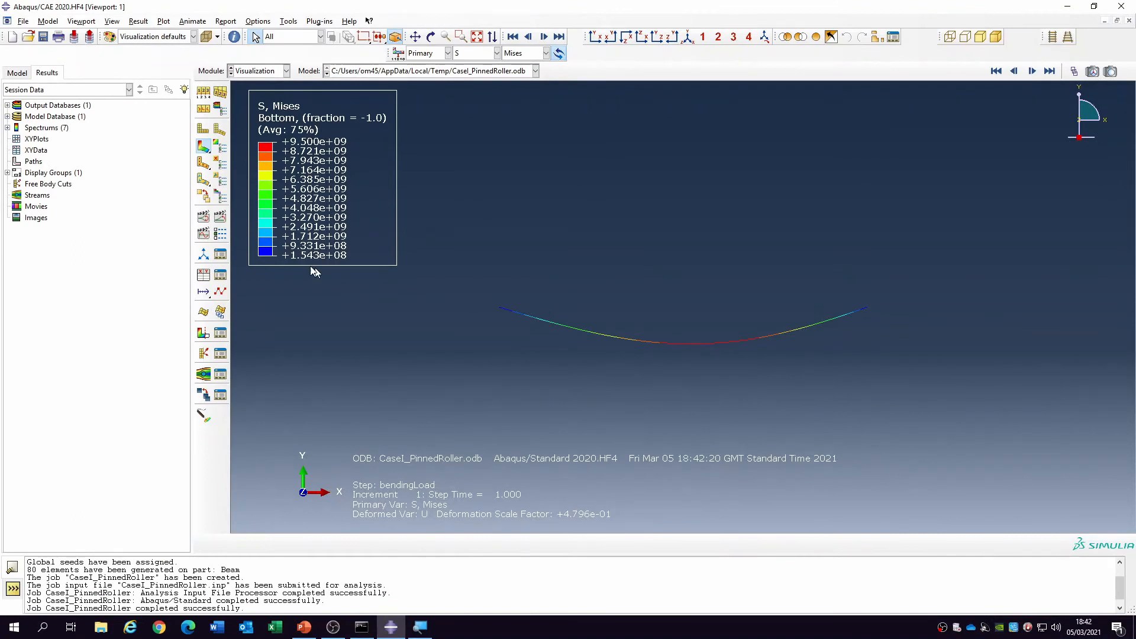
- Turn on rendering of beam profiles in the ODB display options, with a scale factor of 1
click(113, 22)
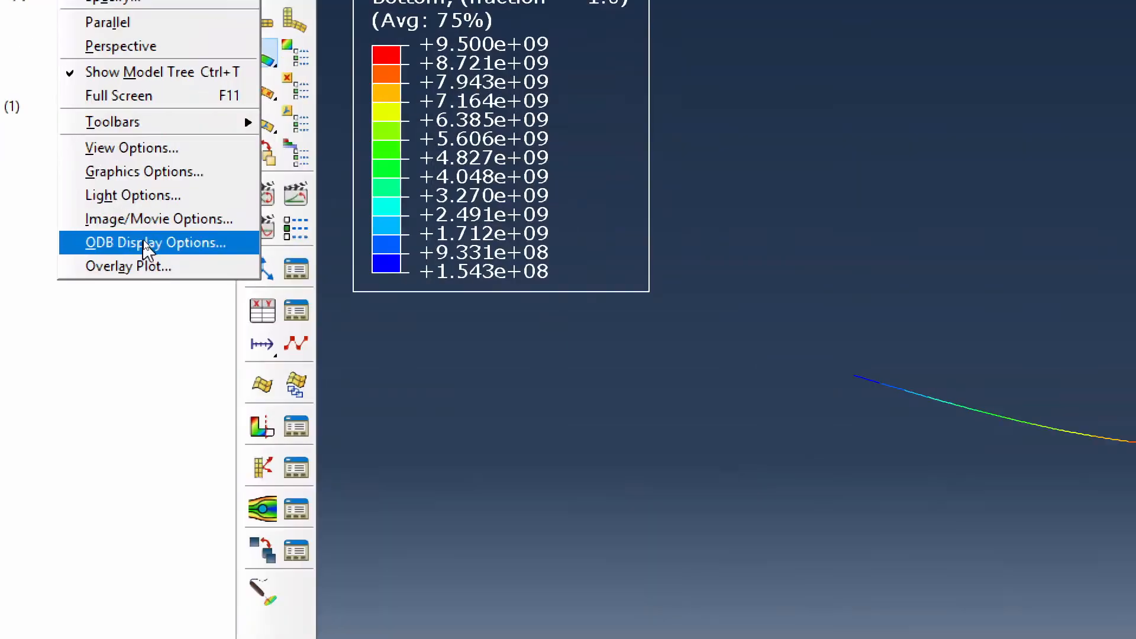
click(147, 246)
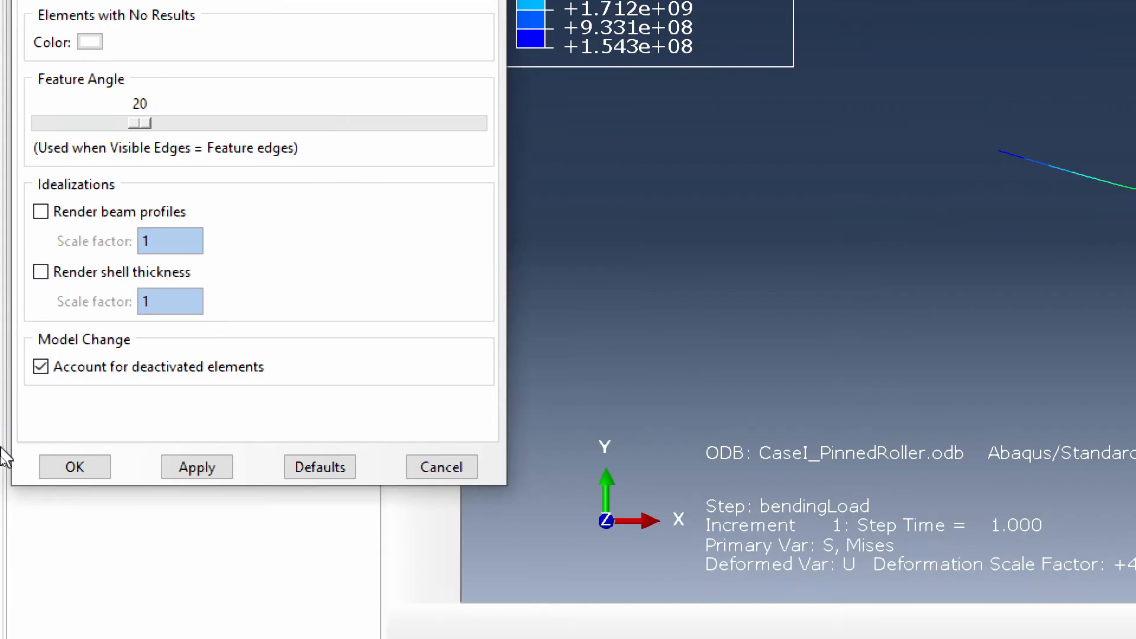
click(41, 211)
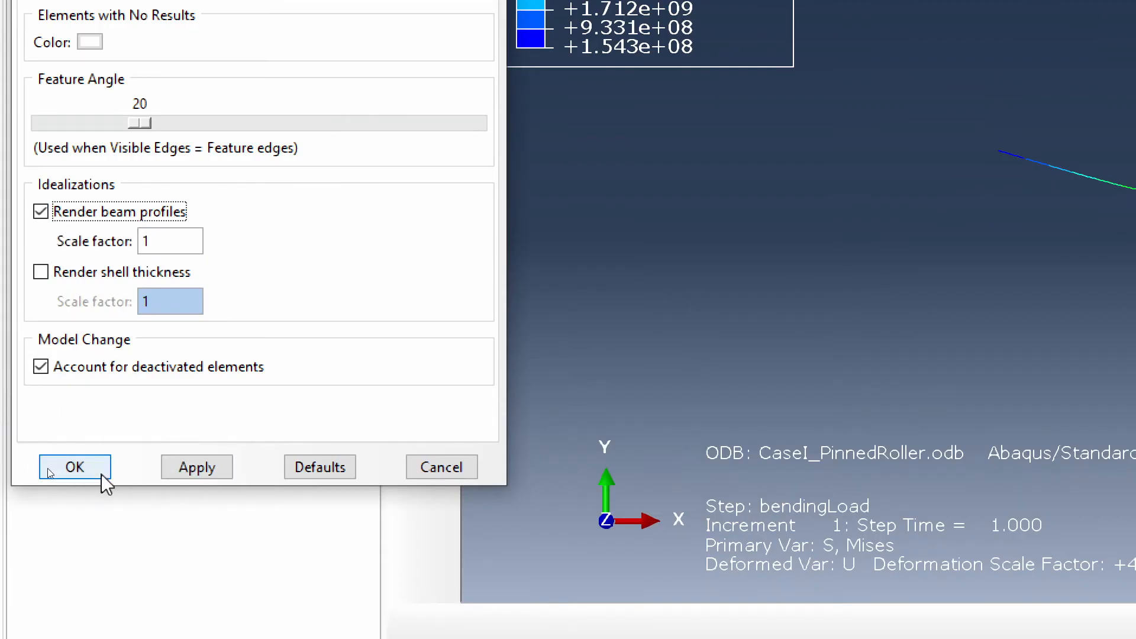
click(84, 465)
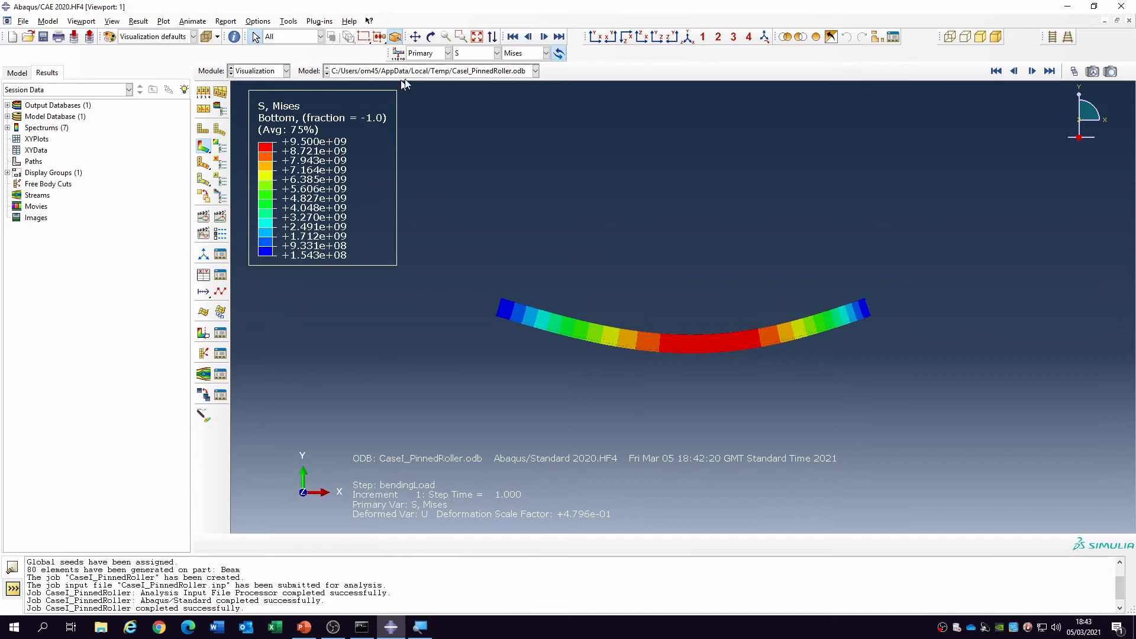
- Animate the Mises contours on the deformed beam as a looping scale-factor animation and examine the I-section's bending from several angles
click(431, 37)
drag(601, 314, 758, 307)
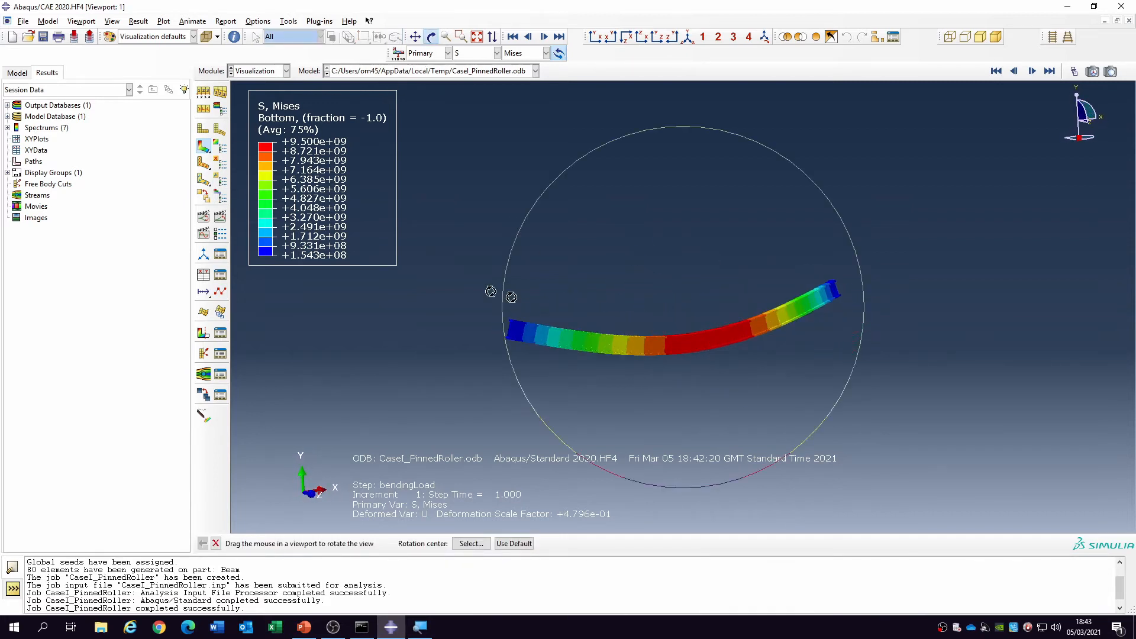
click(205, 217)
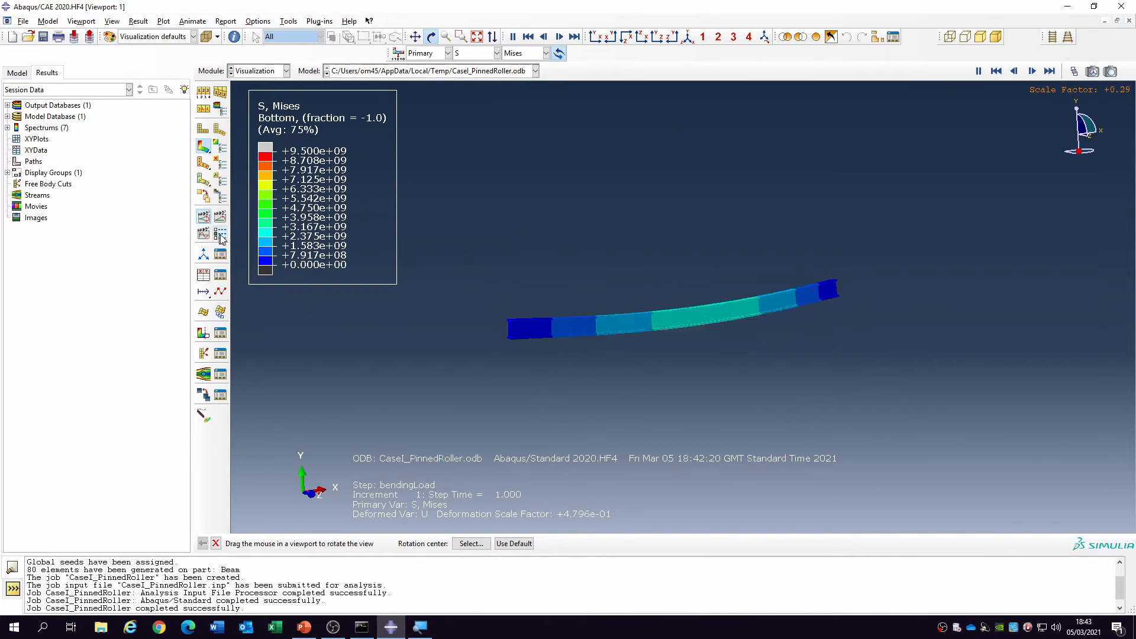
click(220, 236)
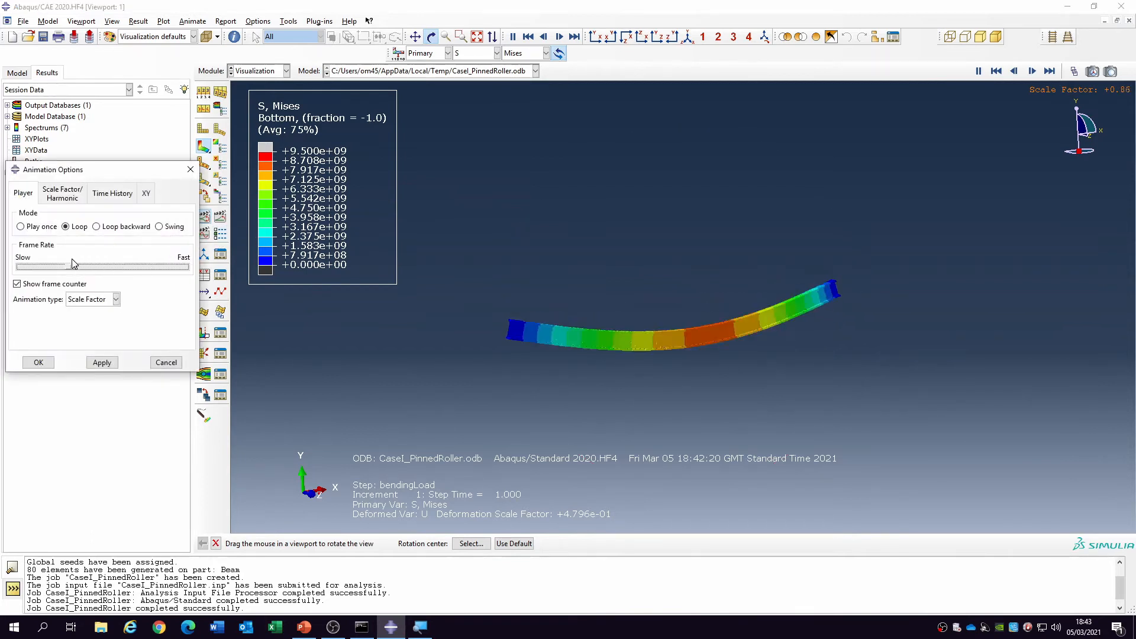
click(39, 362)
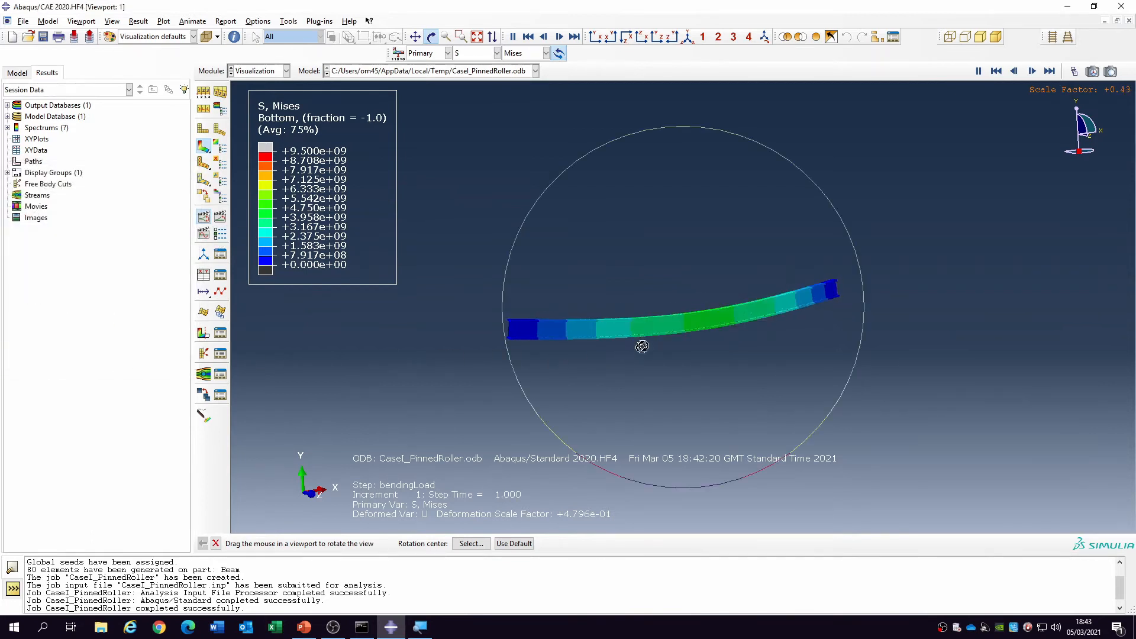
drag(713, 355, 636, 358)
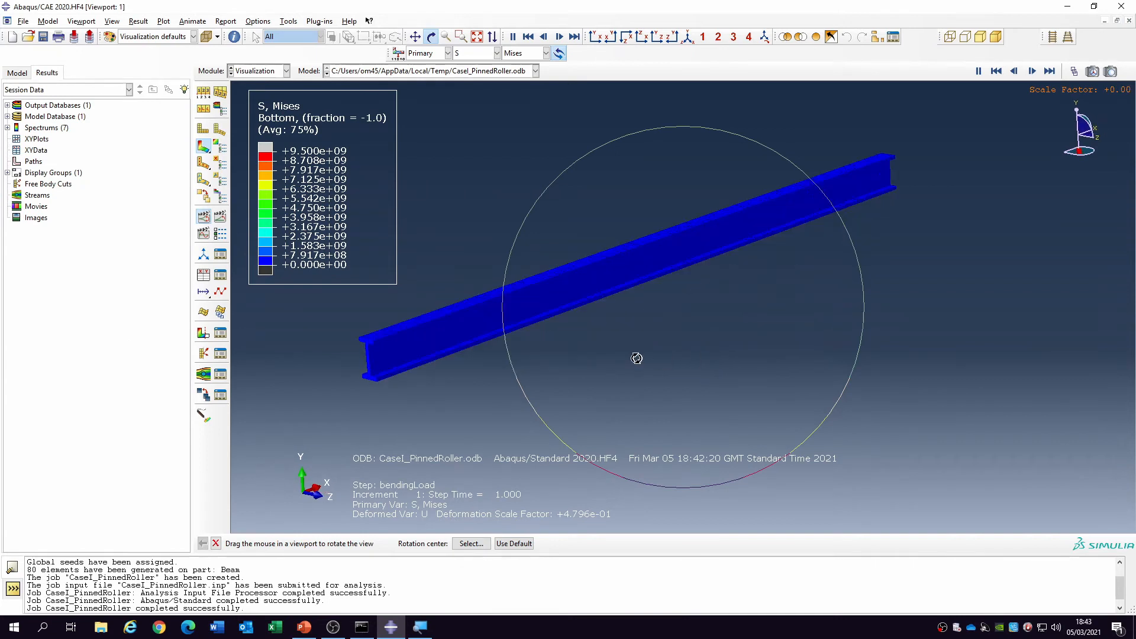
drag(643, 303, 645, 328)
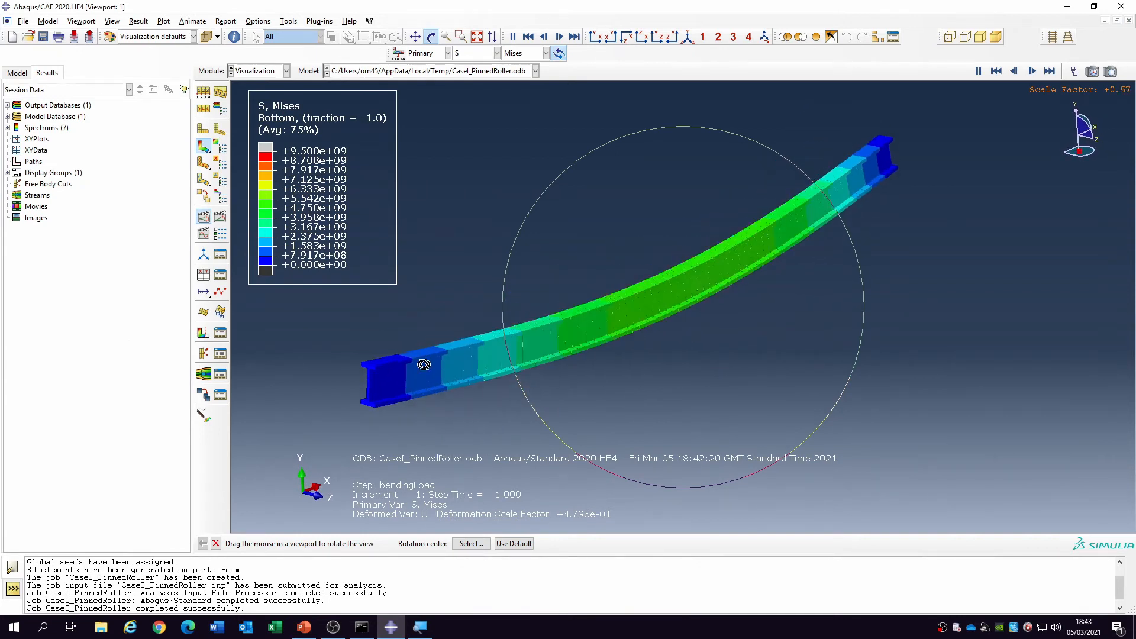
drag(410, 386, 358, 352)
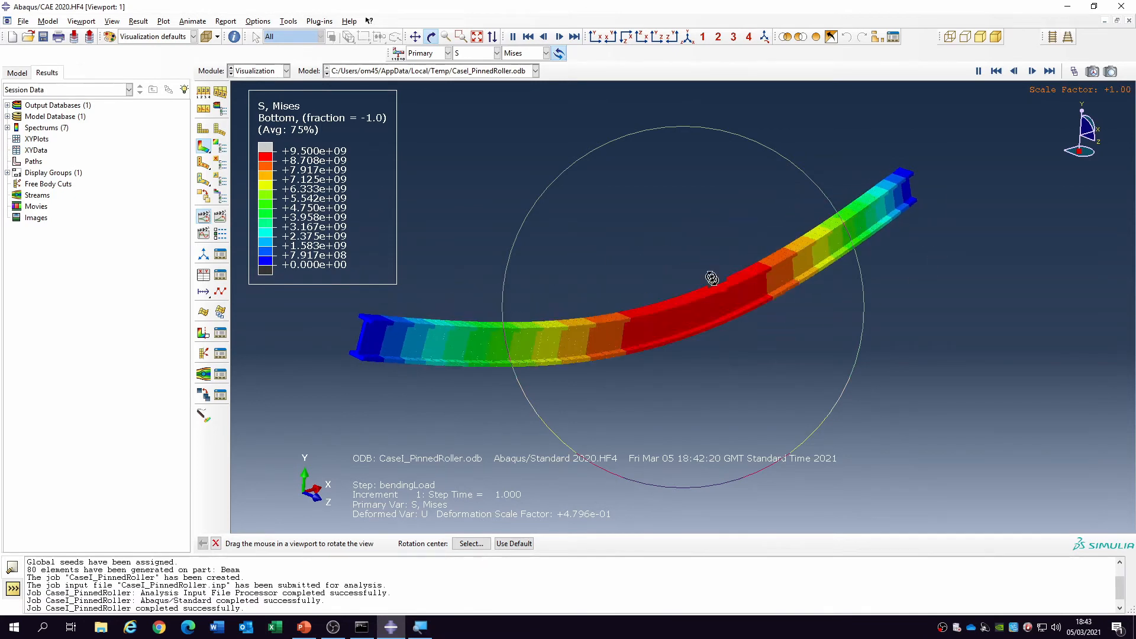
drag(712, 278, 703, 324)
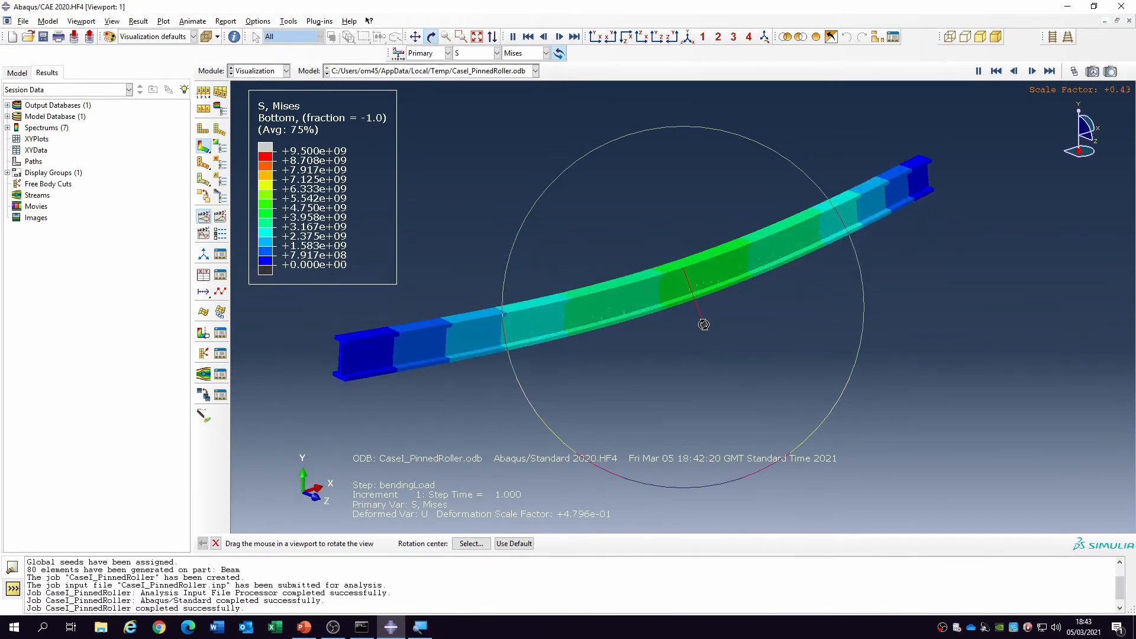
right_click(477, 295)
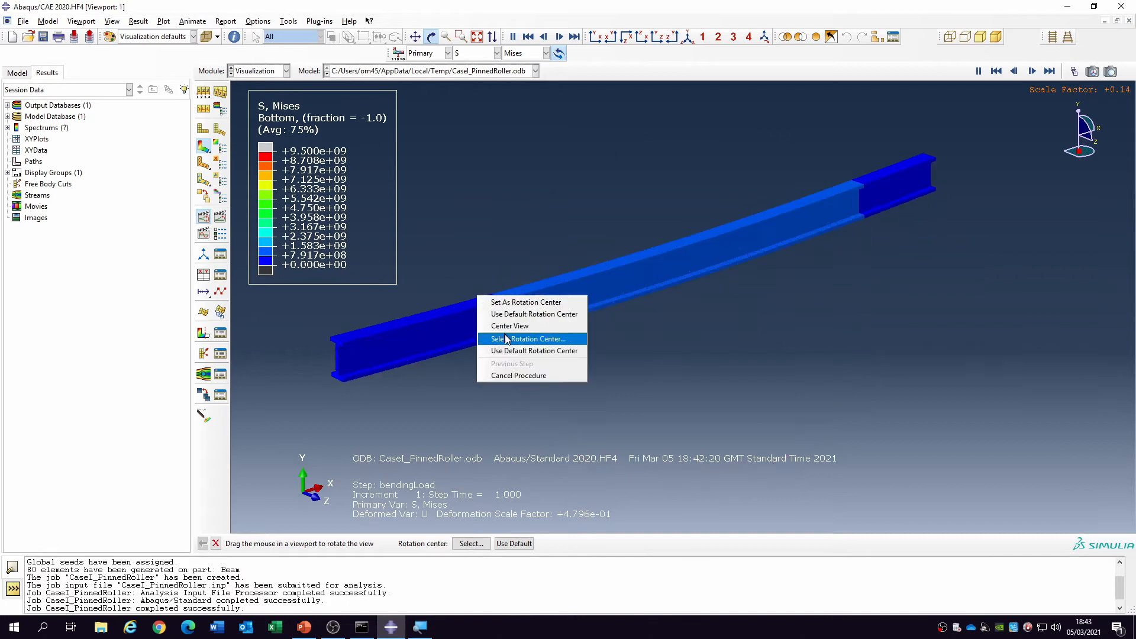
click(519, 376)
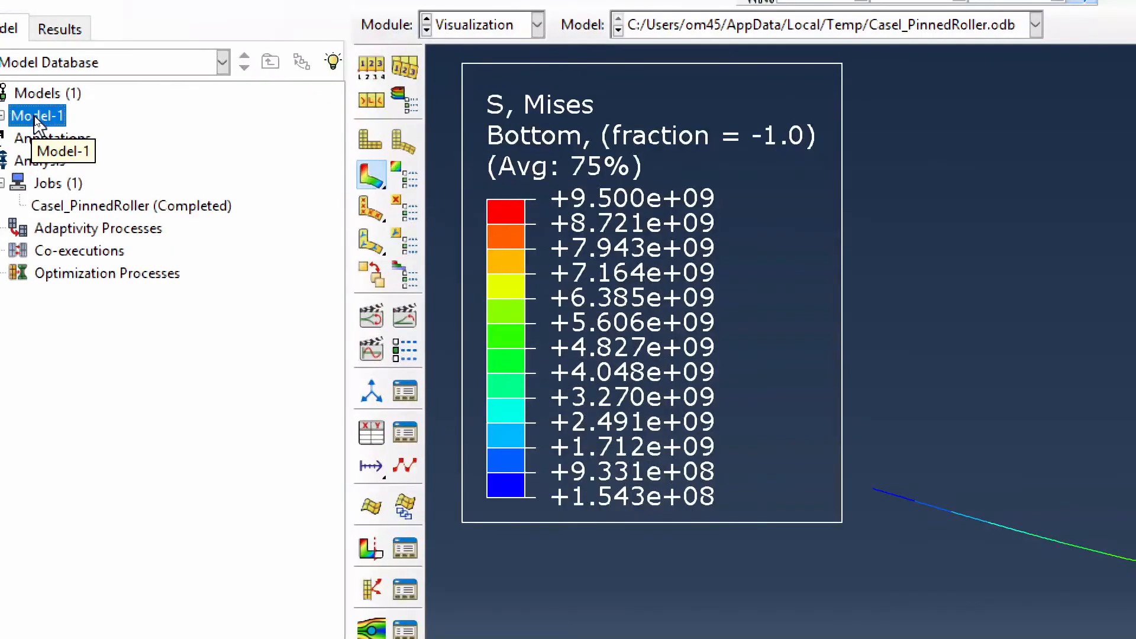
- Copy Model-1 to a new model named Model-2
right_click(54, 90)
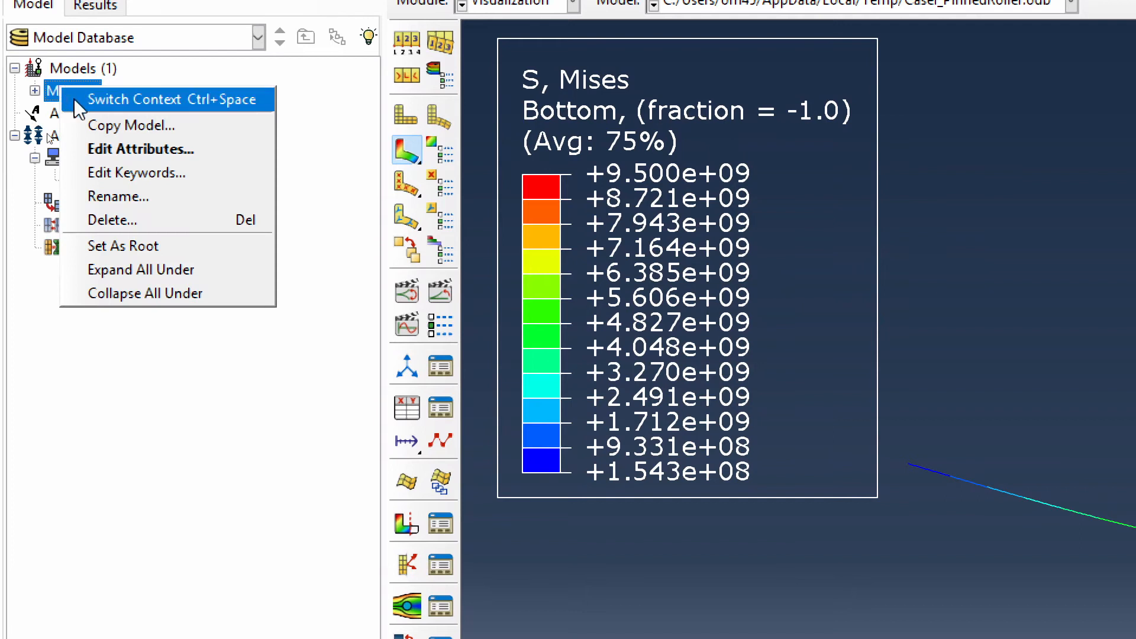
click(148, 126)
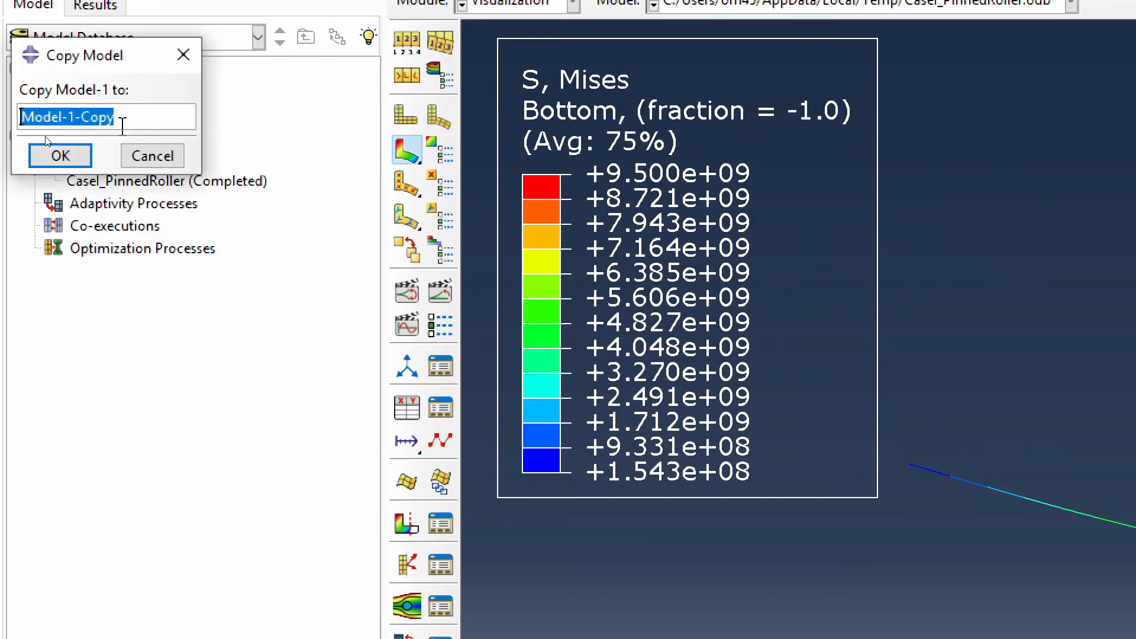
drag(115, 117, 61, 117)
text(-2)
click(59, 155)
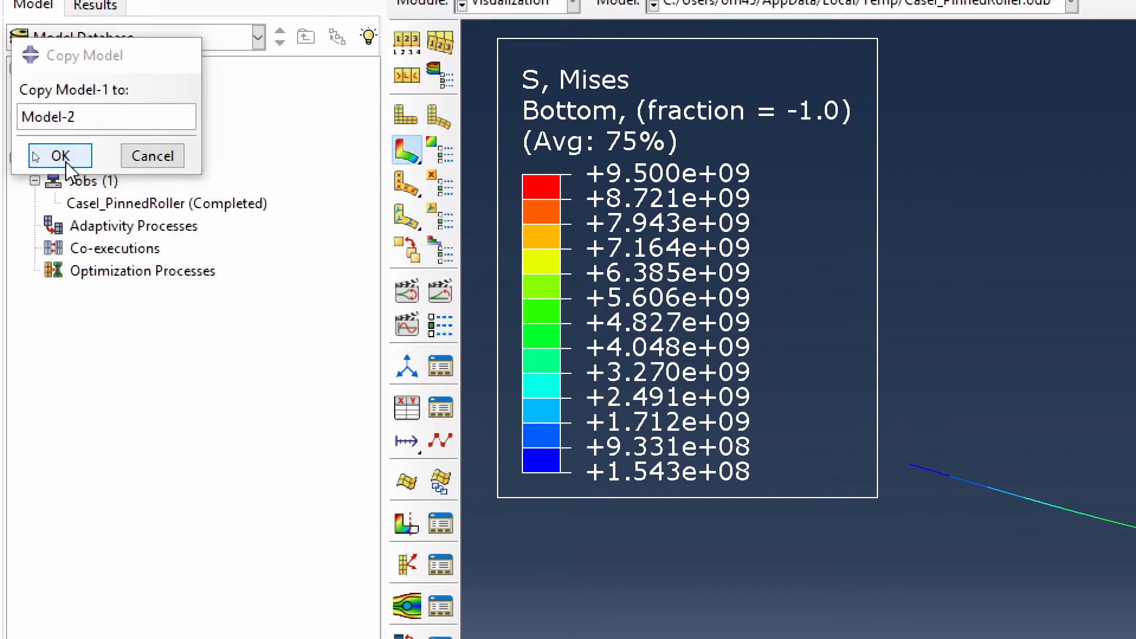
- Rename Model-2's pinnedLeft boundary condition as BuiltInLeft
click(35, 113)
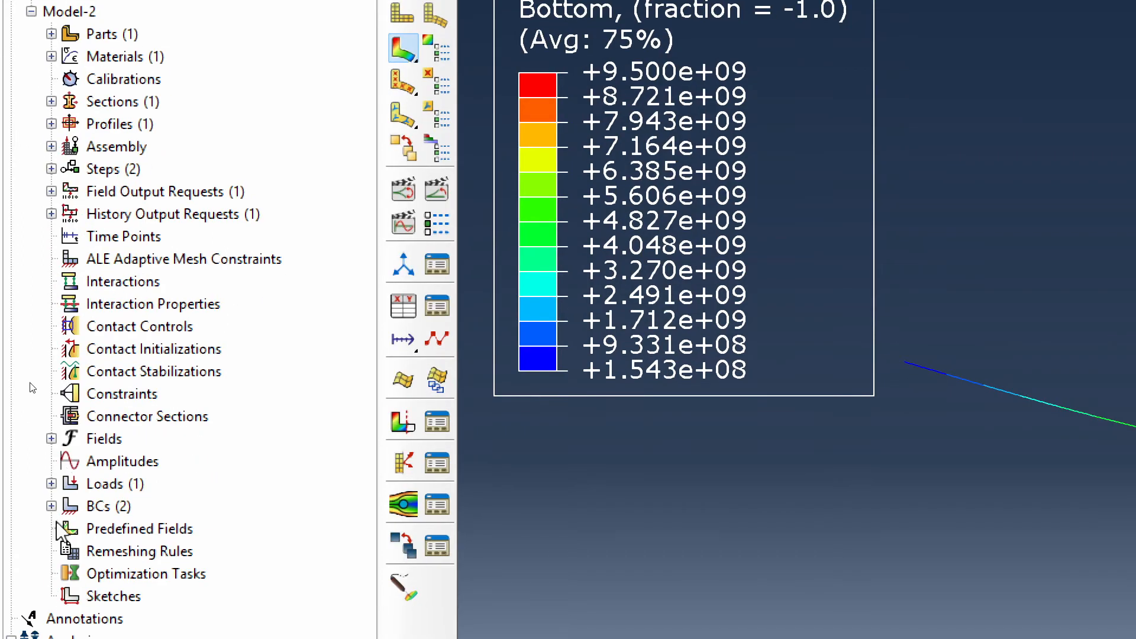
click(51, 506)
right_click(114, 530)
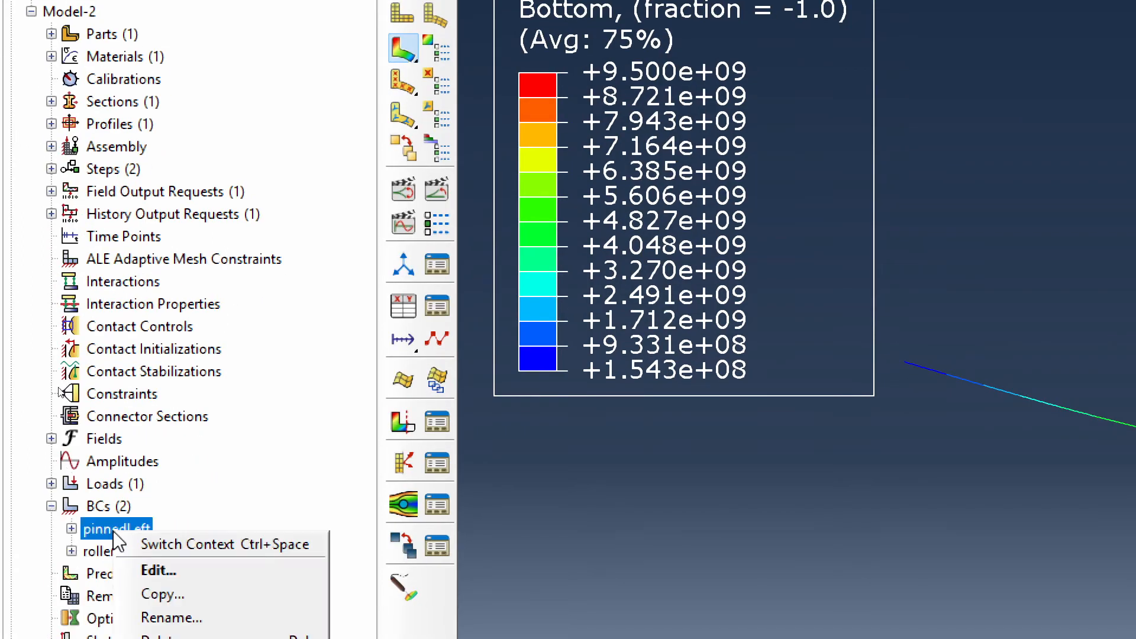
click(164, 570)
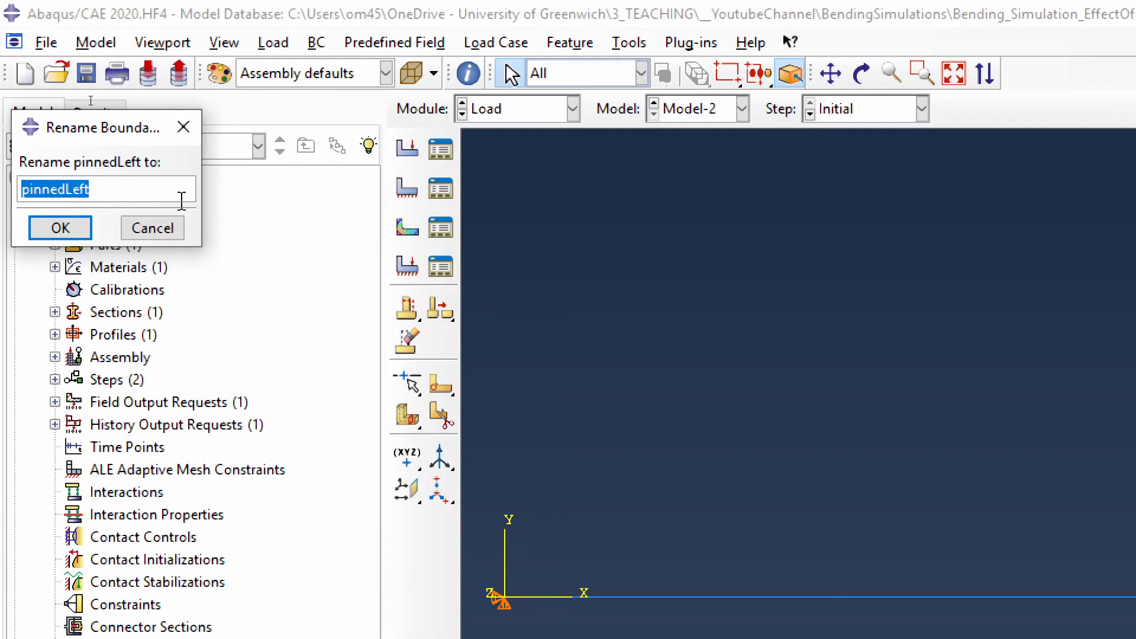
text(jB)
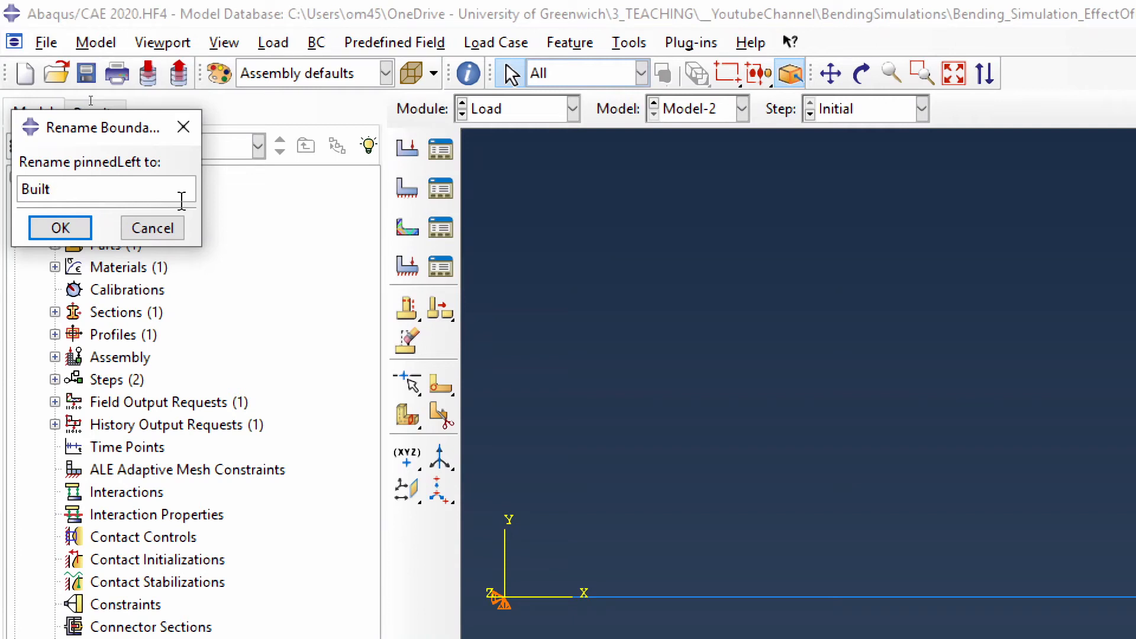
text(uiltInLeft)
key(Return)
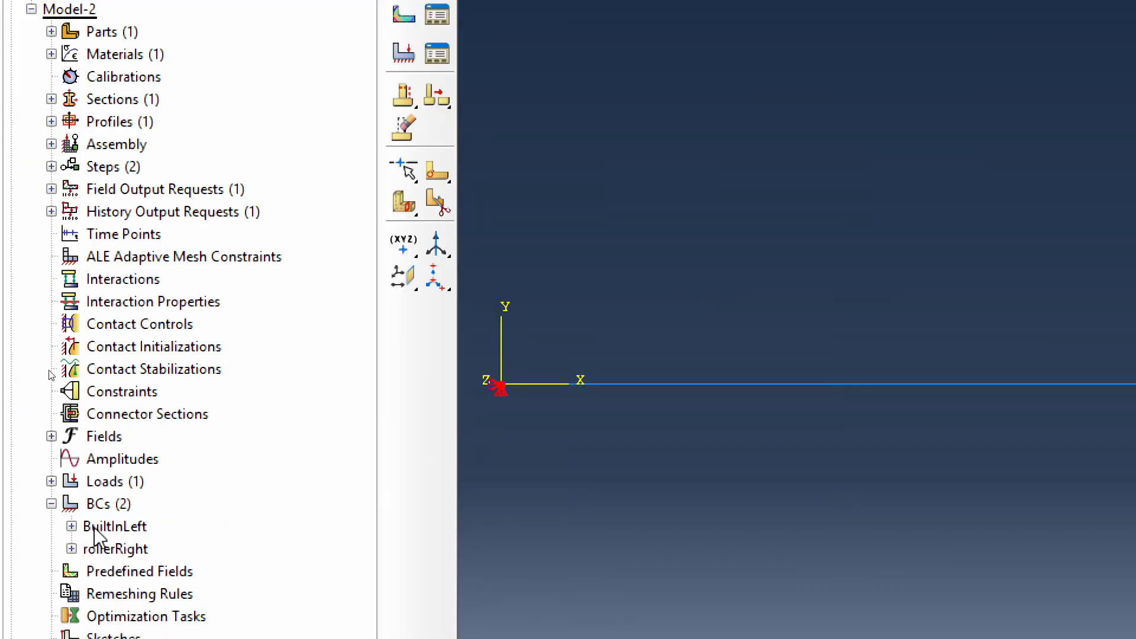
- Constrain the UR3 rotation in the BuiltInLeft boundary condition, in addition to U1 and U2
double_click(124, 530)
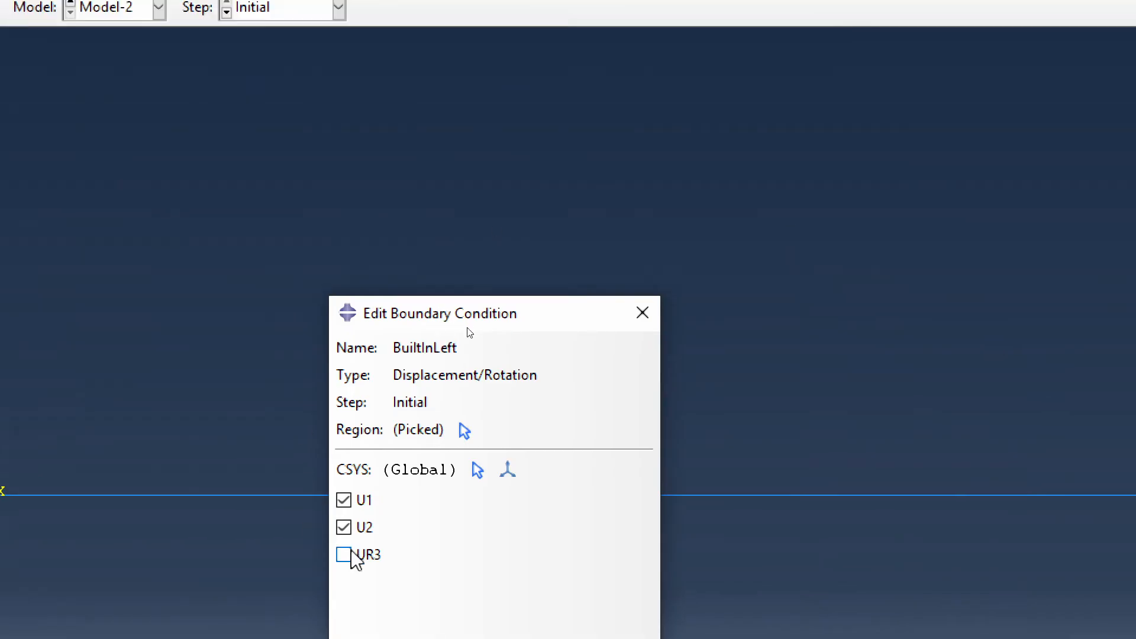
click(348, 556)
drag(558, 319, 577, 123)
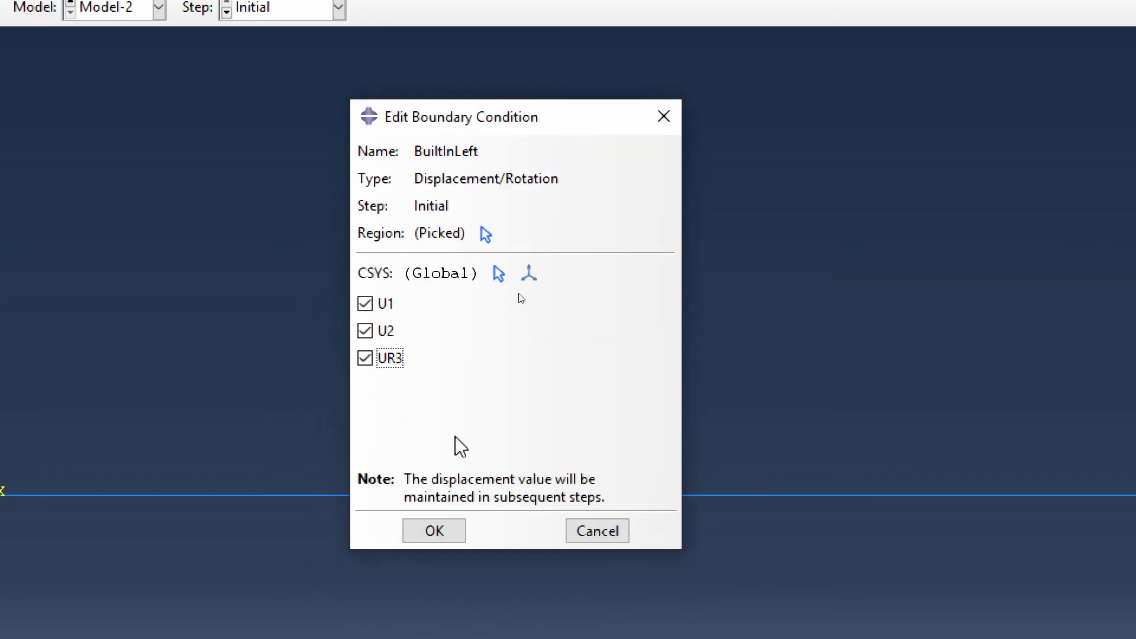
click(435, 531)
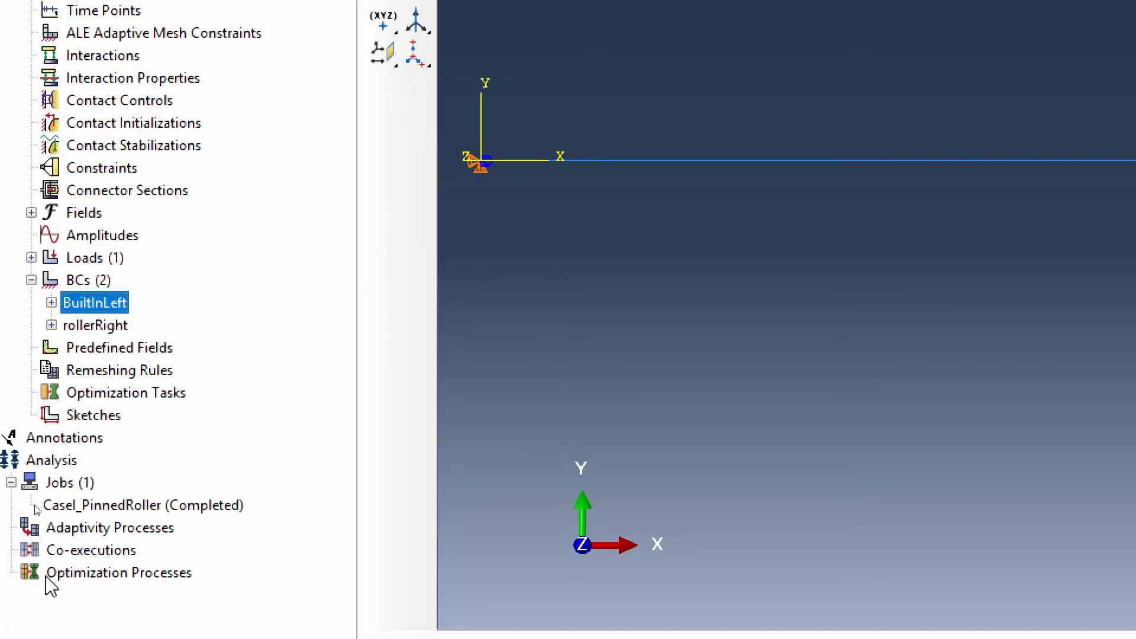
- Create a full analysis job named CaseII_BuiltInRoller for Model-2 with the default settings
click(71, 482)
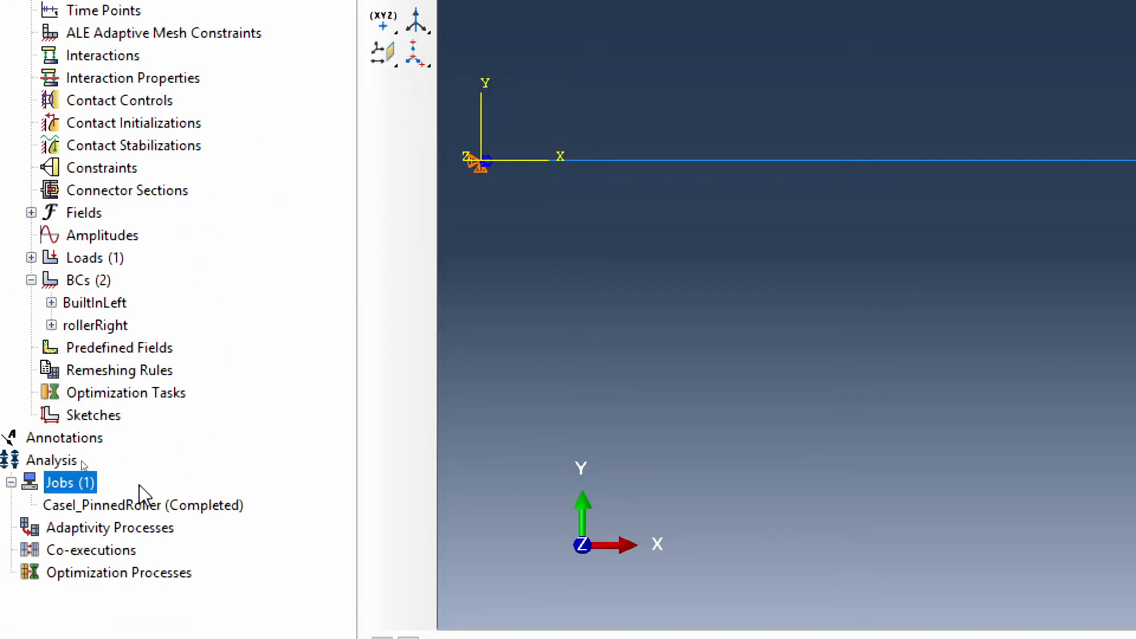
double_click(59, 485)
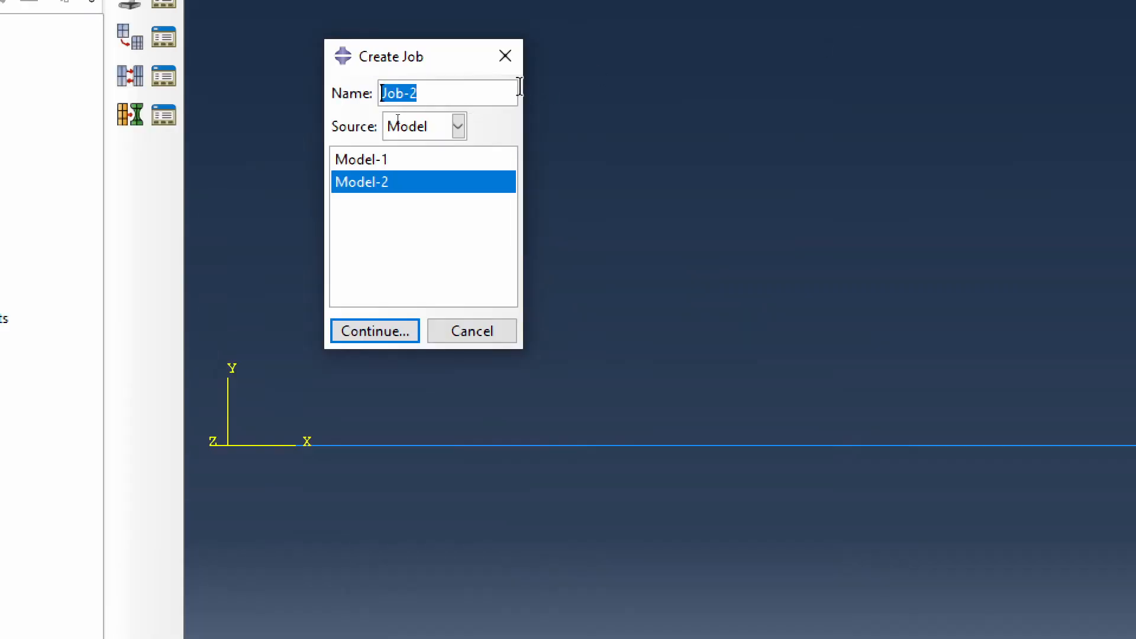
drag(425, 46, 355, 540)
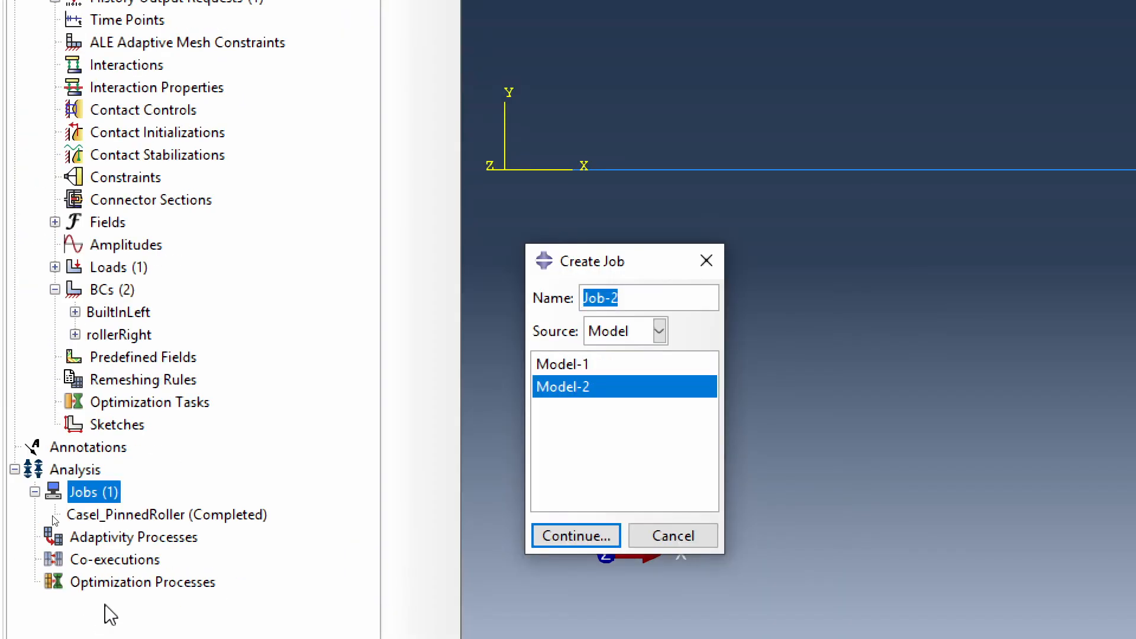
text(CaseII_BuiltInRoller)
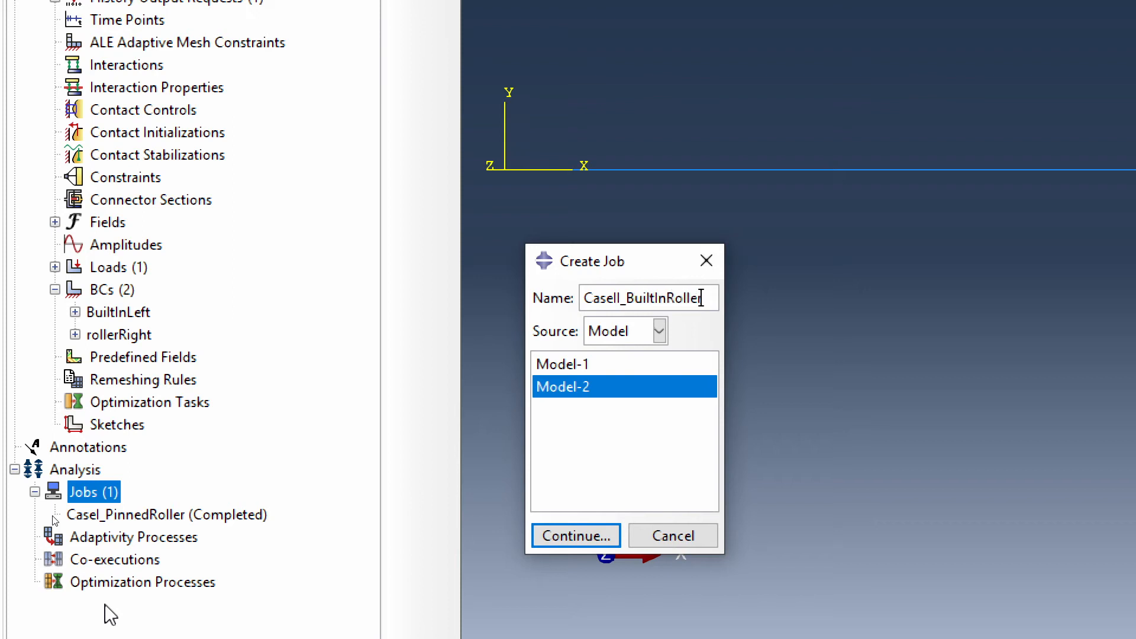
key(Return)
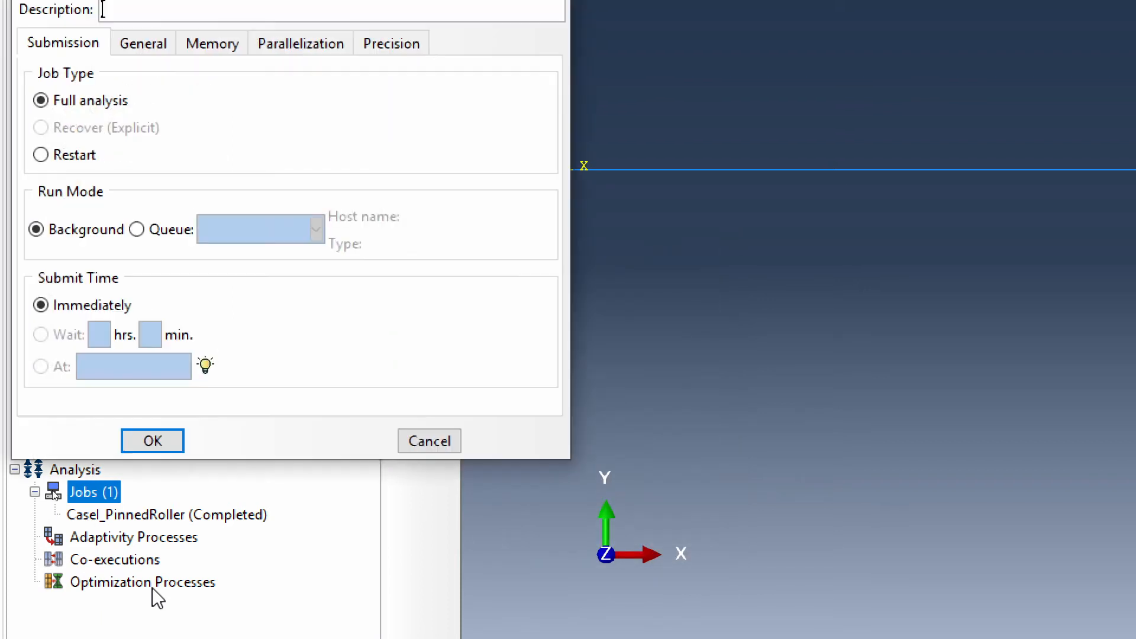
click(148, 442)
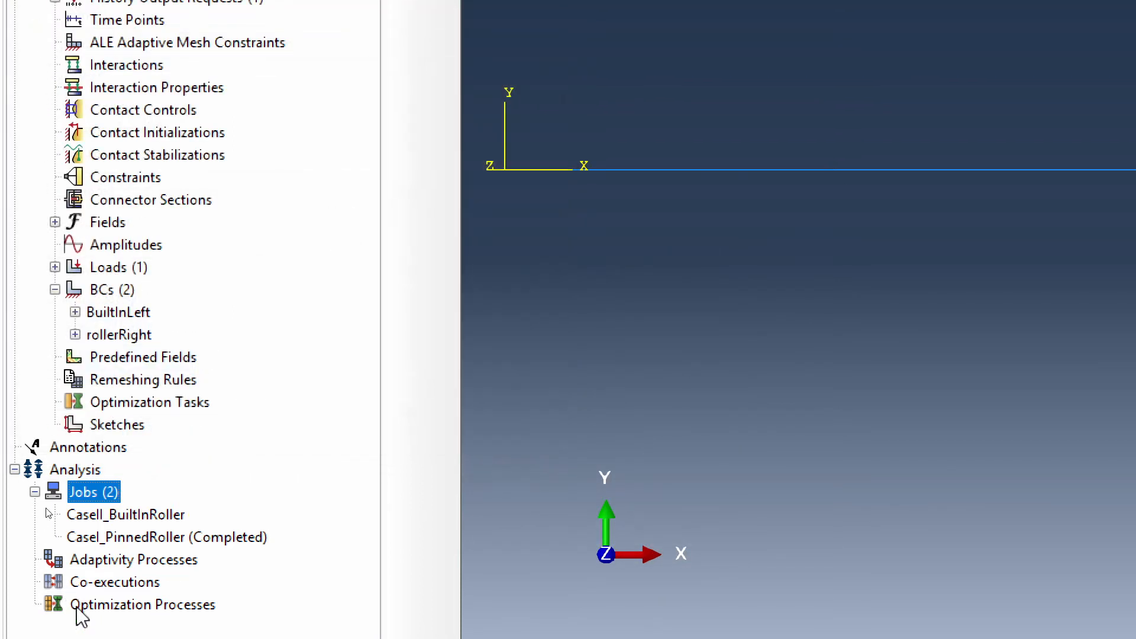
- Submit the CaseII_BuiltInRoller job, overwriting its existing job files and turning off the overwrite warning for next time
right_click(158, 520)
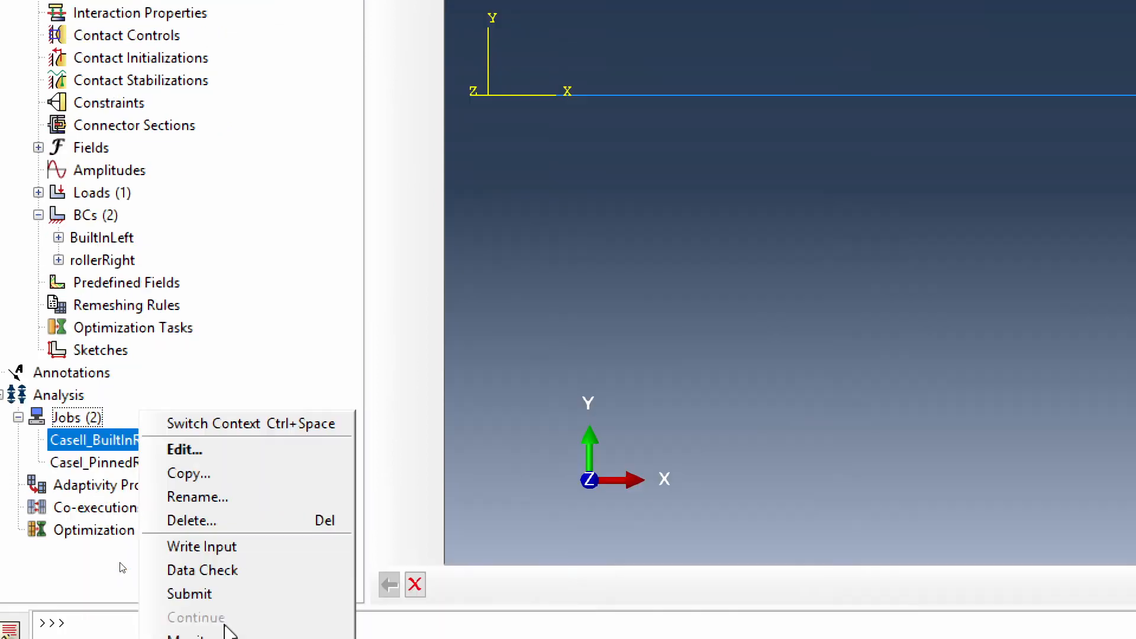
click(198, 570)
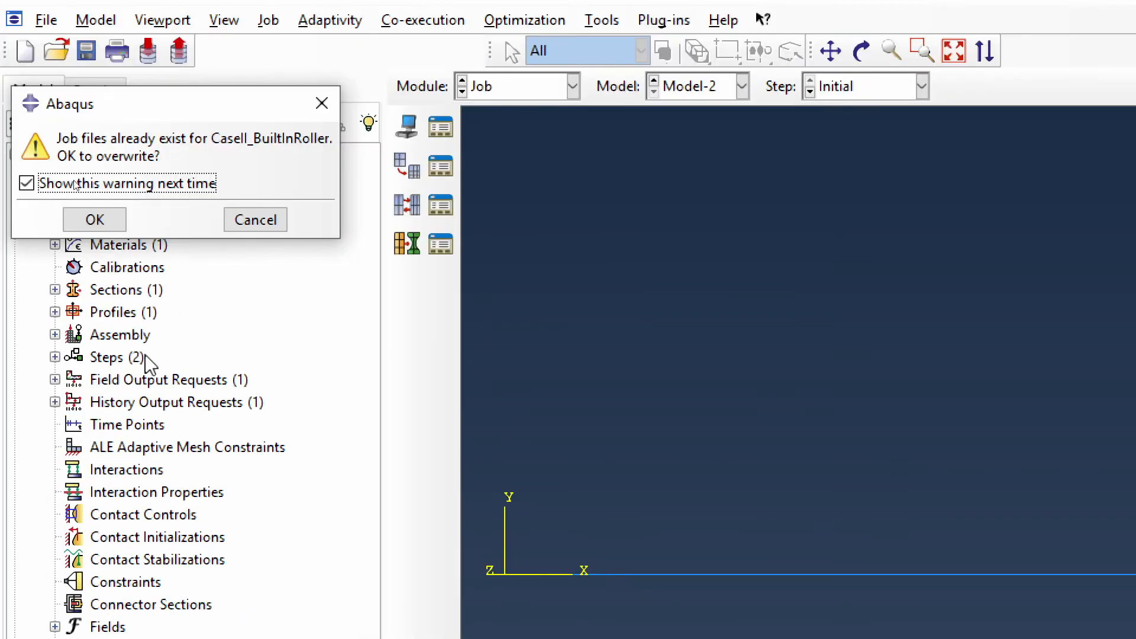
click(89, 187)
click(94, 219)
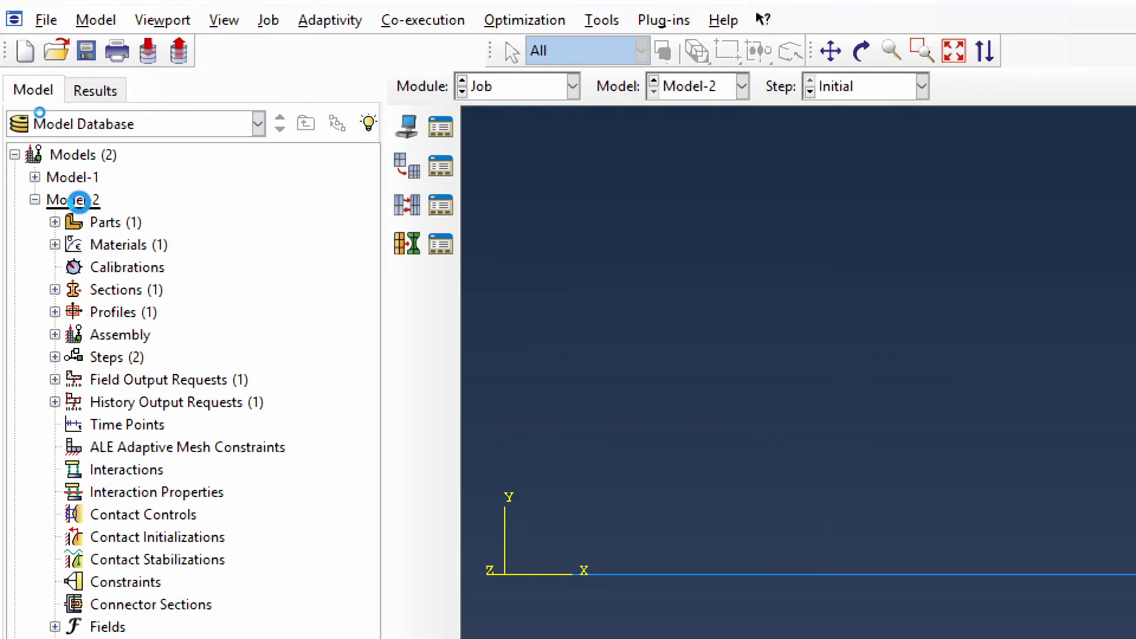
- Copy Model-2 to a new model named Model-3
right_click(83, 207)
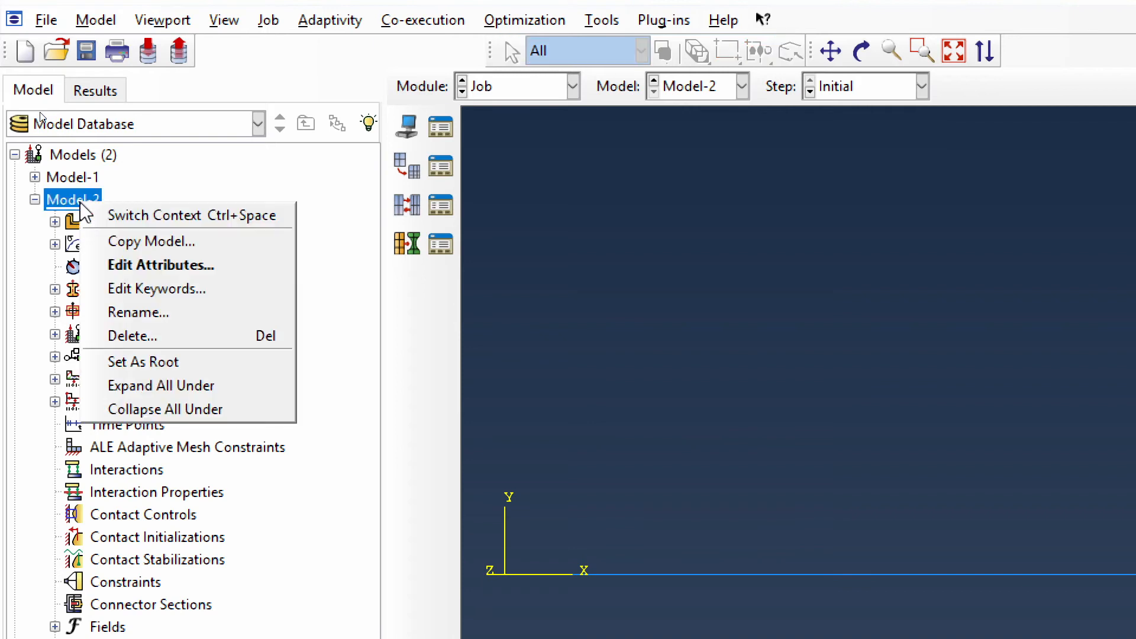
click(153, 241)
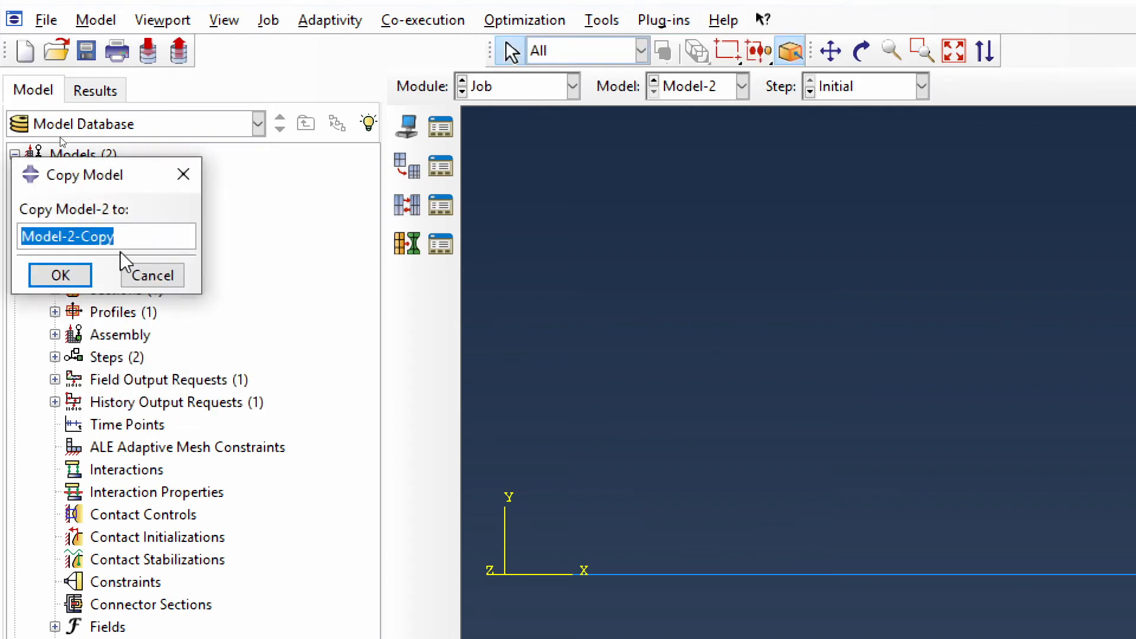
drag(117, 236, 71, 238)
text(3)
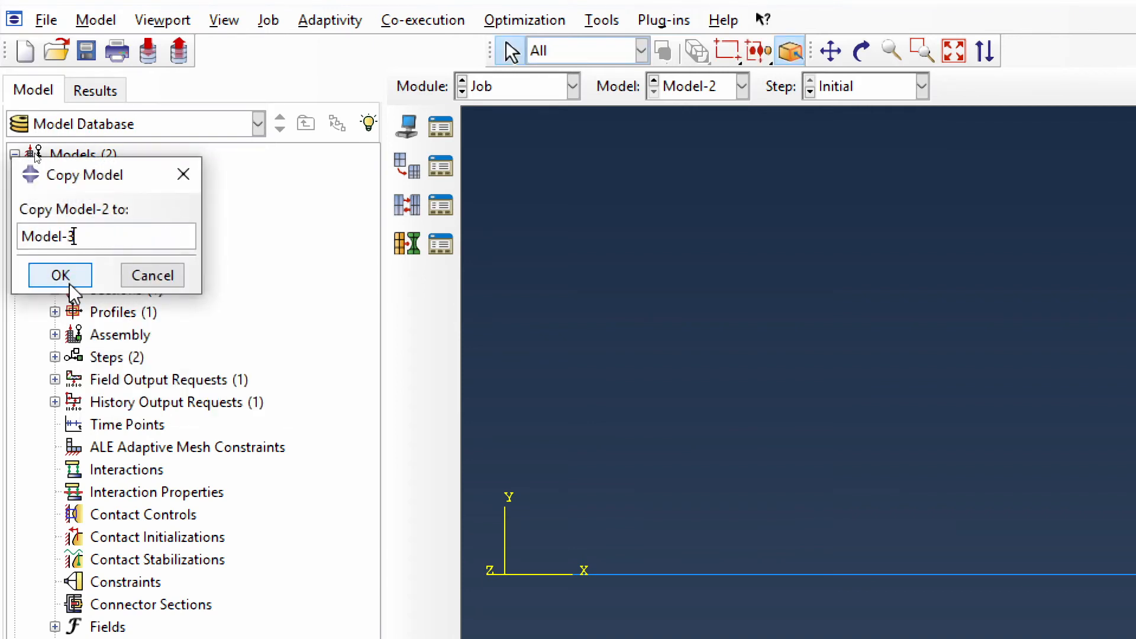
click(61, 275)
- Rename Model-3's rollerRight boundary condition as BuiltInRight
click(34, 199)
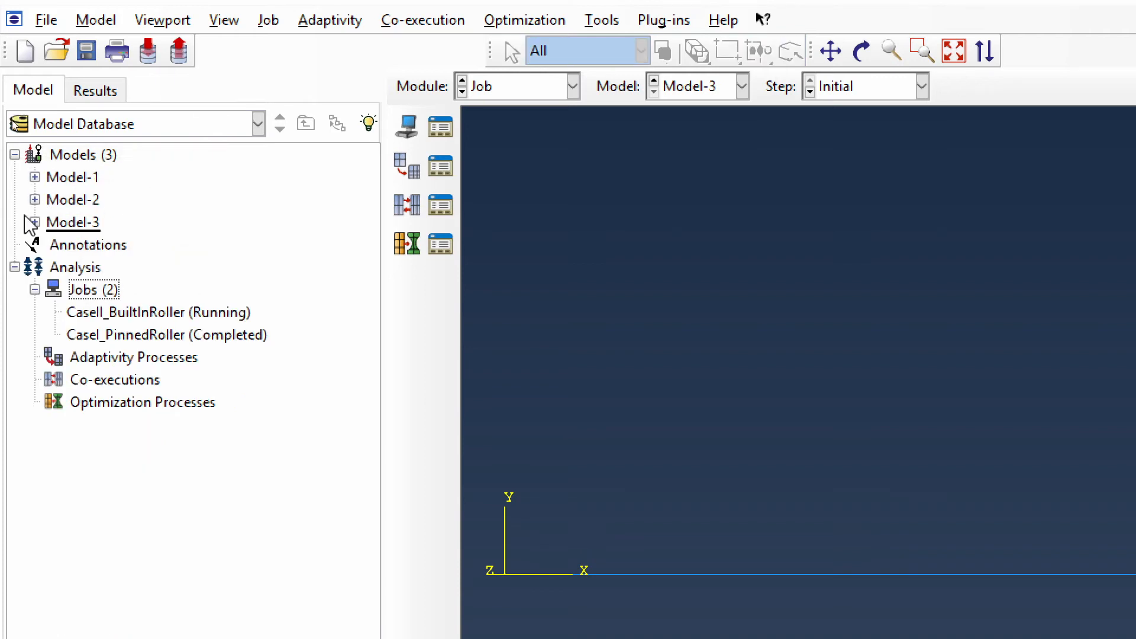
click(34, 222)
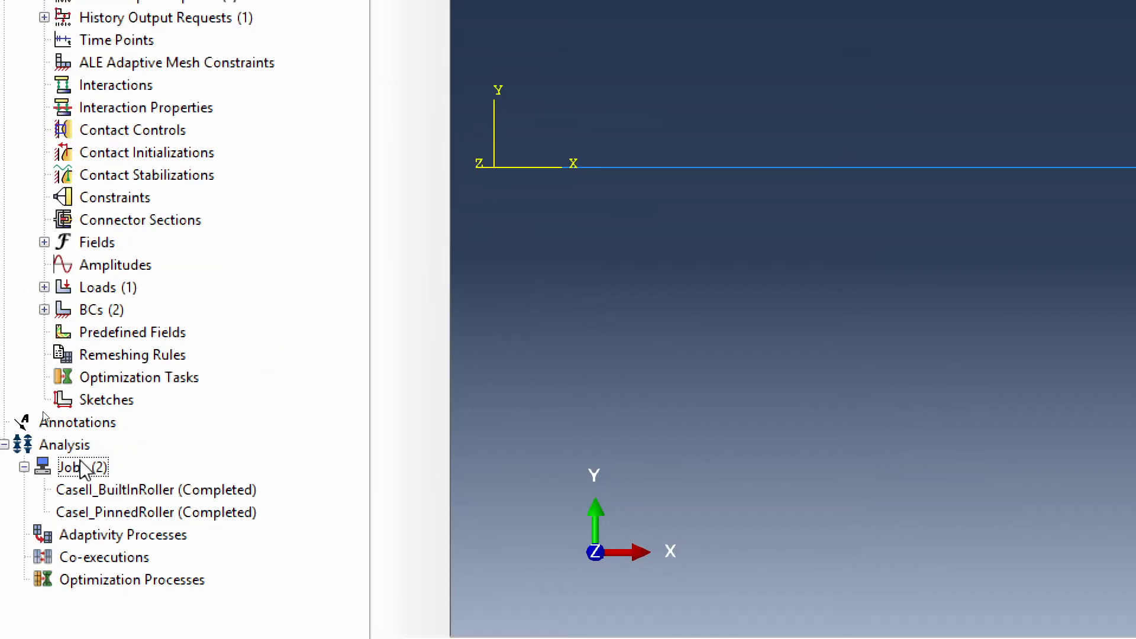
click(44, 309)
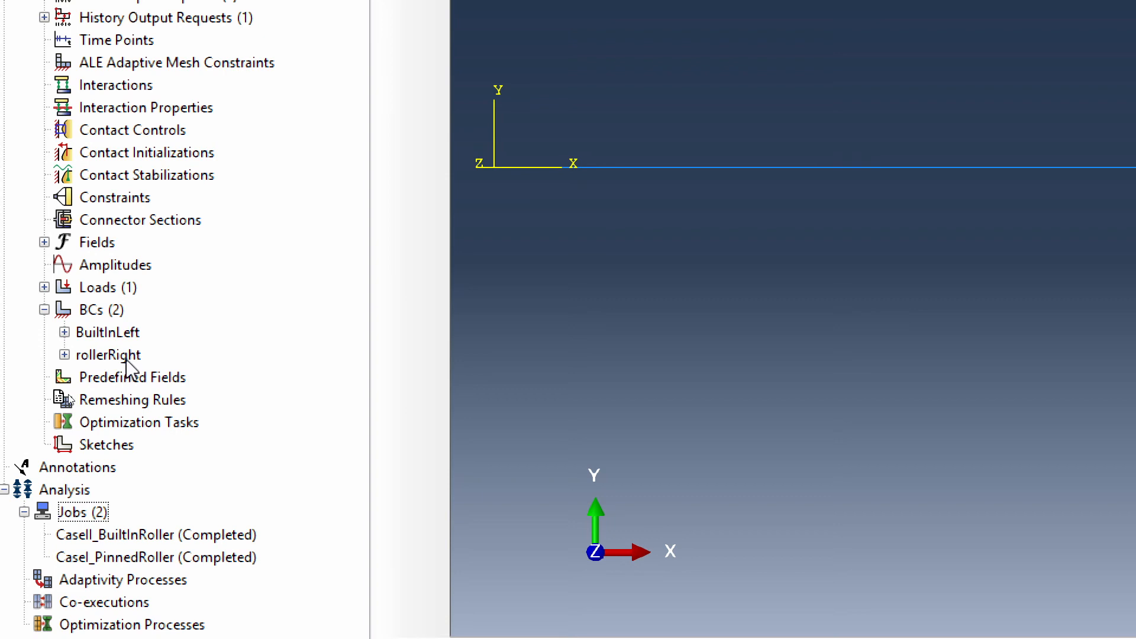
right_click(125, 356)
click(213, 439)
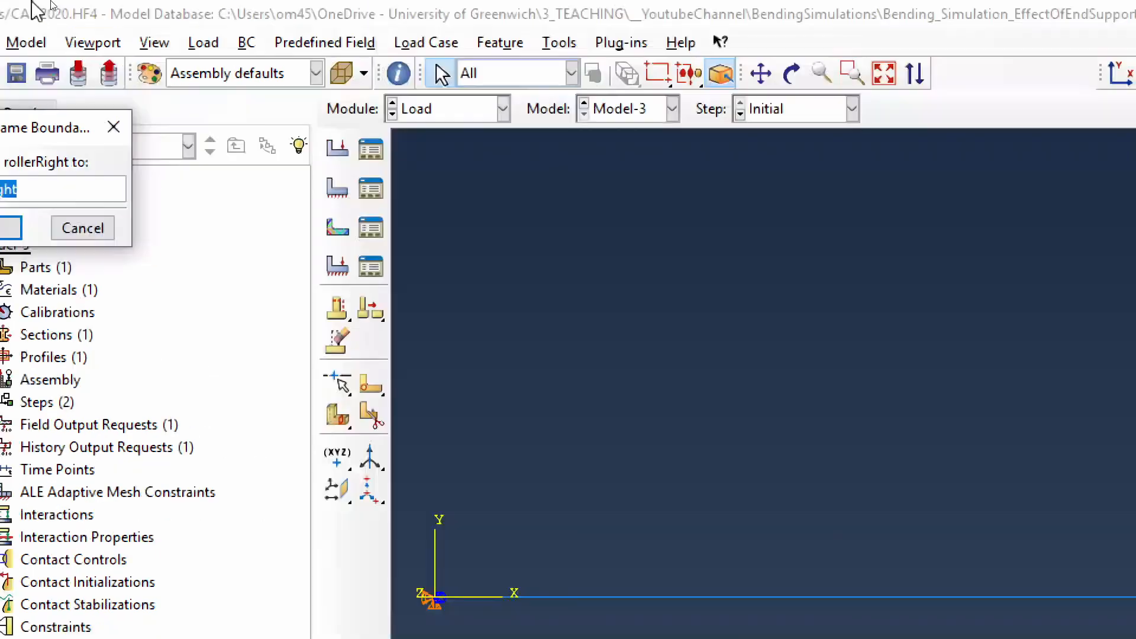
text(Bu)
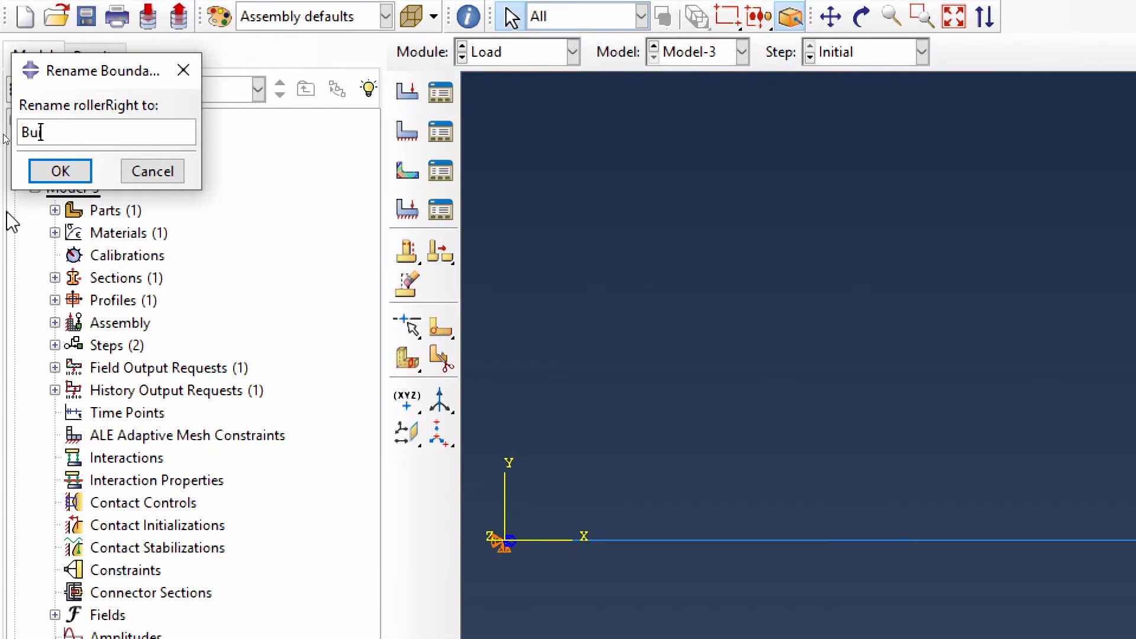
text(iltInRight)
key(Return)
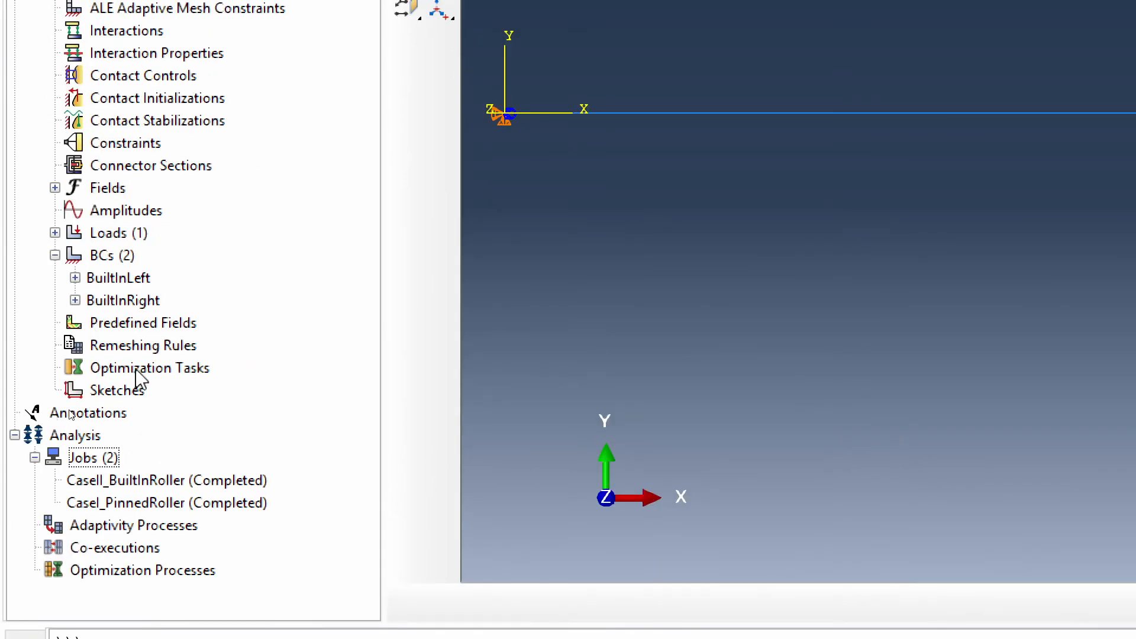
- Constrain U1 and UR3 in the BuiltInRight boundary condition, in addition to U2
double_click(142, 306)
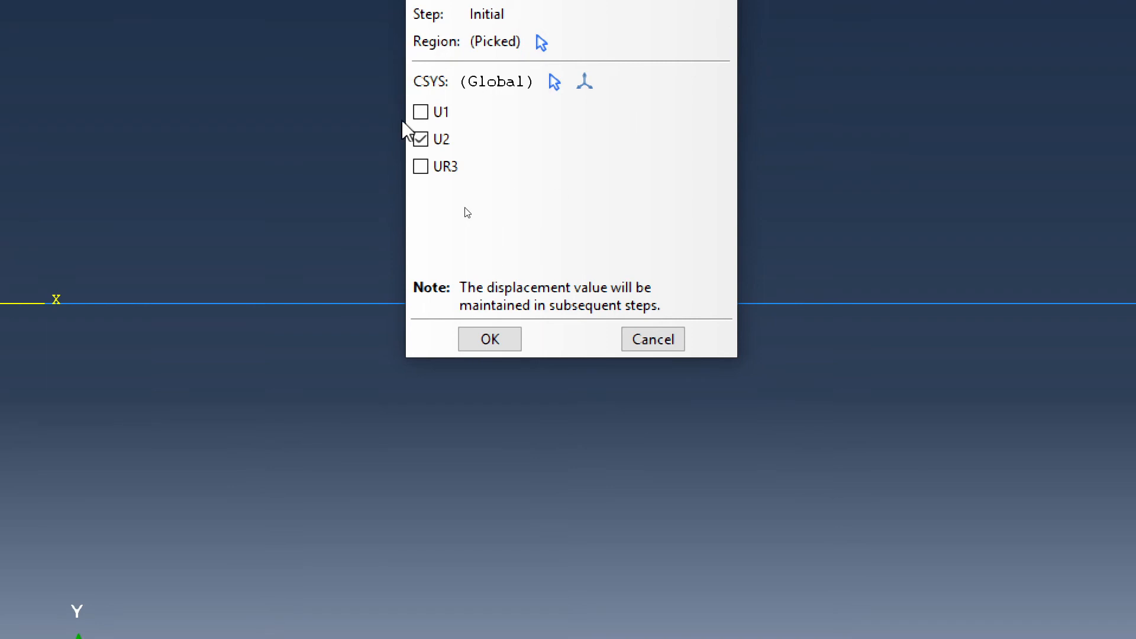
click(420, 111)
click(421, 167)
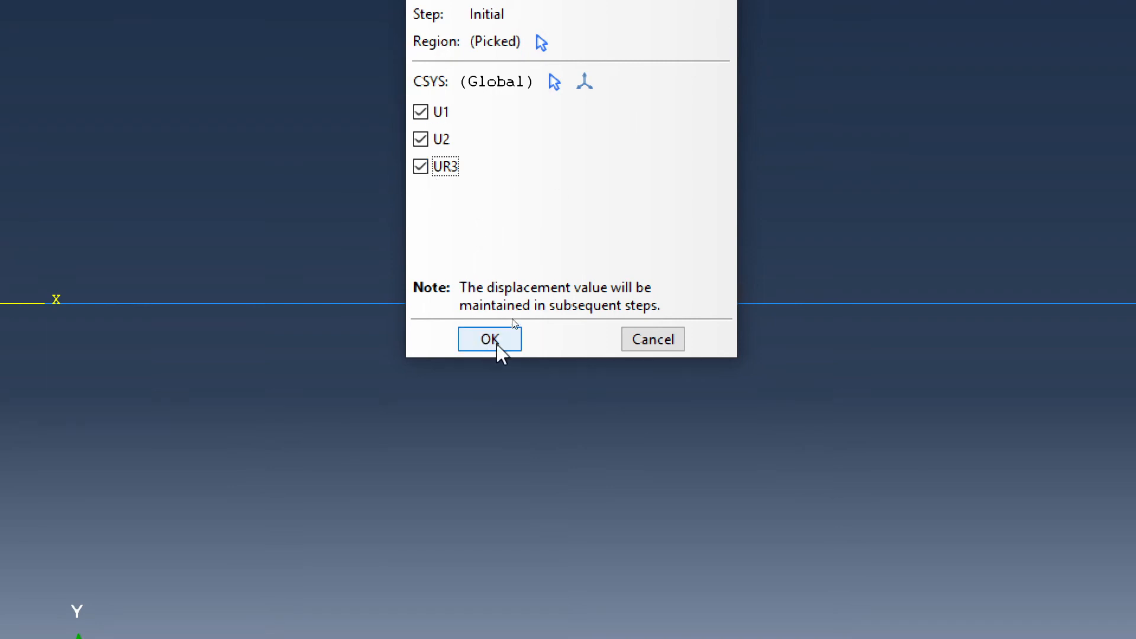
click(491, 346)
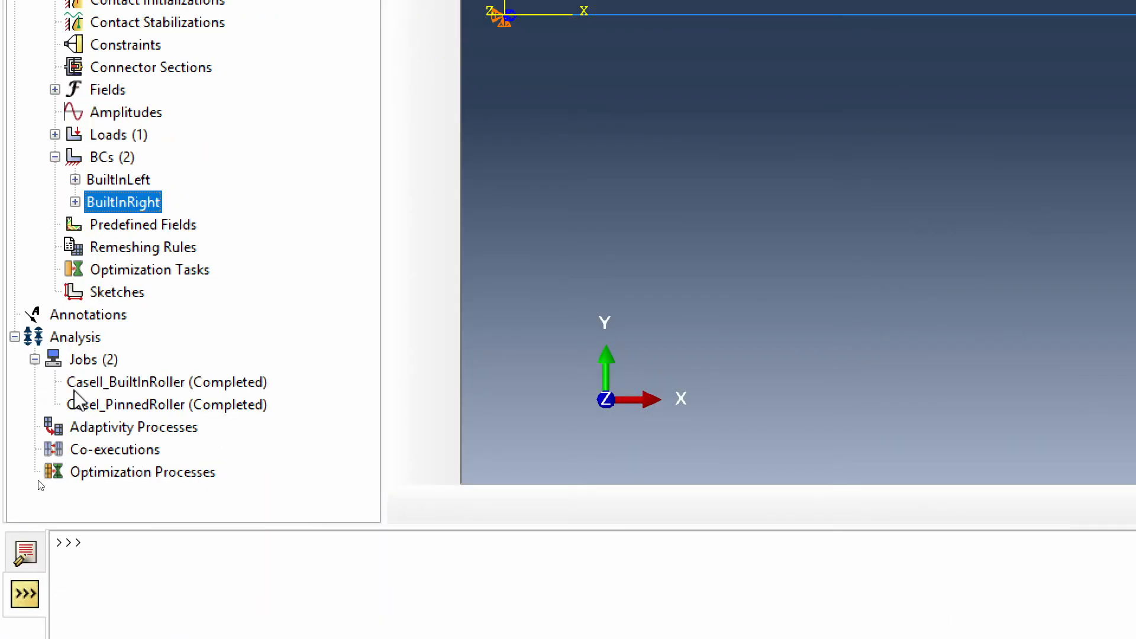
- Create a job named CaseIII_BuiltInBoth for Model-3 with the default settings and submit it
double_click(89, 359)
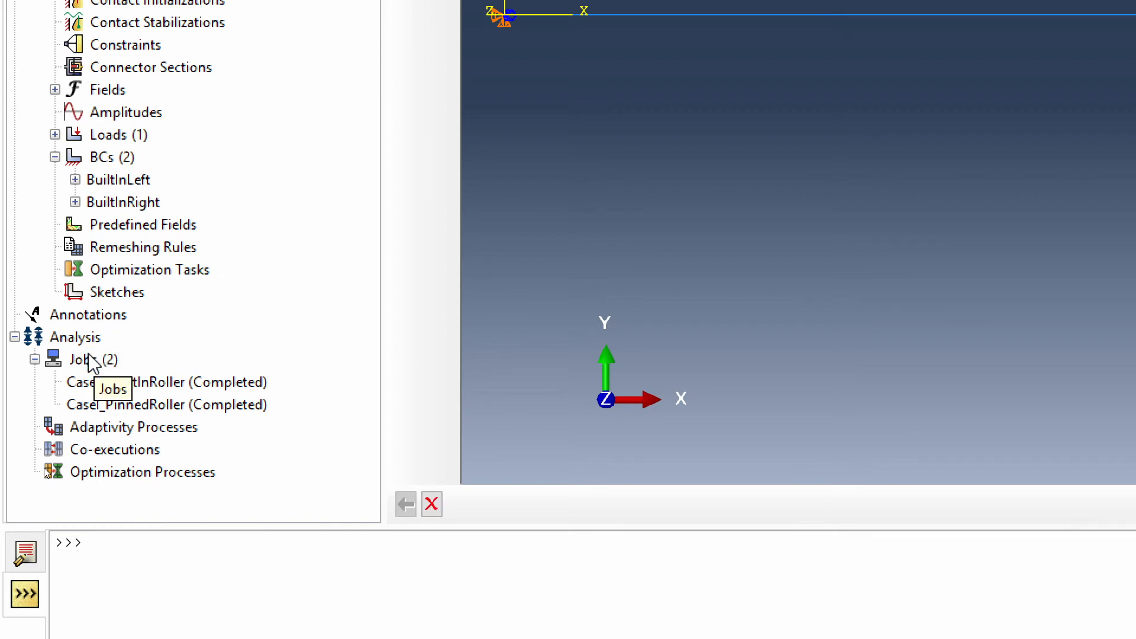
double_click(90, 359)
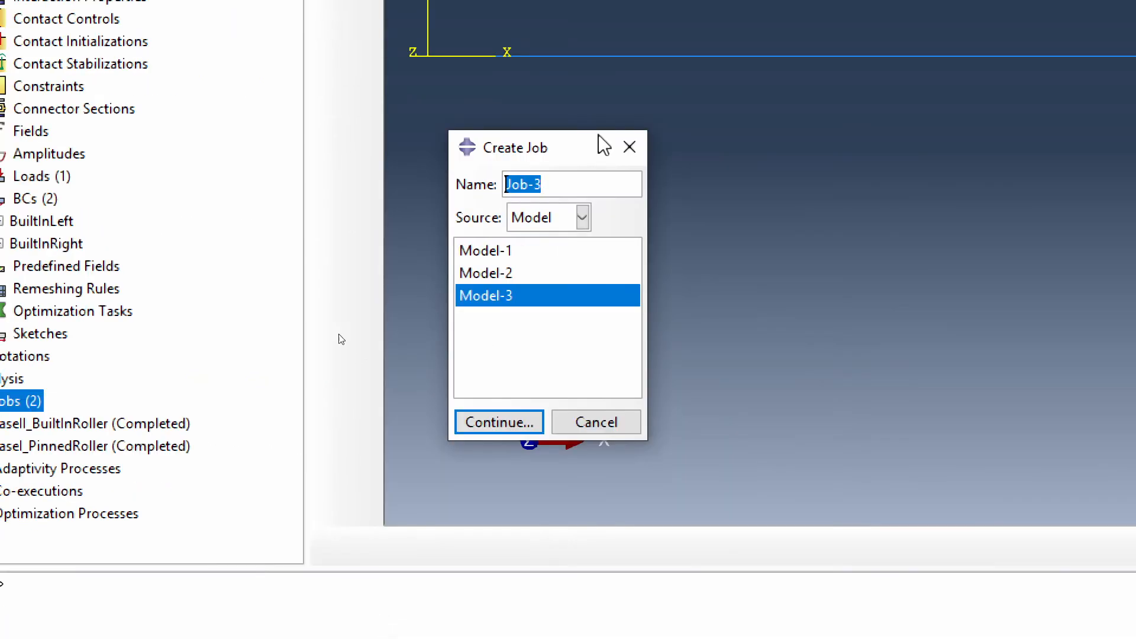
drag(562, 151, 409, 386)
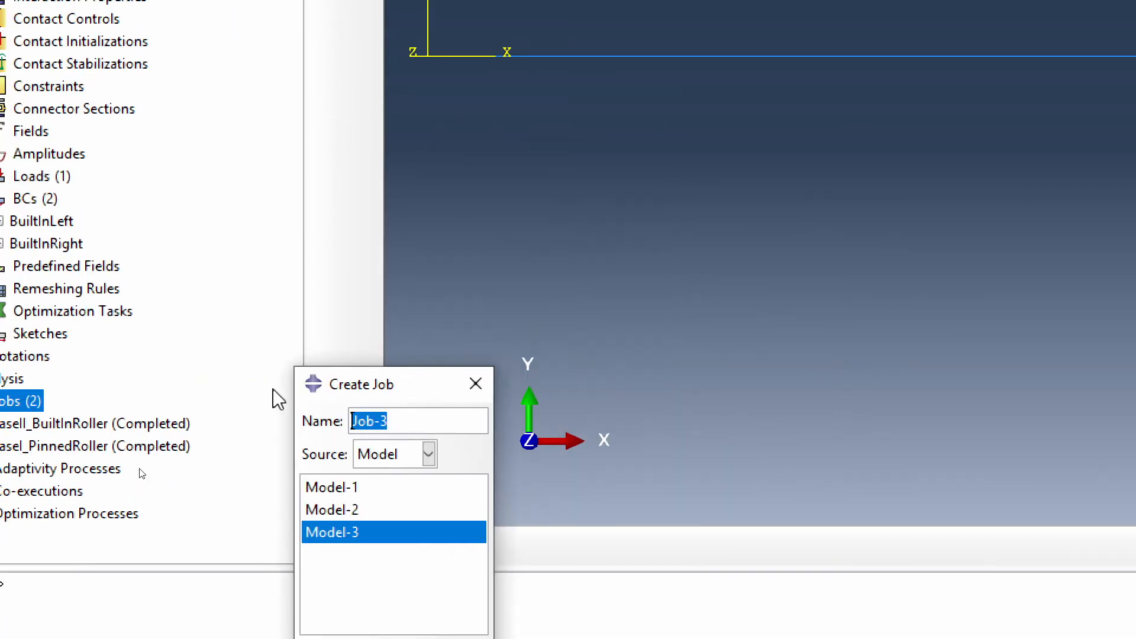
text(CaseIII_BuiltInBoth)
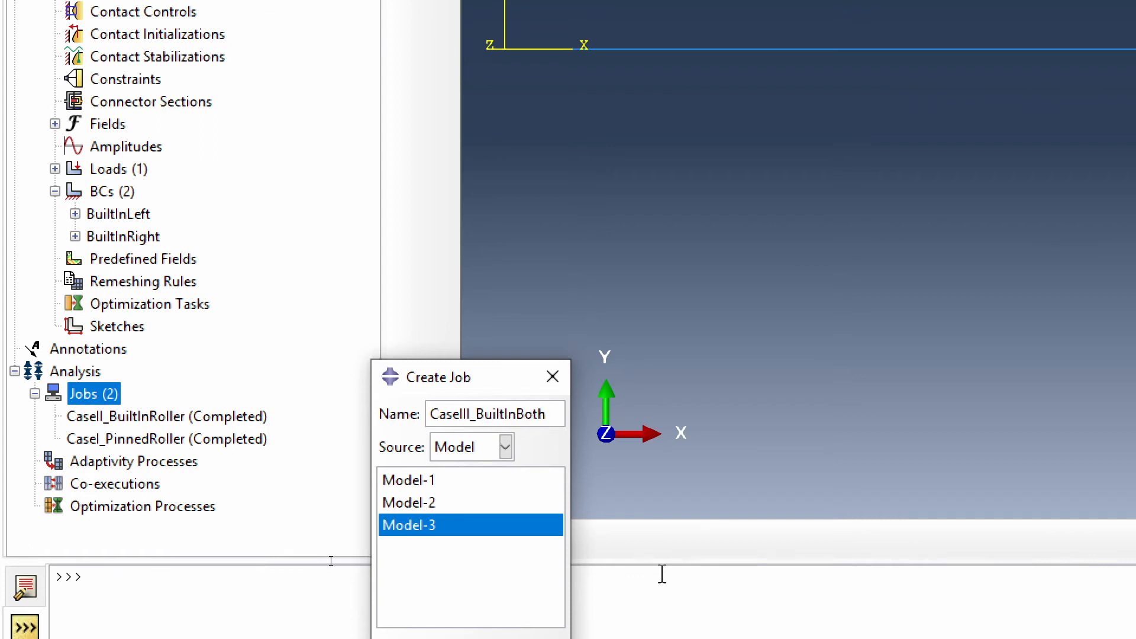
key(Return)
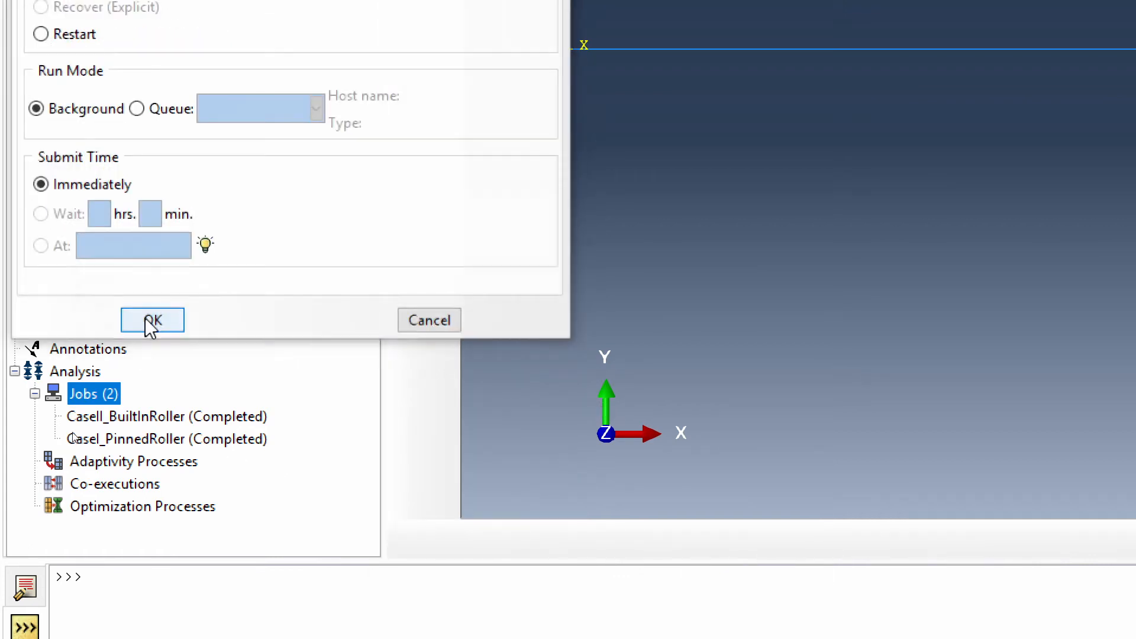
click(152, 321)
right_click(156, 417)
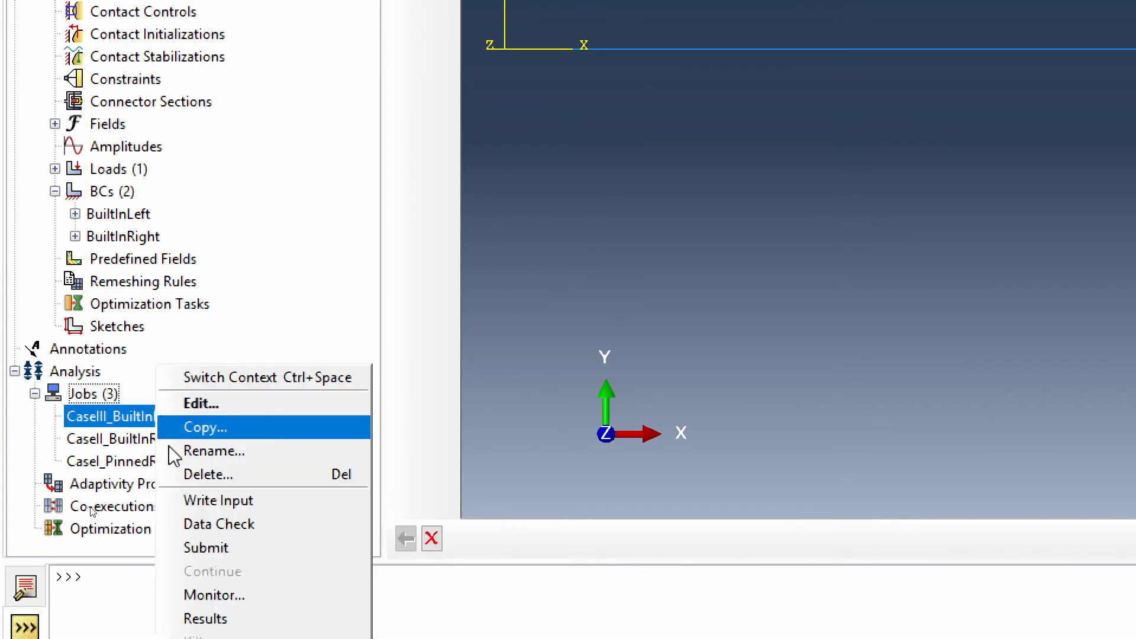
click(265, 549)
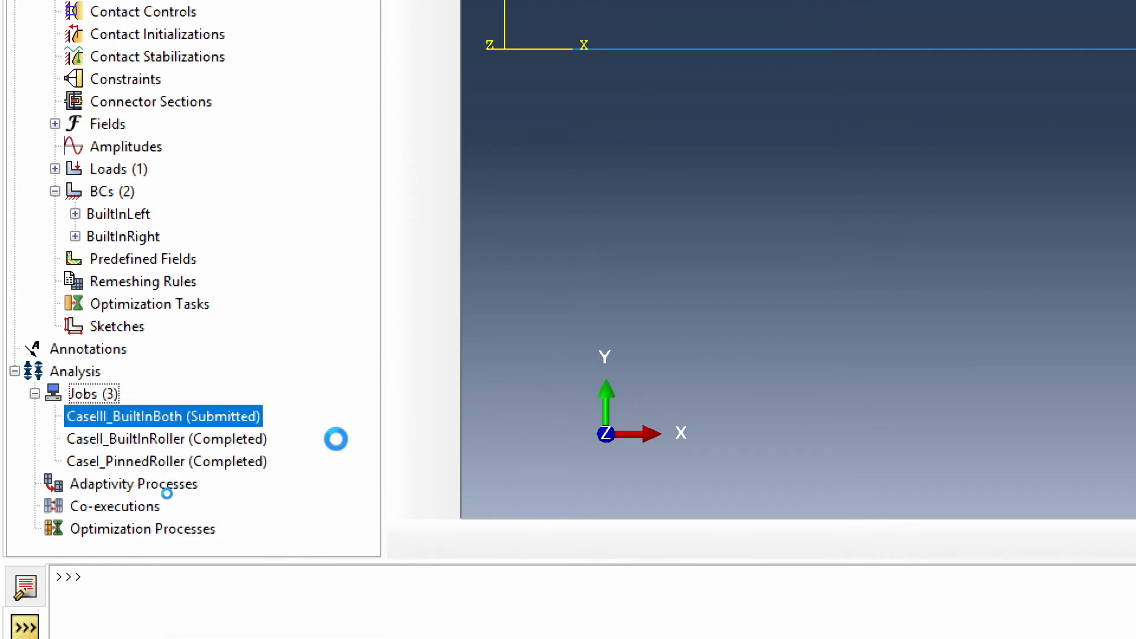
- Open the CaseII_BuiltInRoller results and plot the Mises stress contours on the deformed beam
click(222, 442)
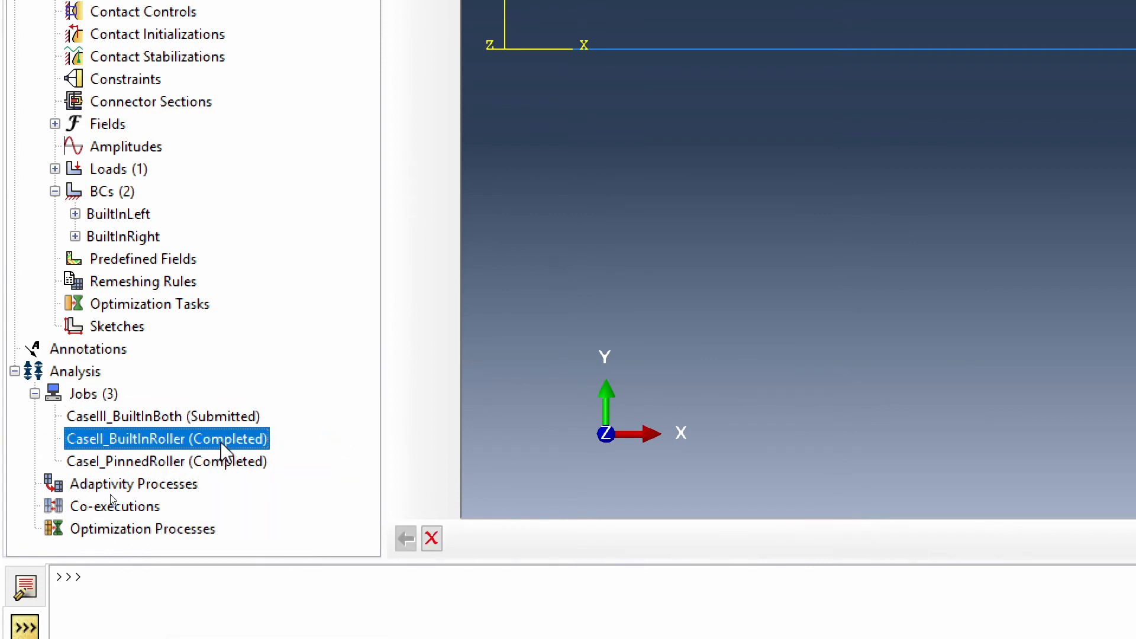
right_click(222, 442)
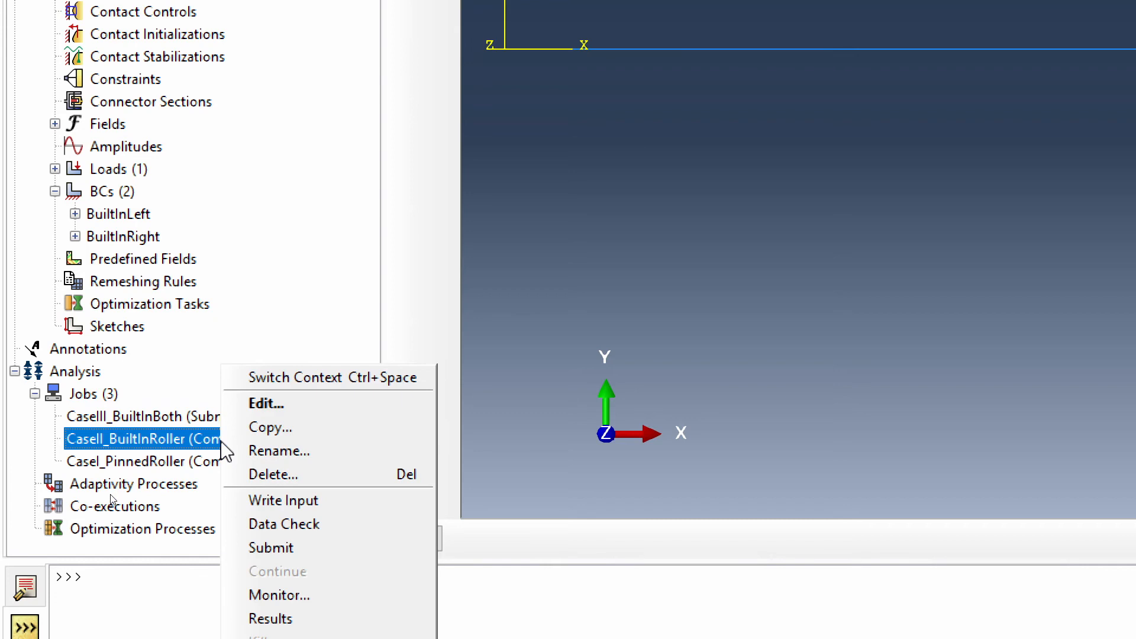
click(334, 619)
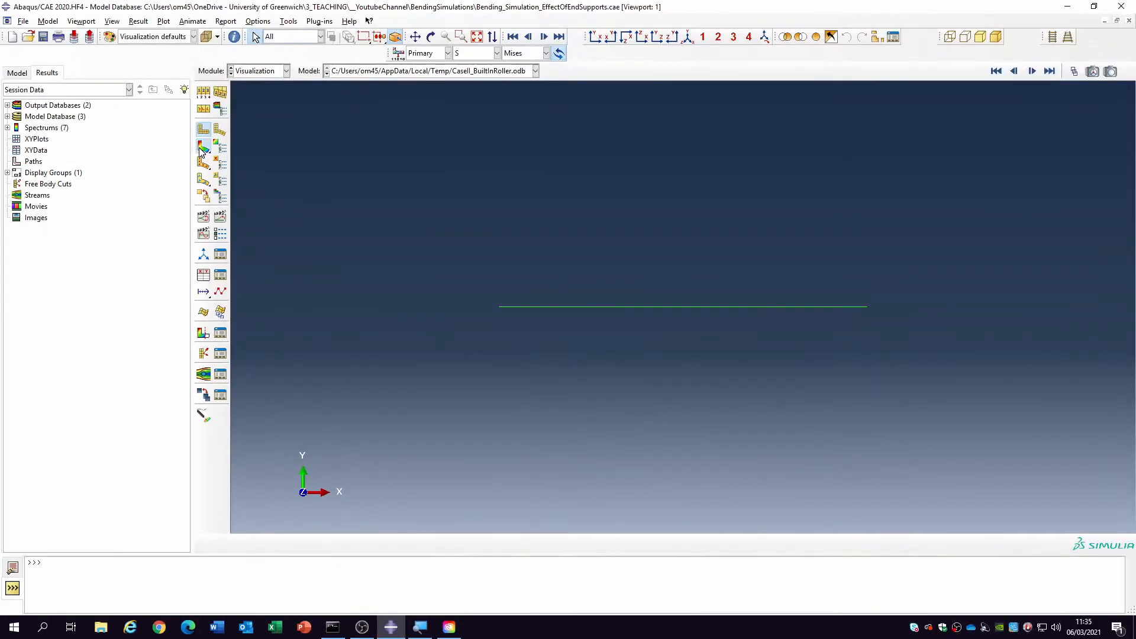
click(202, 146)
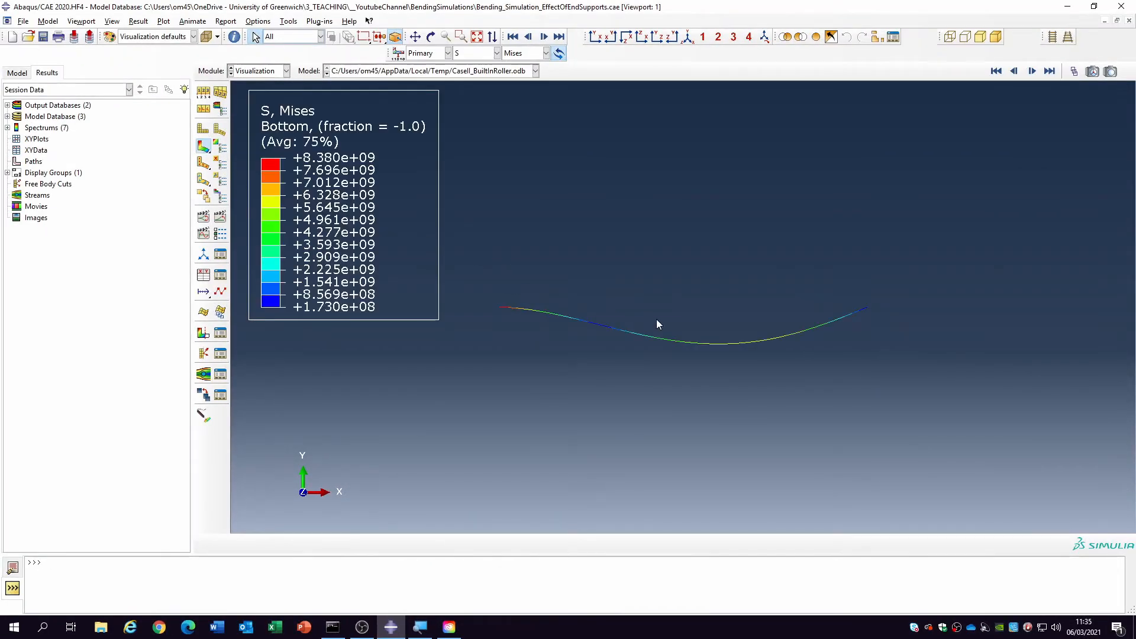
scroll(678, 325, down, 3)
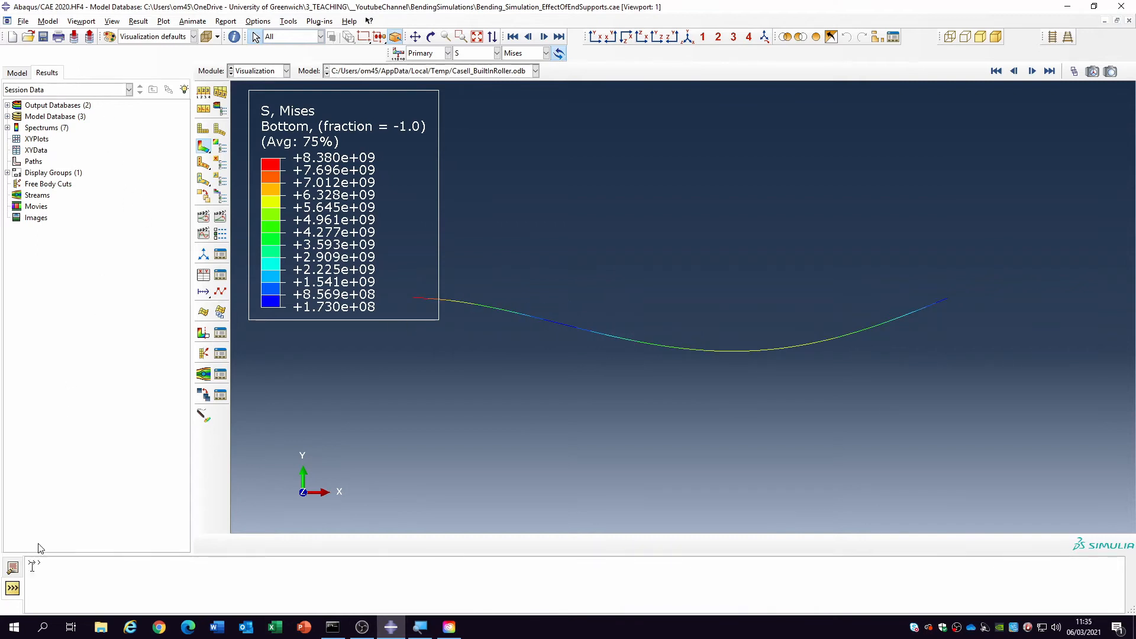
- Open the CaseIII_BuiltInBoth results and plot the Mises stress contours on the deformed beam
click(16, 72)
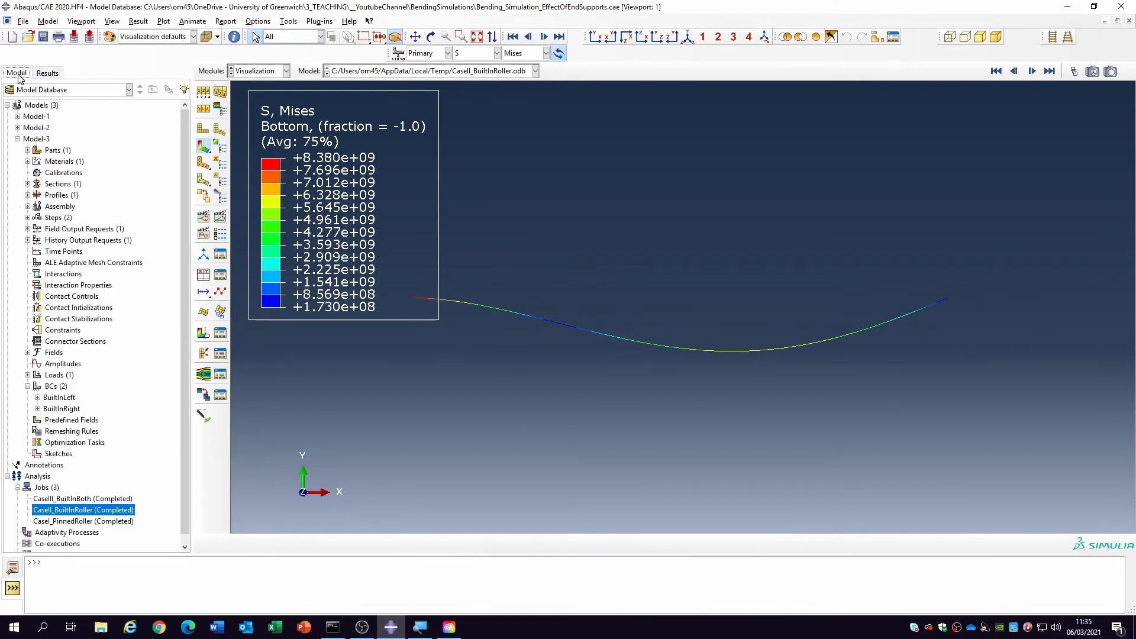
click(86, 499)
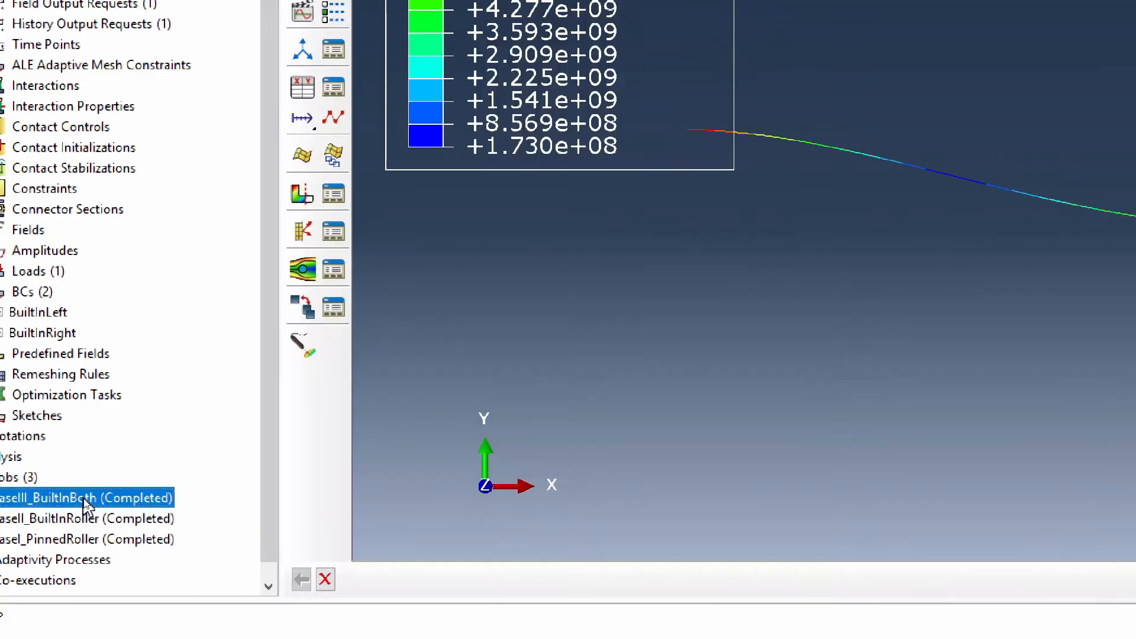
right_click(130, 492)
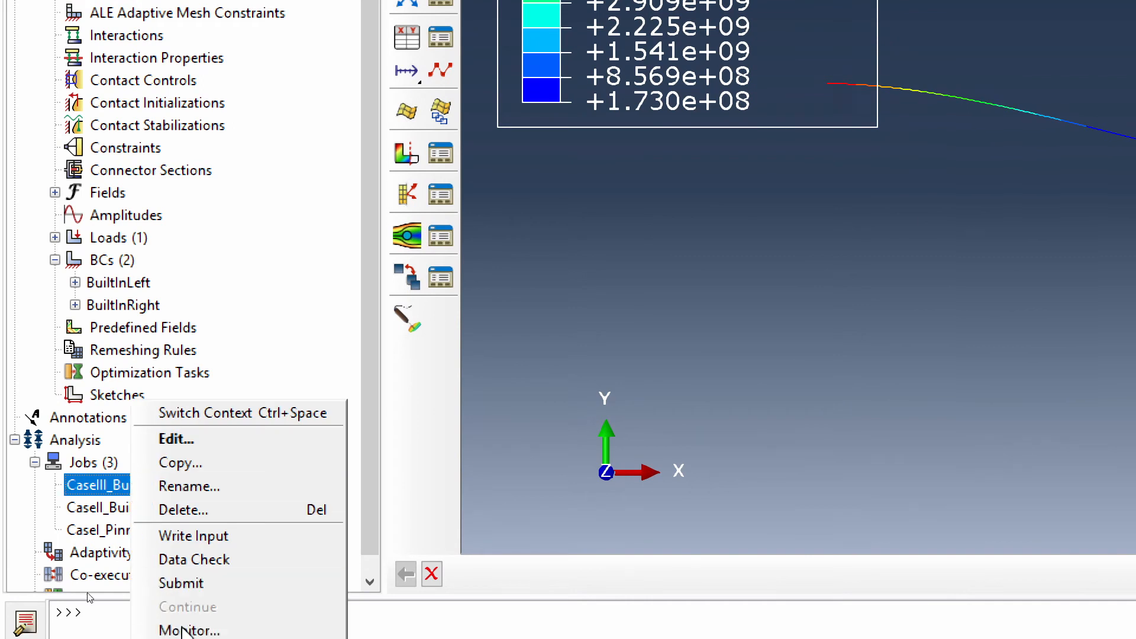
click(178, 600)
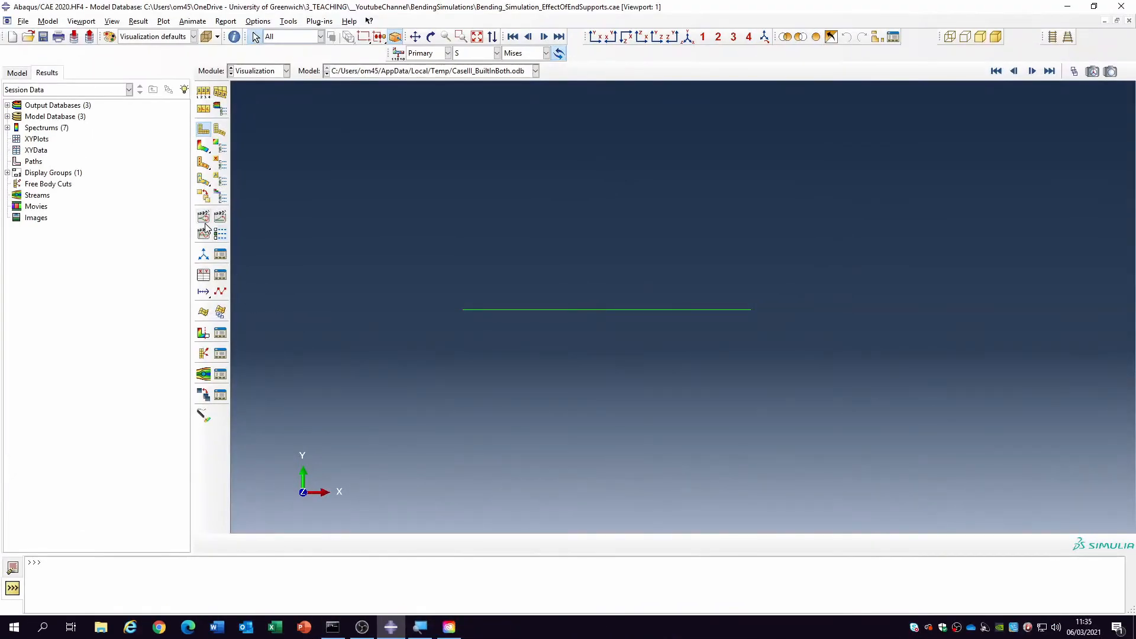
click(204, 146)
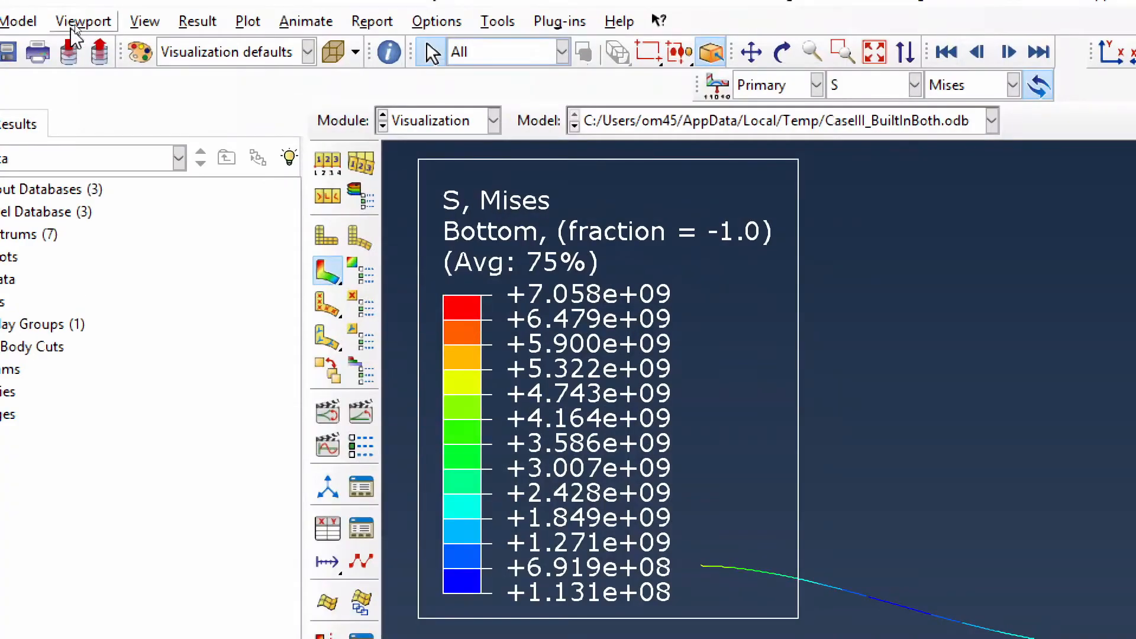
- Create two additional viewports and tile all three horizontally
click(74, 22)
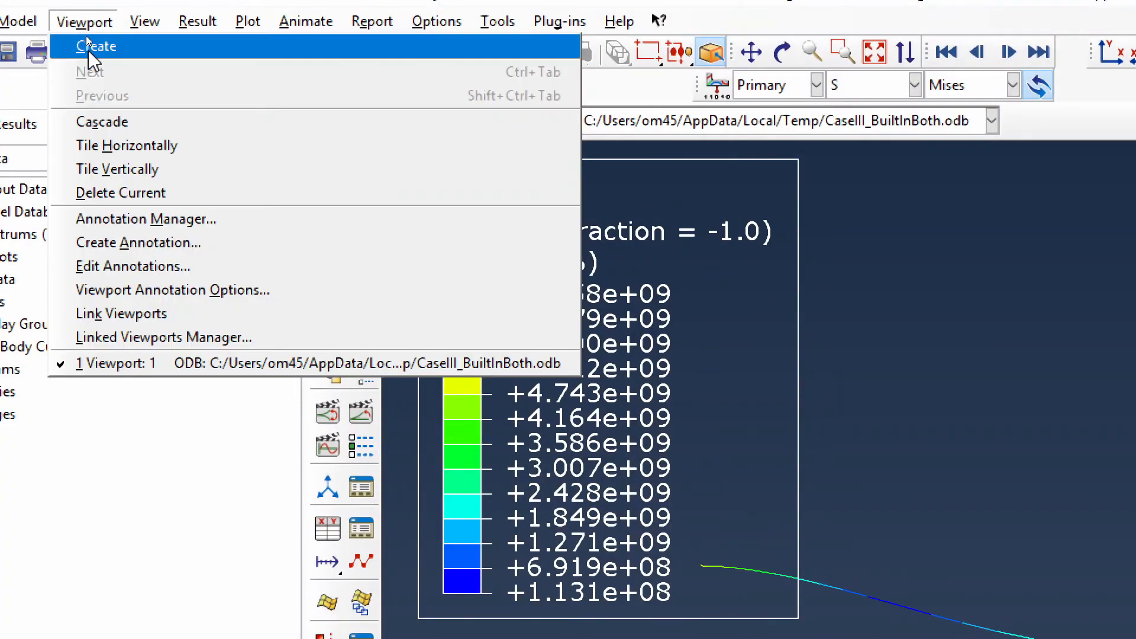
click(94, 46)
click(94, 20)
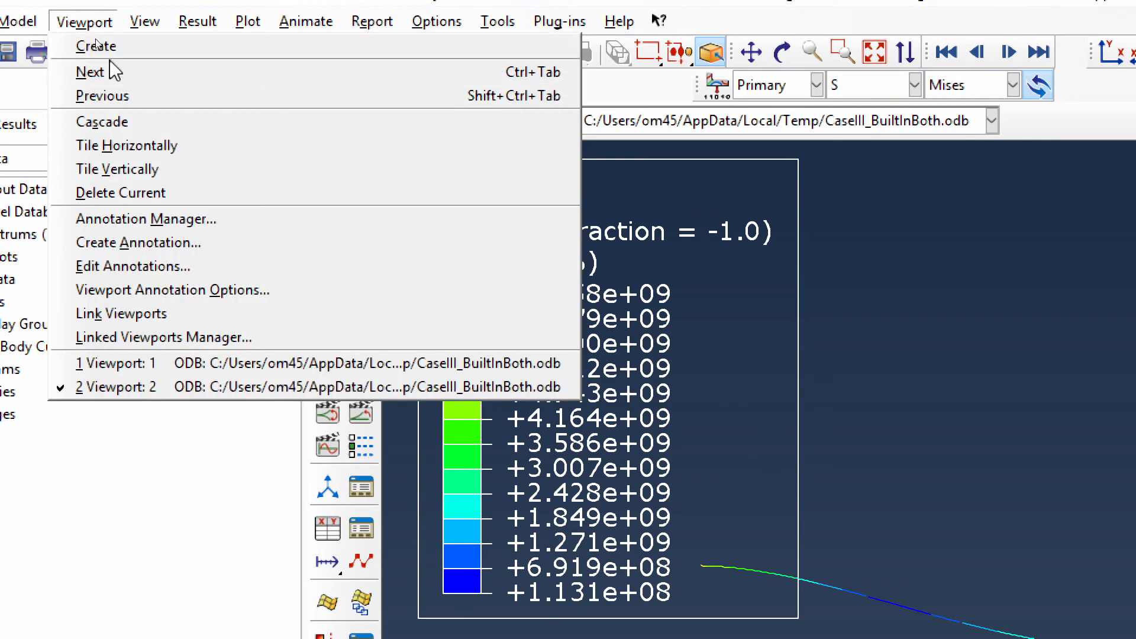
click(94, 43)
click(101, 20)
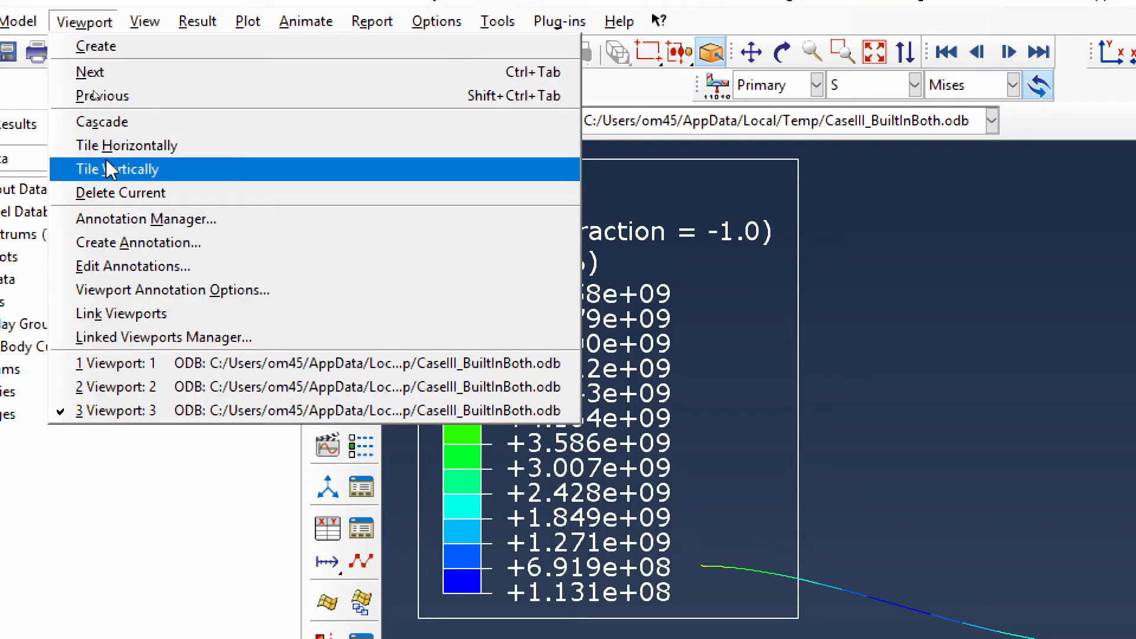
click(126, 148)
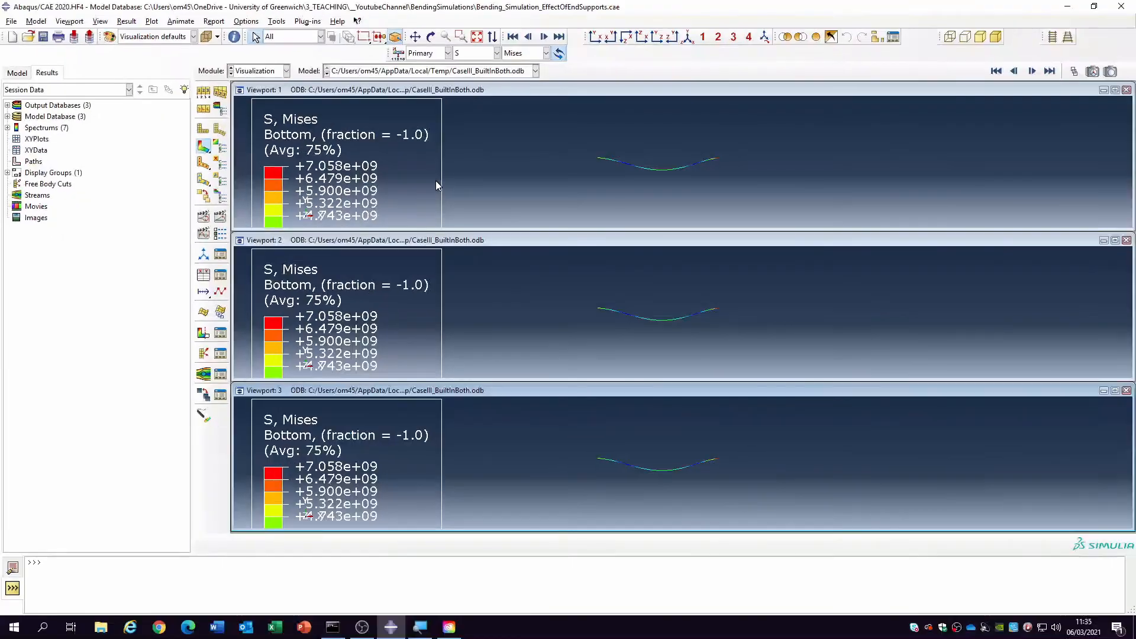
click(988, 182)
click(543, 236)
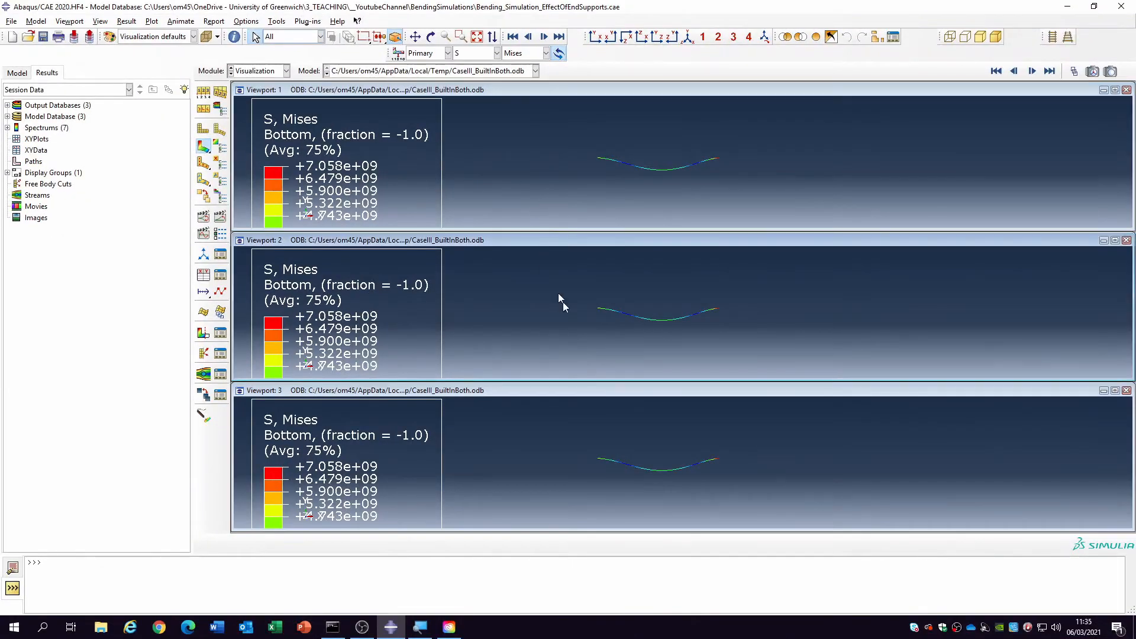
click(584, 392)
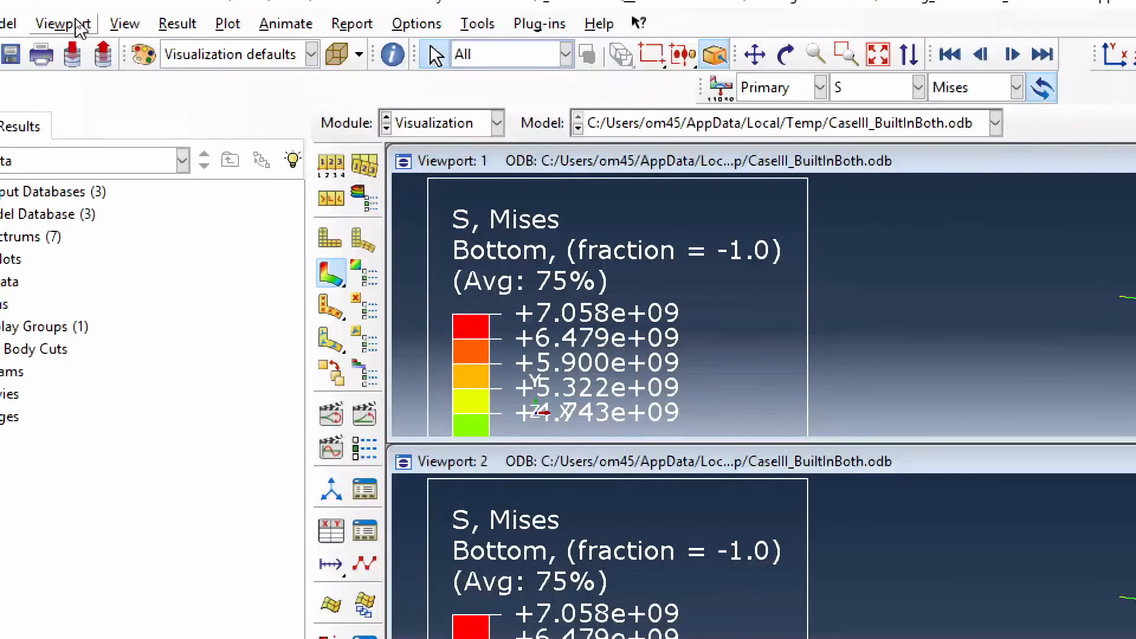
- Link the three viewports and display the CaseI_PinnedRoller results in Viewport 1
click(77, 25)
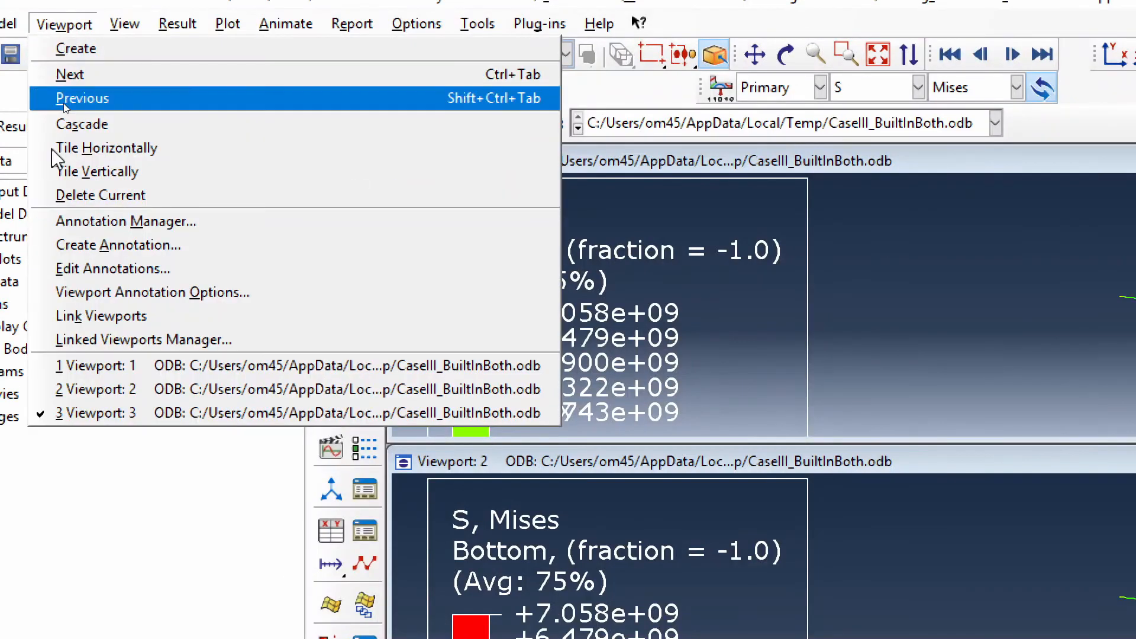
click(80, 317)
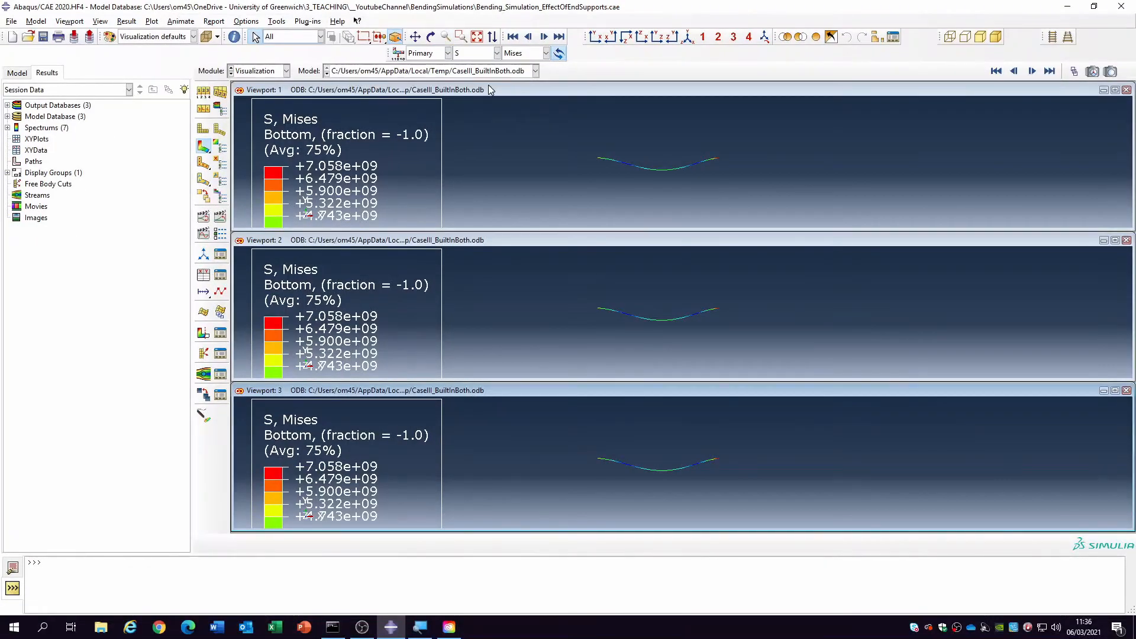
click(491, 90)
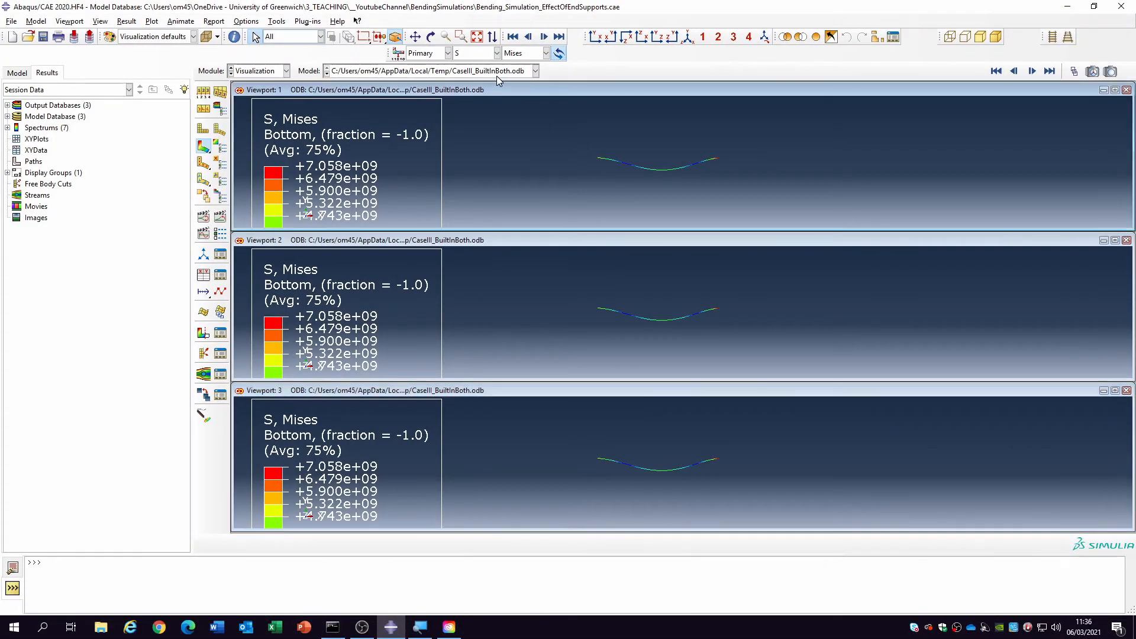
click(500, 71)
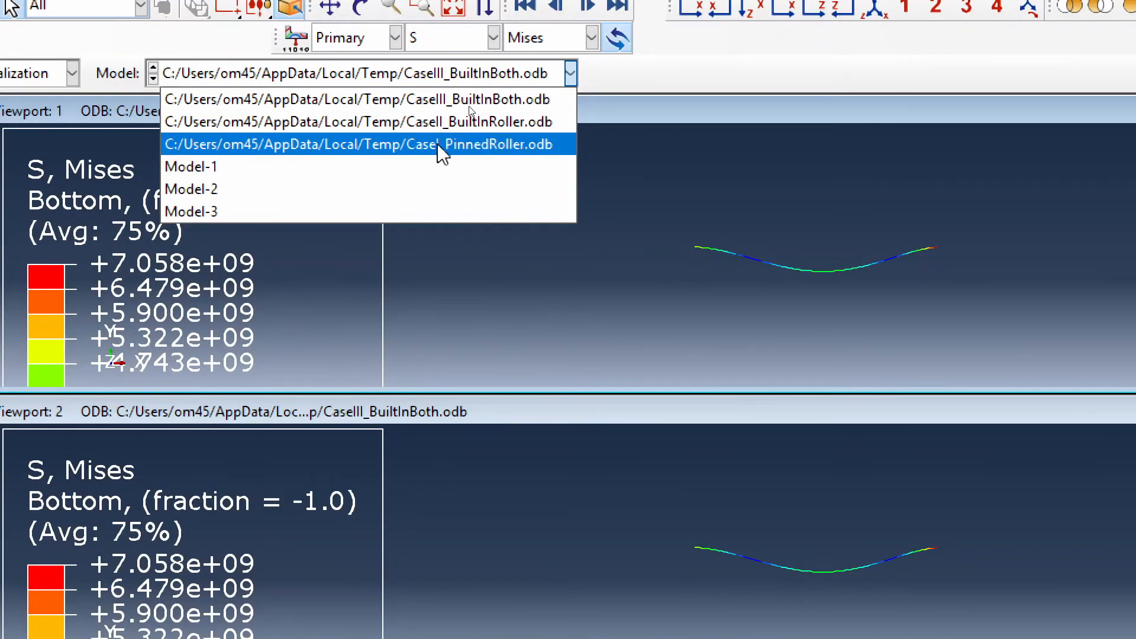
click(433, 145)
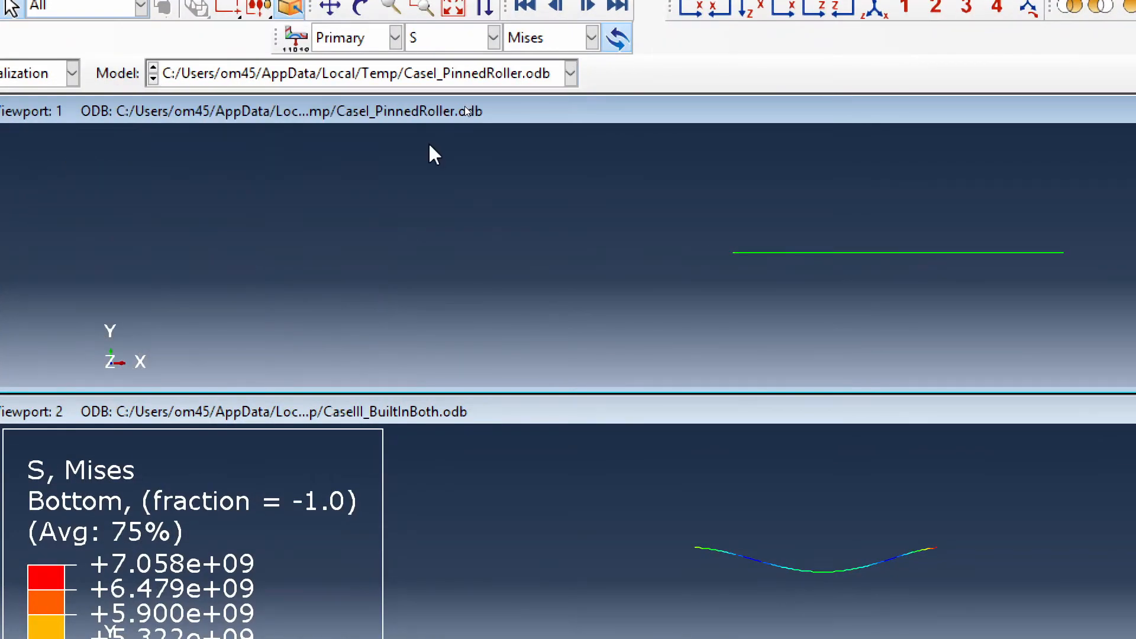
- Display the CaseII_BuiltInRoller results in Viewport 2 and keep CaseIII_BuiltInBoth in Viewport 3
click(519, 417)
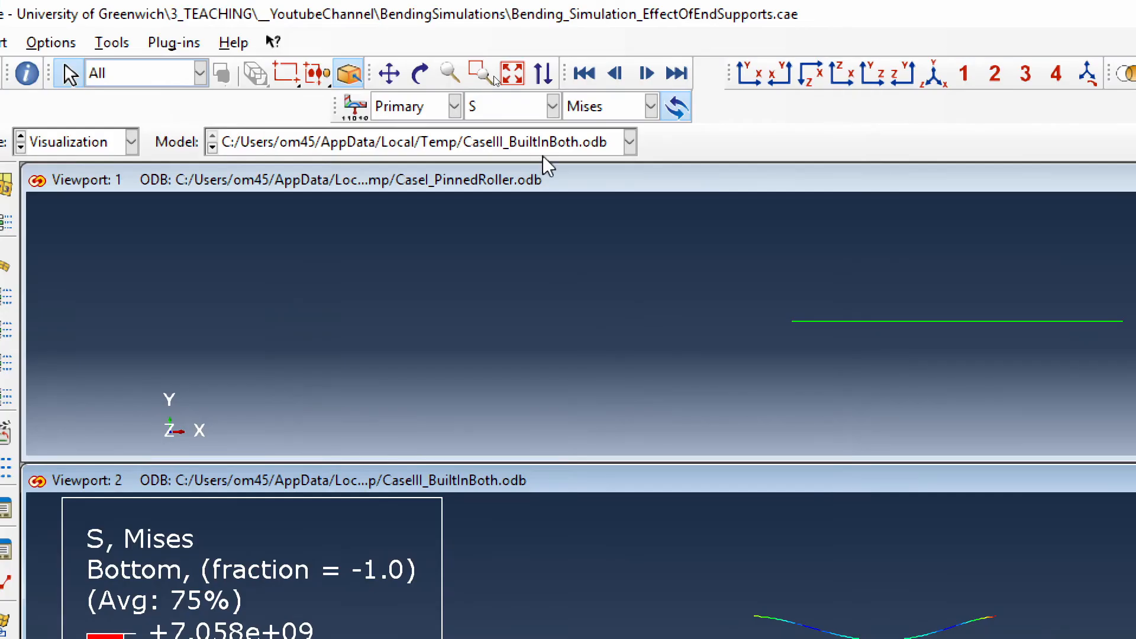
click(551, 144)
click(554, 187)
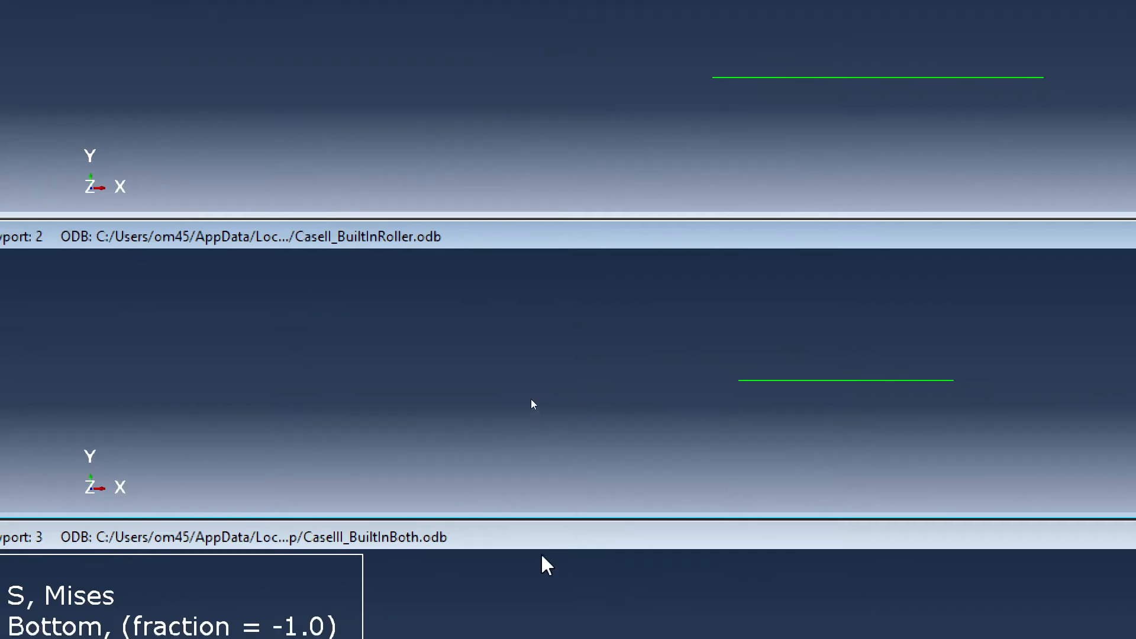
click(541, 546)
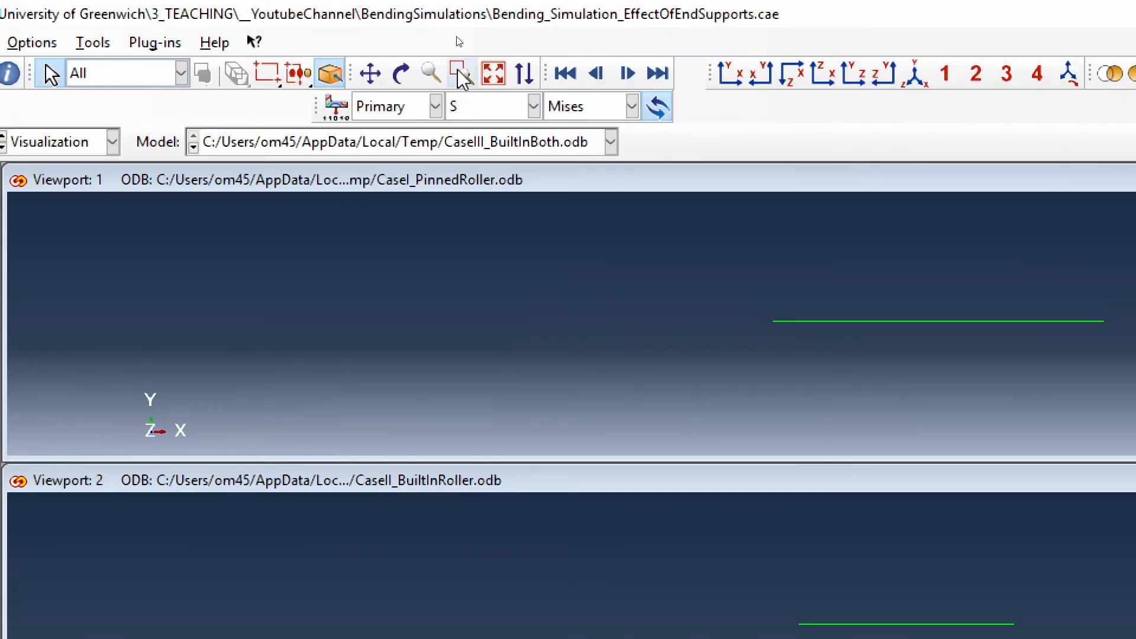
click(500, 148)
click(499, 148)
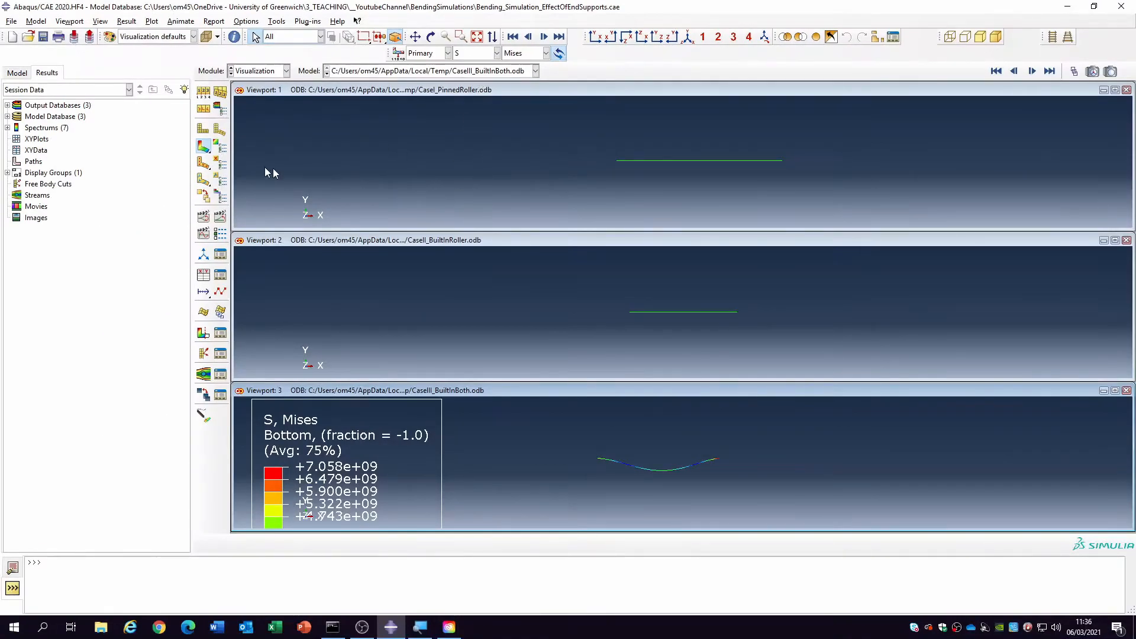
- Plot the Mises stress contours on the deformed beams in all linked viewports and fit them to the view
click(222, 135)
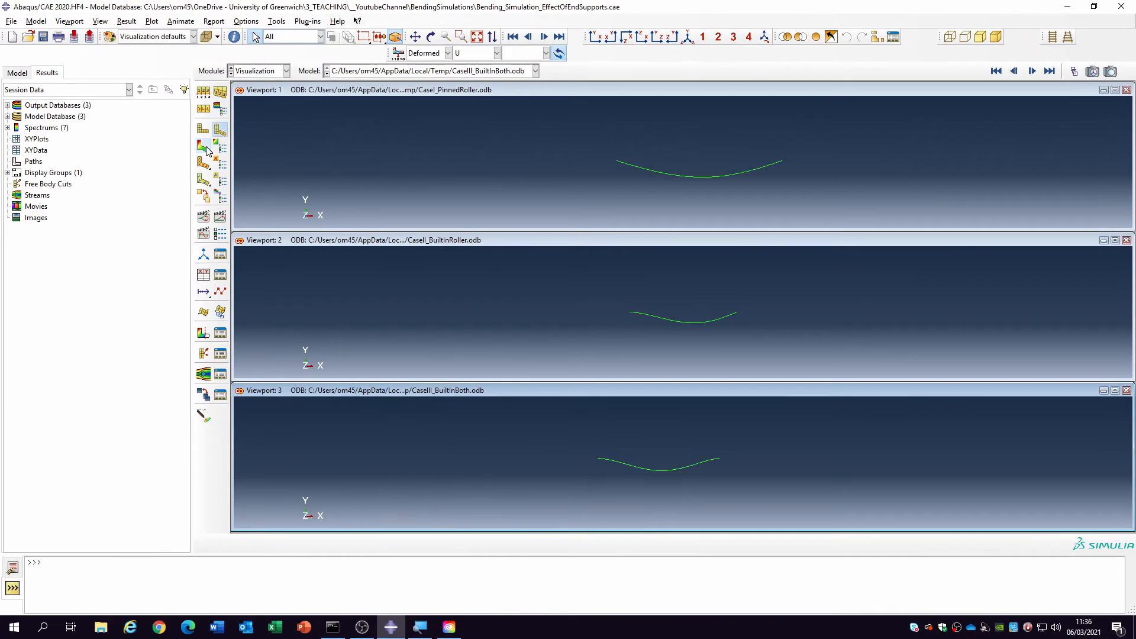
click(206, 147)
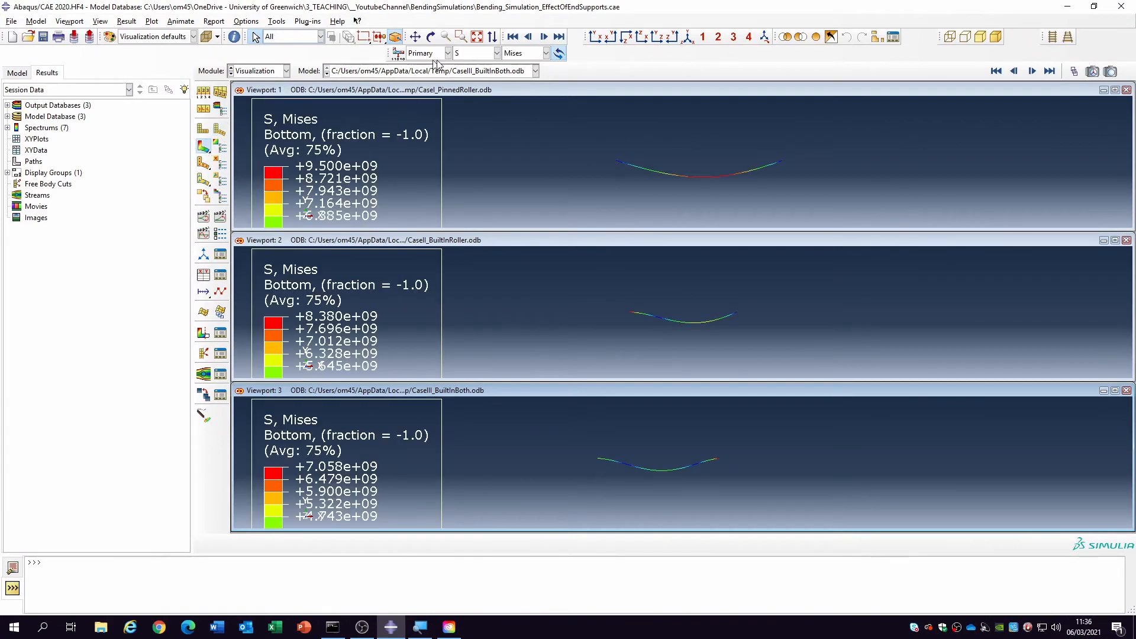
click(477, 39)
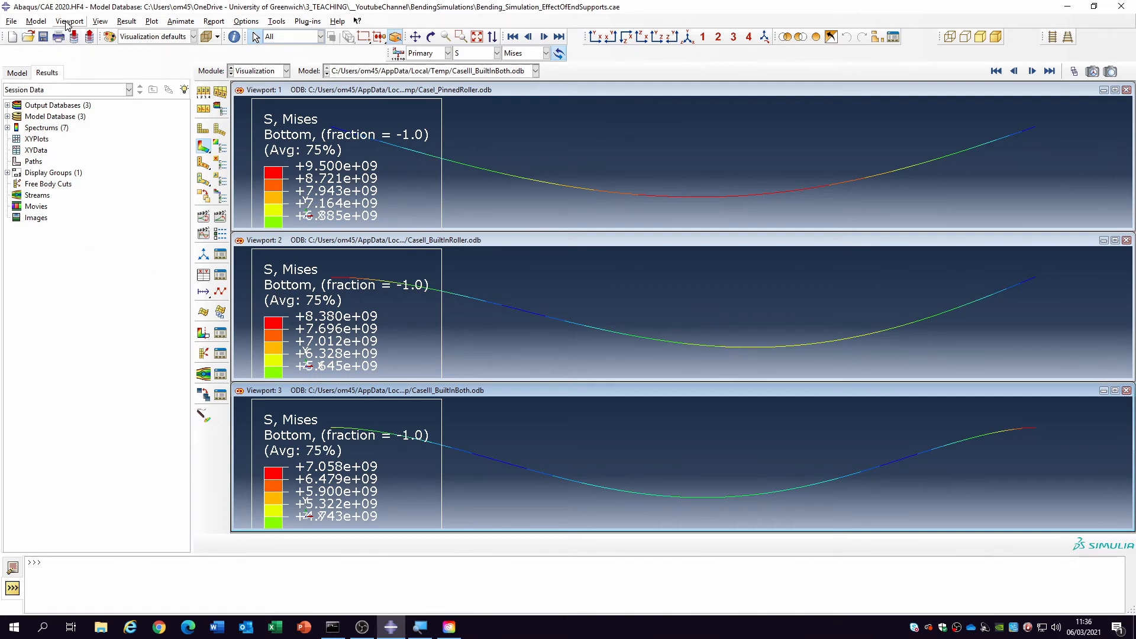
- Turn on beam profile rendering for the CaseI_PinnedRoller results in Viewport 1
click(333, 92)
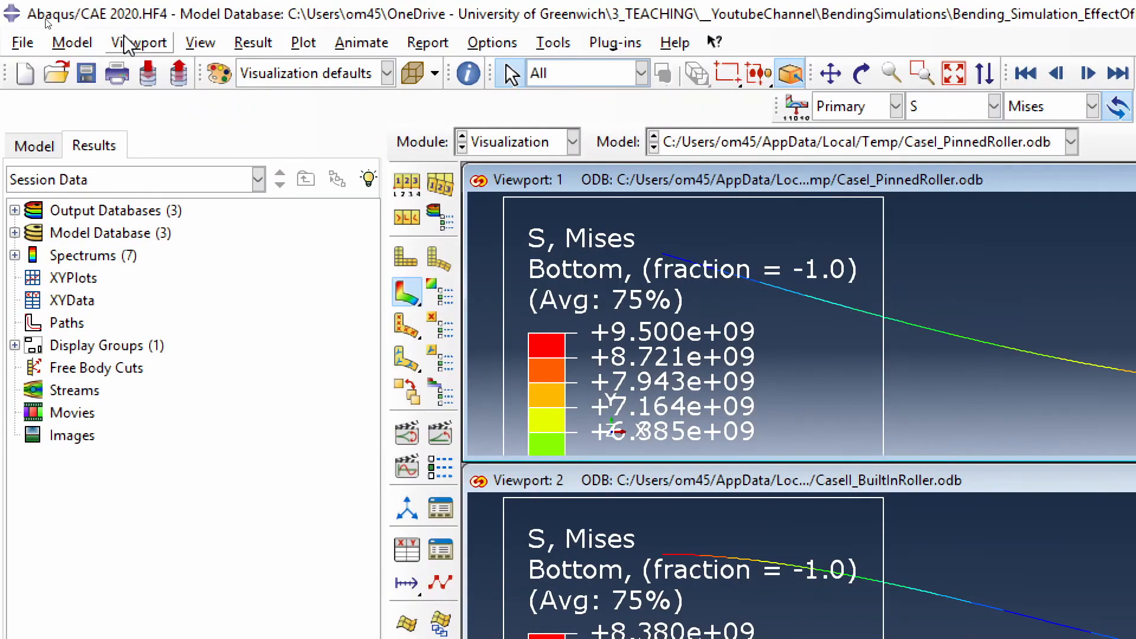
click(217, 47)
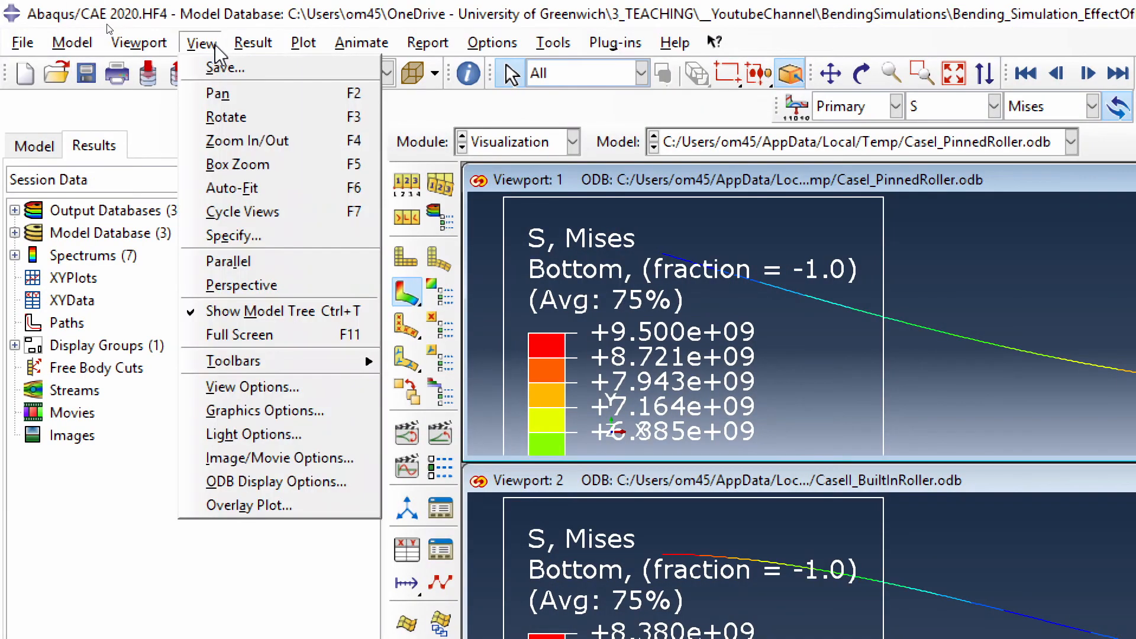
click(283, 482)
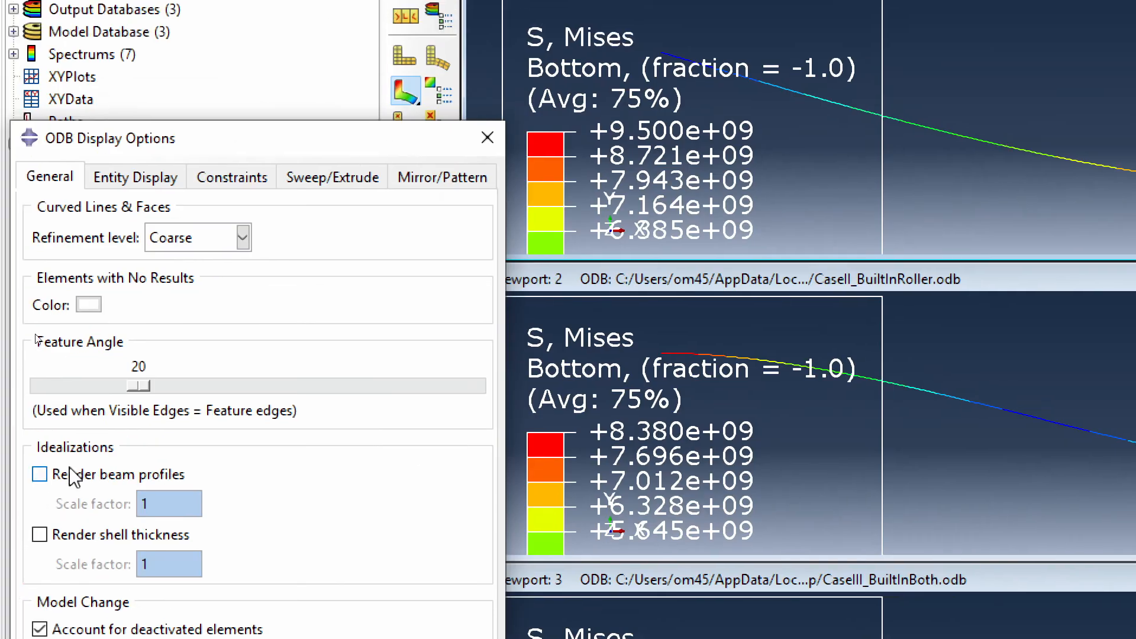
click(72, 476)
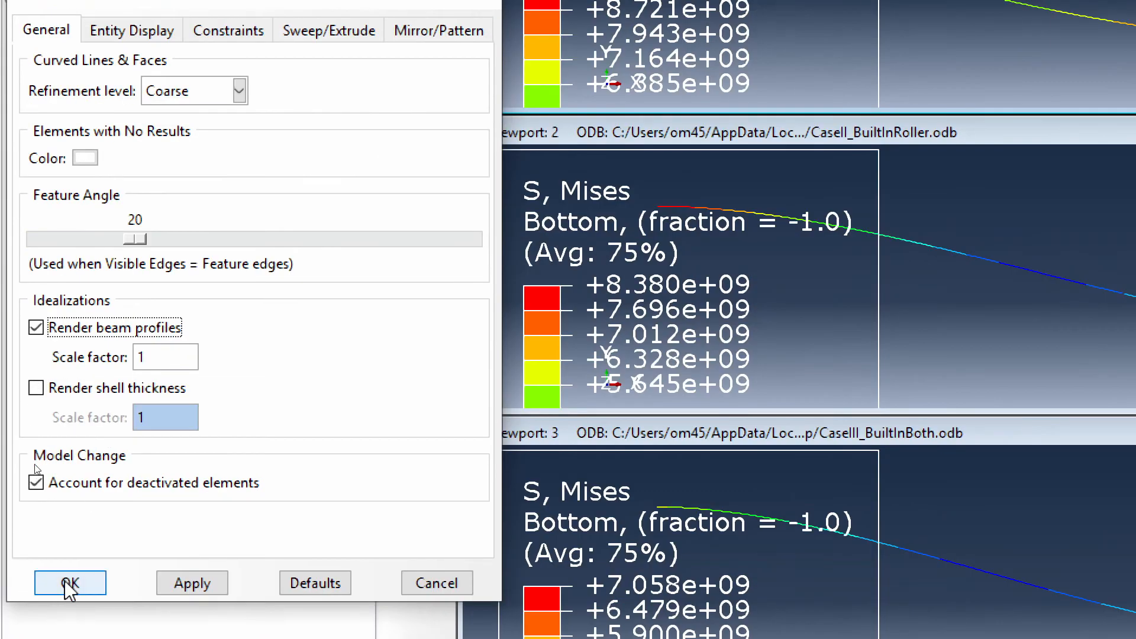
click(70, 583)
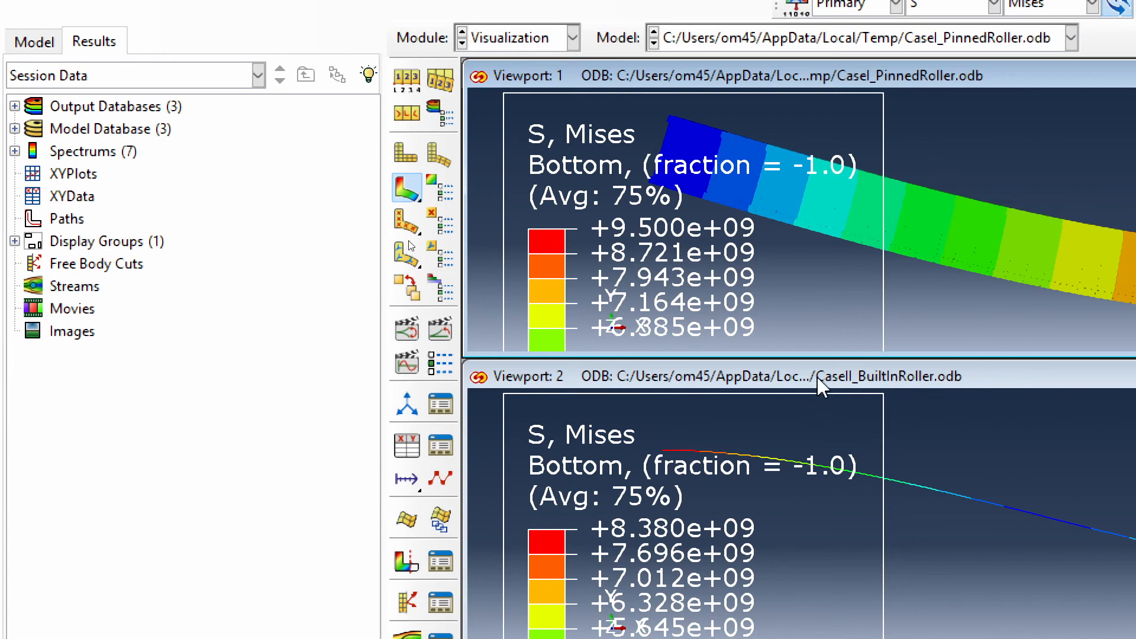
- Turn on beam profile rendering for the results in Viewport 2 and Viewport 3
click(818, 378)
click(207, 45)
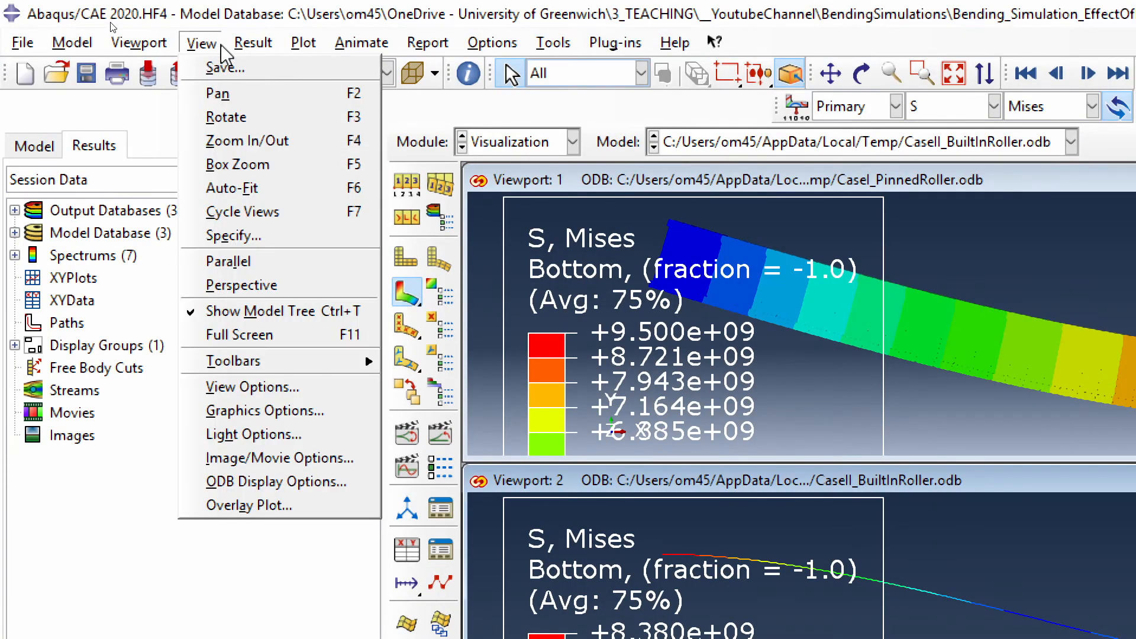
click(237, 495)
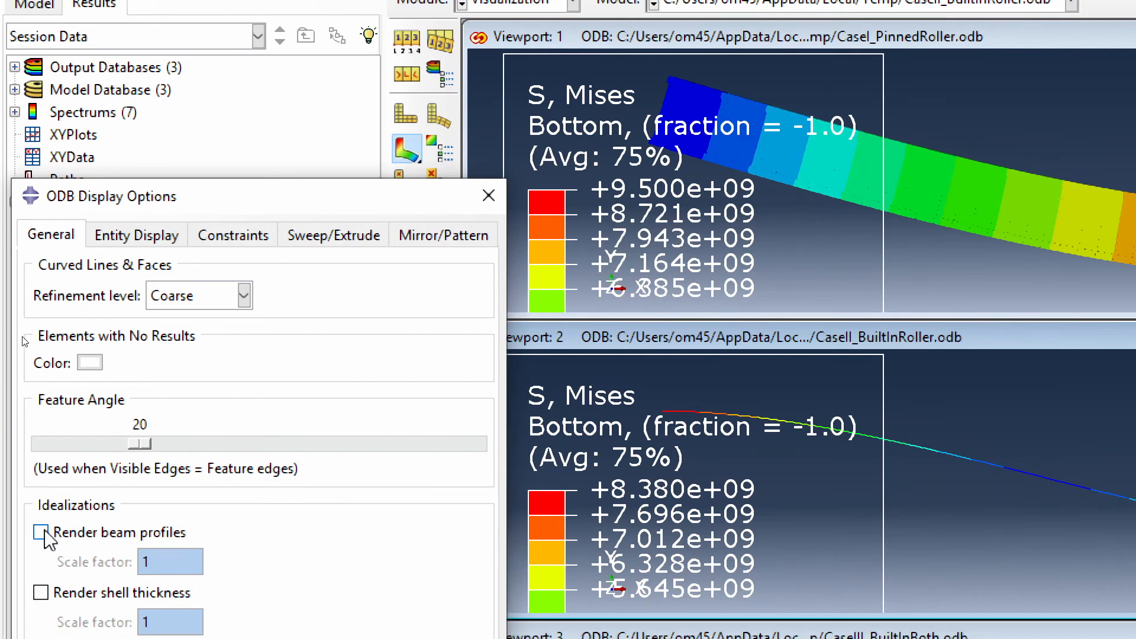
click(40, 530)
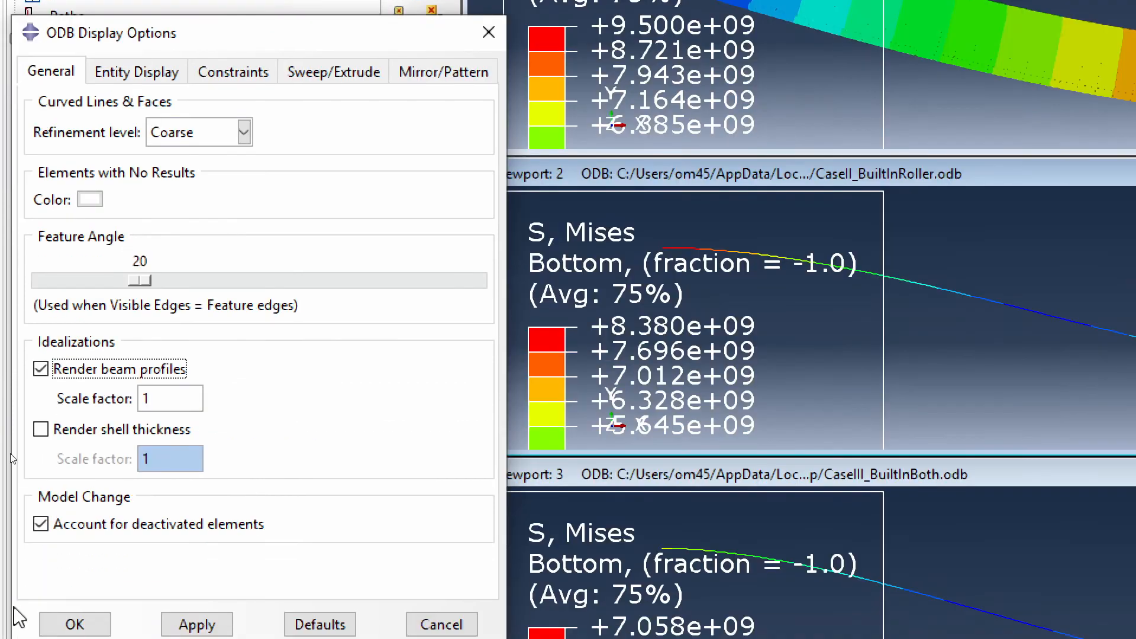
click(72, 622)
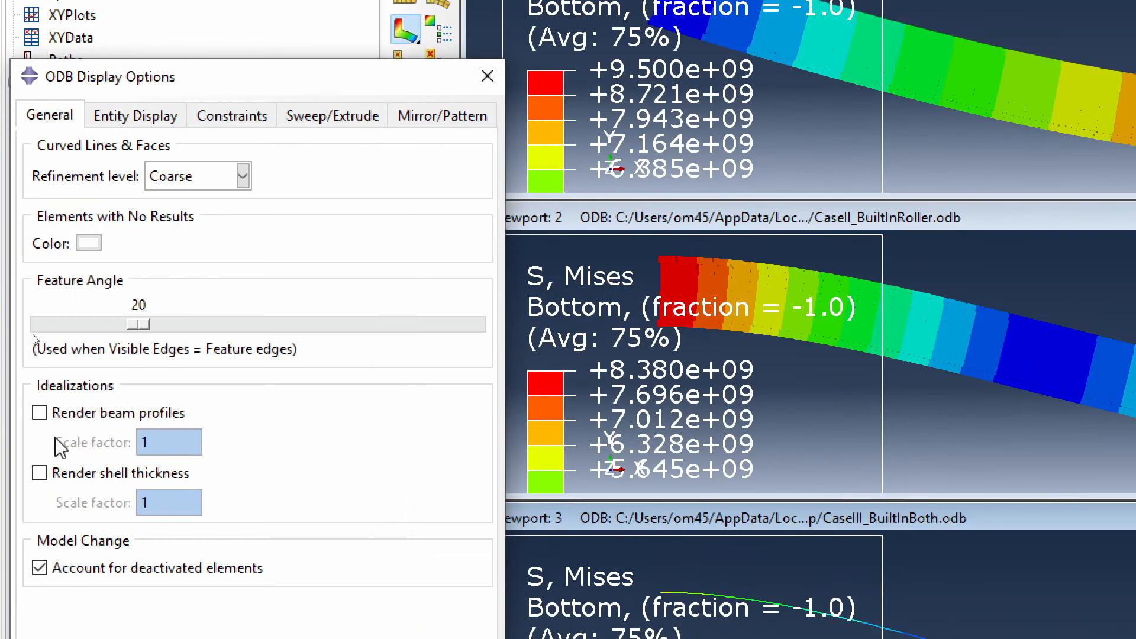
click(59, 414)
click(74, 619)
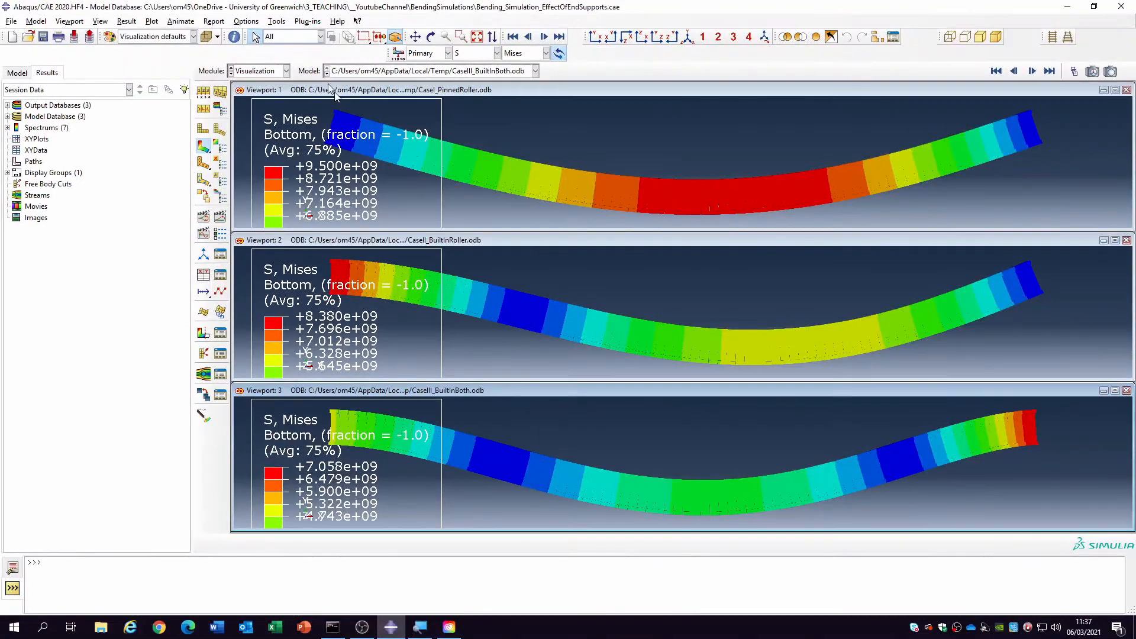
- Examine the Mises stress distribution along the rendered I-beams from several angles, comparing the three support cases
click(431, 37)
drag(626, 197, 657, 216)
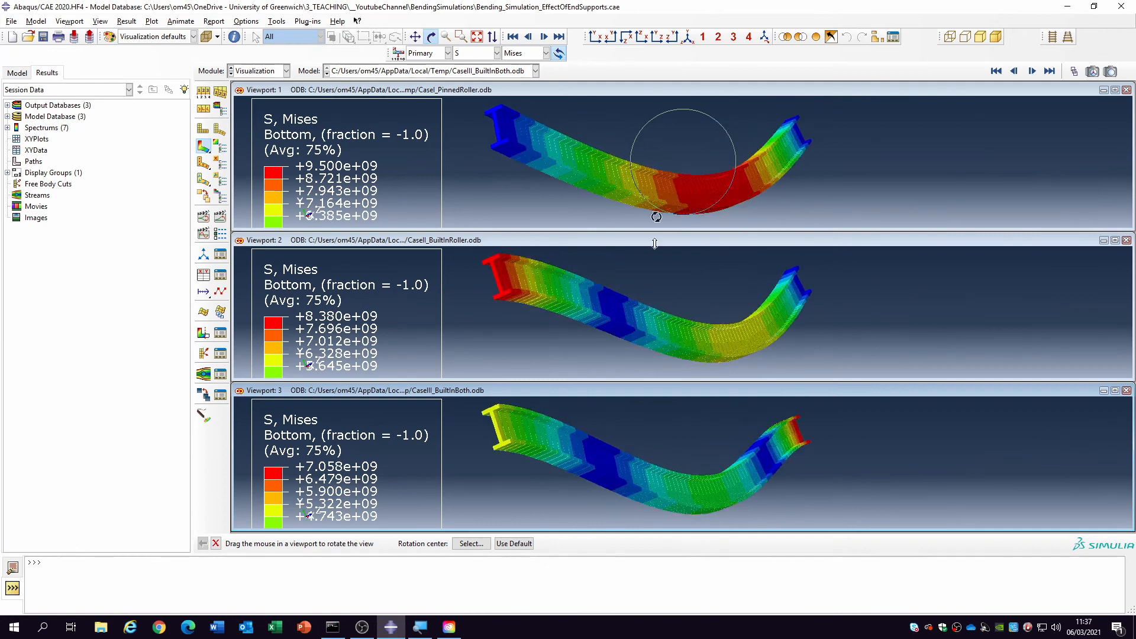
drag(698, 332, 674, 251)
drag(673, 200, 717, 185)
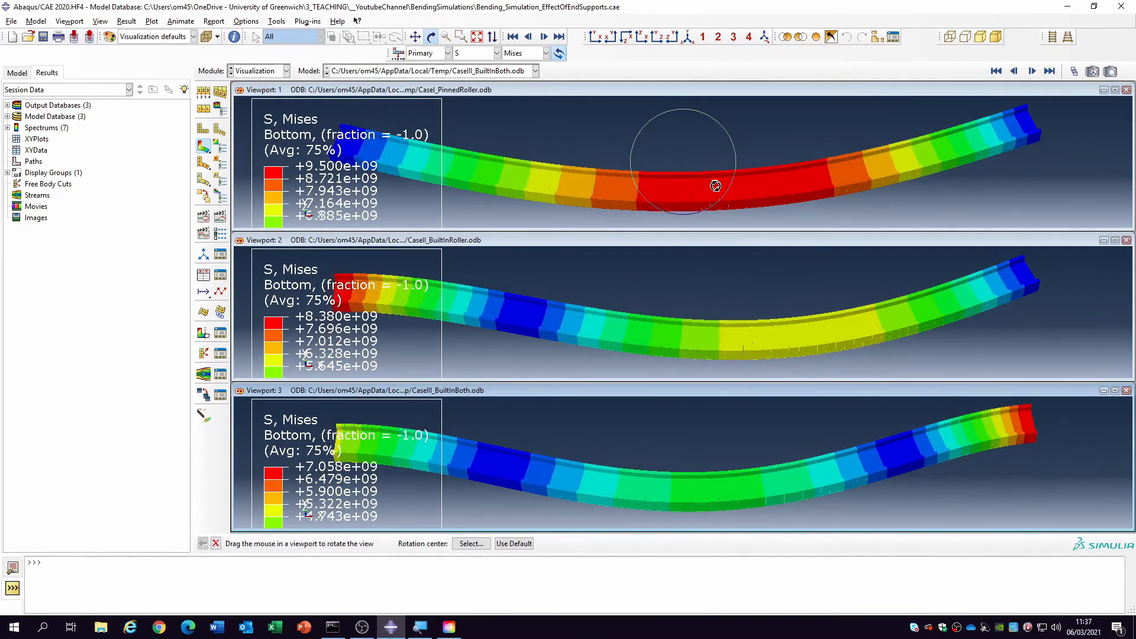
drag(730, 307, 704, 309)
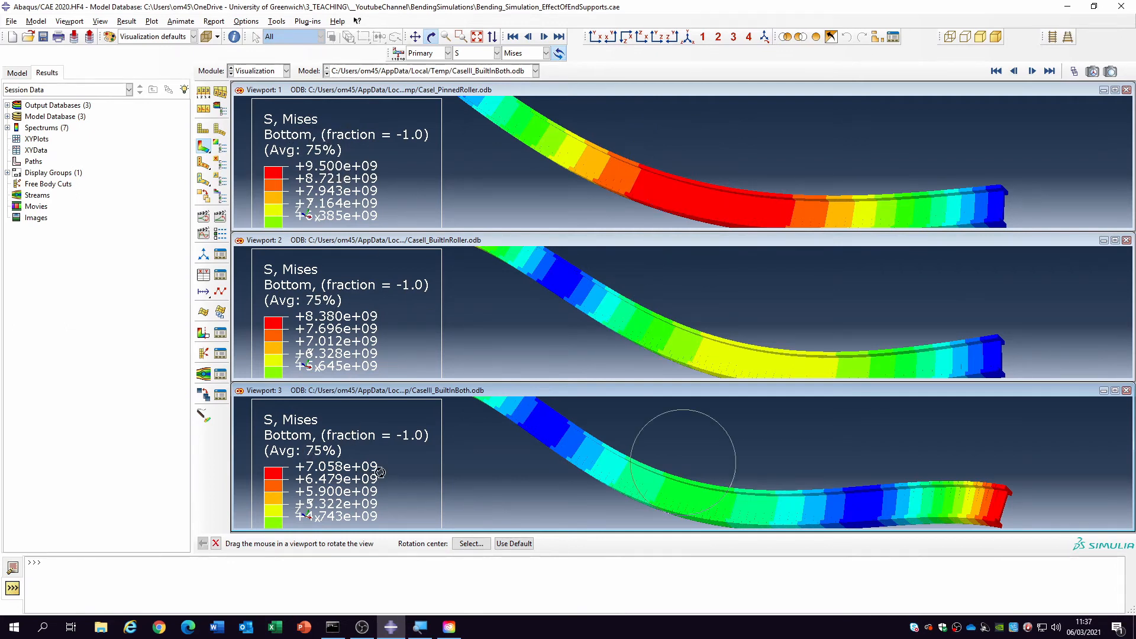
drag(705, 202, 692, 193)
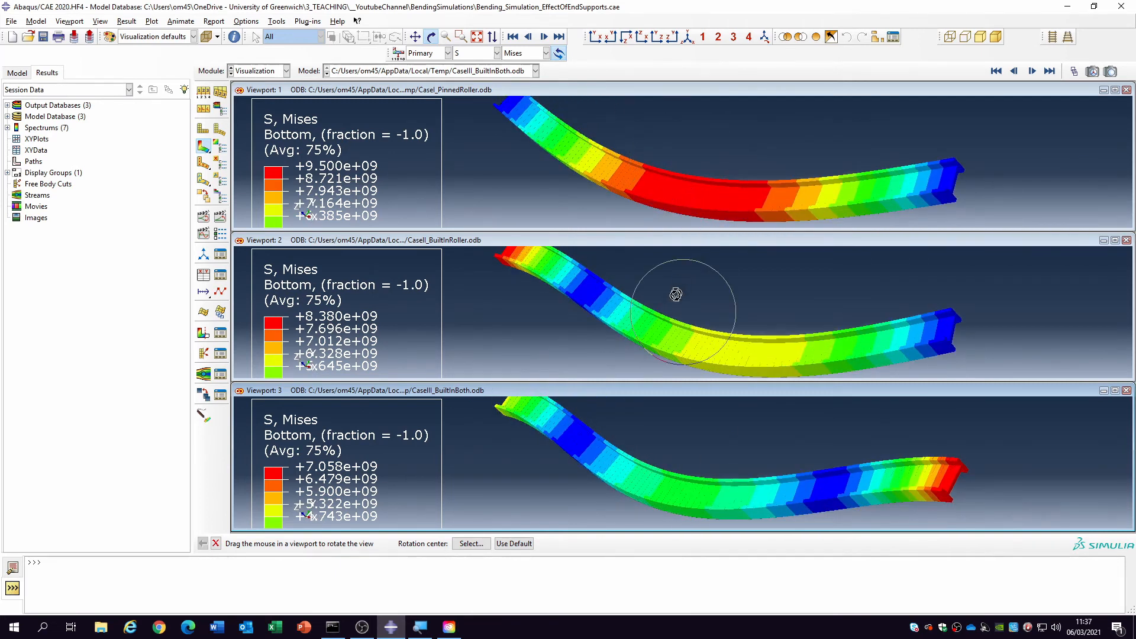
drag(648, 198, 791, 184)
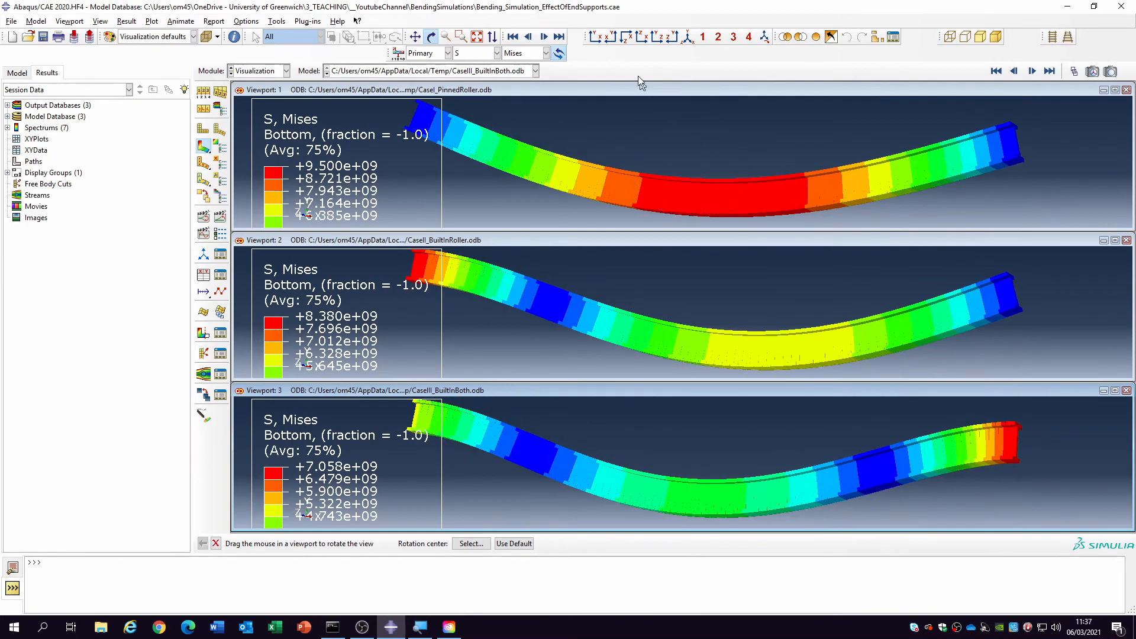
click(596, 38)
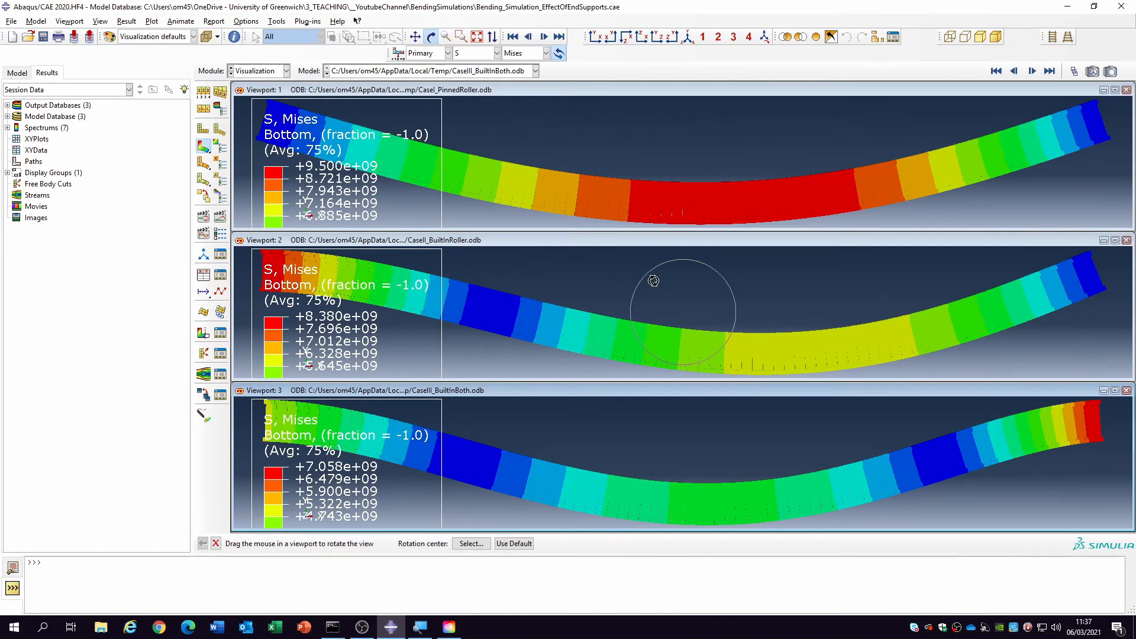
drag(682, 212, 694, 217)
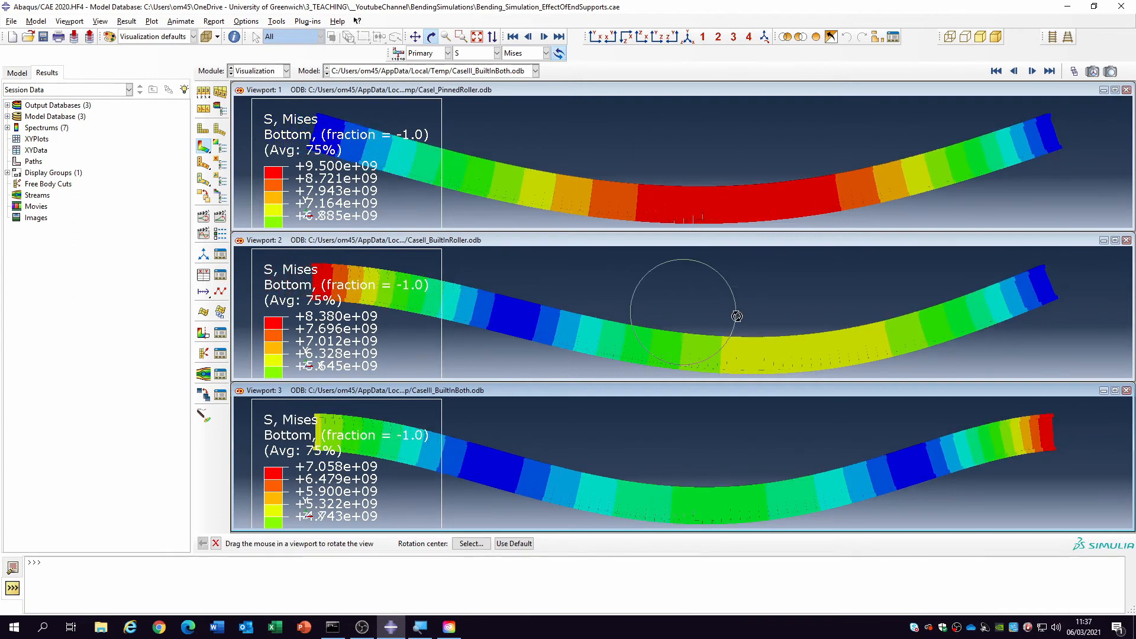
drag(737, 317, 741, 316)
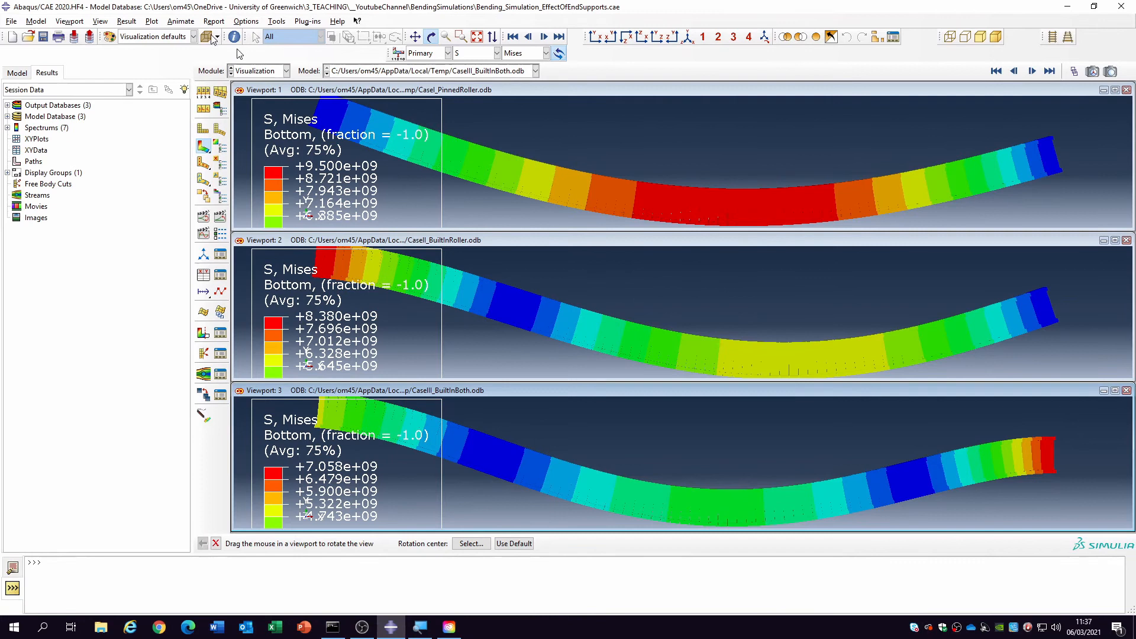
- Tile the three viewports vertically and place the beams below their contour legends
click(71, 21)
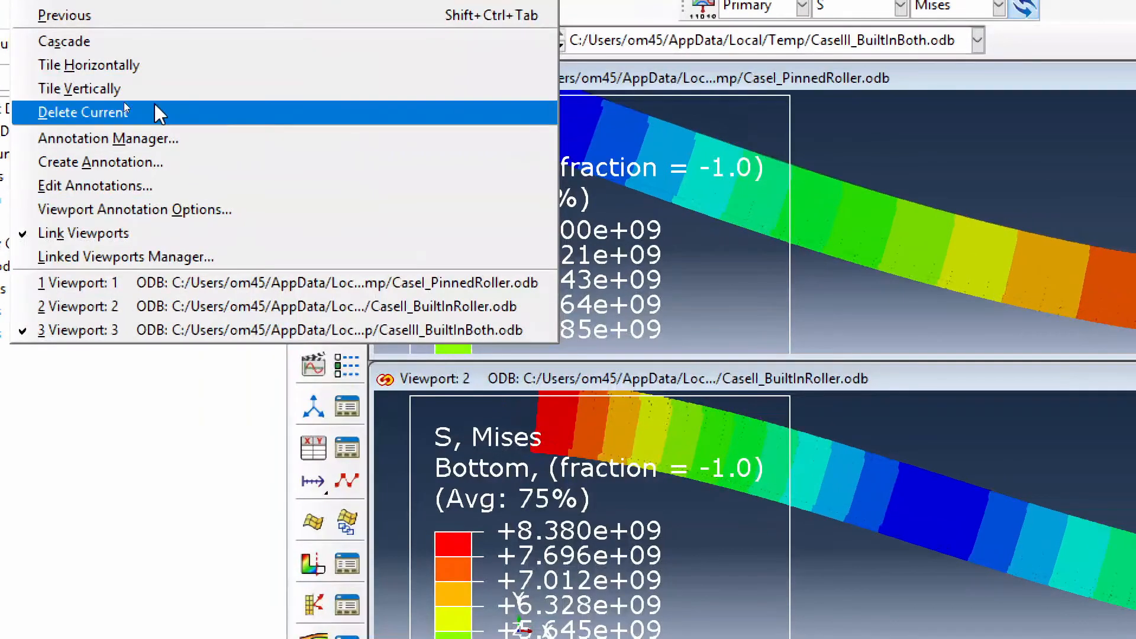
click(88, 95)
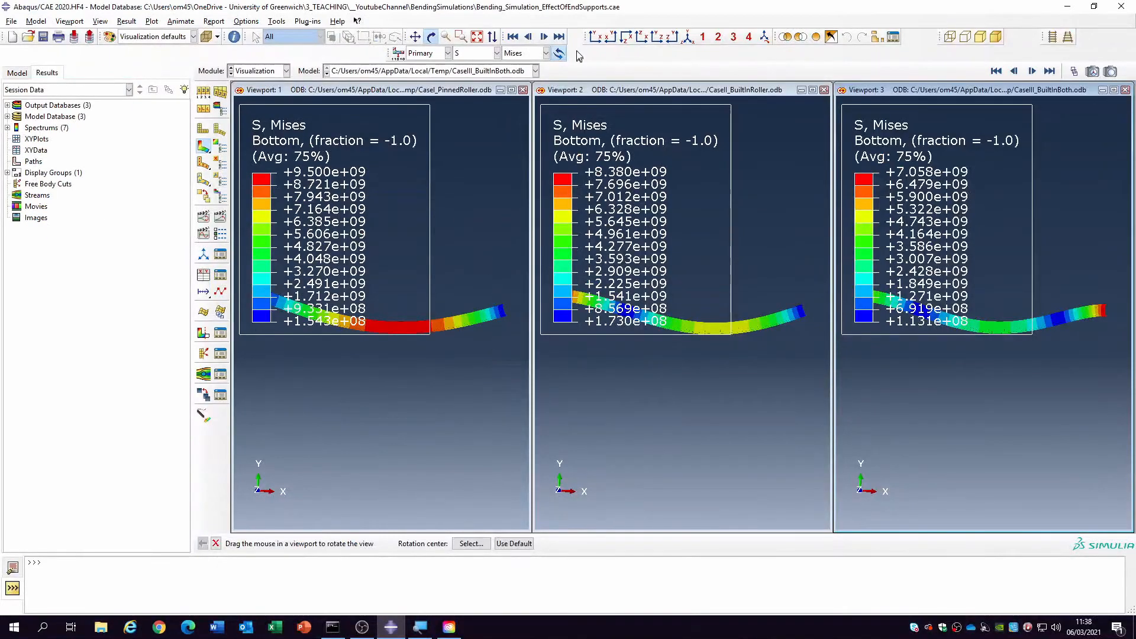
click(414, 37)
drag(493, 307, 493, 405)
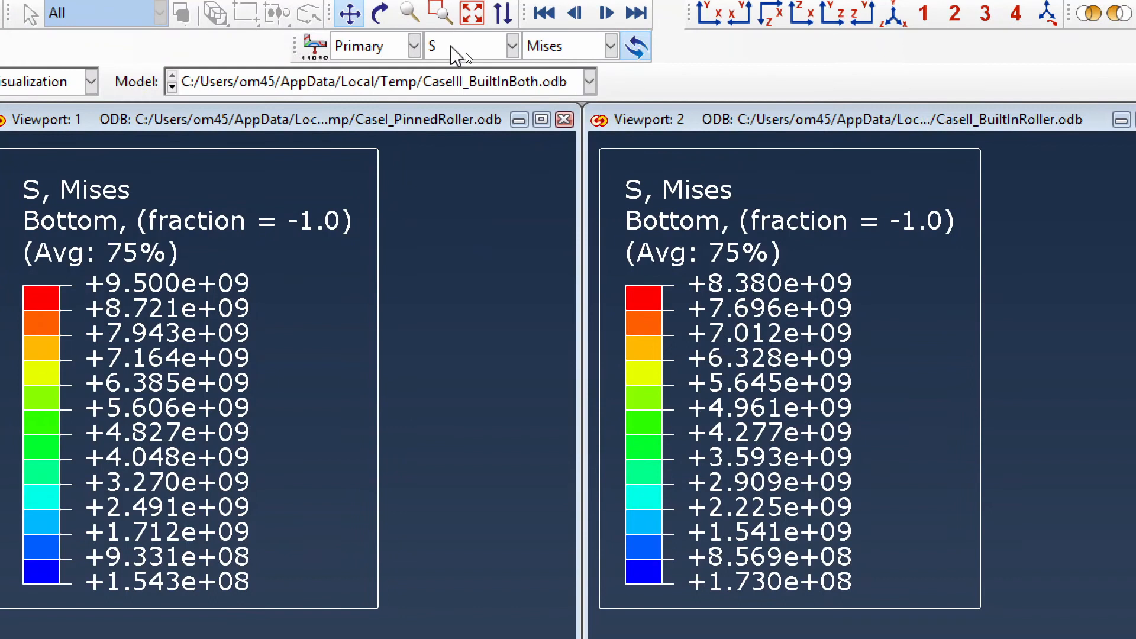
- Switch the contour plots in all three viewports to the vertical displacement component U2
click(451, 47)
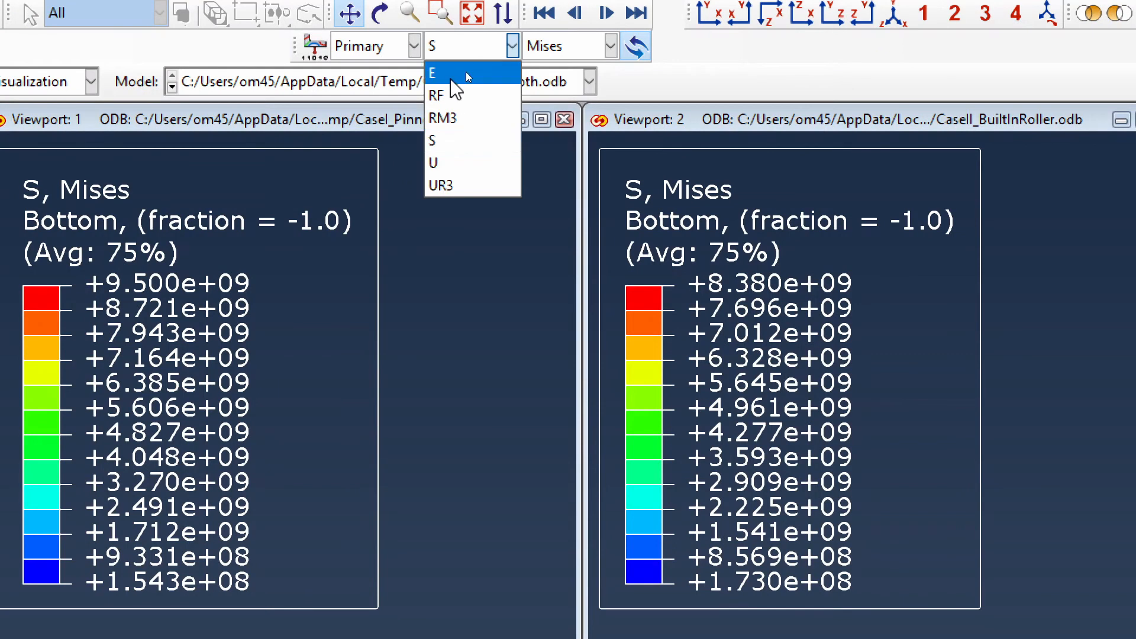
click(476, 162)
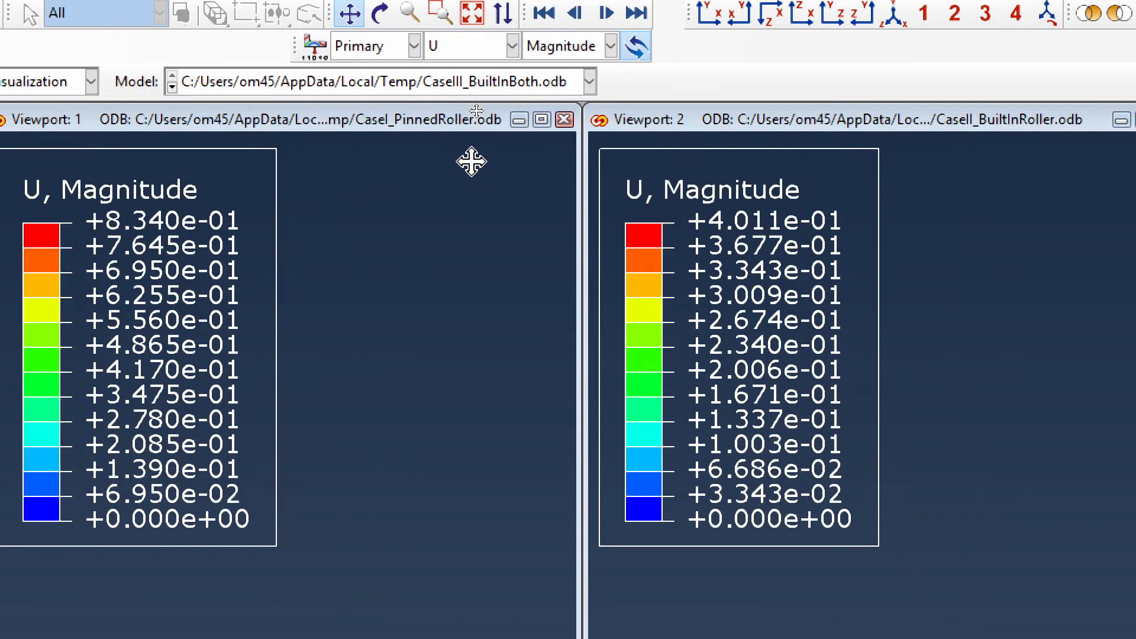
click(581, 45)
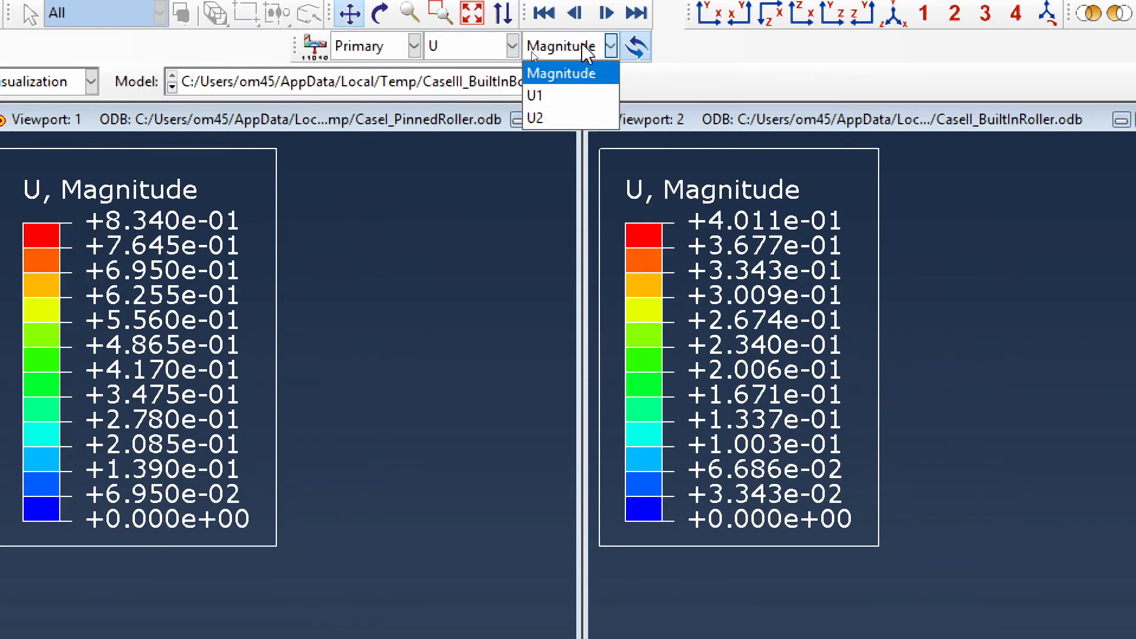
click(563, 119)
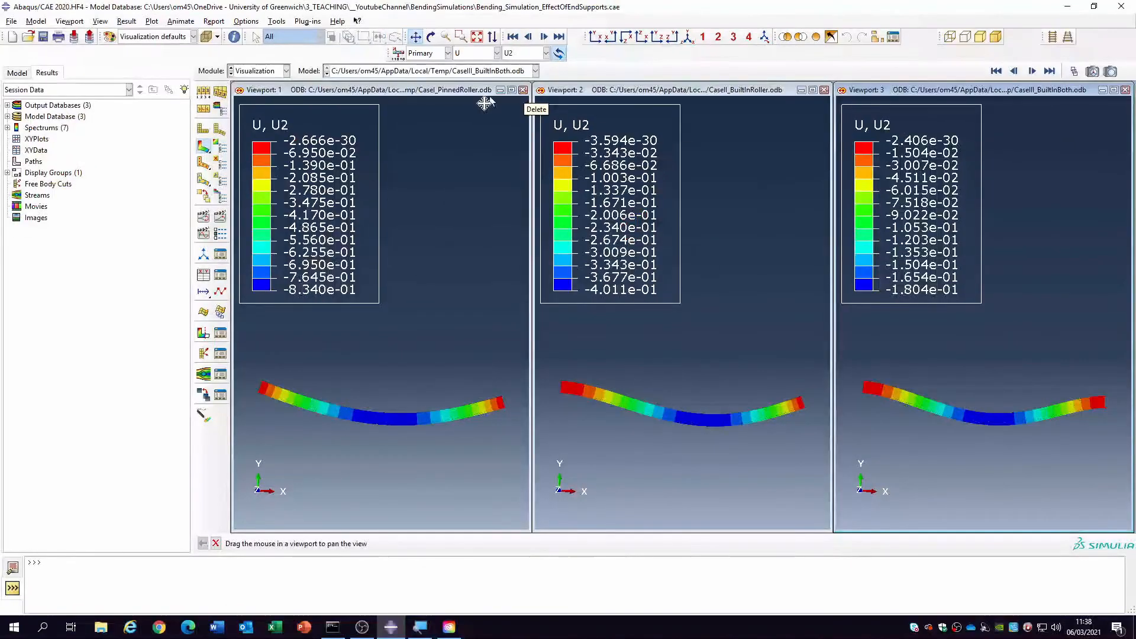
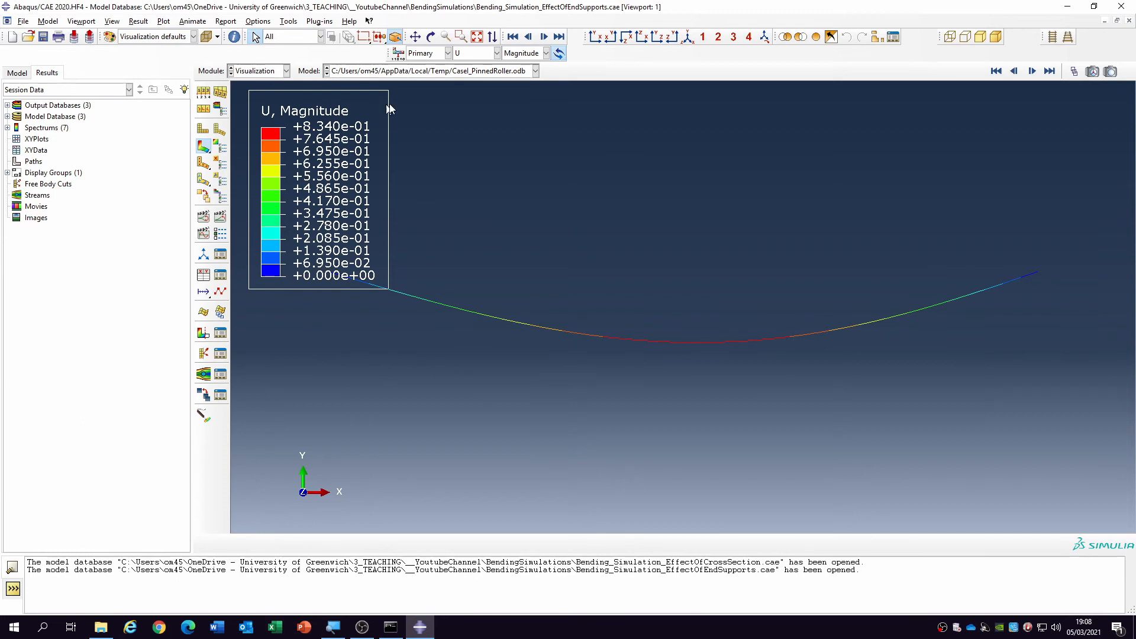
- View the contour plot on the deformed shape for the BuiltInBoth results database
click(483, 72)
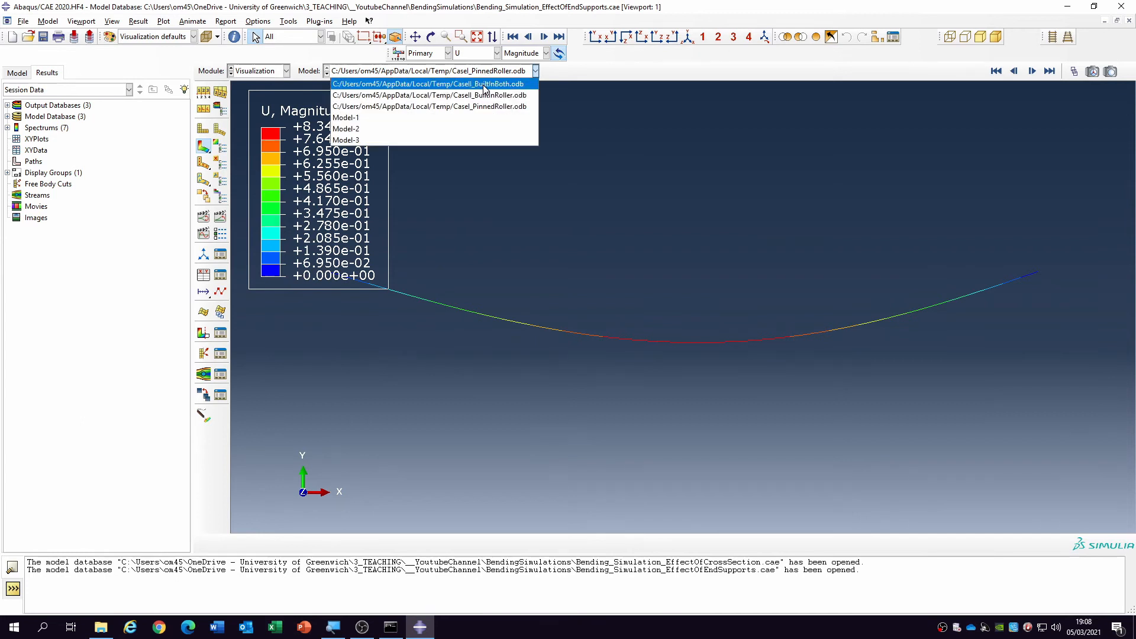
click(485, 84)
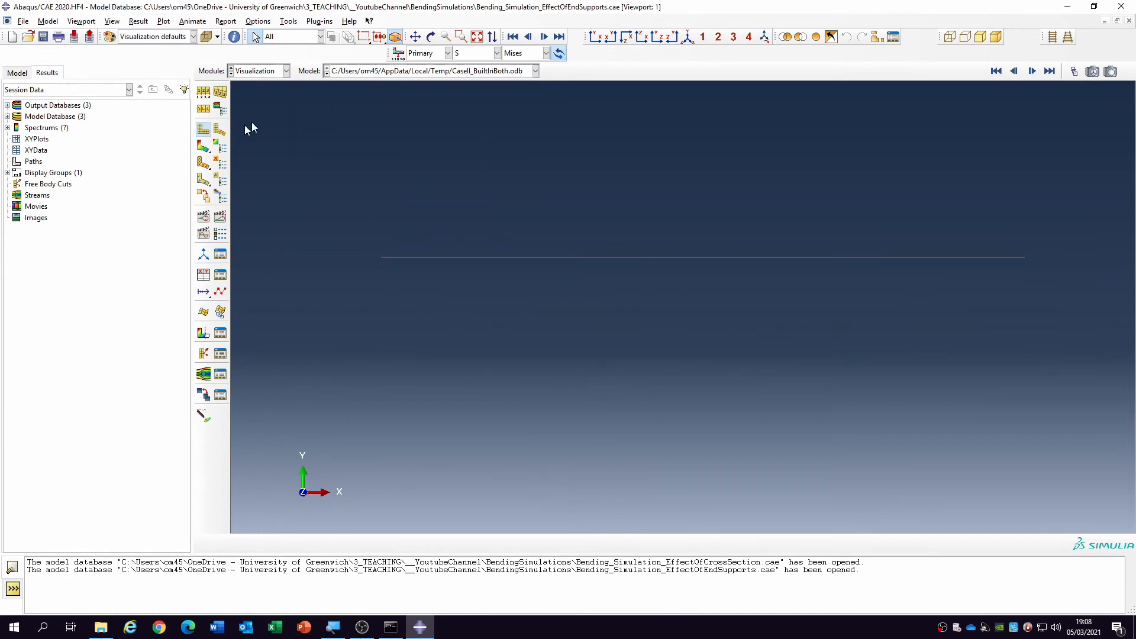
click(203, 145)
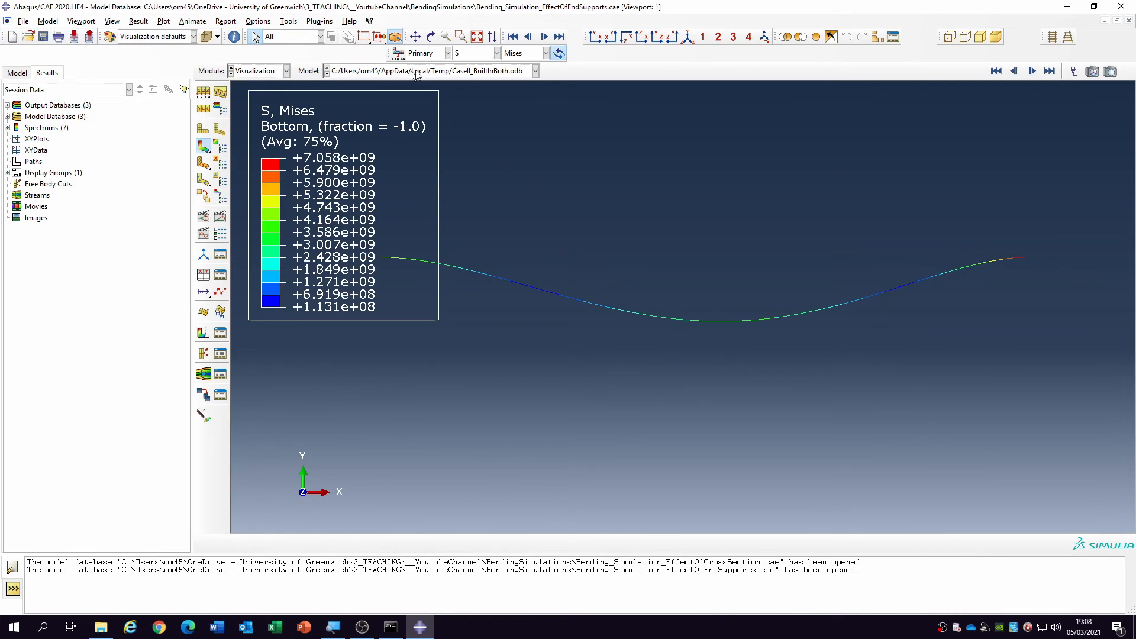
- Display the contour plot on the deformed shape for the CaseI_PinnedRoller results database
click(463, 71)
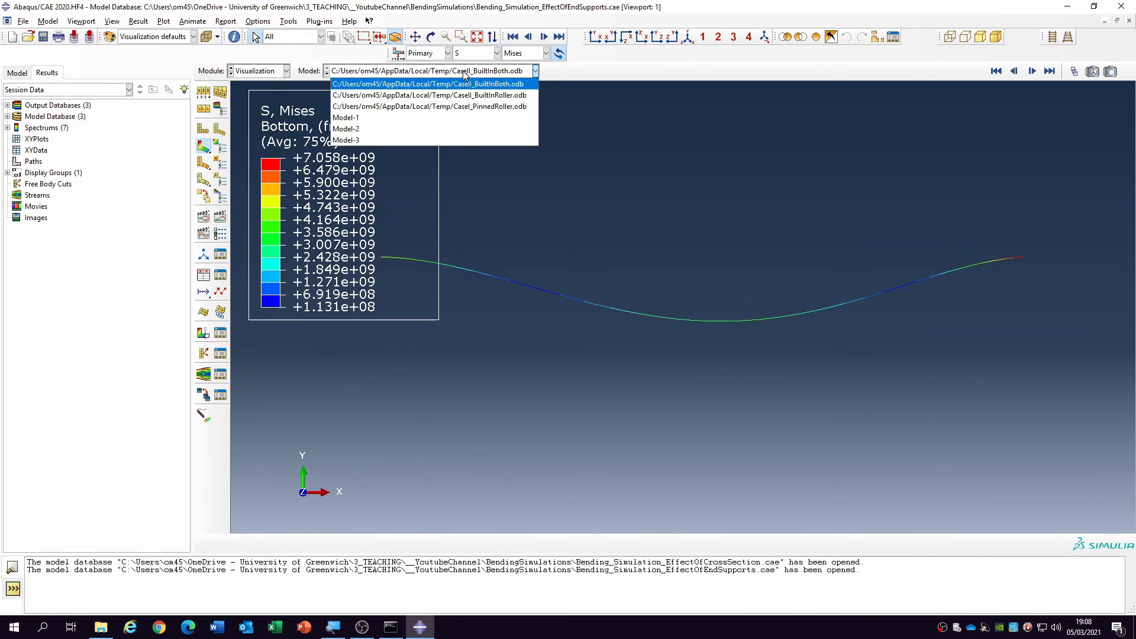
click(475, 107)
click(203, 146)
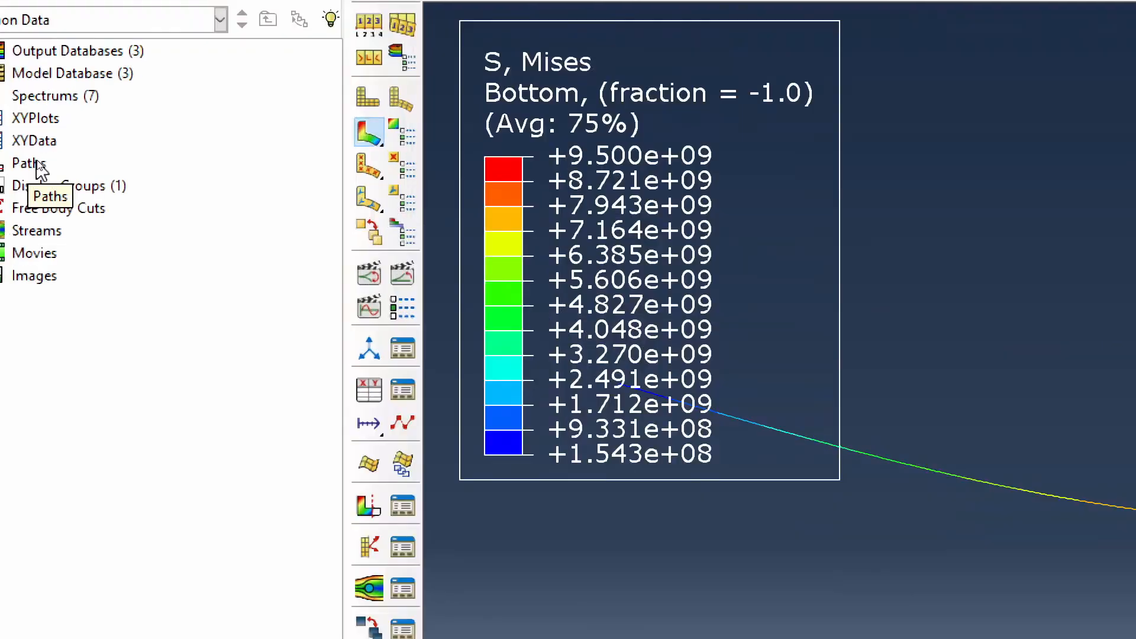
- Create a node-list path named CaseI_Path
click(36, 164)
double_click(36, 159)
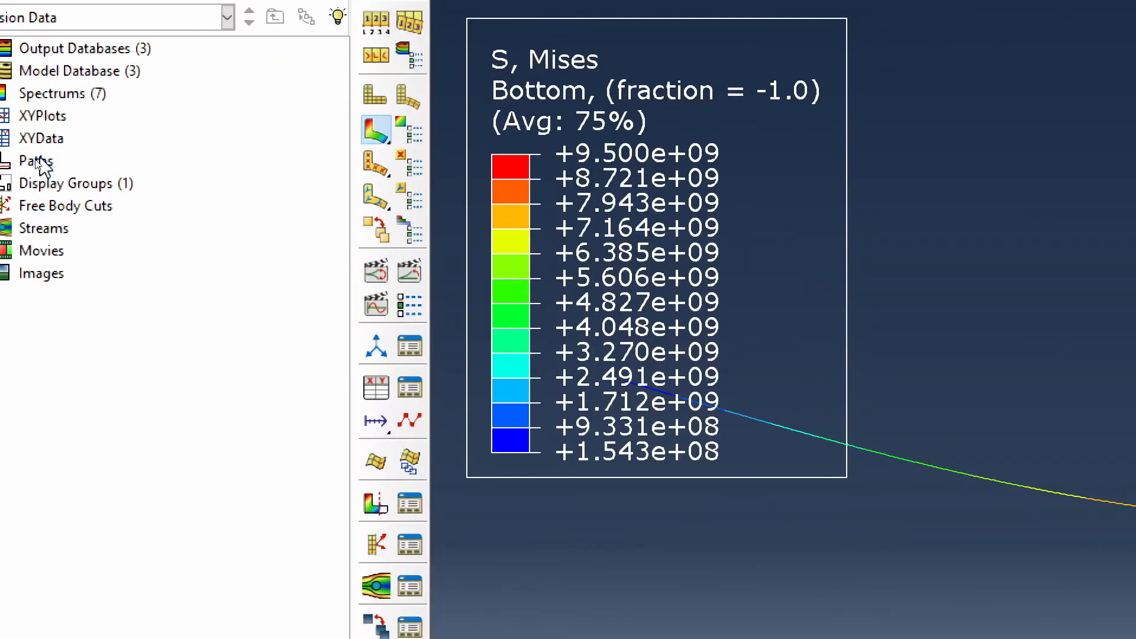
double_click(36, 161)
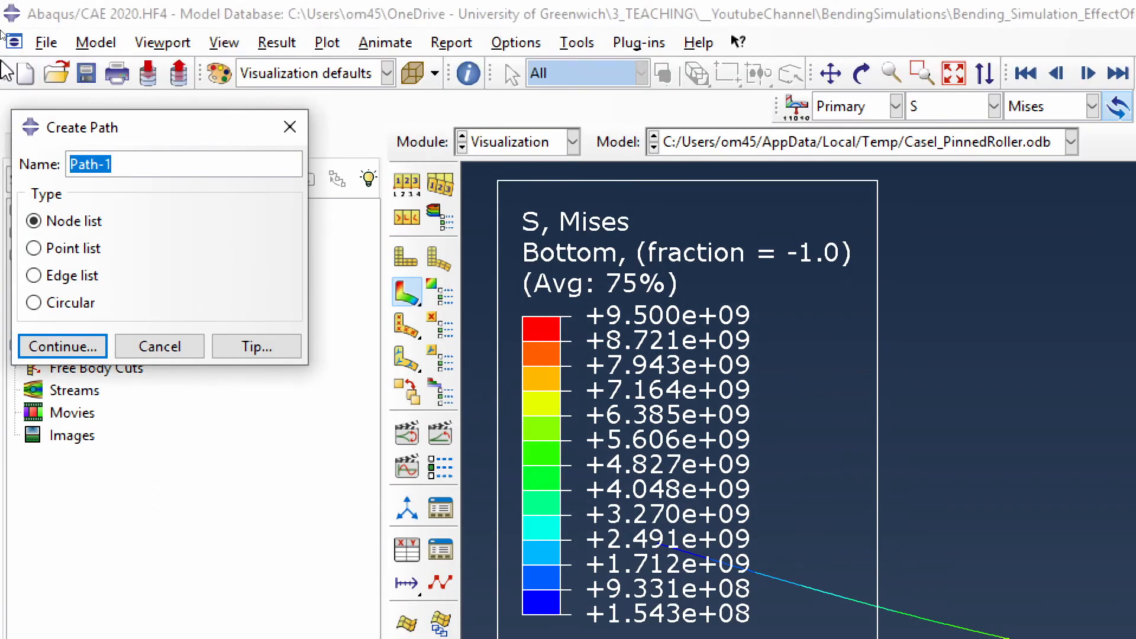
text(Casel_)
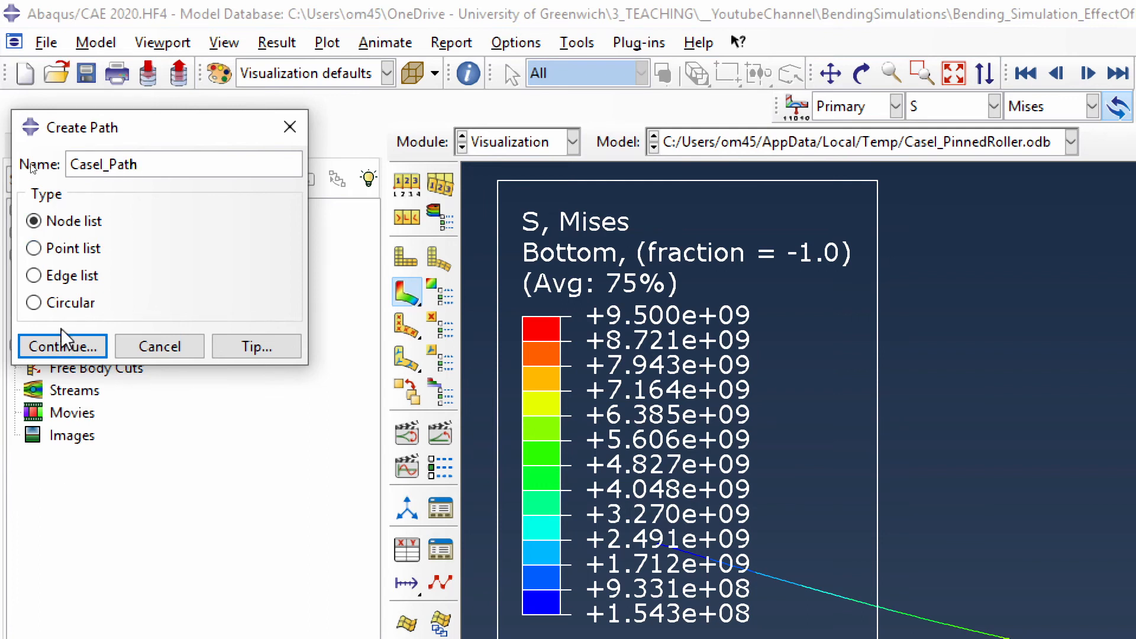
click(63, 347)
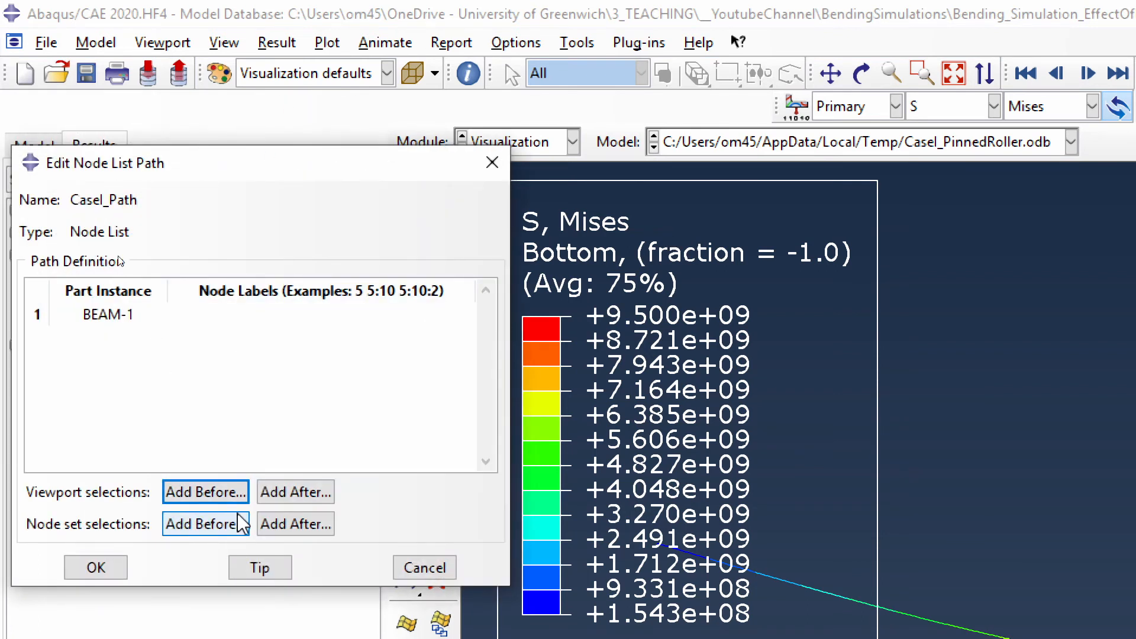
- Define CaseI_Path by the beam's two end nodes, running from node 1 to node 81
click(233, 496)
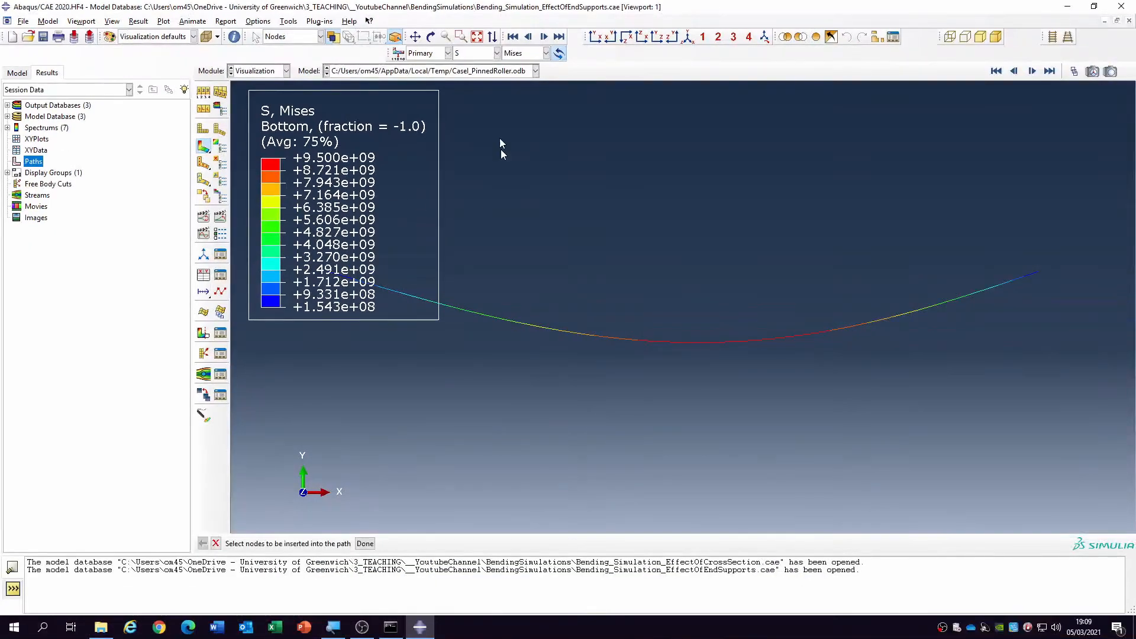
click(418, 38)
drag(634, 341, 634, 457)
right_click(611, 362)
click(644, 417)
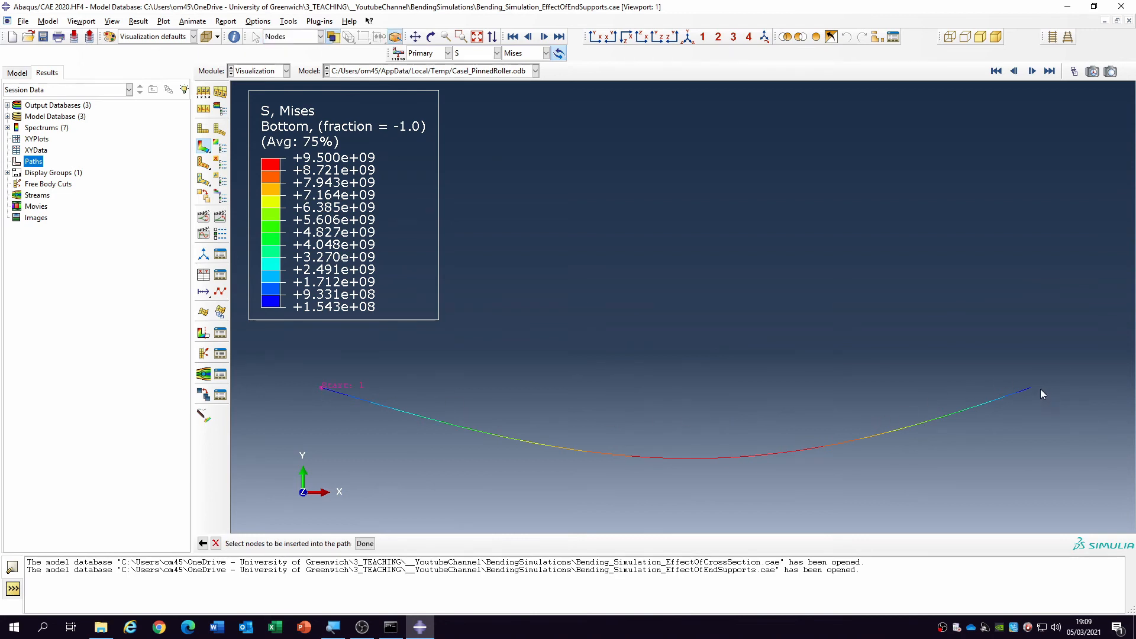
click(365, 543)
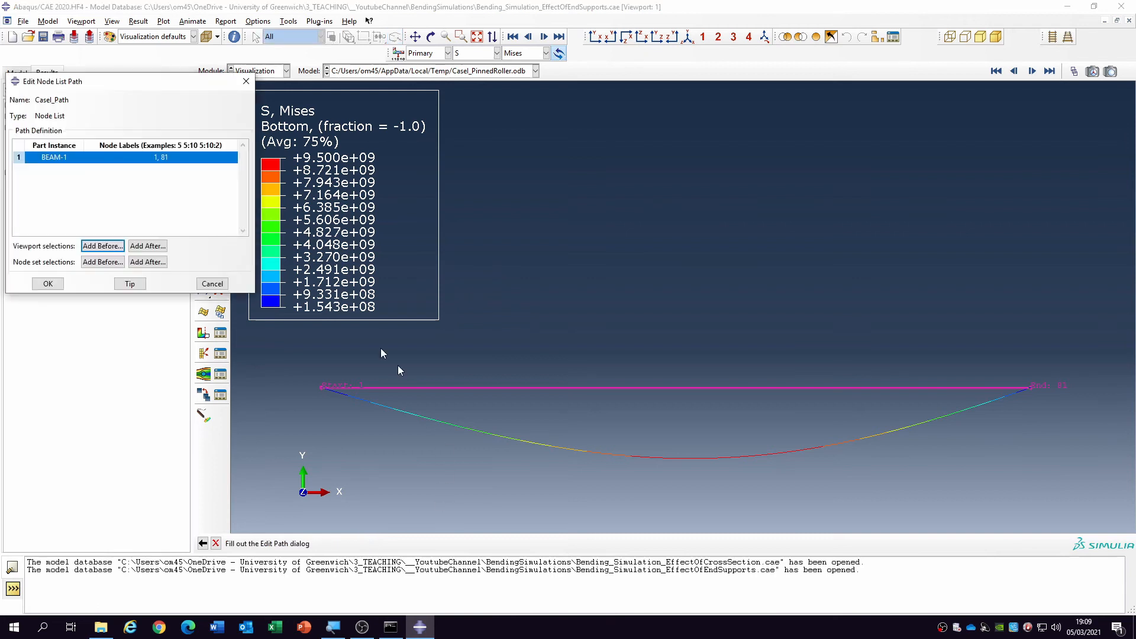
click(46, 283)
- Set up XY data from CaseI_Path, using the undeformed model shape and including intersections in the path points
double_click(34, 151)
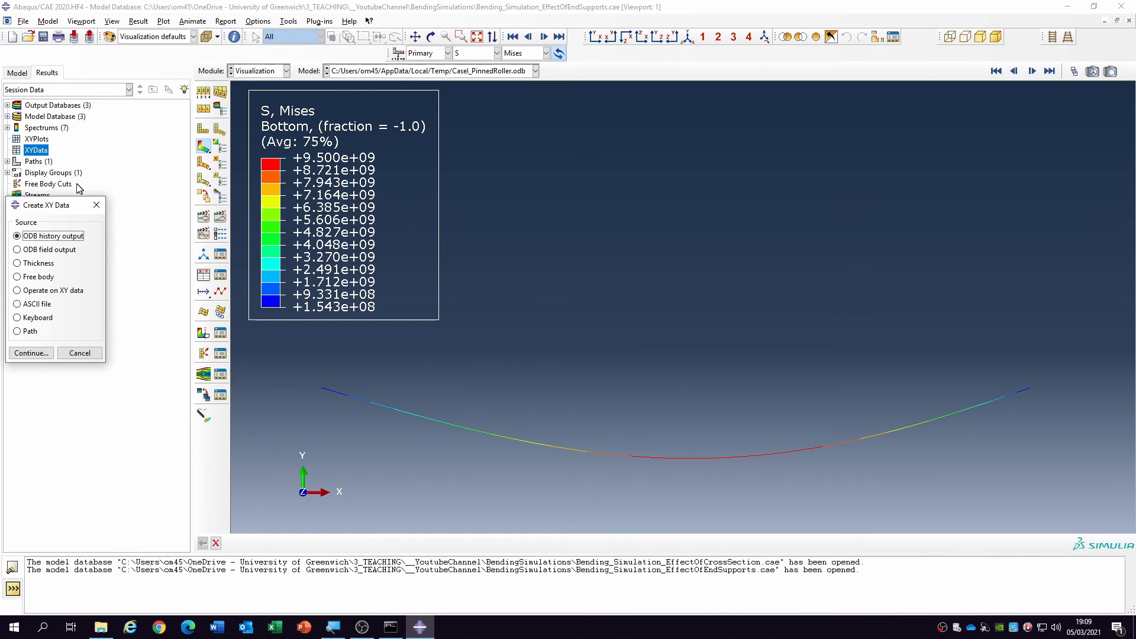
click(97, 205)
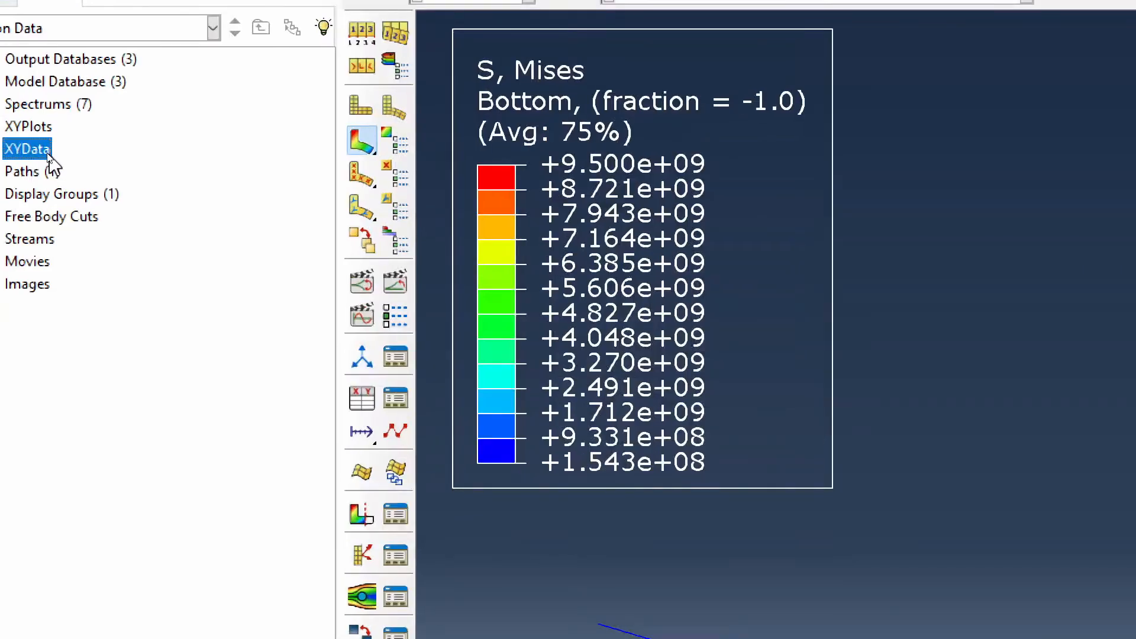
double_click(46, 151)
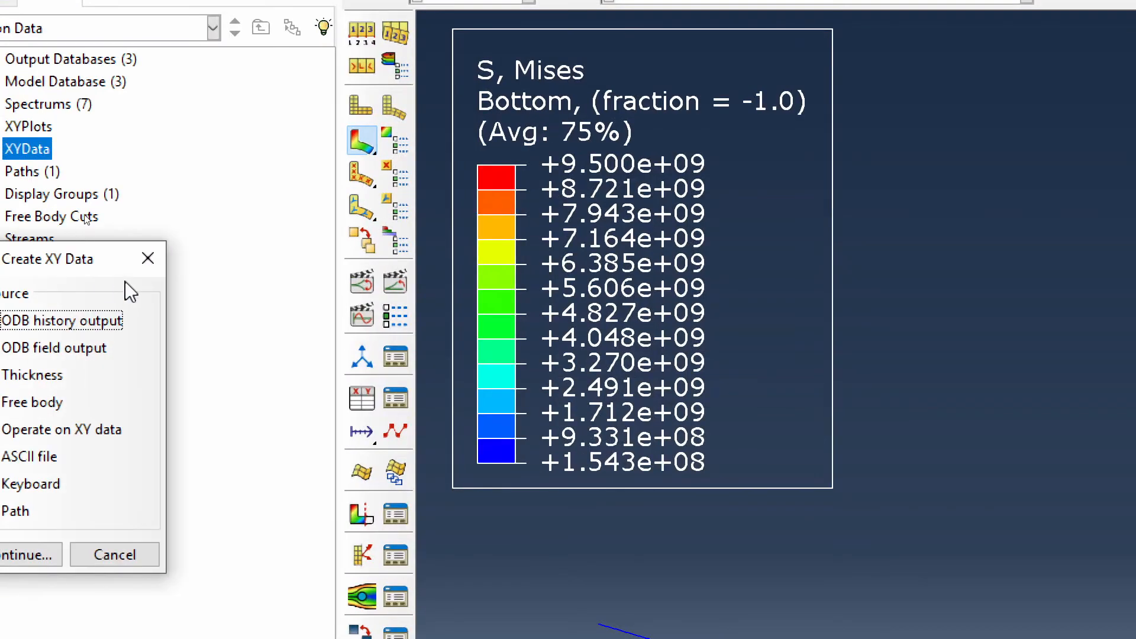
drag(126, 282, 587, 153)
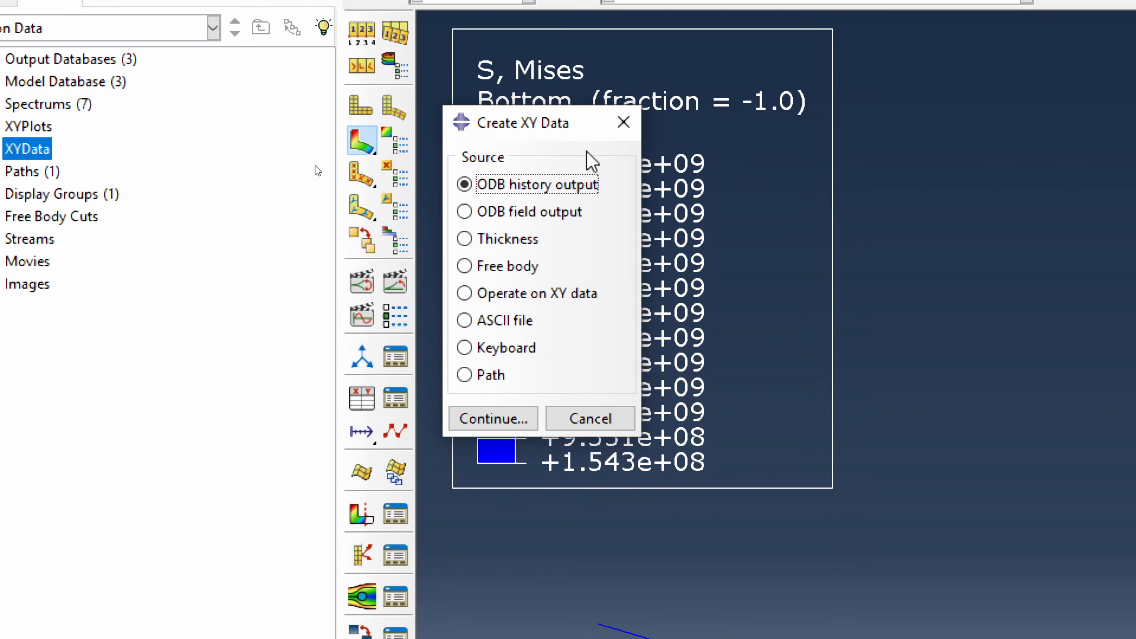
click(489, 379)
click(491, 418)
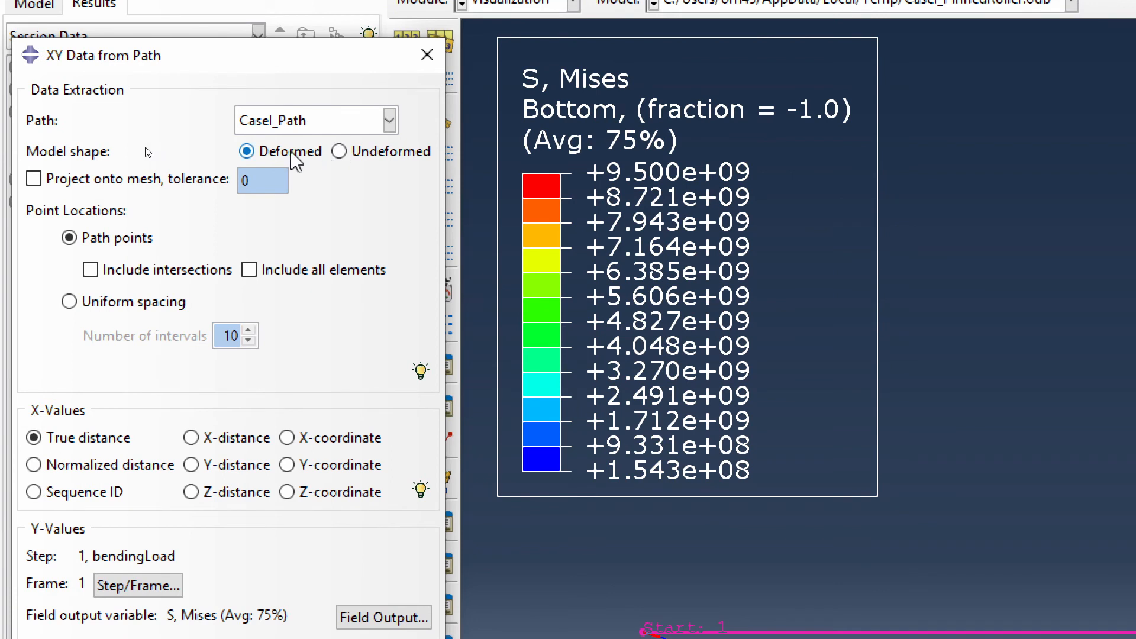
click(338, 152)
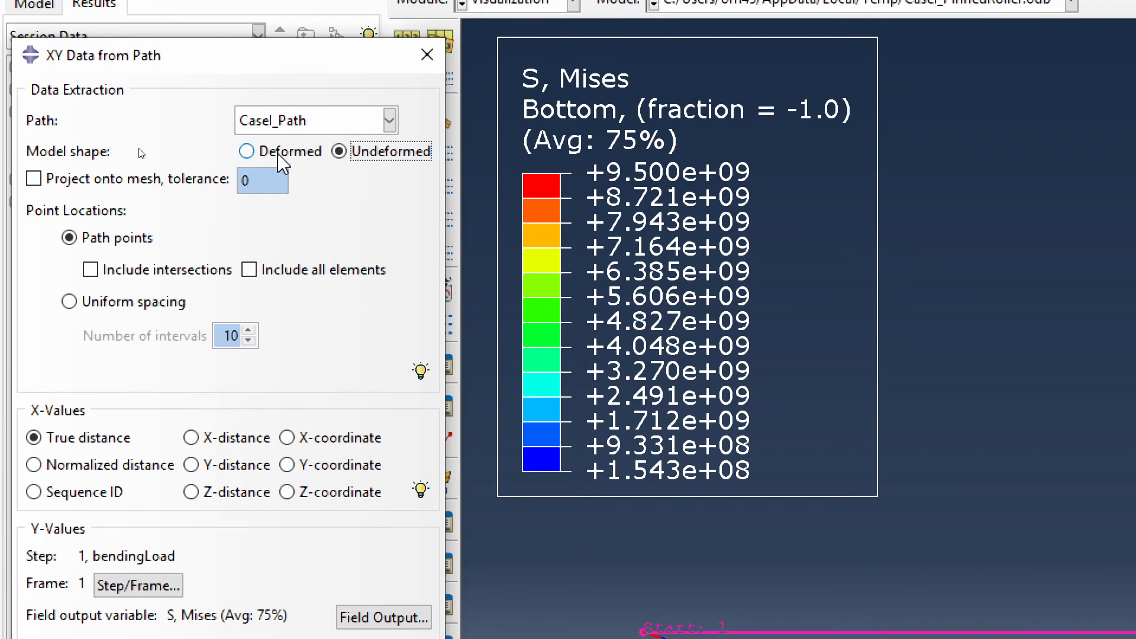
click(99, 273)
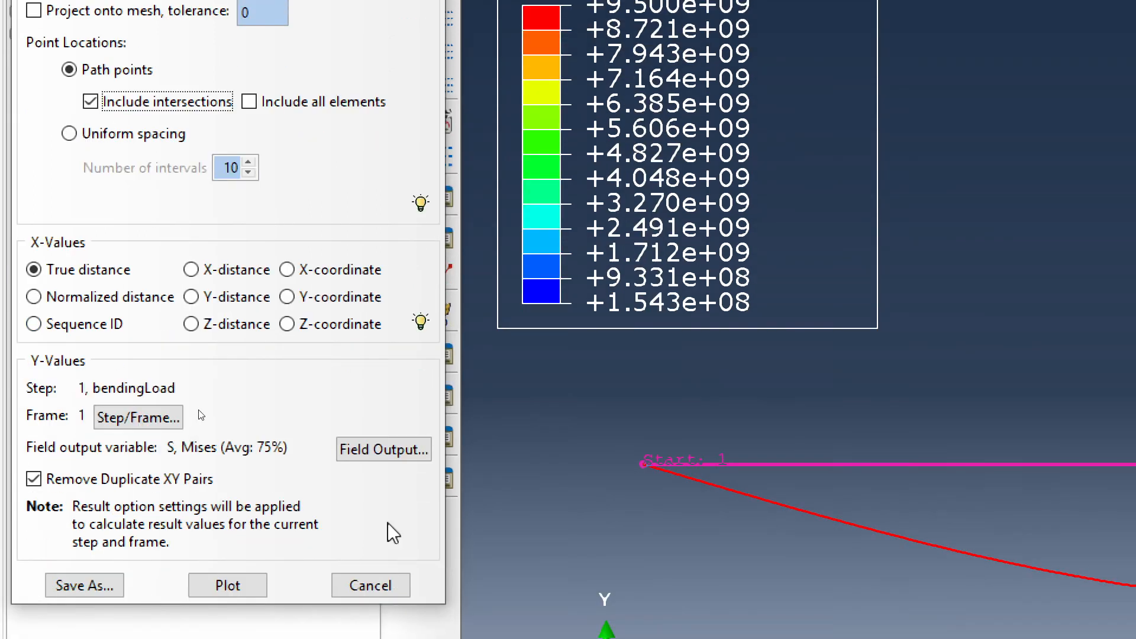
- Use the displacement component U2 as the Y values and plot it along CaseI_Path
click(373, 453)
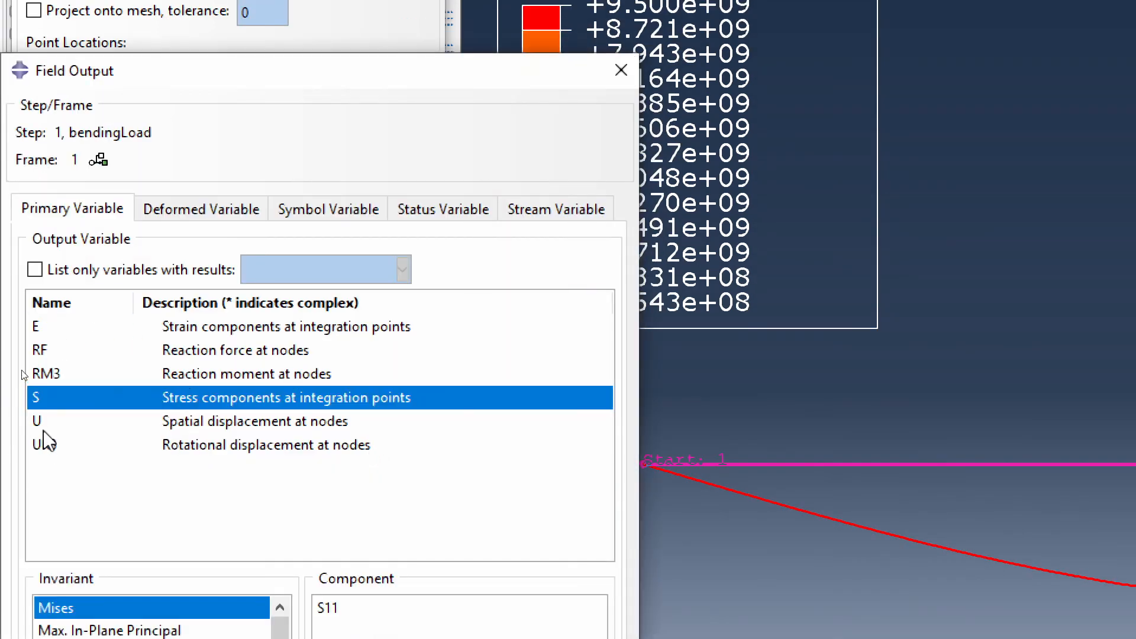
click(43, 428)
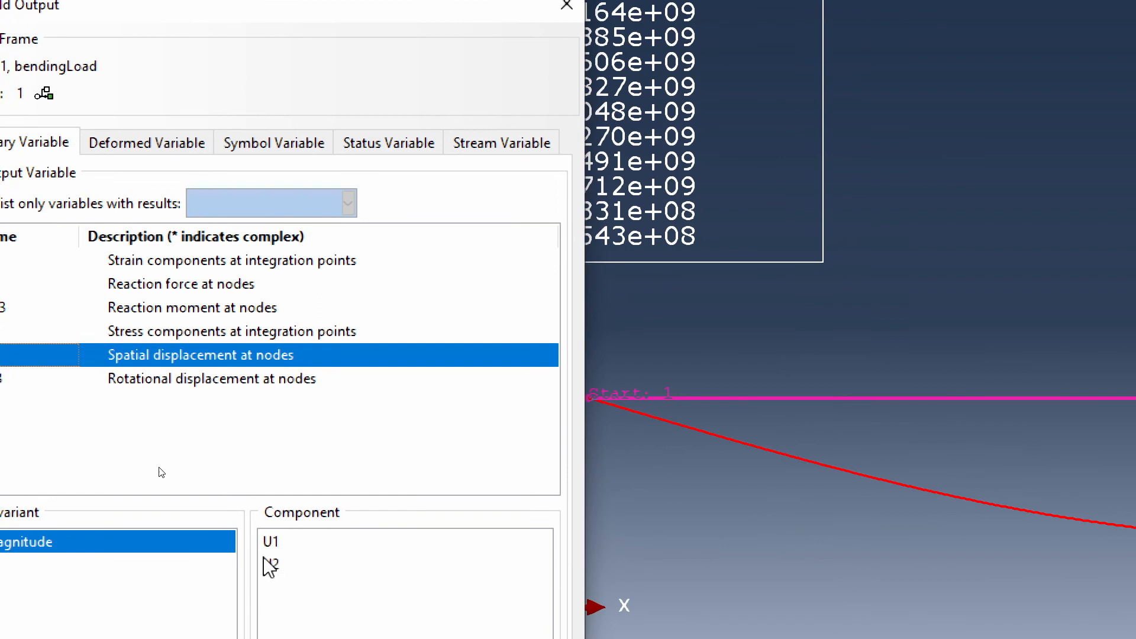
click(327, 631)
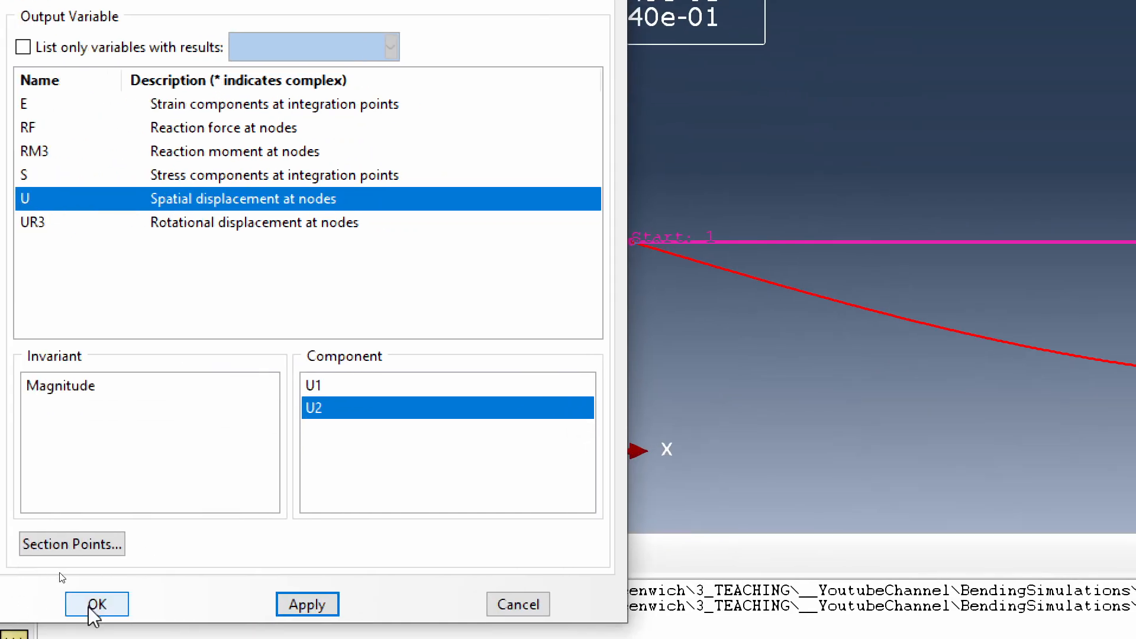
click(0, 610)
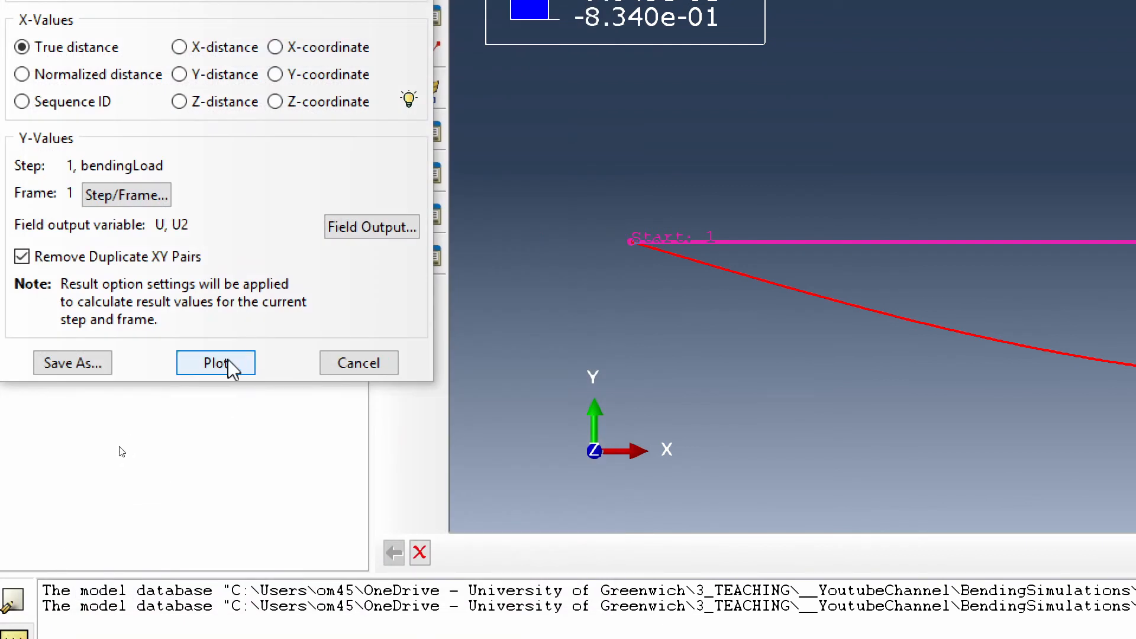
click(212, 360)
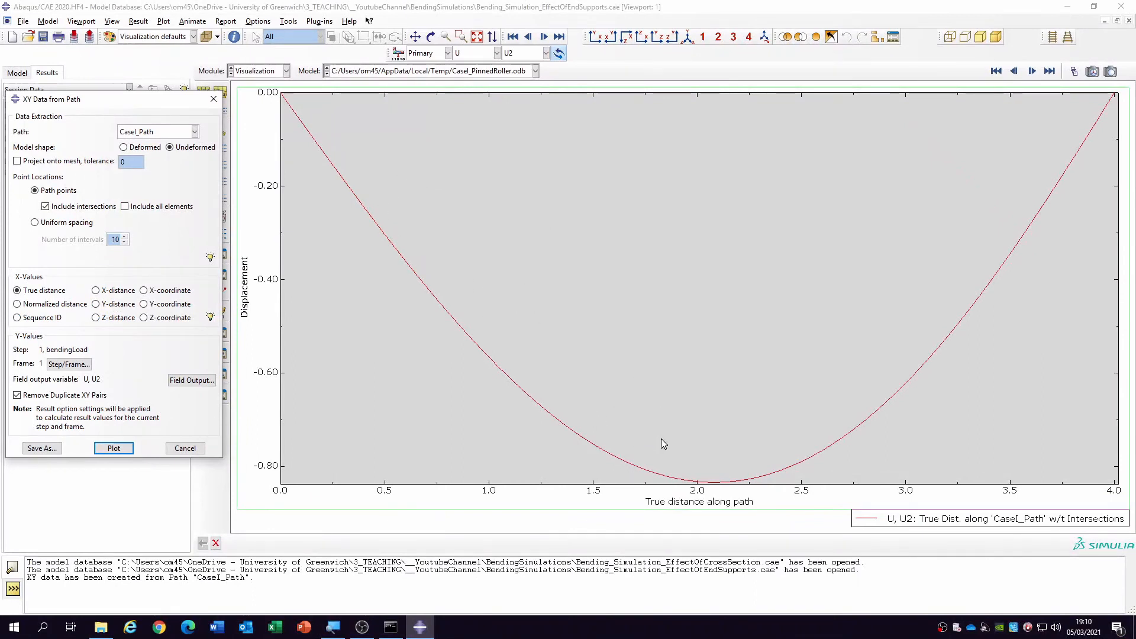
click(175, 448)
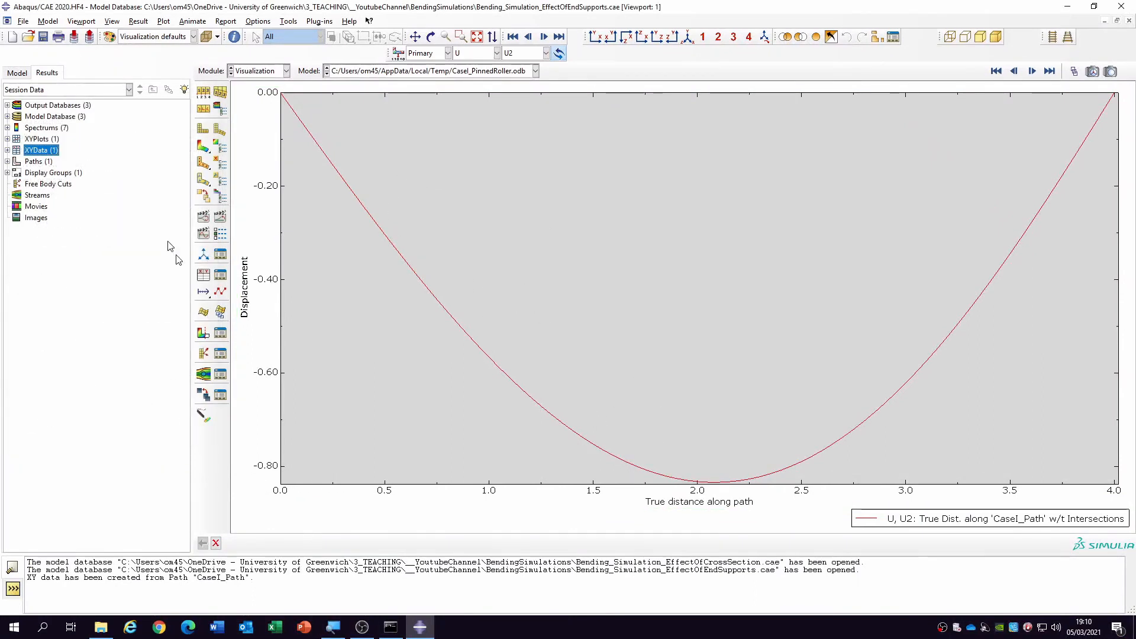
- Save the temporary XY data from the path plot and rename it CaseI_XYData
click(7, 151)
click(34, 162)
right_click(34, 163)
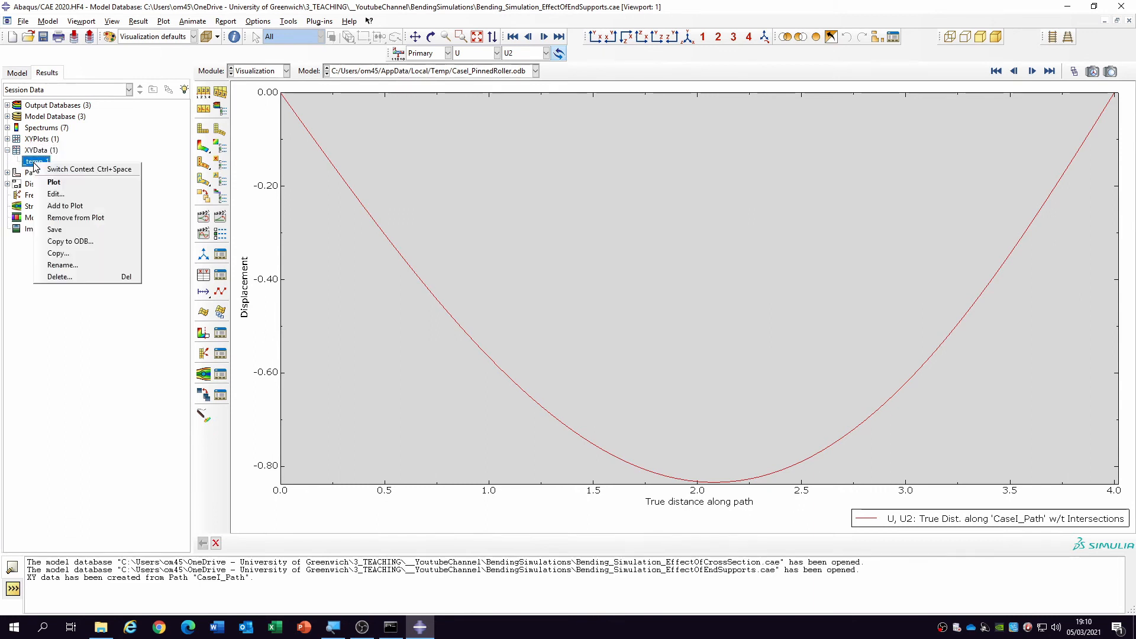
click(71, 230)
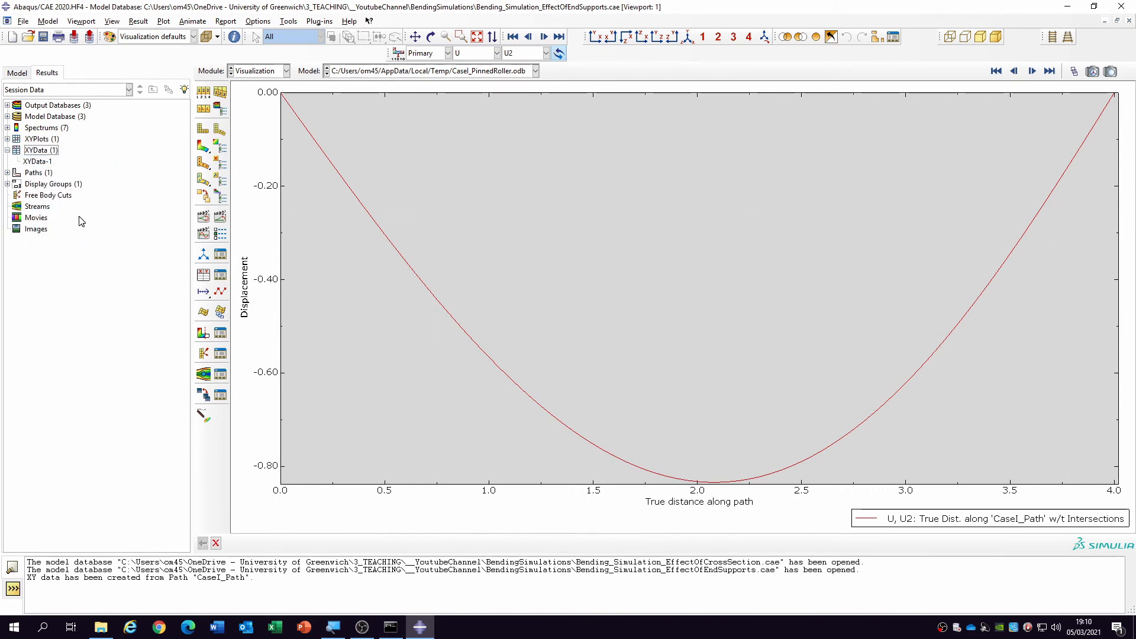
right_click(46, 164)
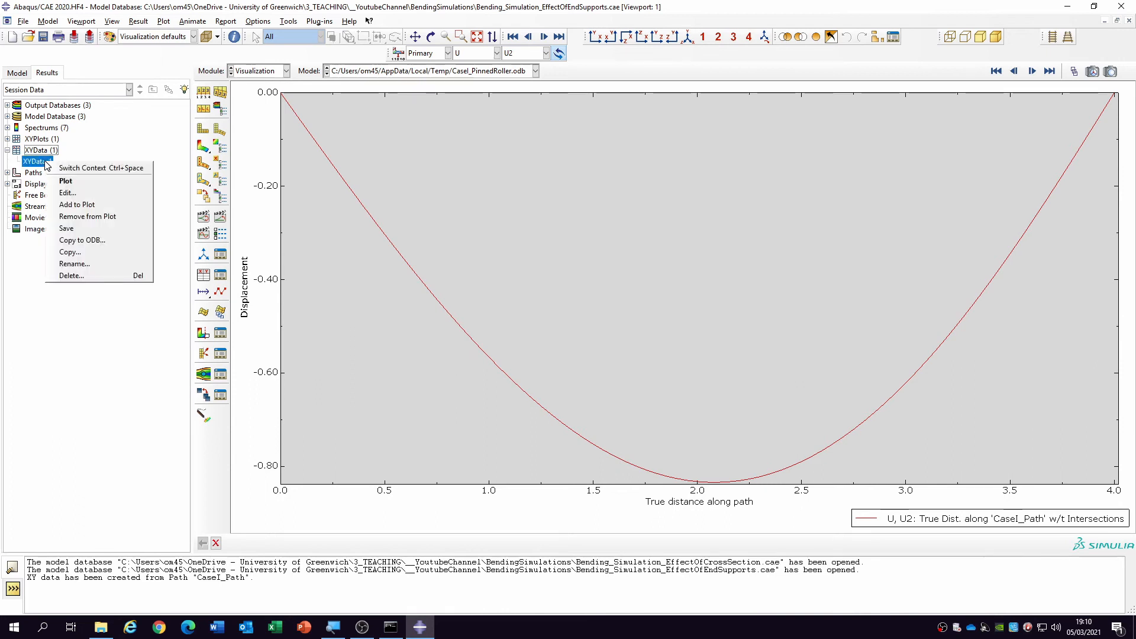
click(83, 263)
text(Cas)
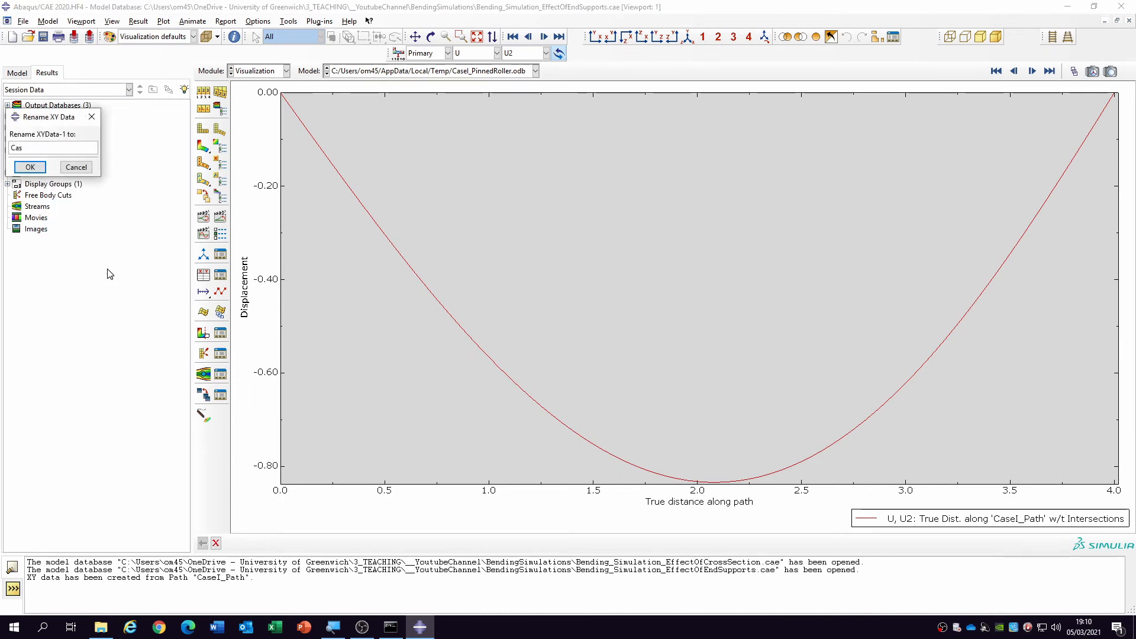
text(eI+)
key(Return)
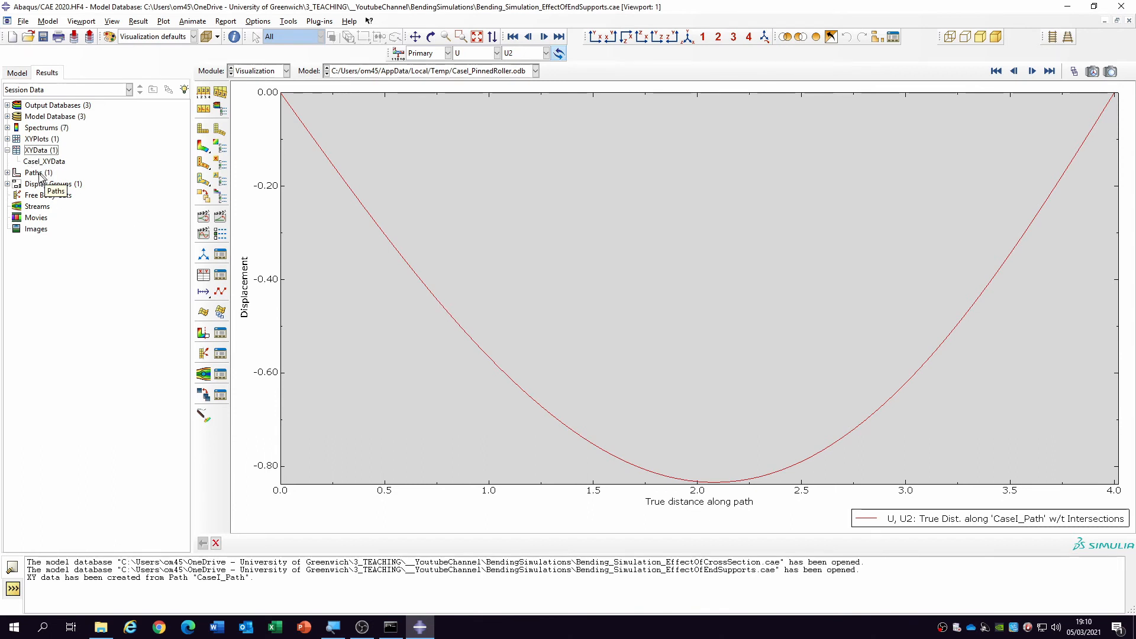
- Display the contour plot on the deformed shape for the CaseII_BuiltInRoller results database
click(408, 72)
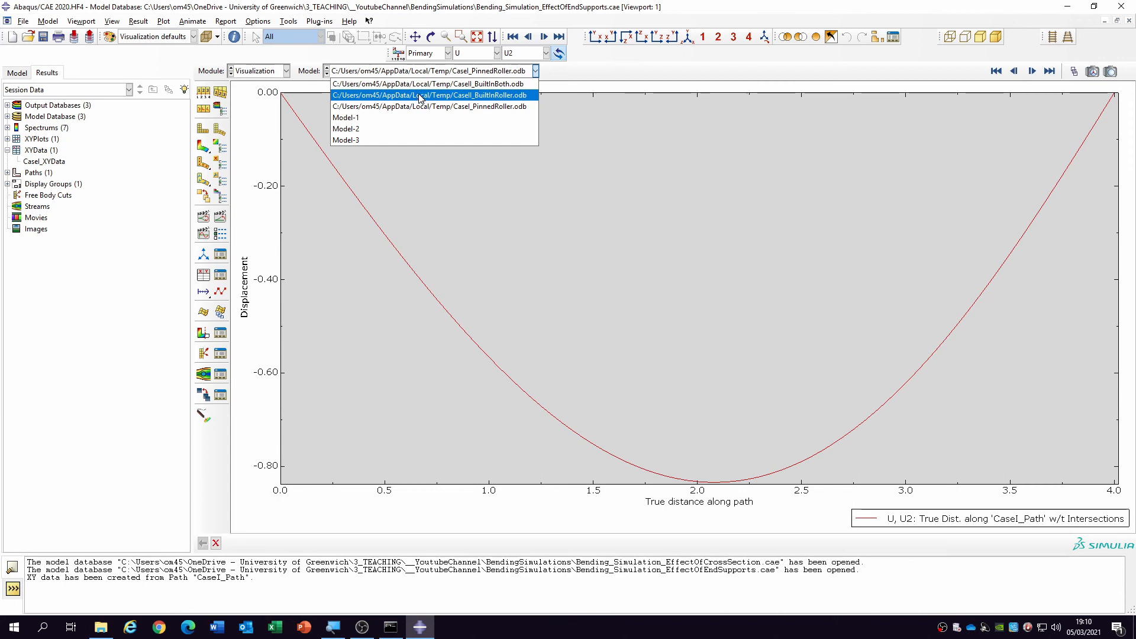
click(418, 95)
click(203, 146)
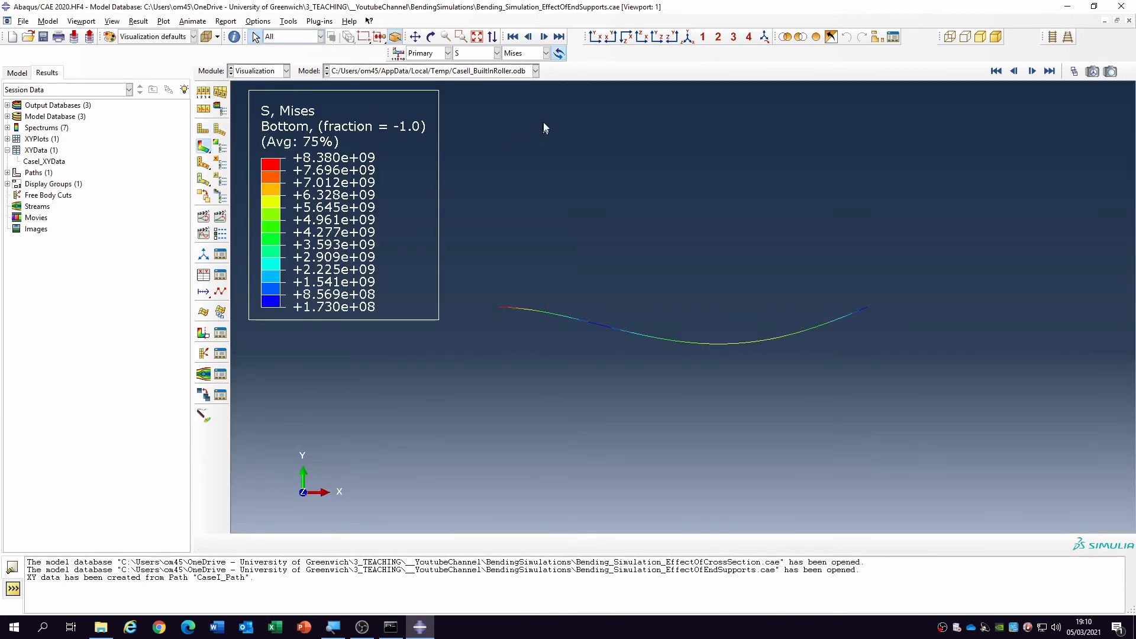
- Create a node list path named CaseII_Path running from the beam's start node 1 to its end node 81
double_click(42, 174)
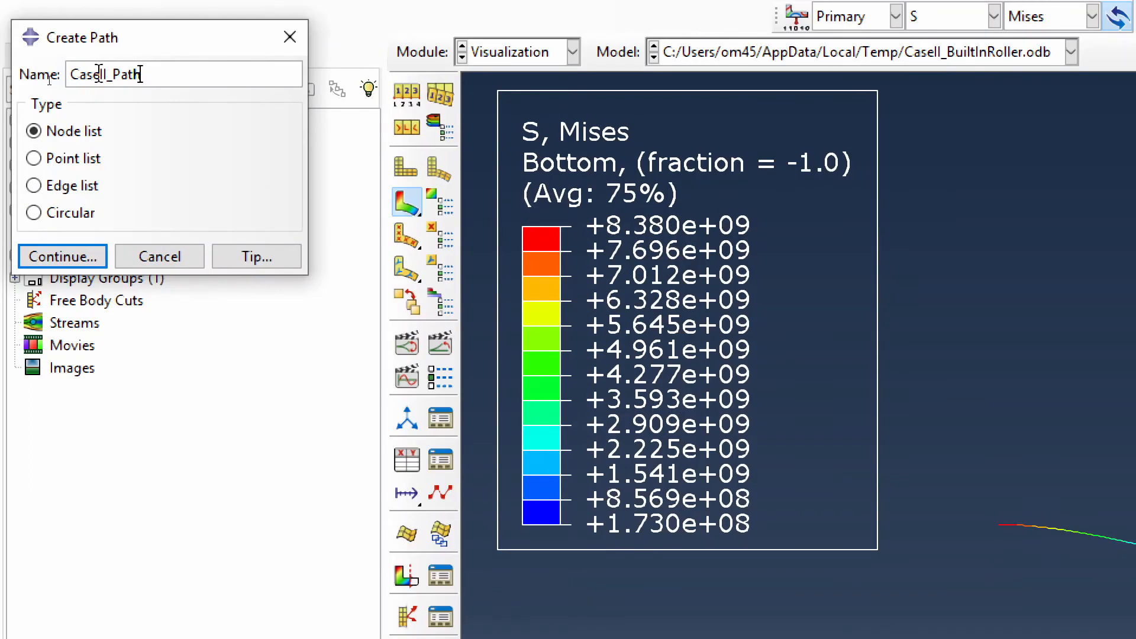
click(55, 251)
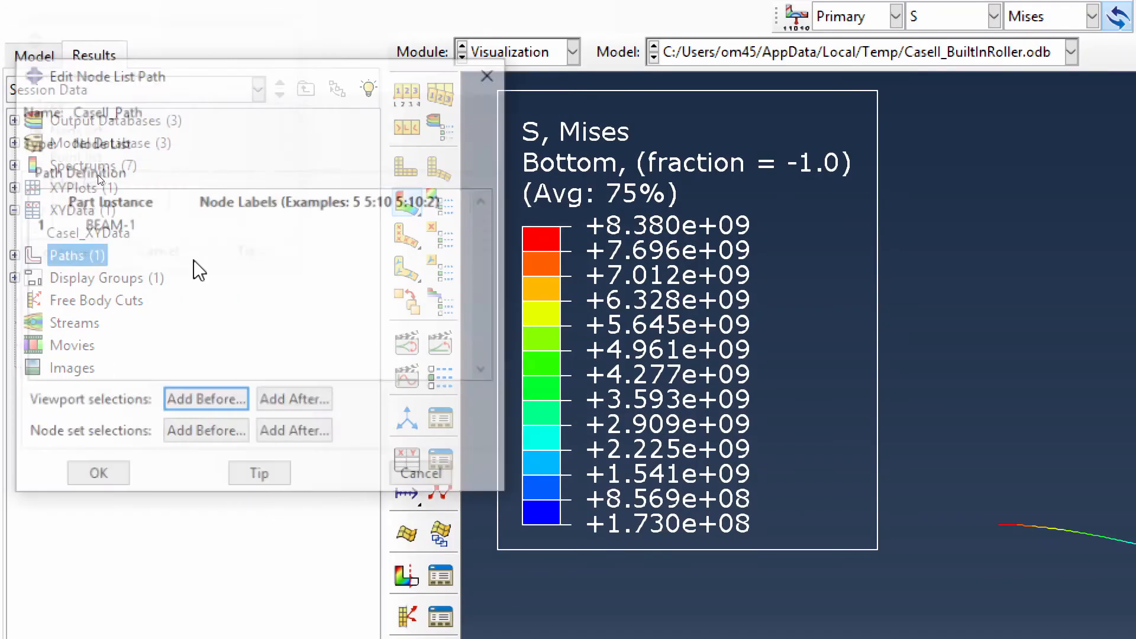
click(219, 402)
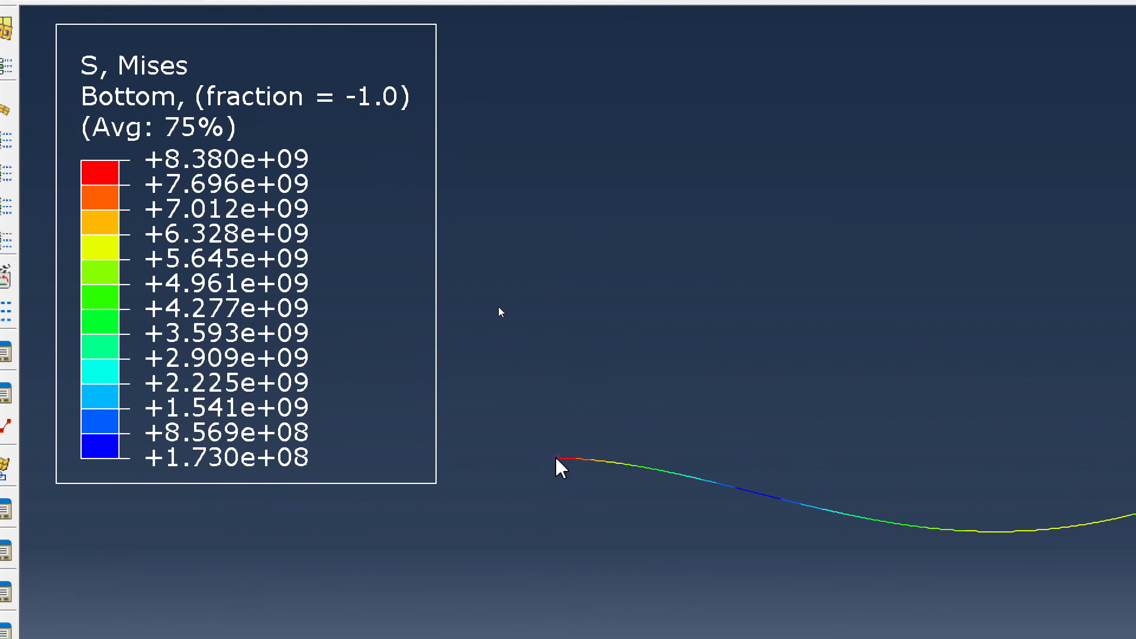
click(556, 459)
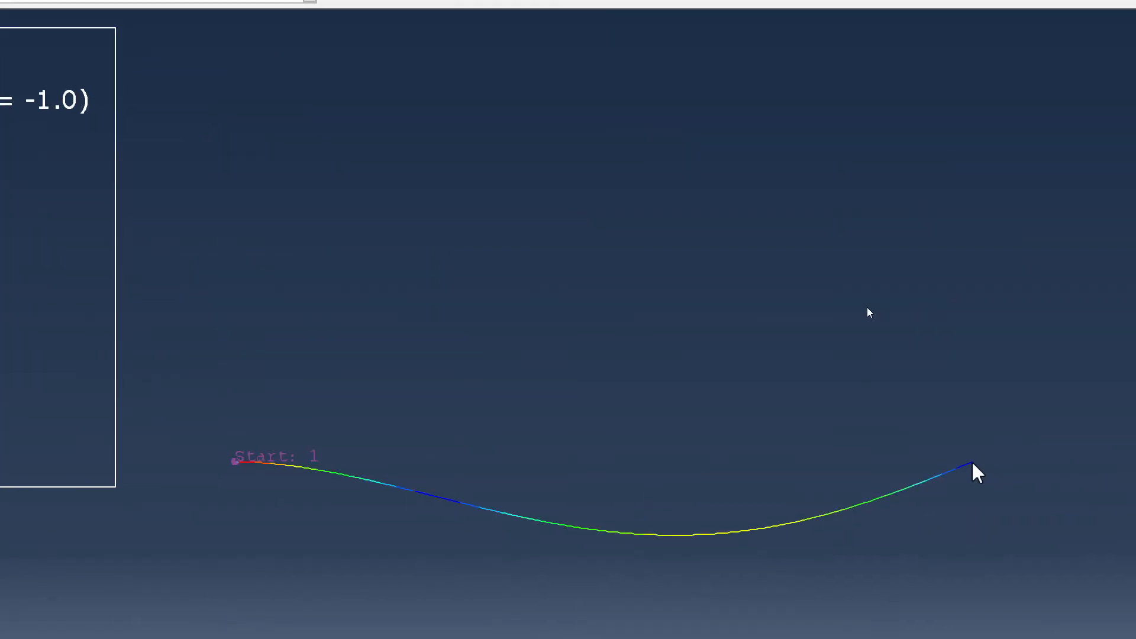
click(973, 463)
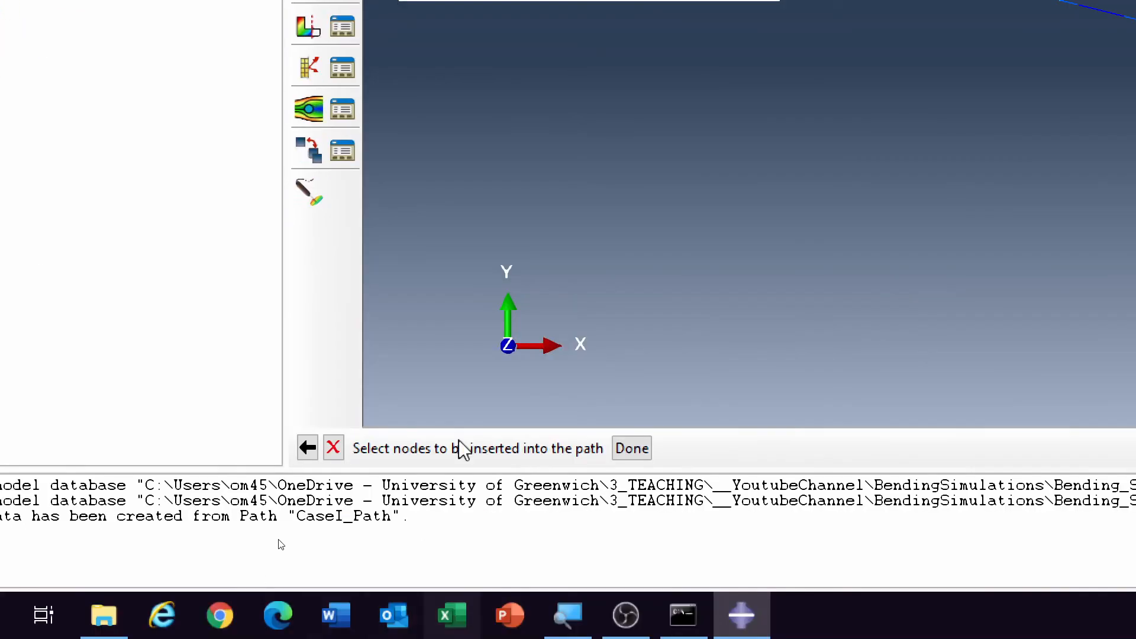
click(632, 449)
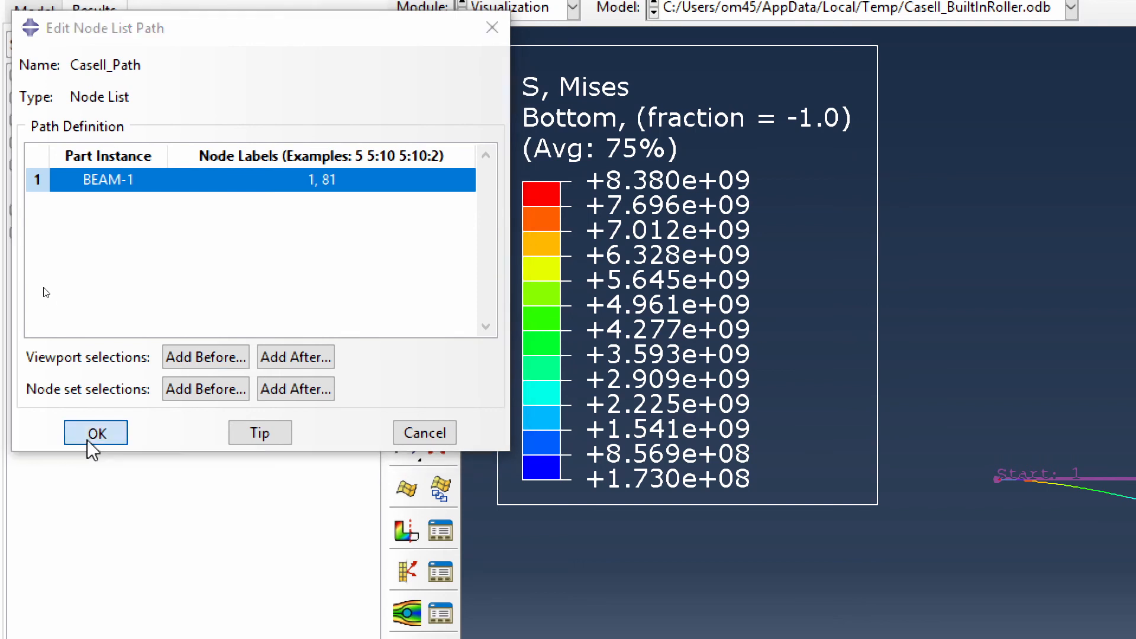
click(88, 437)
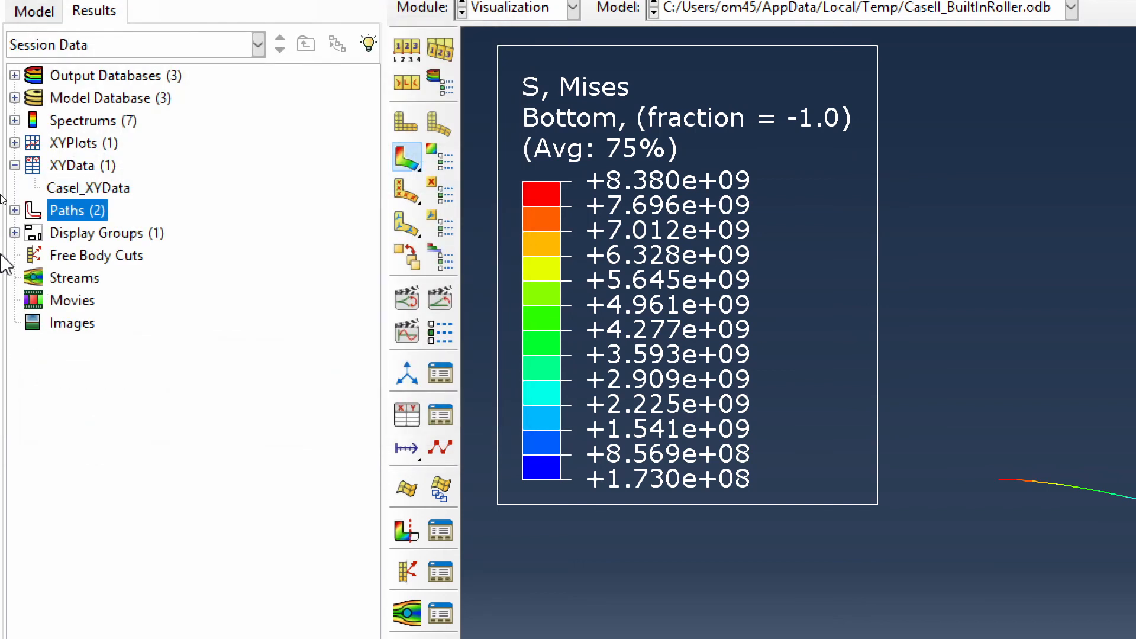
- Set up XY data from CaseII_Path, using the undeformed model shape and path points with intersections included
double_click(76, 165)
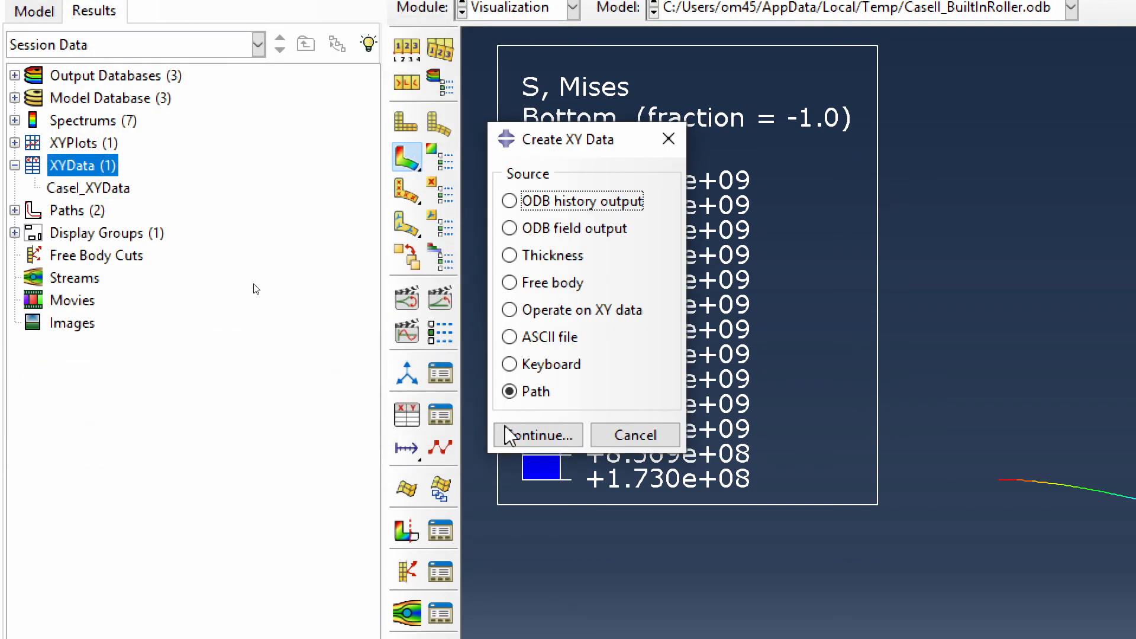
click(552, 435)
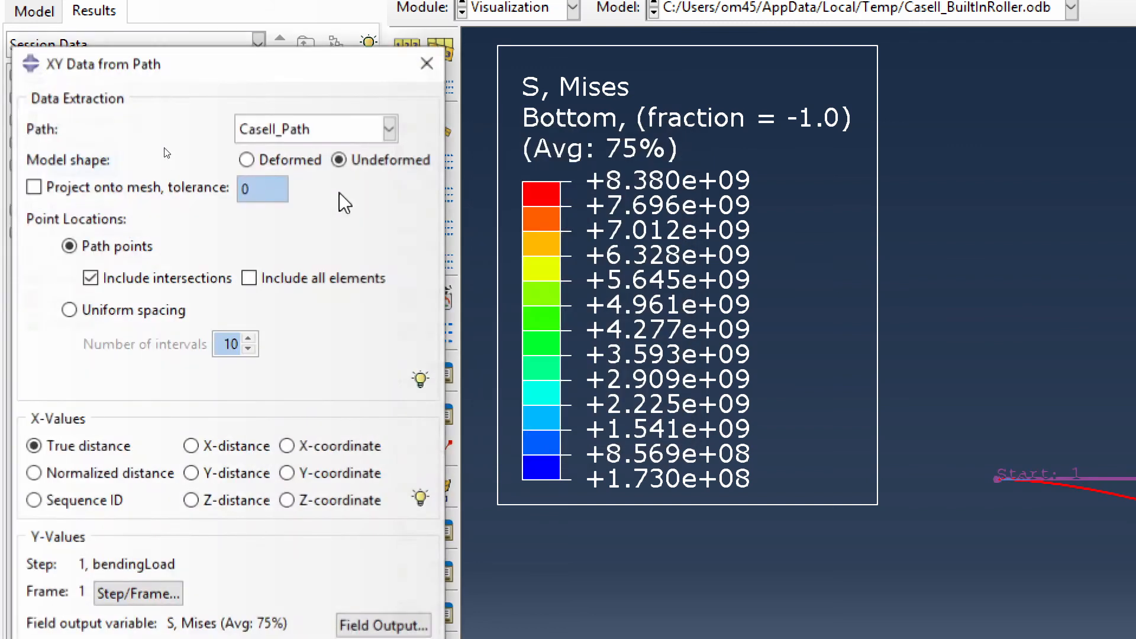
click(291, 129)
click(291, 129)
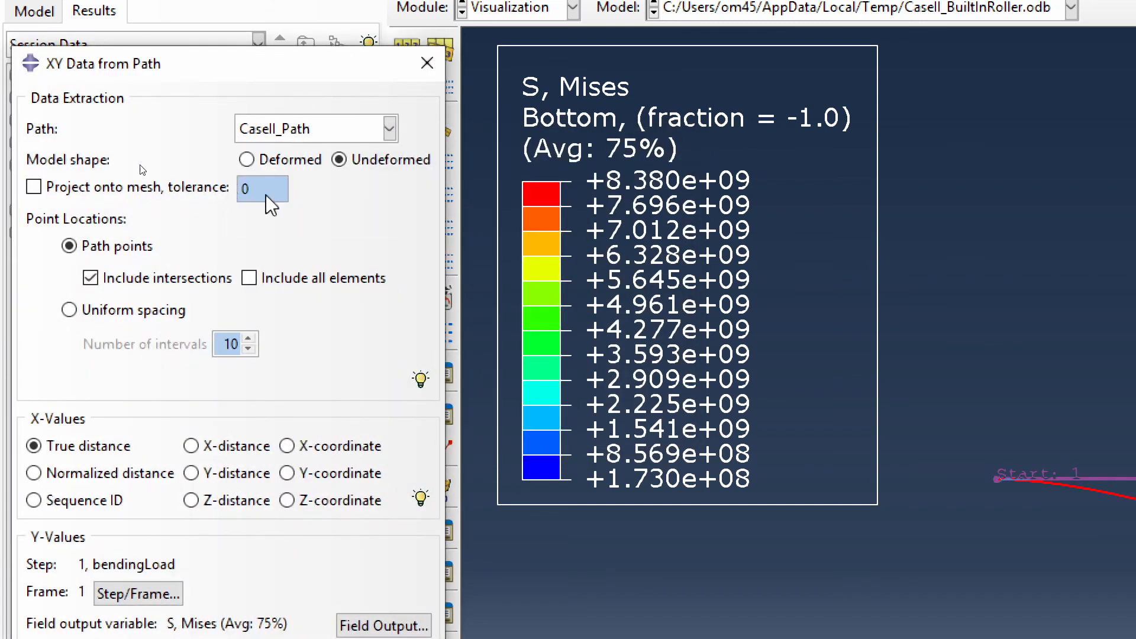
click(349, 162)
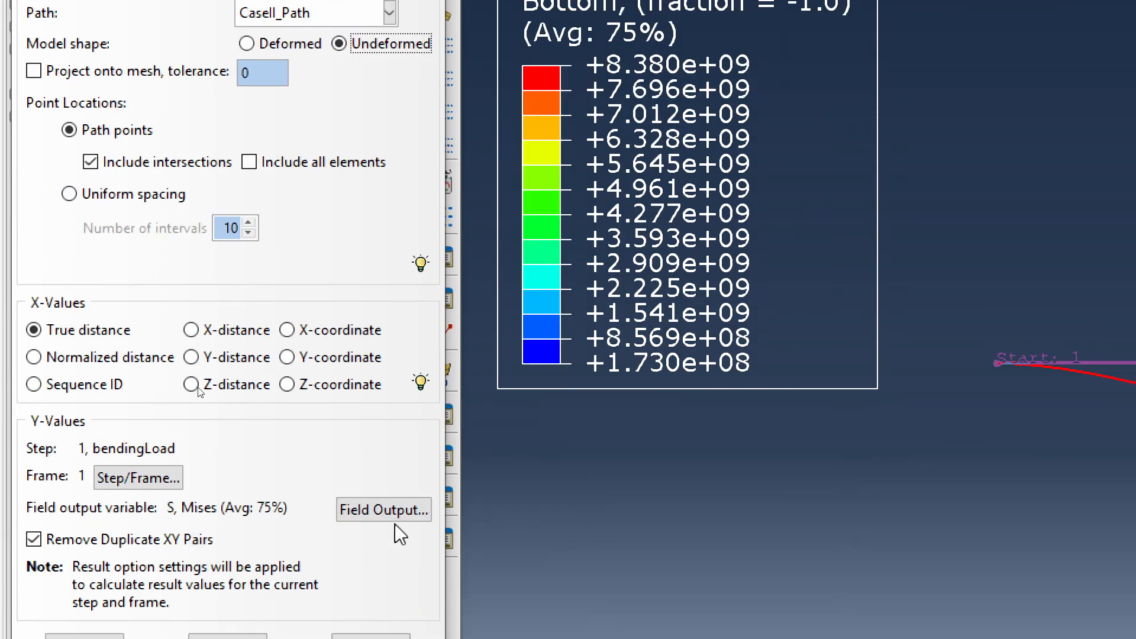
- Use the displacement component U2 as the Y values and plot it along CaseII_Path
click(384, 512)
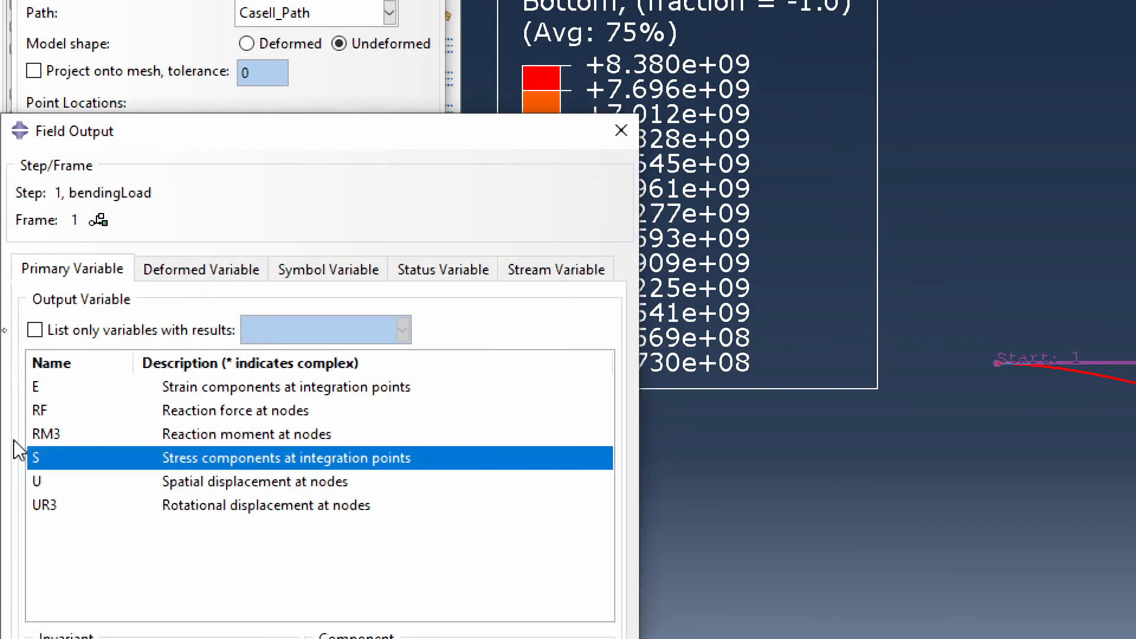
click(37, 481)
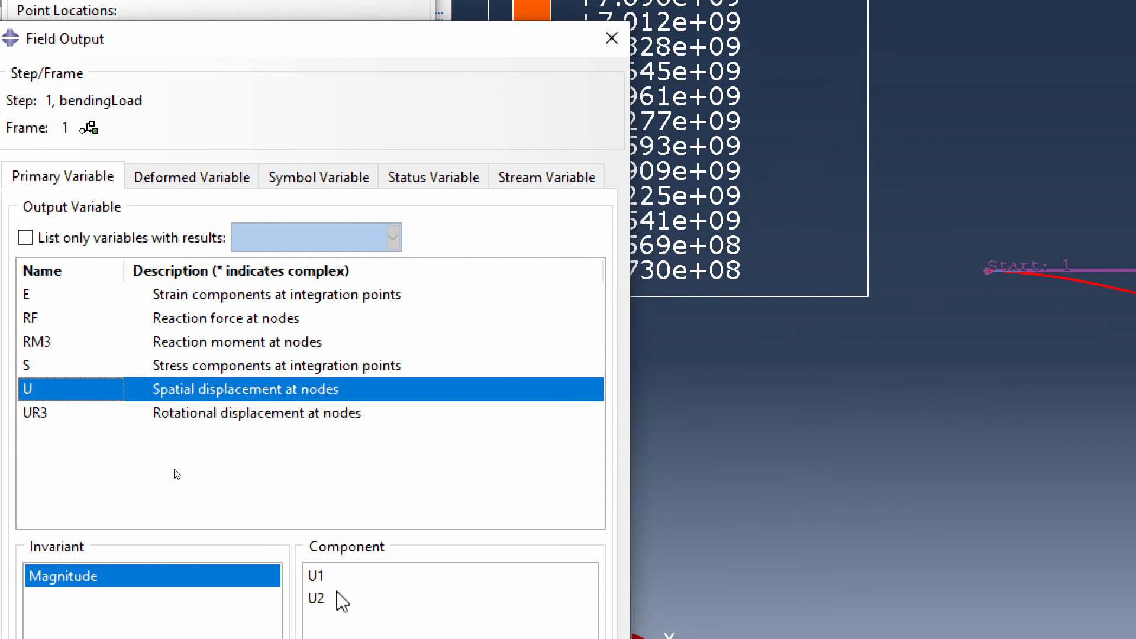
click(331, 597)
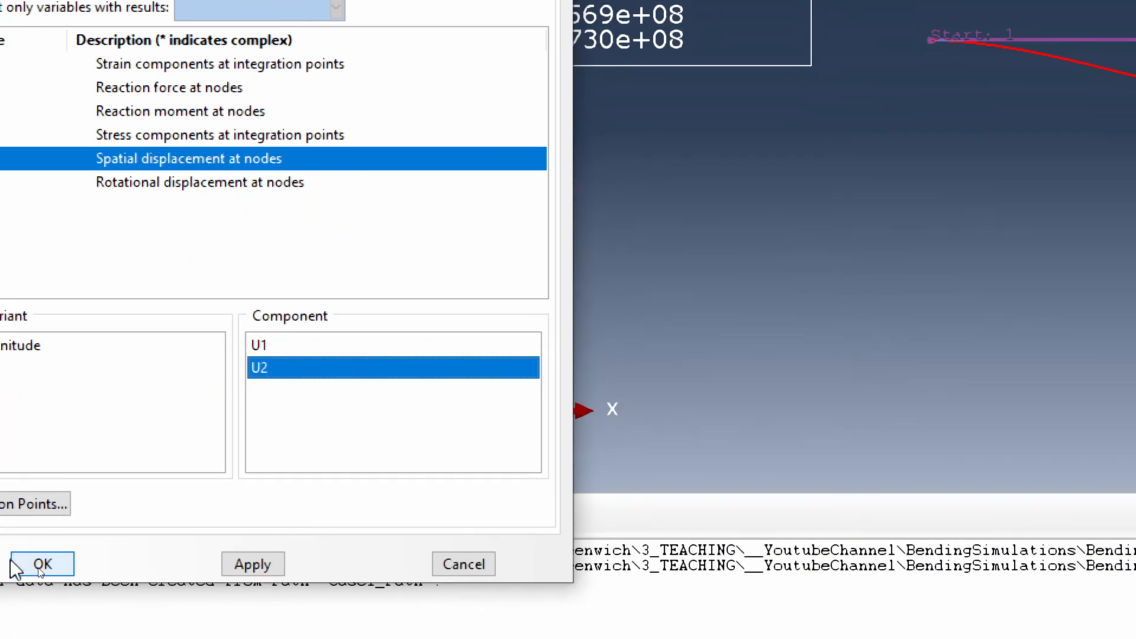
click(44, 565)
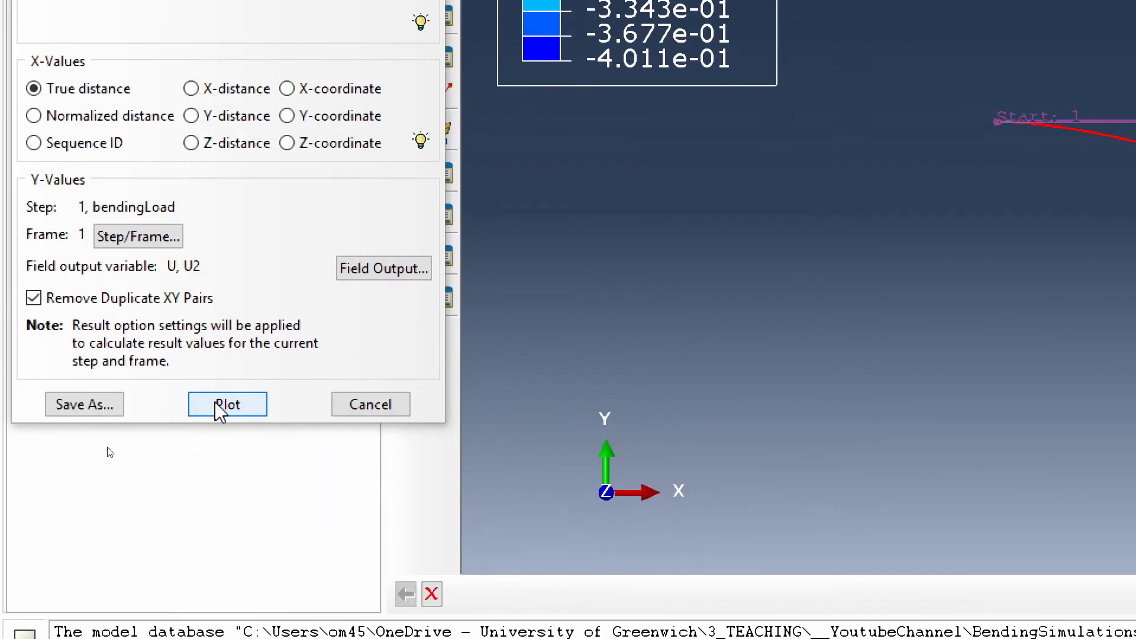
click(158, 325)
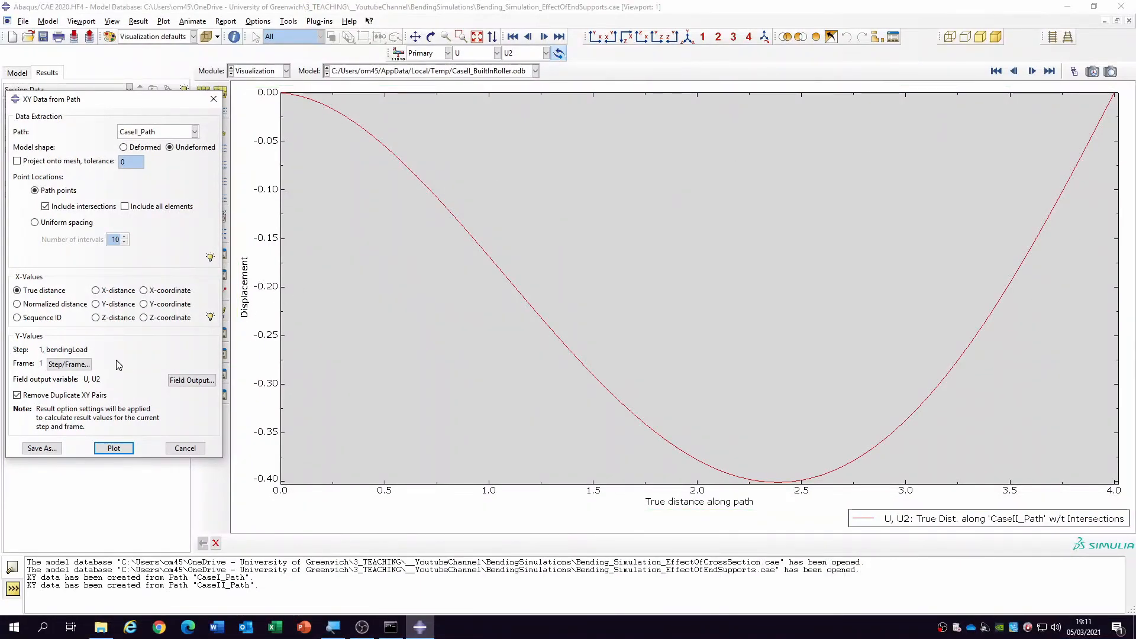
- Save the XY data from CaseII_Path as CaseII_XYData and close the path data dialog
click(42, 448)
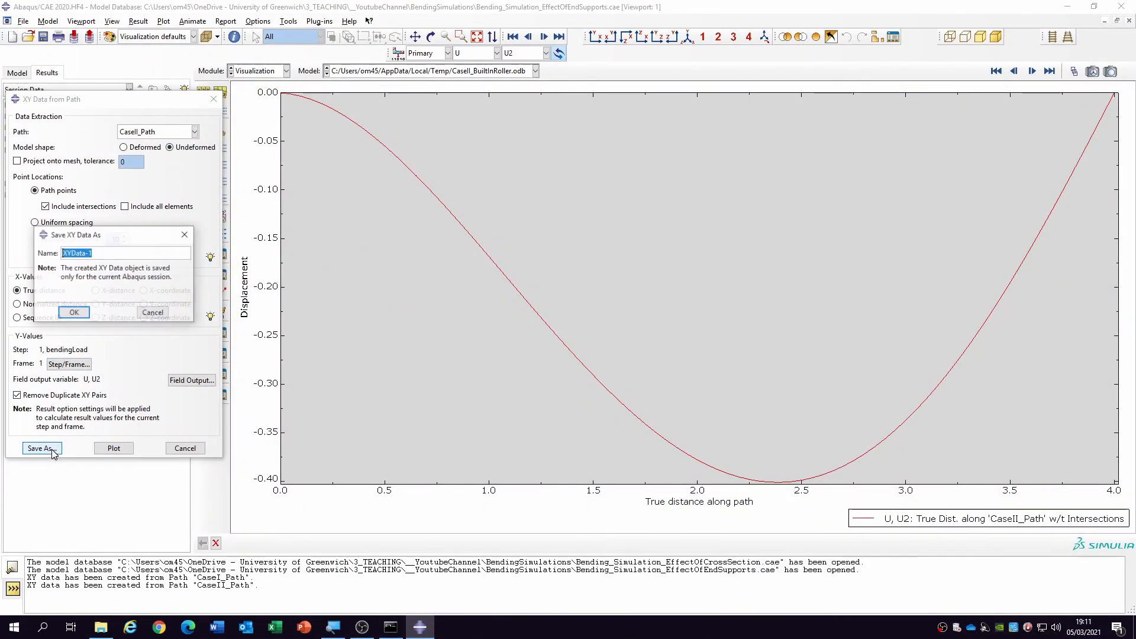
text(CaseII_)
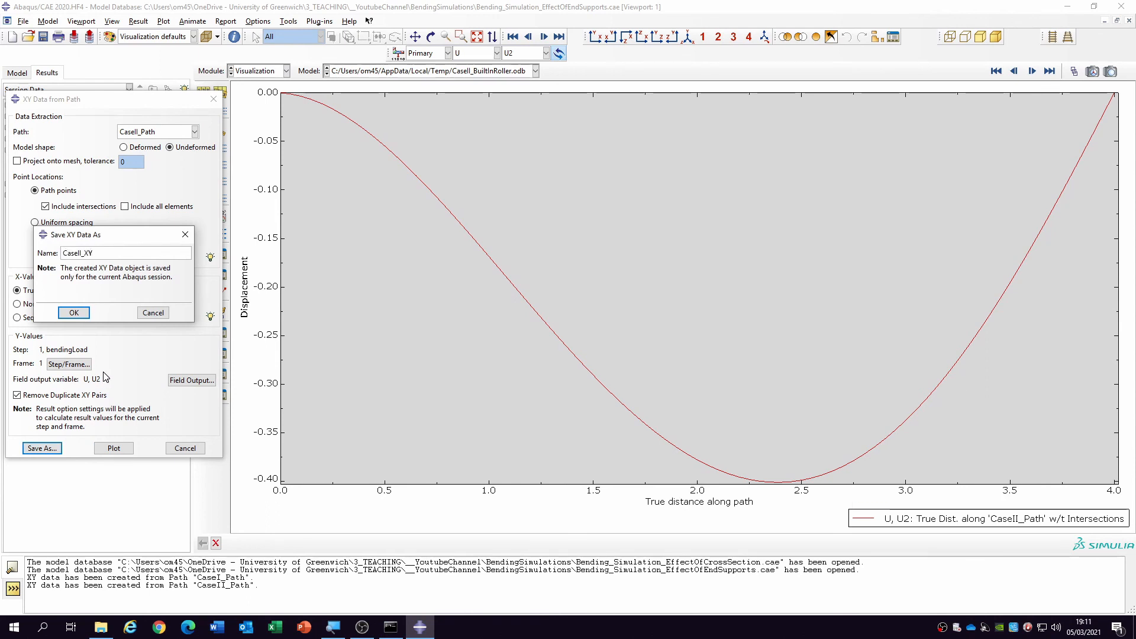
click(72, 314)
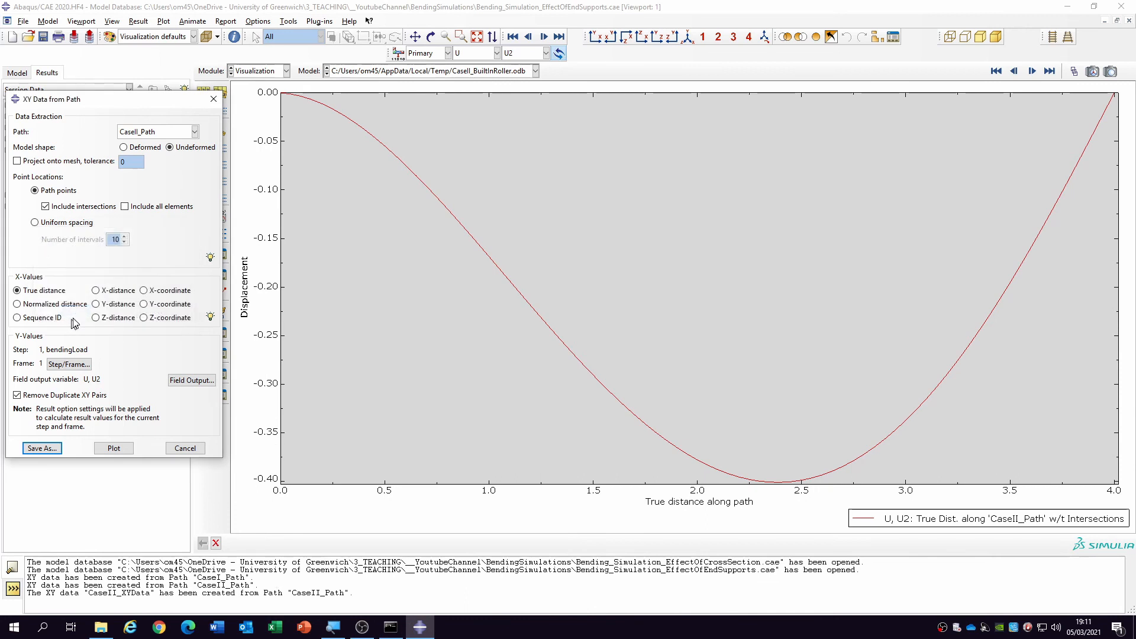
click(186, 448)
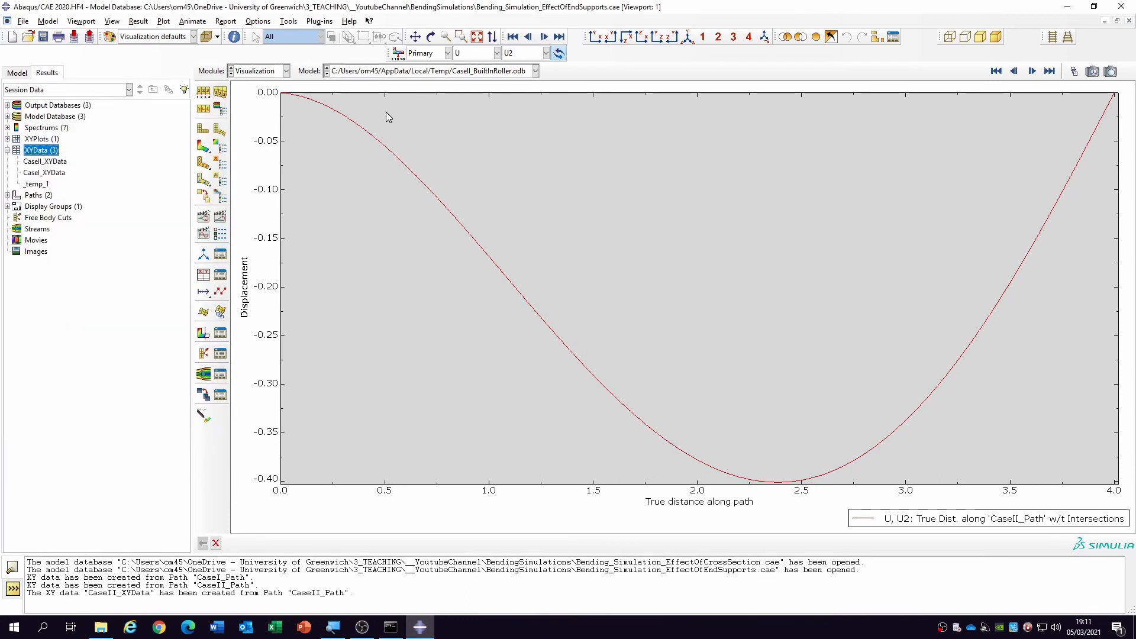
- Display the contour plot on the deformed shape for the CaseIII_BuiltInBoth results database
click(451, 72)
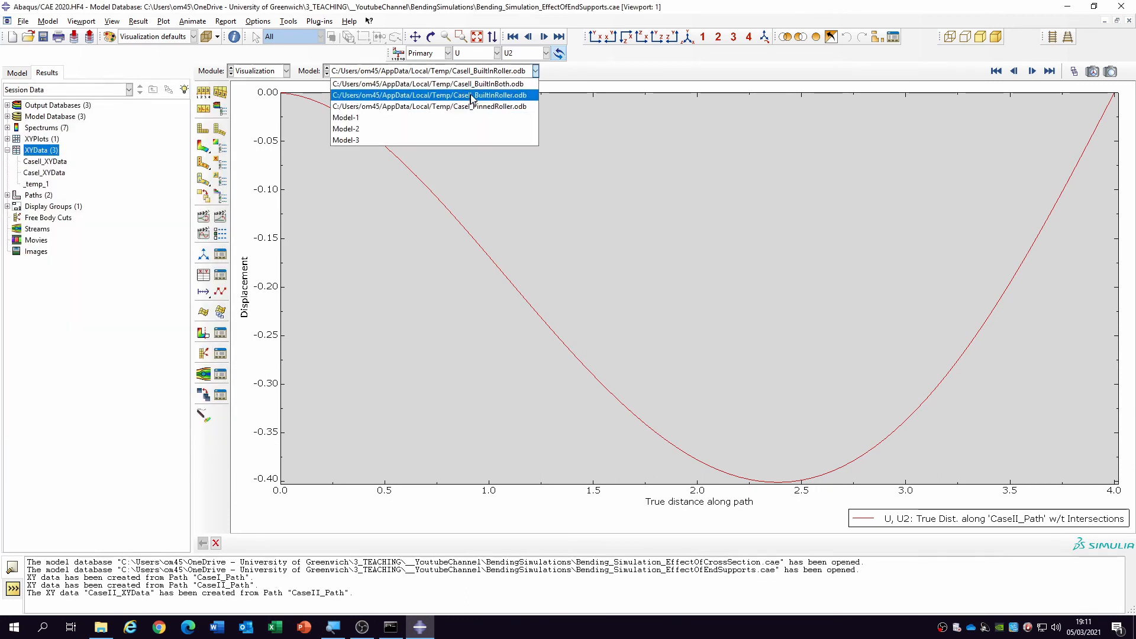
click(474, 93)
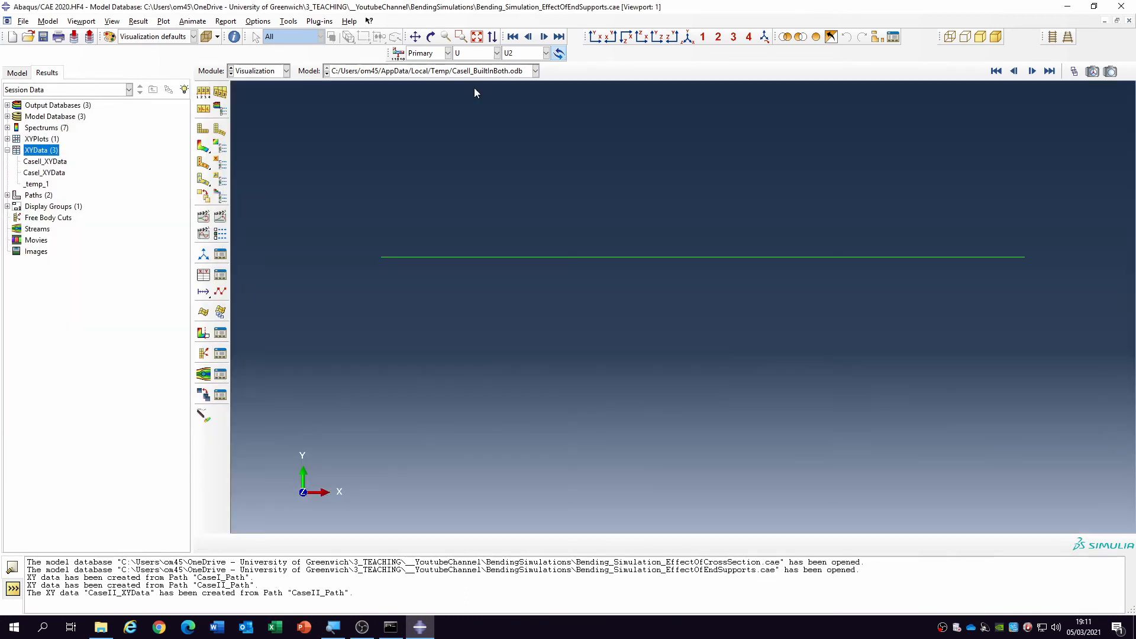
click(203, 147)
scroll(665, 196, up, 2)
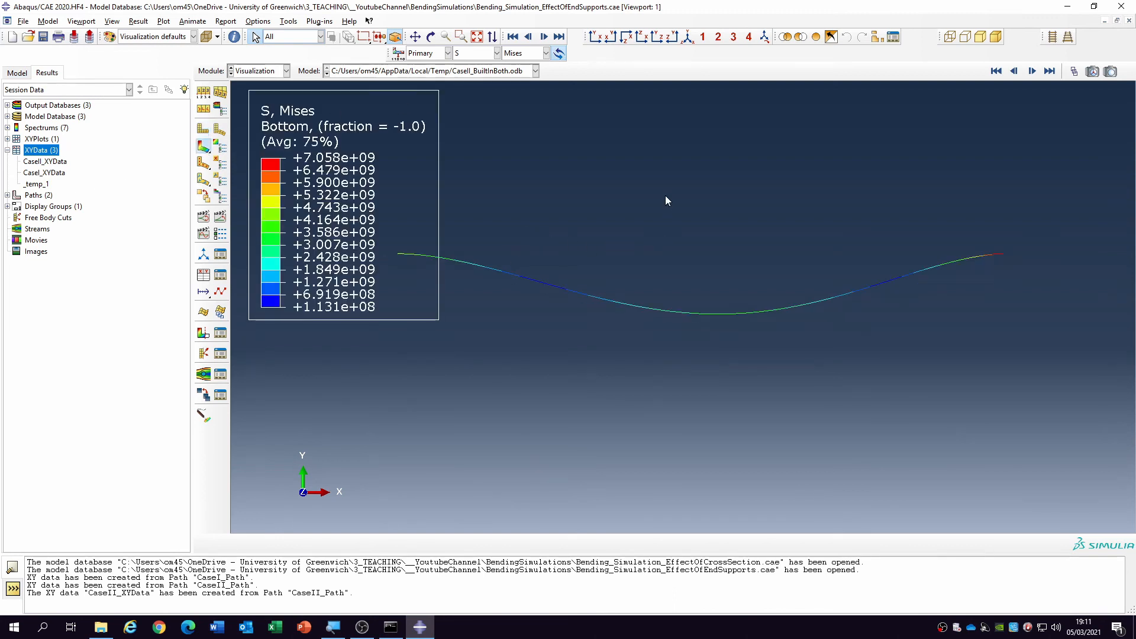
scroll(719, 485, down, 3)
scroll(639, 295, up, 1)
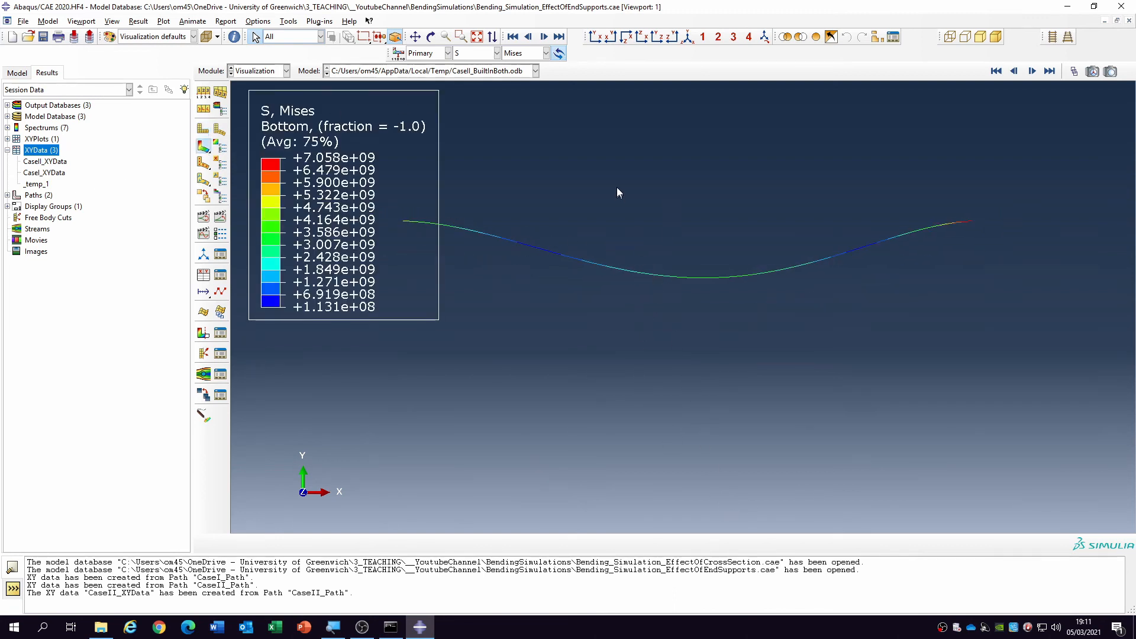
scroll(496, 119, up, 1)
scroll(448, 137, down, 3)
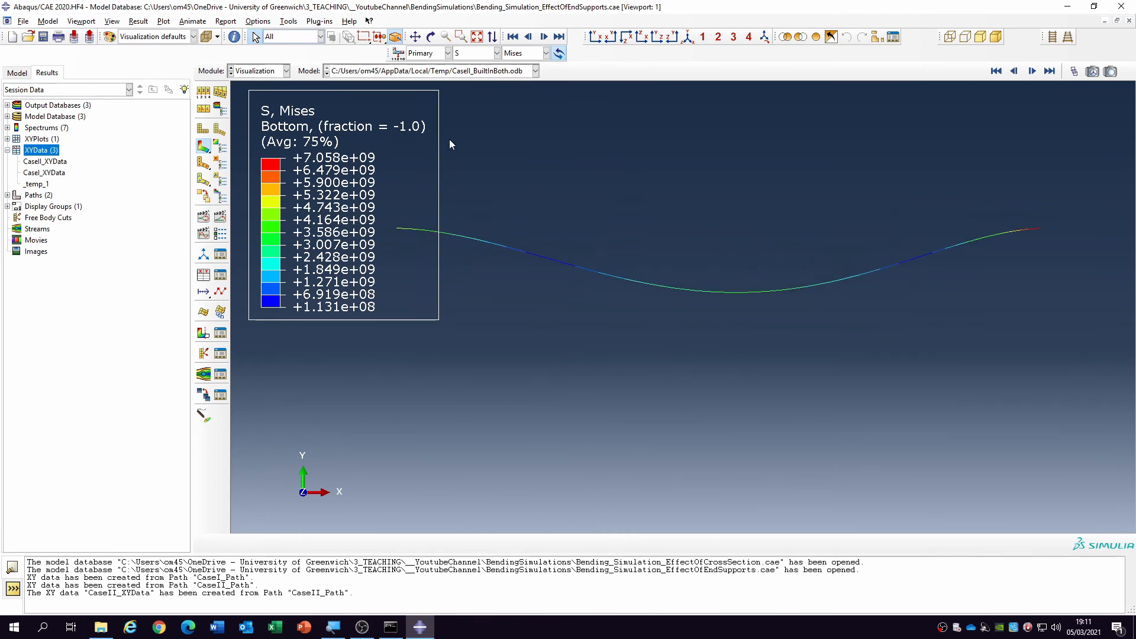
scroll(449, 147, up, 1)
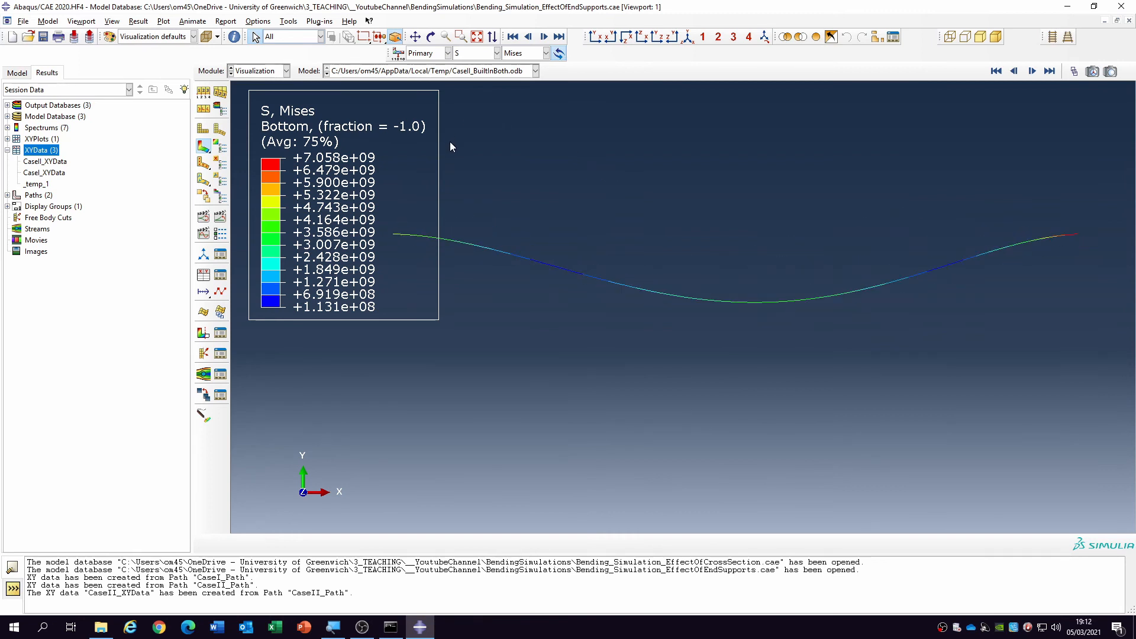
- Create a node list path named CaseIII_Path running from the beam's start node to its end node
double_click(38, 196)
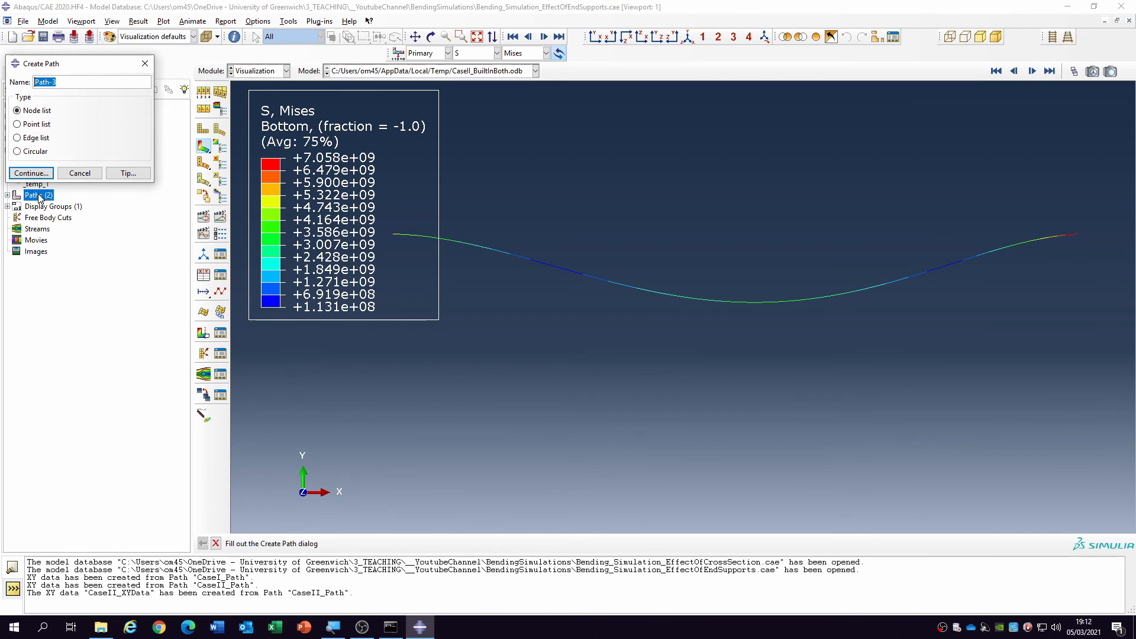
text(CAs)
click(31, 173)
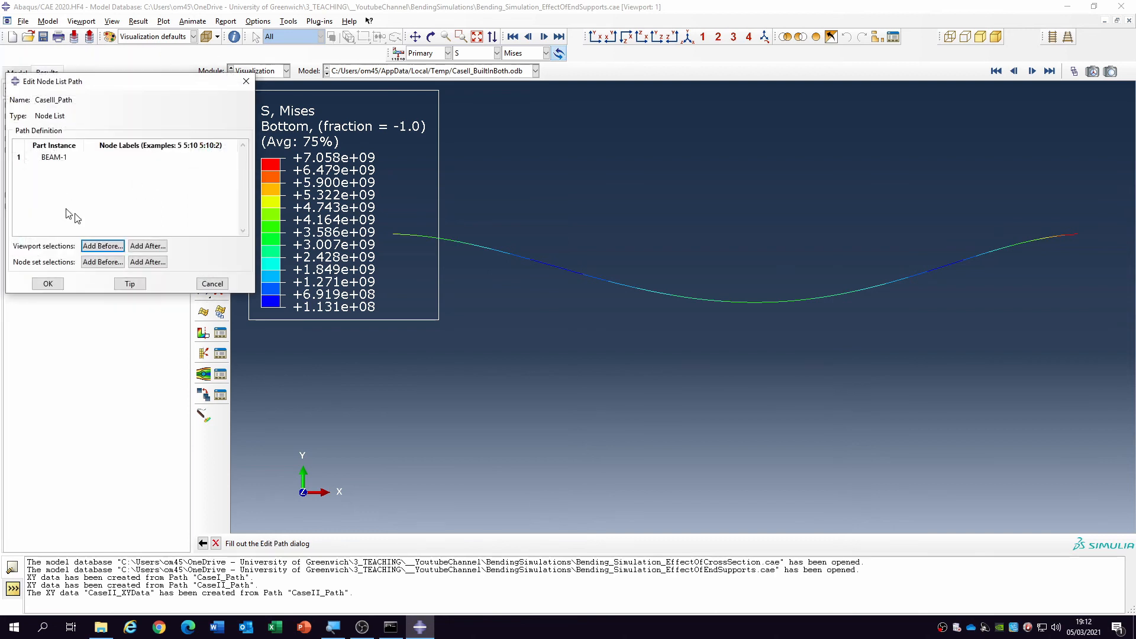
click(103, 246)
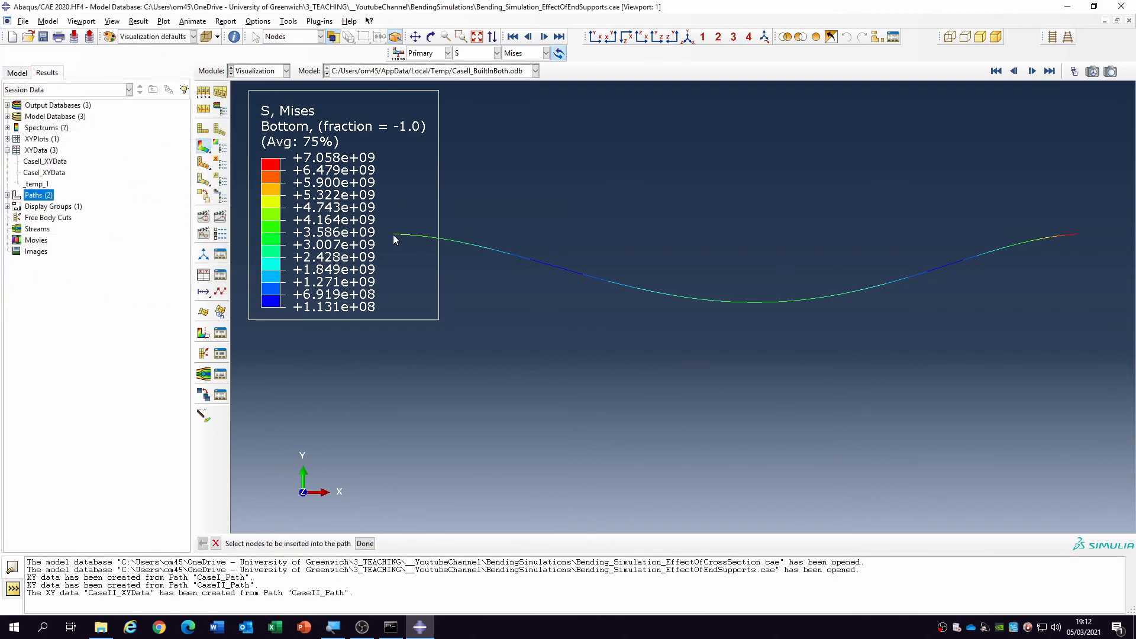
click(1076, 234)
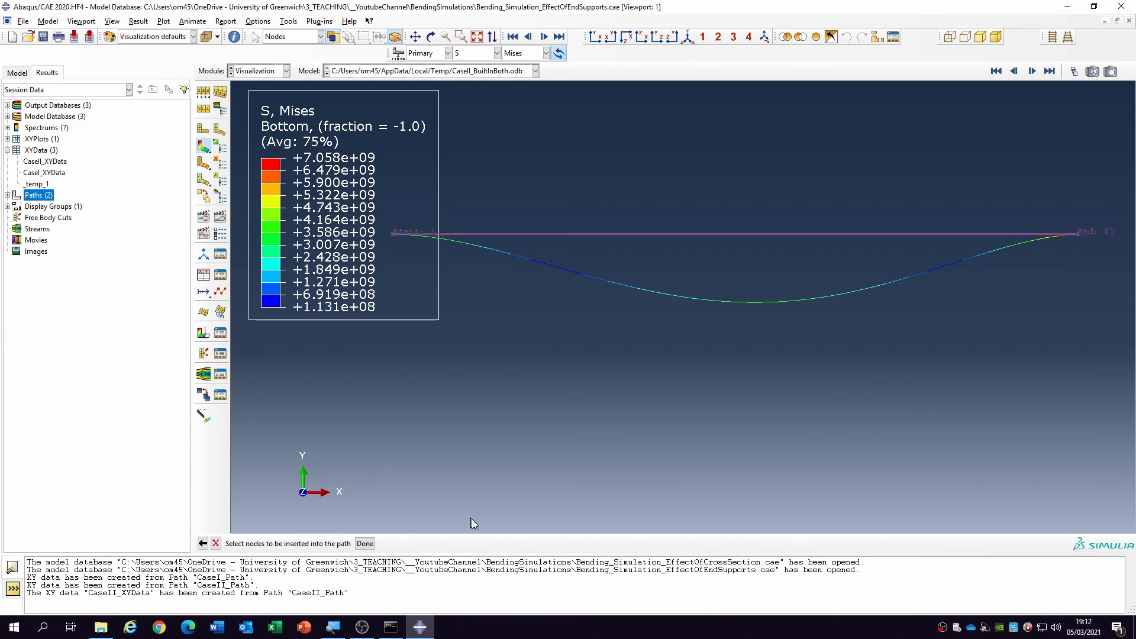
click(365, 543)
click(48, 283)
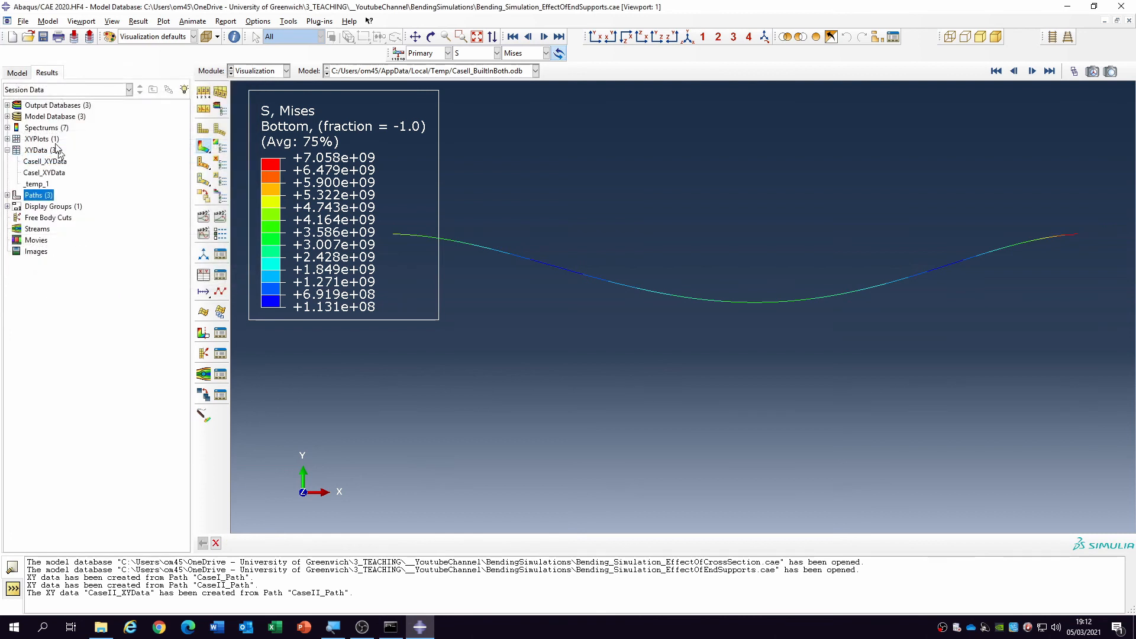
- Set up XY data from CaseIII_Path on the undeformed shape, with displacement component U2 as the Y values
double_click(42, 151)
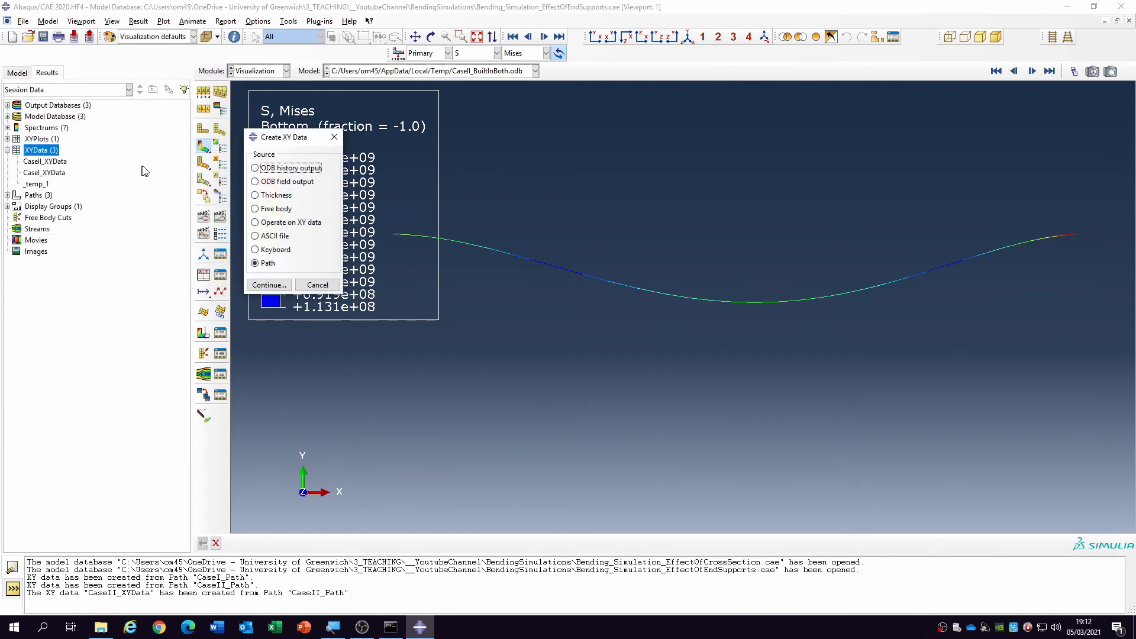
click(269, 284)
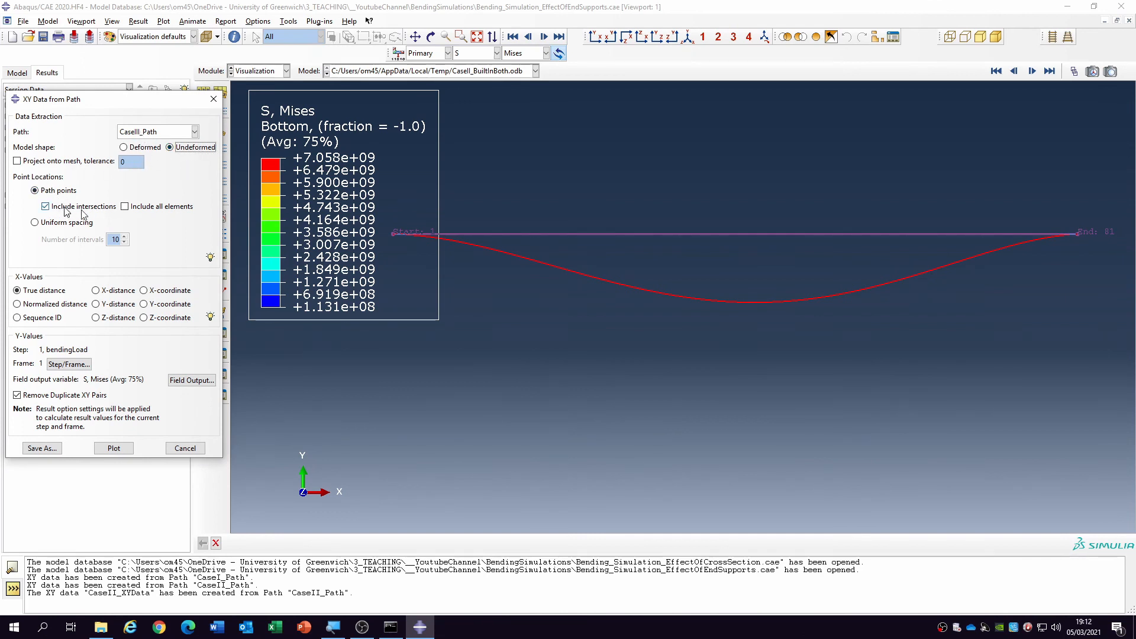
click(190, 380)
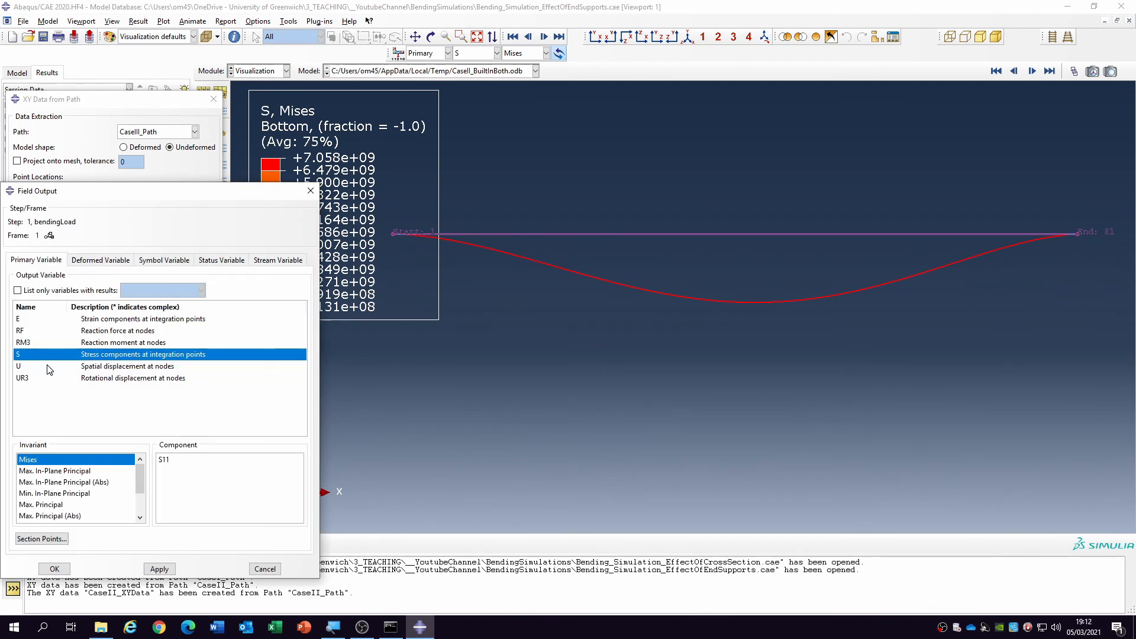
click(50, 367)
click(171, 471)
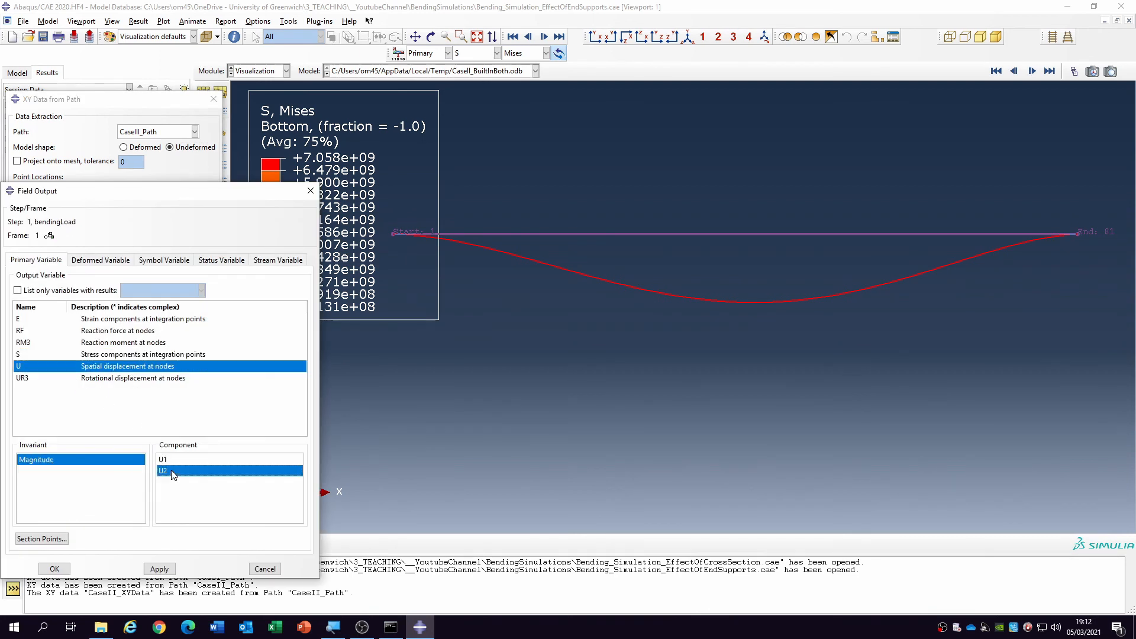
click(56, 569)
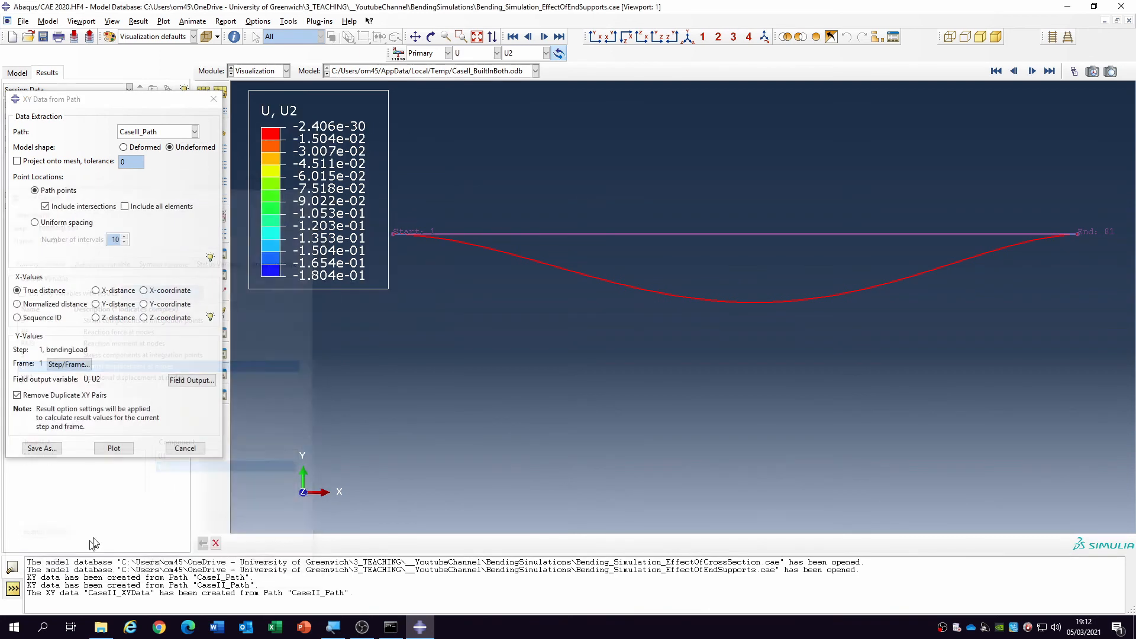
- Plot the U2 displacement along CaseIII_Path, save the XY data as CaseIII_XYData and close the path data dialog
click(114, 449)
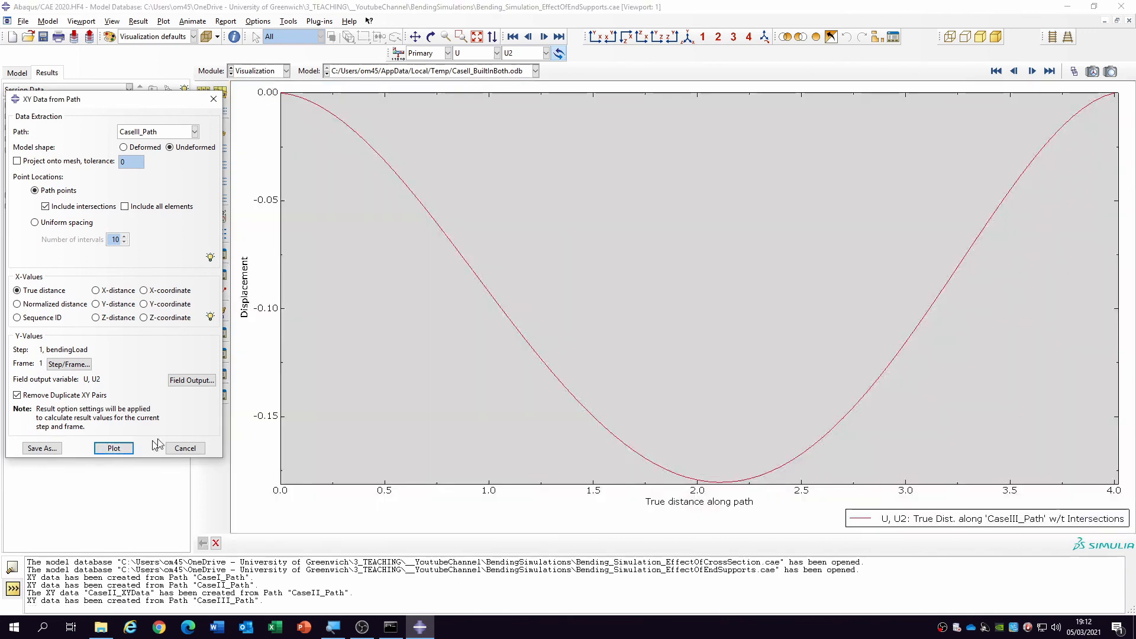
click(40, 448)
text(C)
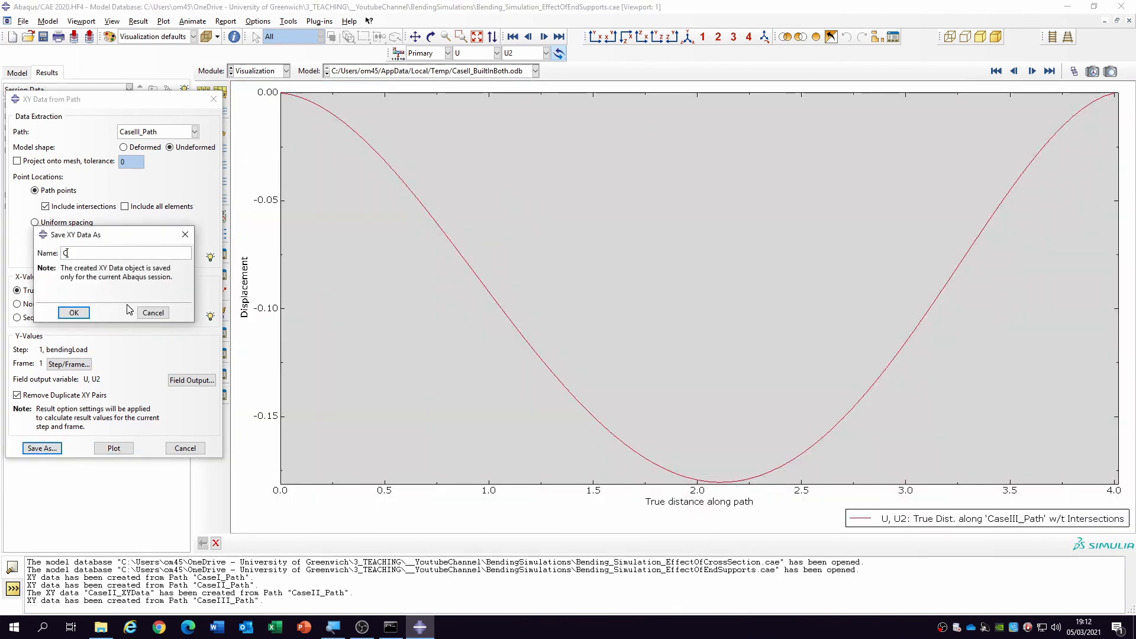
text(aseIII_X)
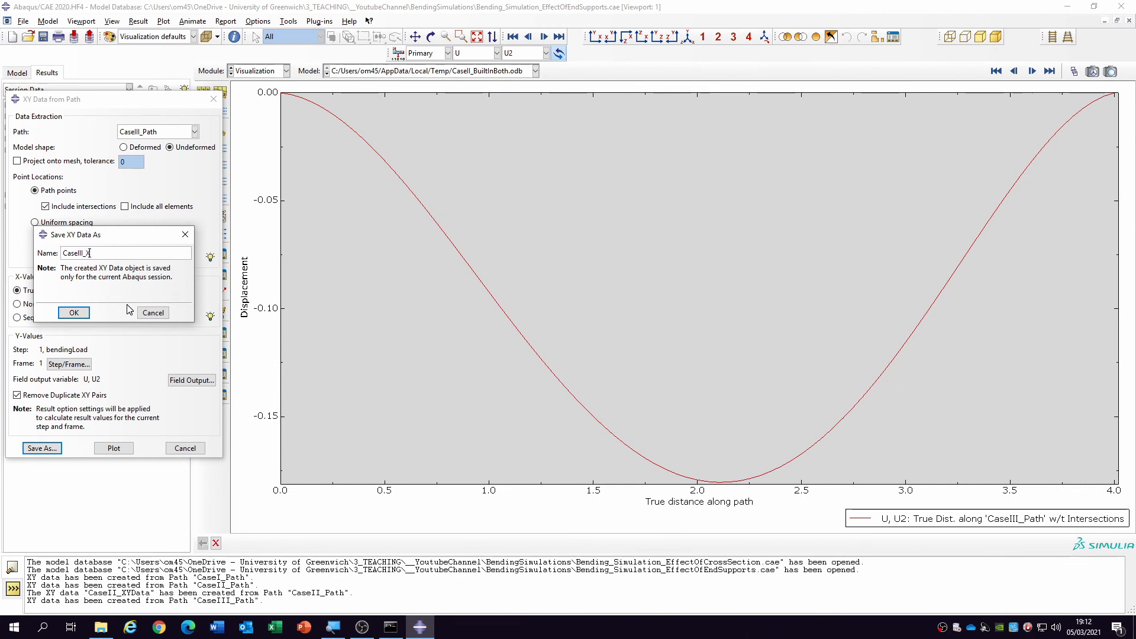
text(YData)
key(Return)
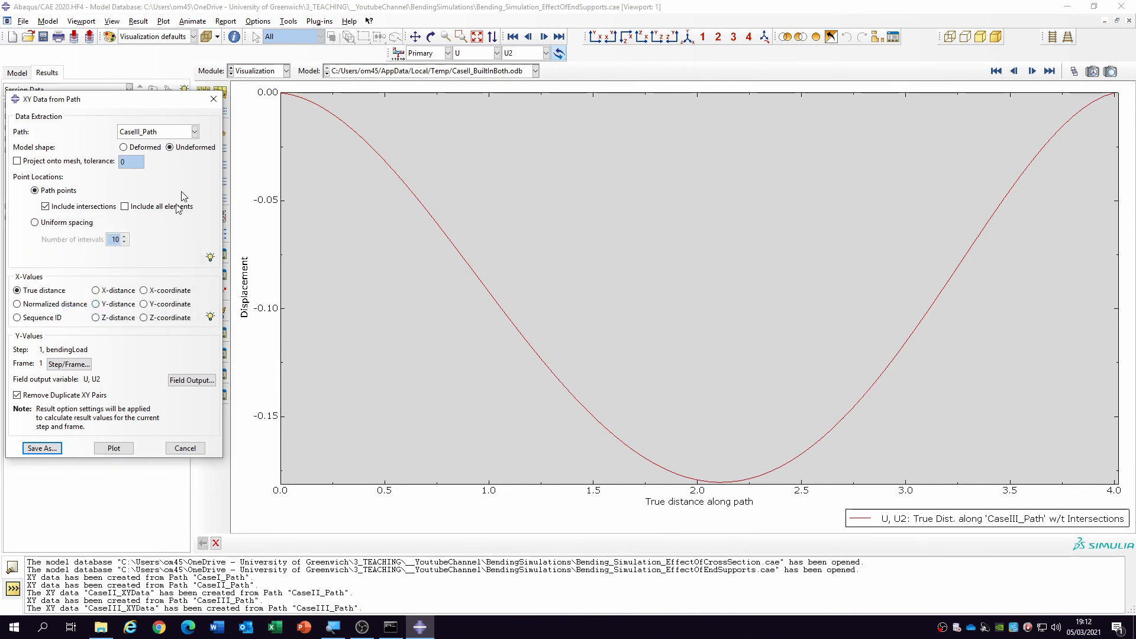
click(186, 447)
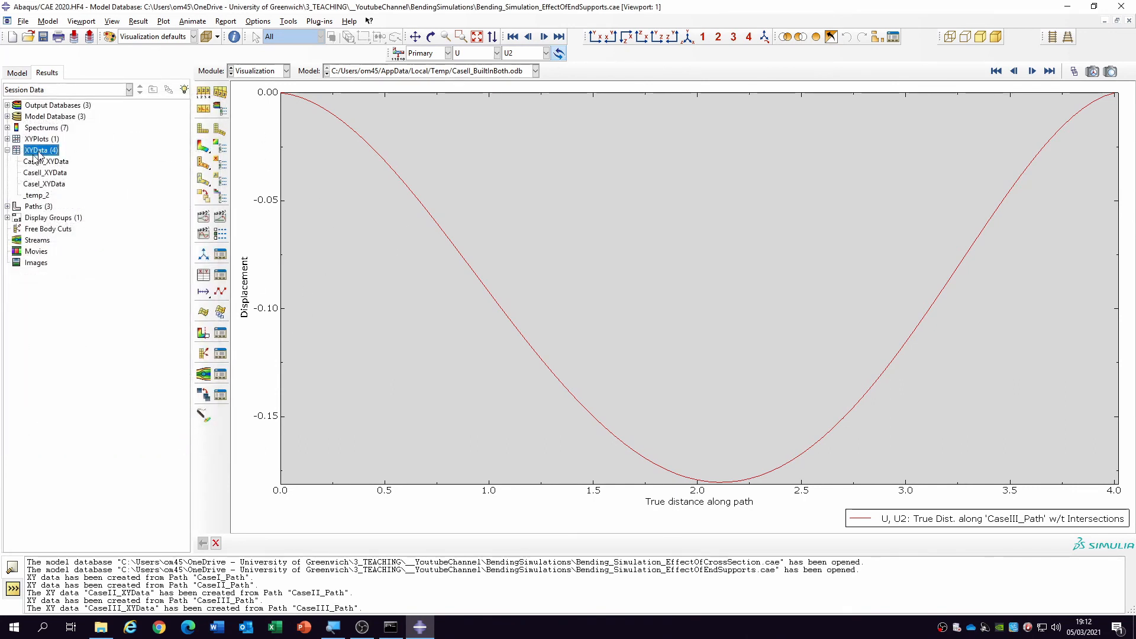
- Add CaseIII_XYData, CaseII_XYData and CaseI_XYData to the current XY plot
drag(48, 164, 52, 188)
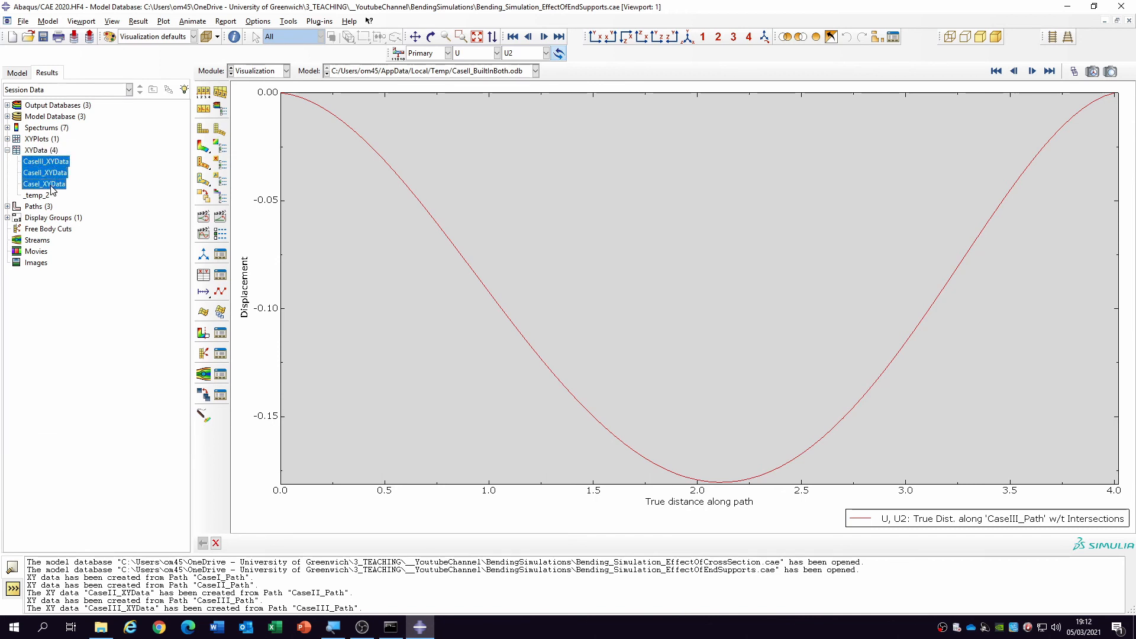
right_click(51, 189)
click(95, 230)
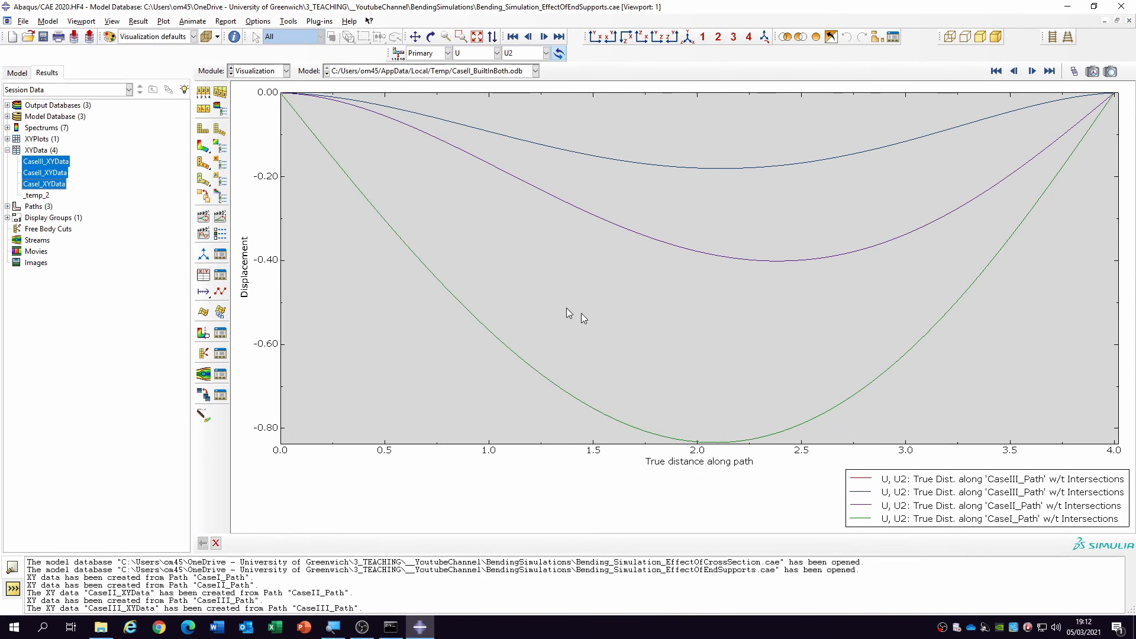
click(7, 139)
right_click(37, 150)
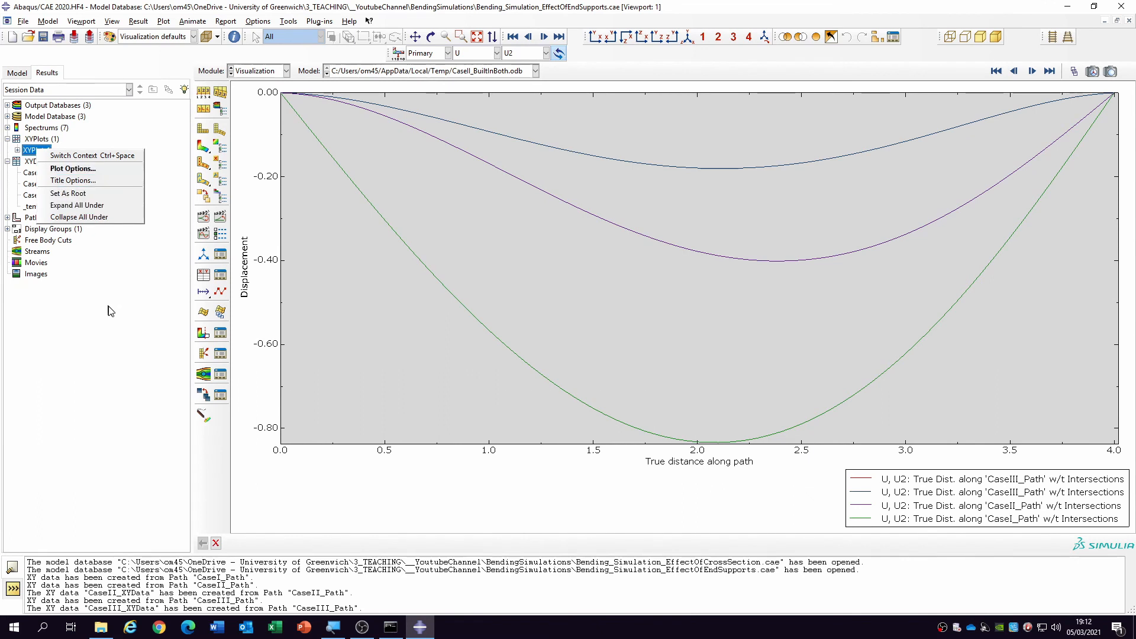
click(95, 257)
right_click(38, 150)
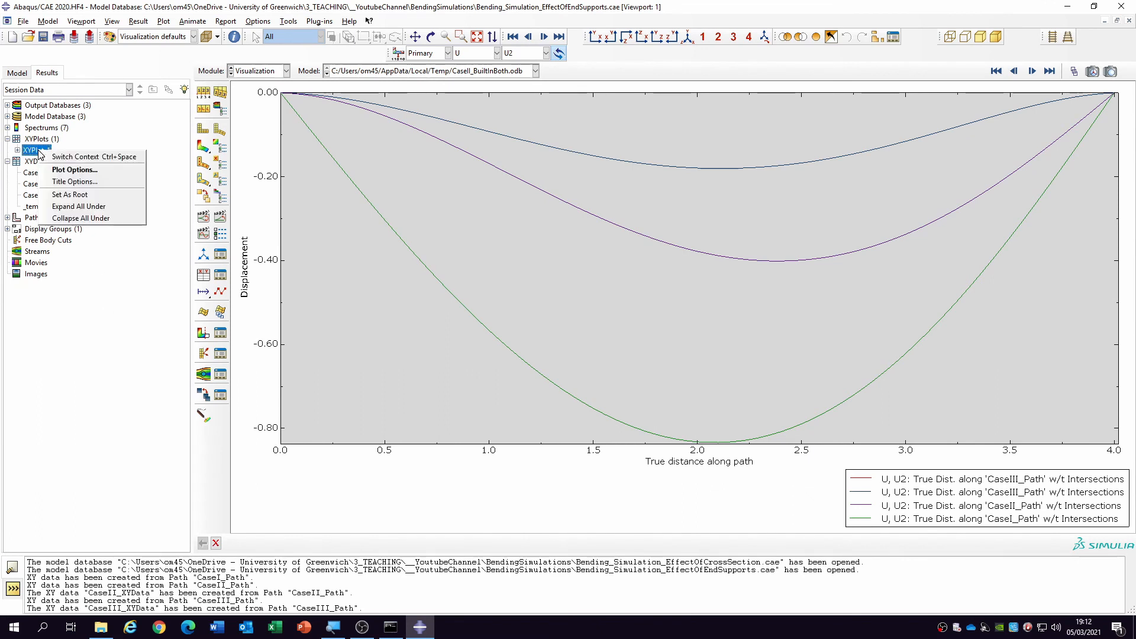
click(128, 239)
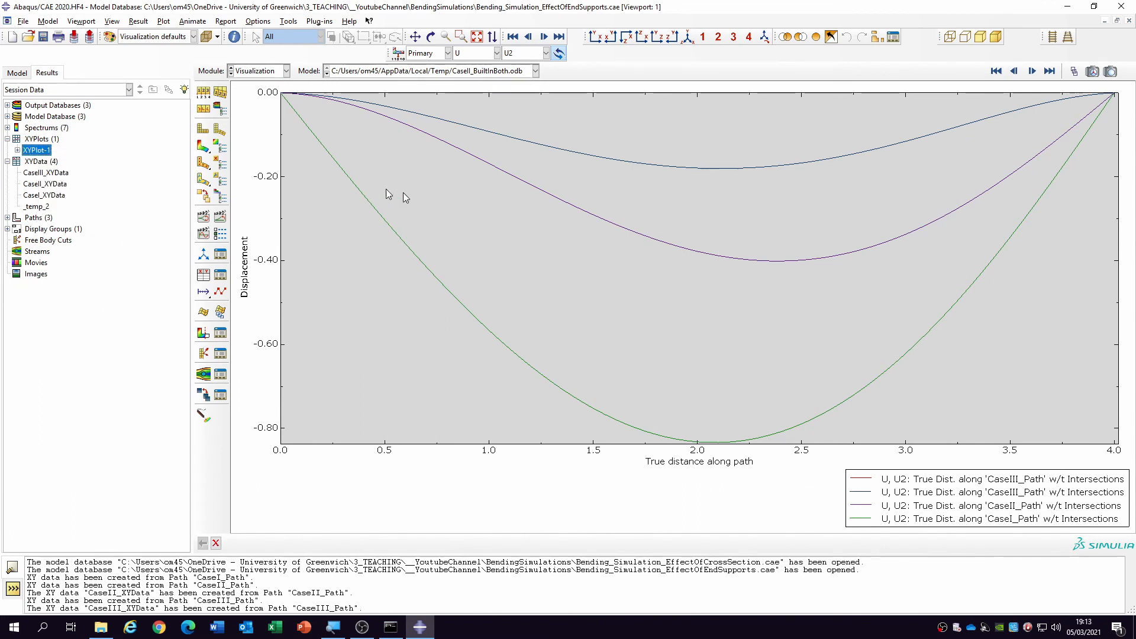
- Return the viewport to the deformed contour plot, and plot only CaseIII_XYData, CaseII_XYData and CaseI_XYData together in a fresh XY plot
click(204, 148)
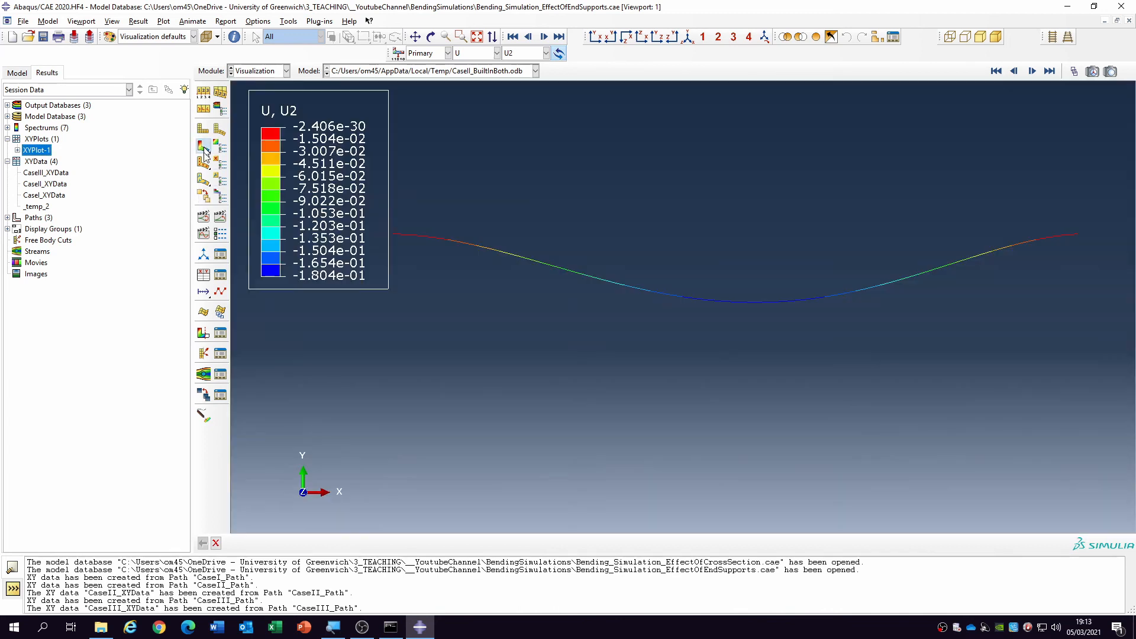
click(45, 172)
shift+click(49, 197)
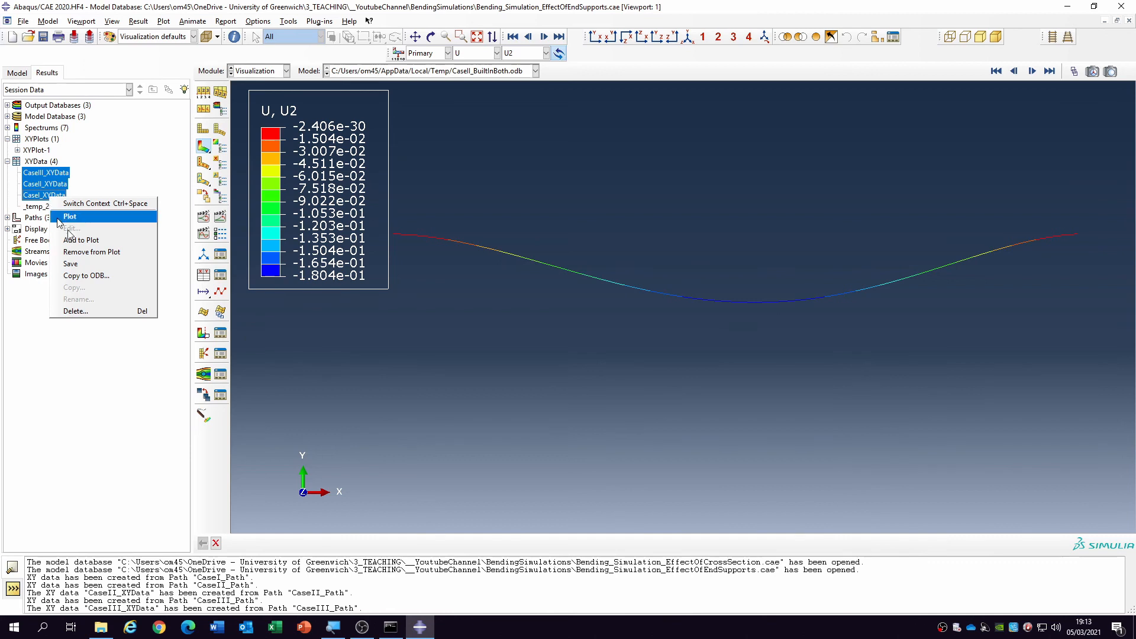
click(104, 223)
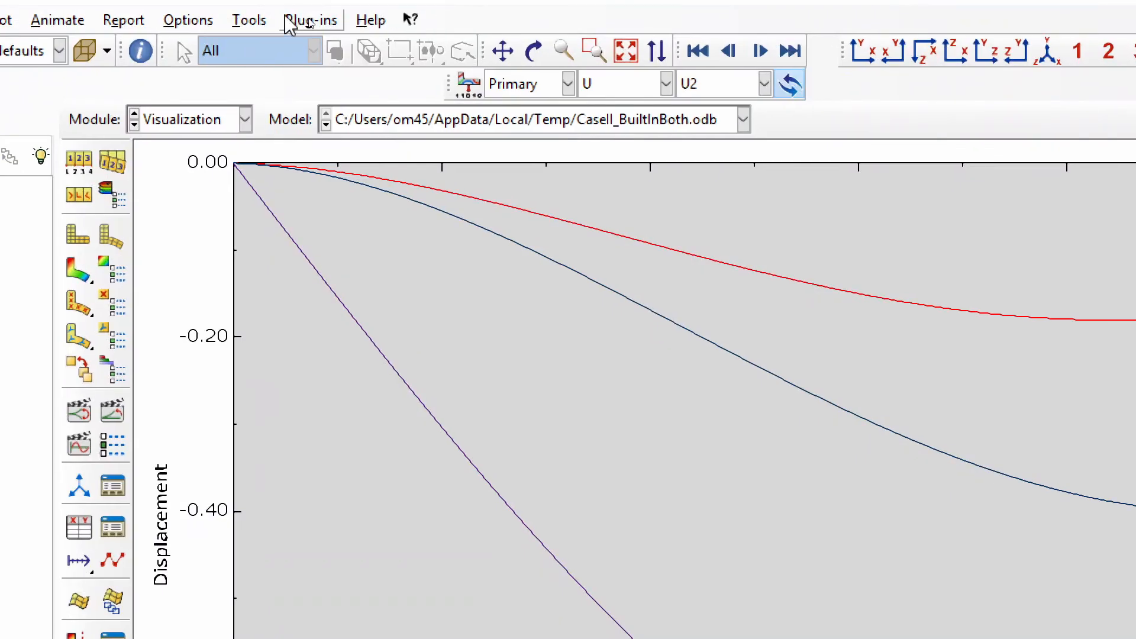
- Export the XY data of the current XY plot from Abaqus/CAE to Excel with the Excel Utilities plug-in
click(302, 23)
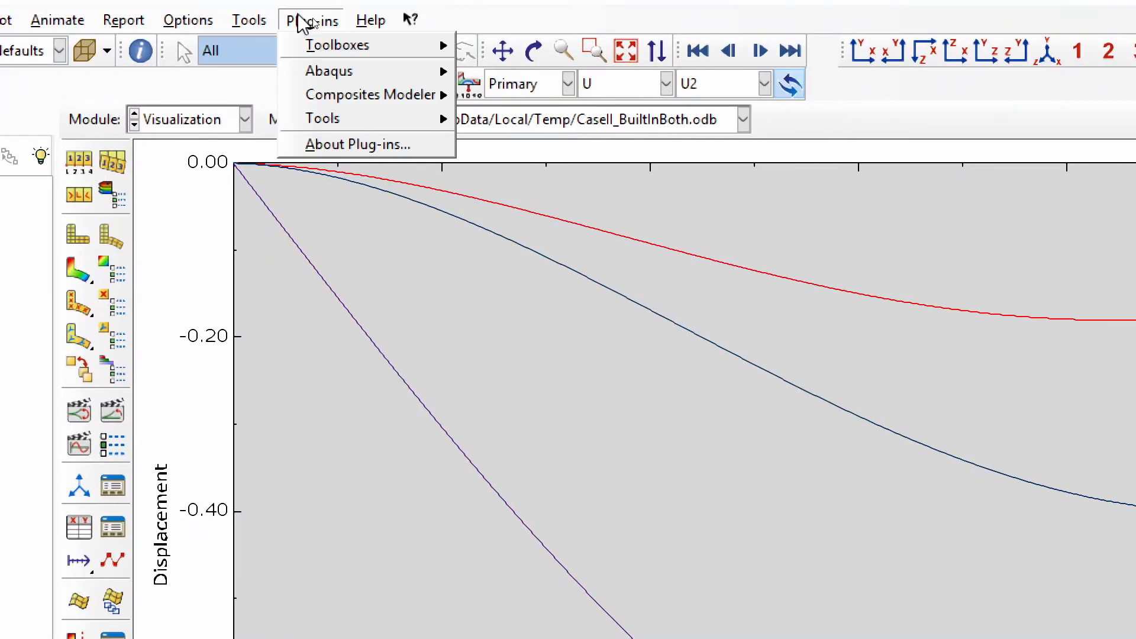
mouse_move(374, 116)
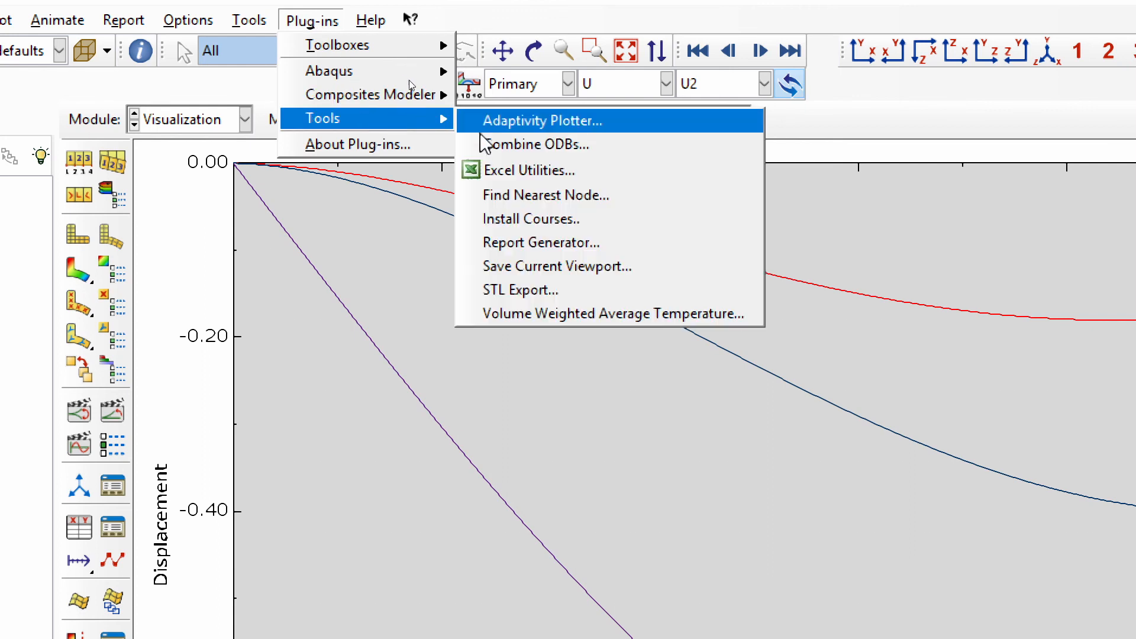
click(554, 171)
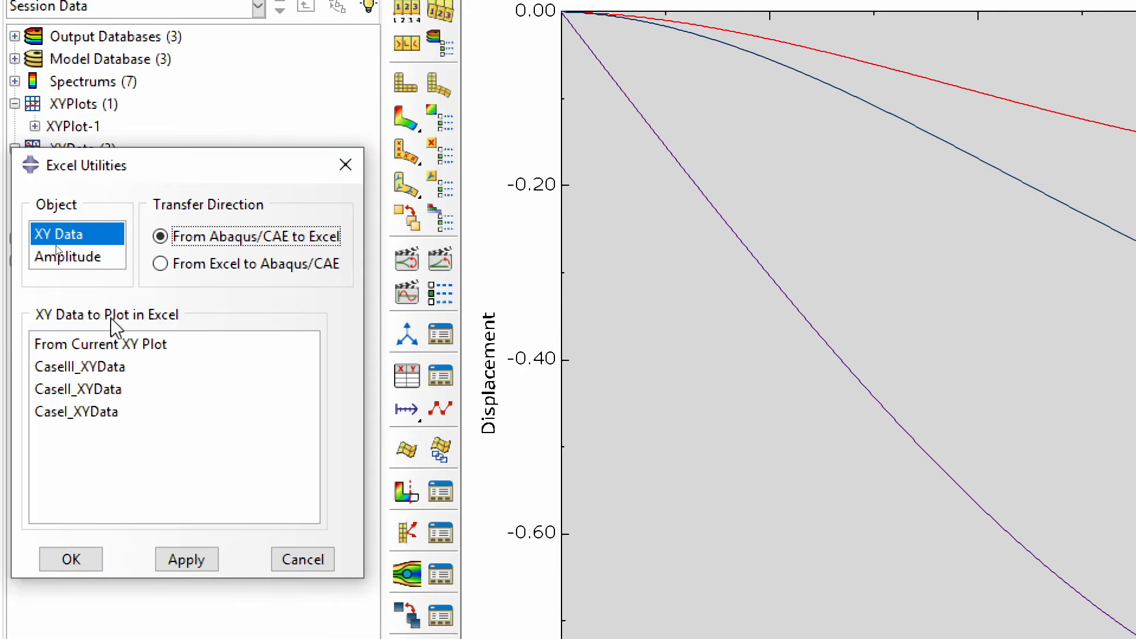
click(107, 342)
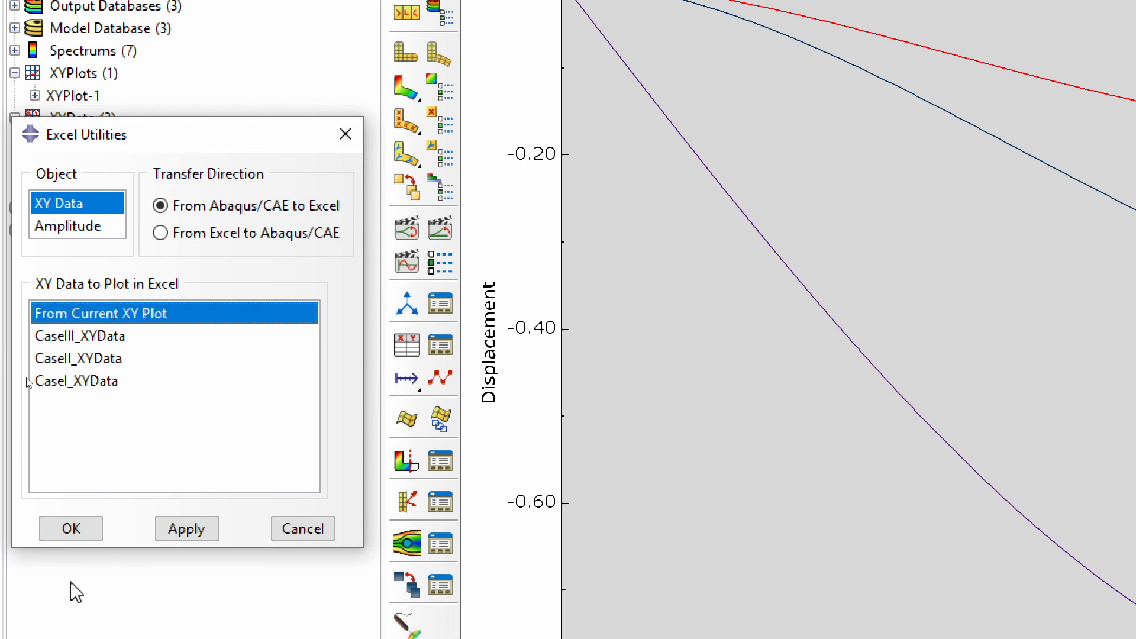
click(71, 559)
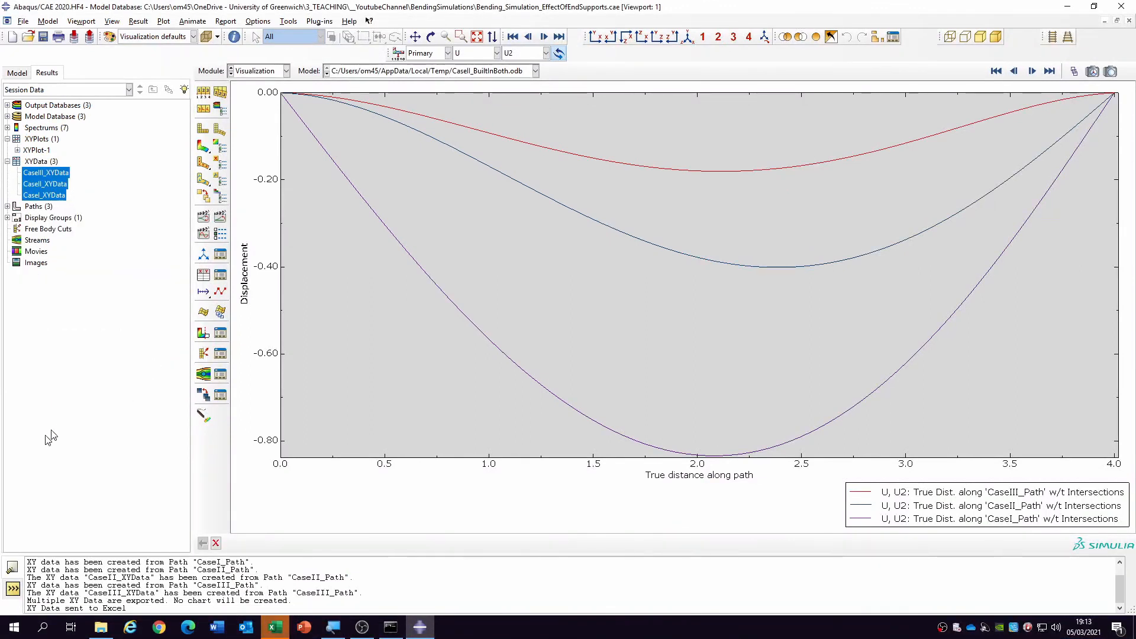
- Switch to the exported workbook in Excel and insert an empty row above the first data row
click(275, 626)
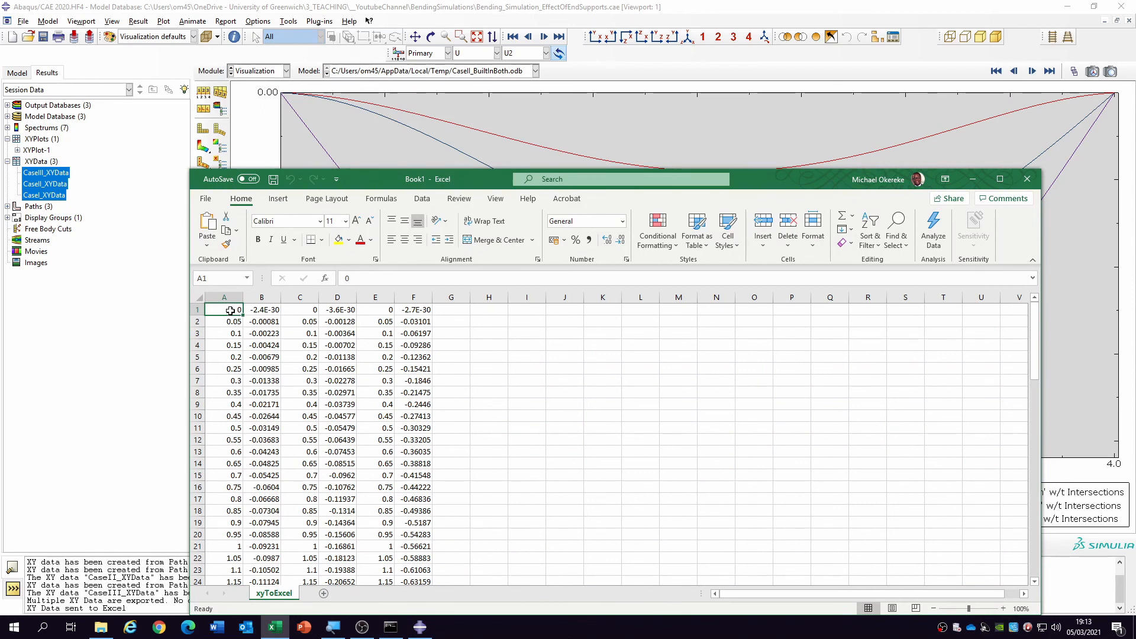
click(198, 309)
right_click(199, 309)
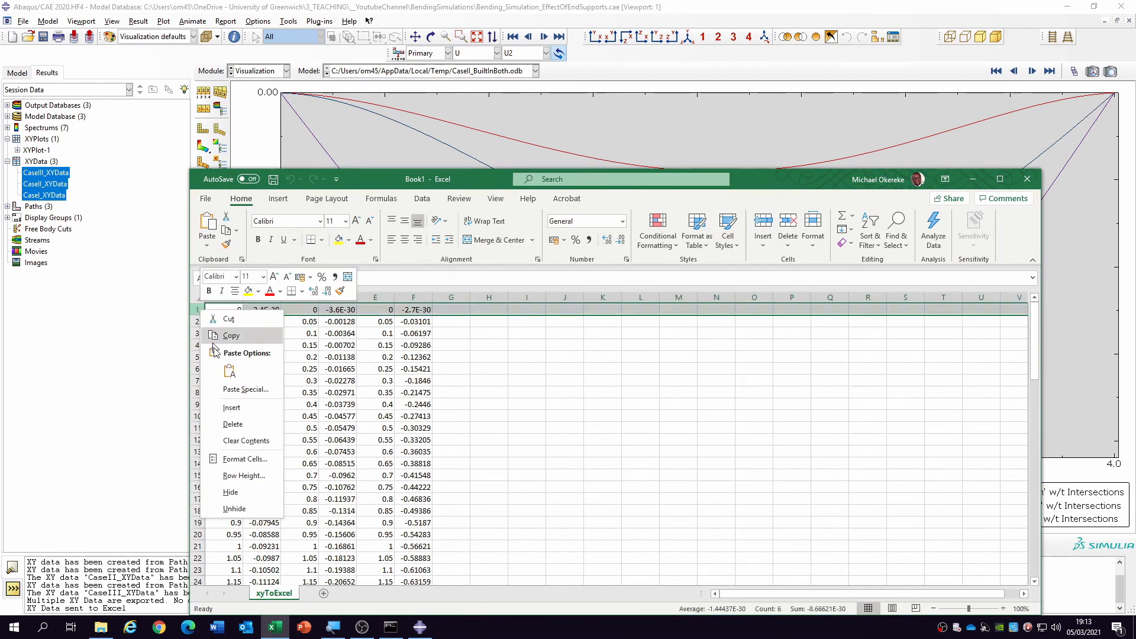
click(237, 407)
- Enter the headers time, Case I, time, Case II, time and Case III in cells A1 to F1
click(231, 309)
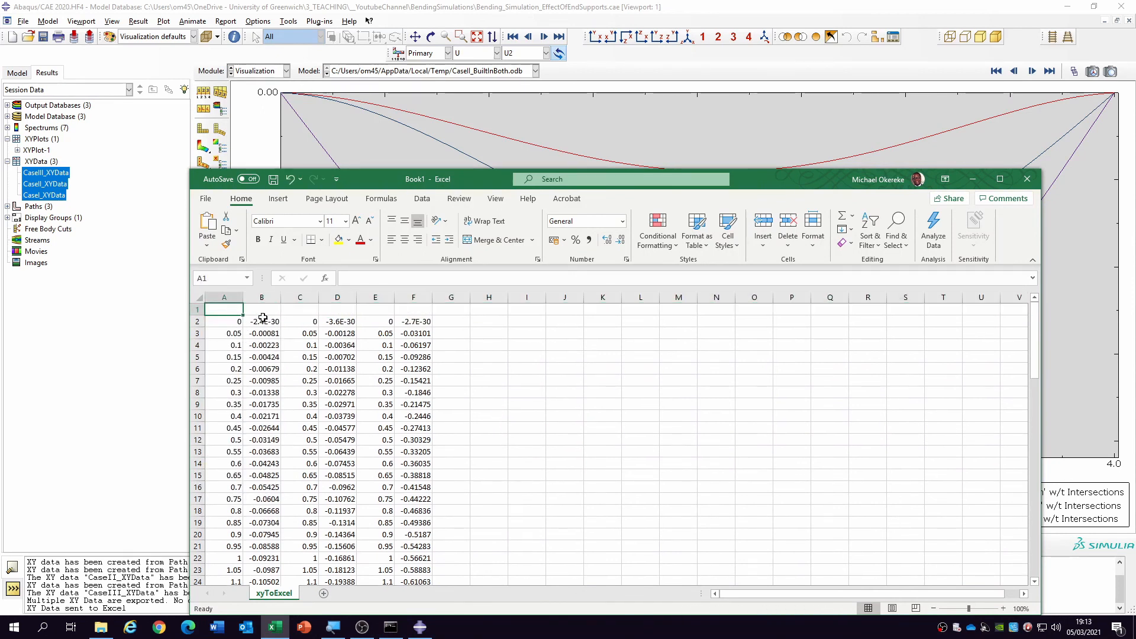
text(time)
key(Tab)
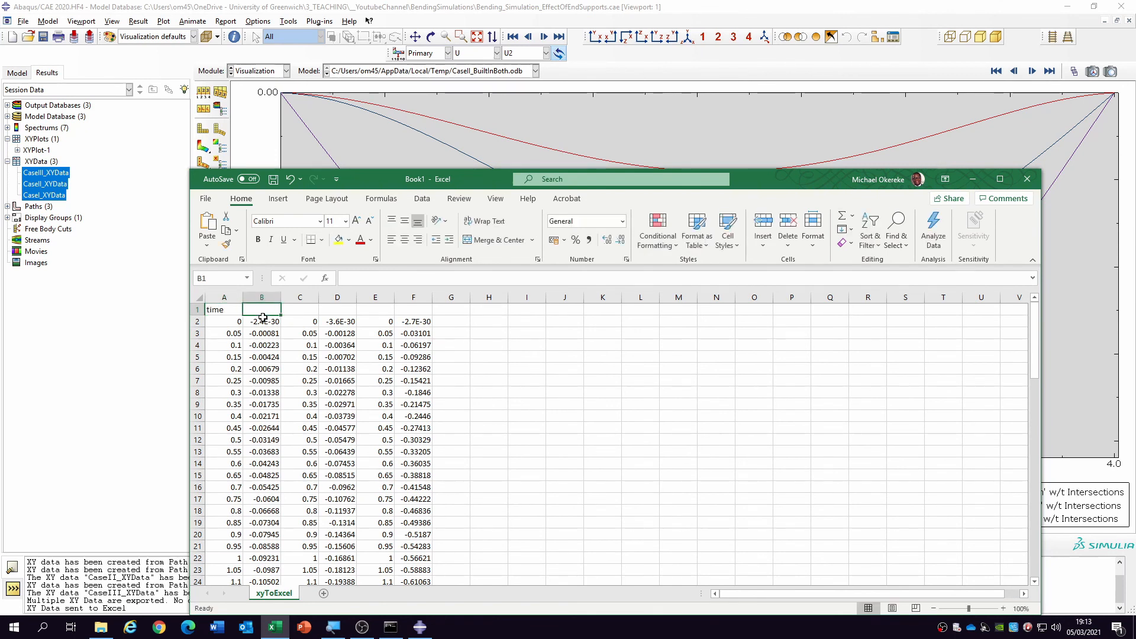
text(Case I)
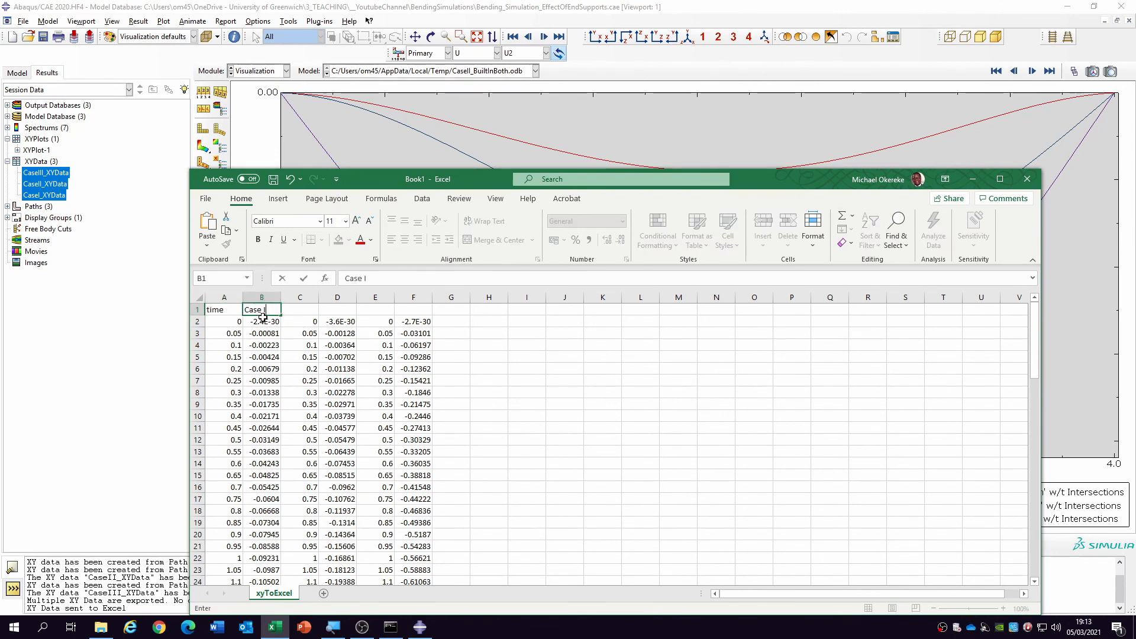
key(Tab)
text(time)
key(Tab)
text(Ca)
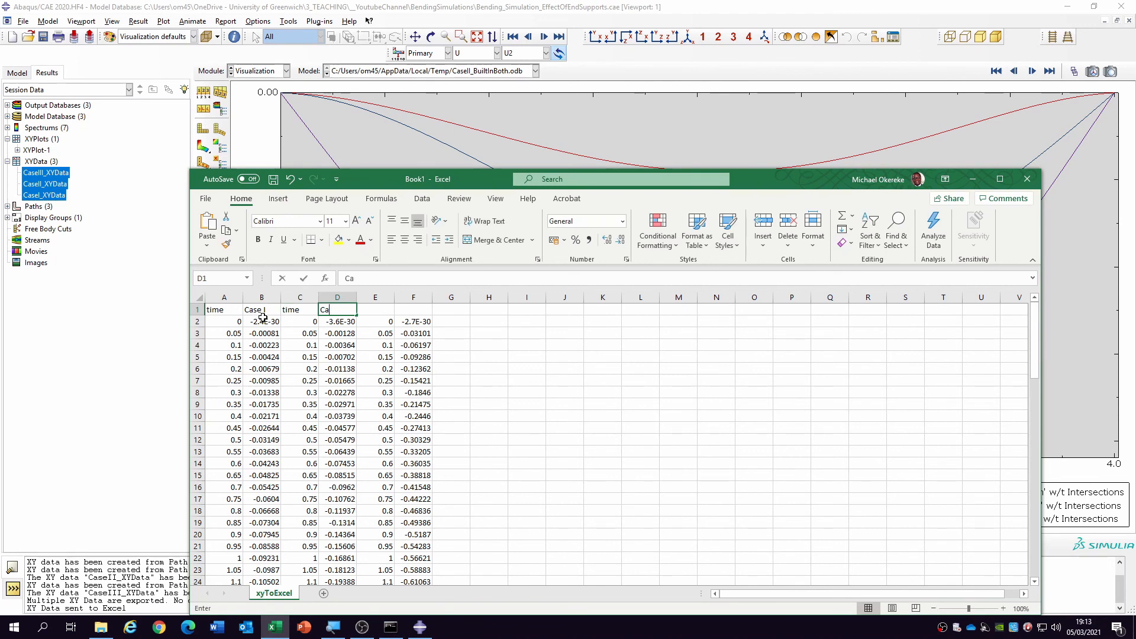
text(se II)
key(Tab)
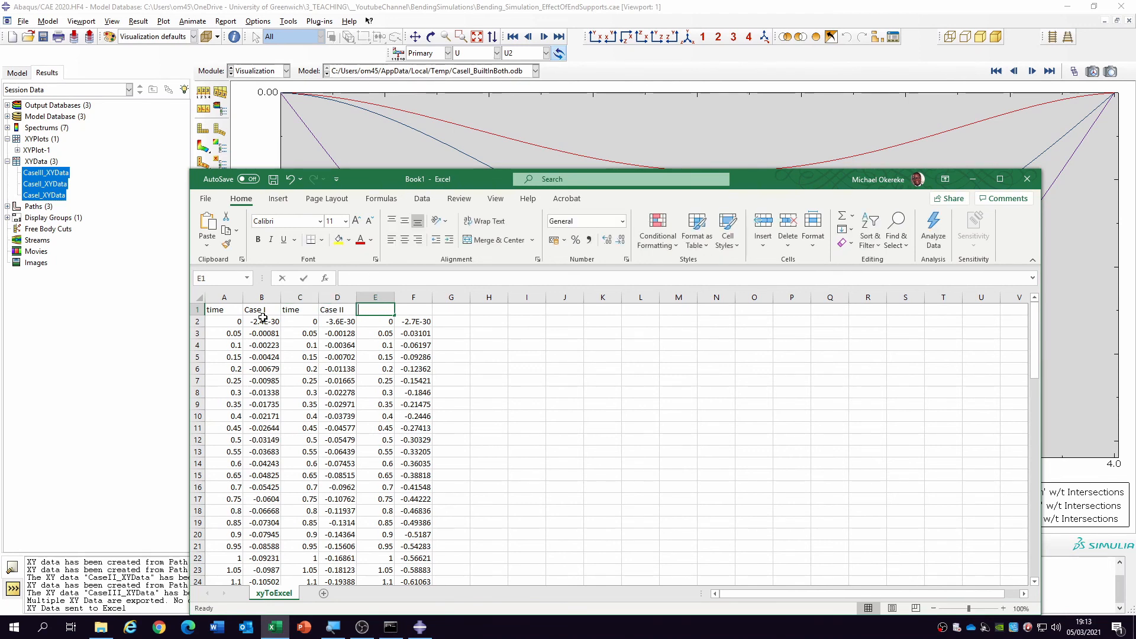
text(time)
key(Tab)
text(Cas)
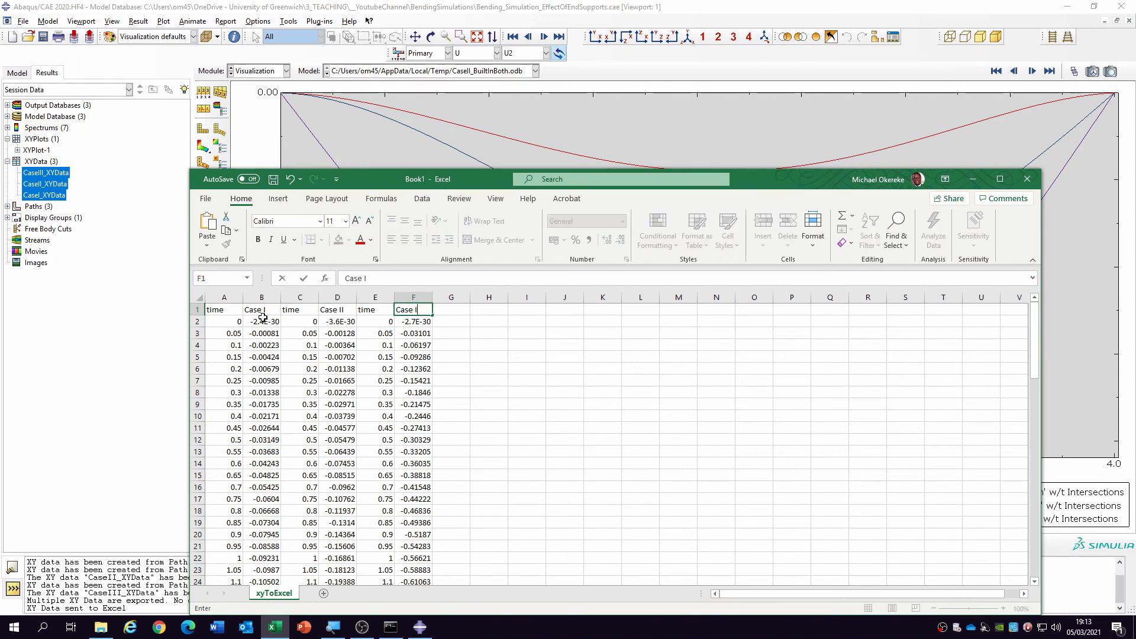
- Insert a scatter chart with smooth lines and markers from the data in A1:F82
drag(216, 311, 408, 348)
key(ctrl+shift+Down)
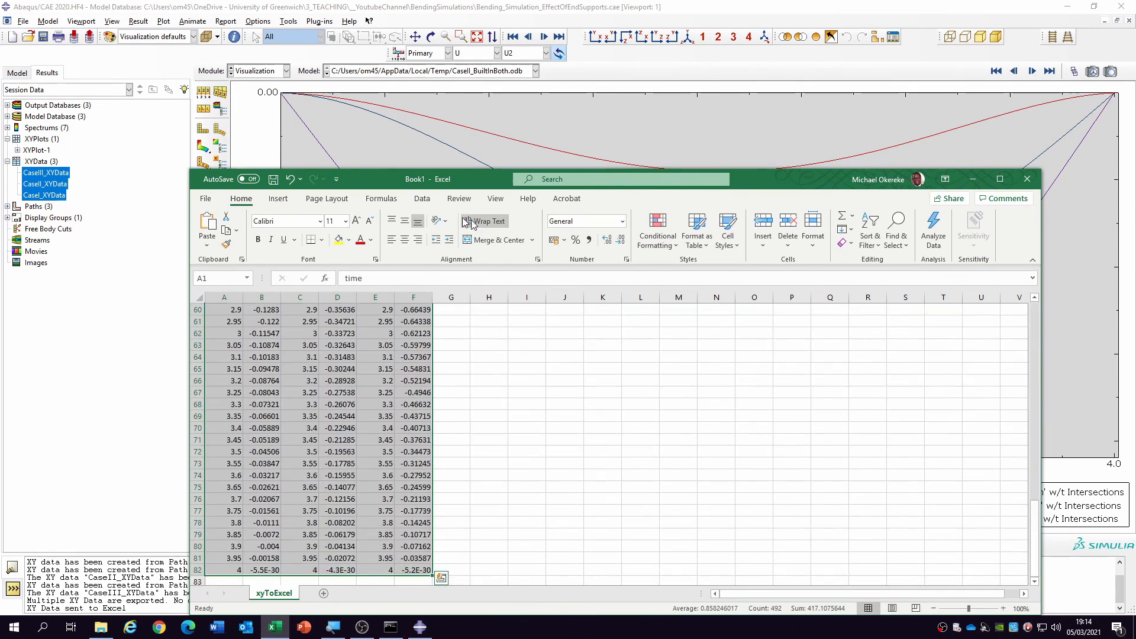
click(278, 198)
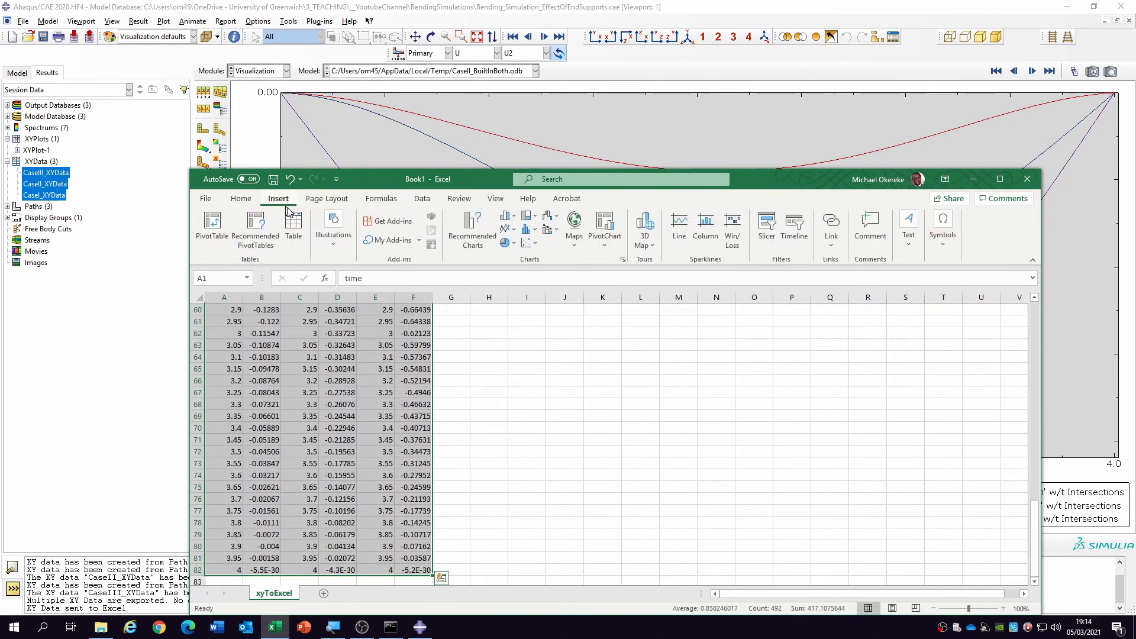
click(524, 243)
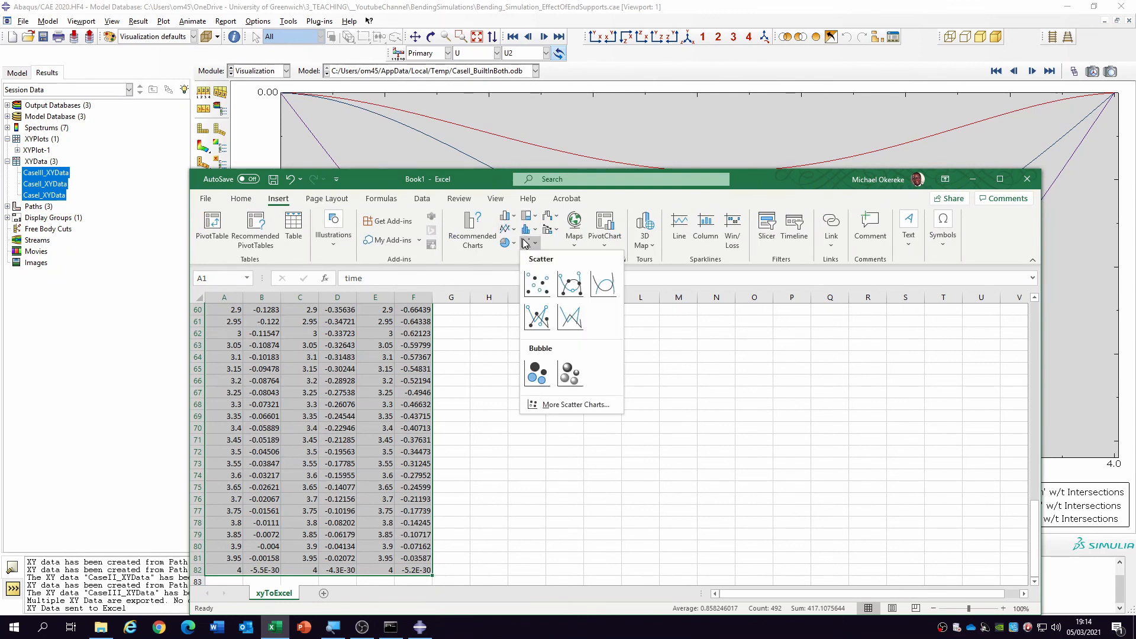
click(570, 284)
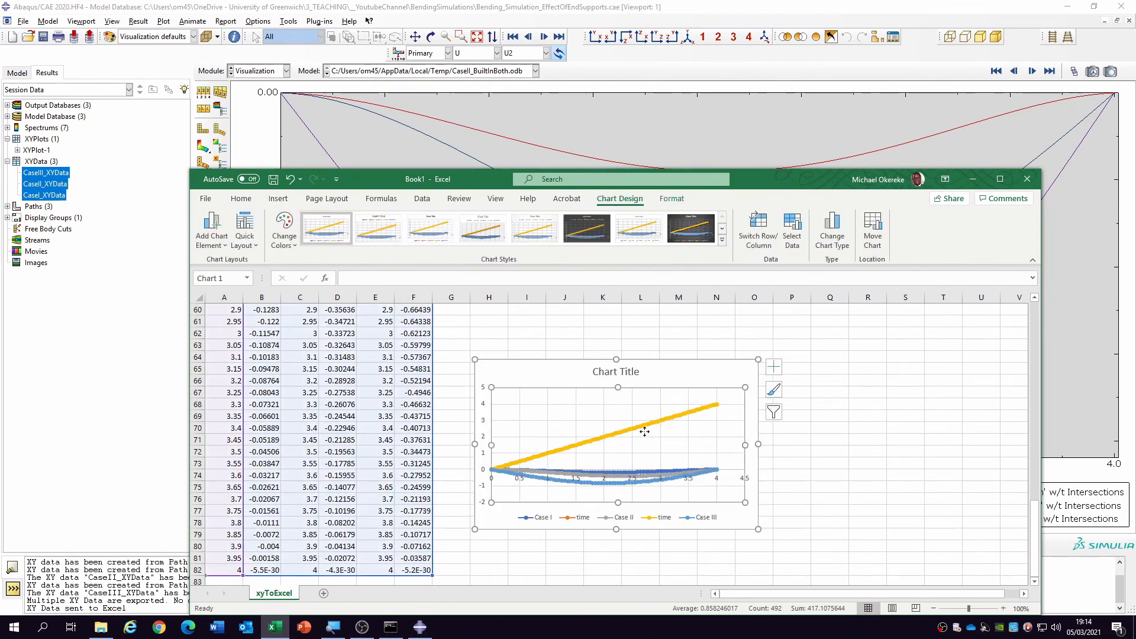
- Delete both time series from the scatter chart, then maximise the workbook window and enlarge the chart to about columns H to U
click(672, 419)
key(Delete)
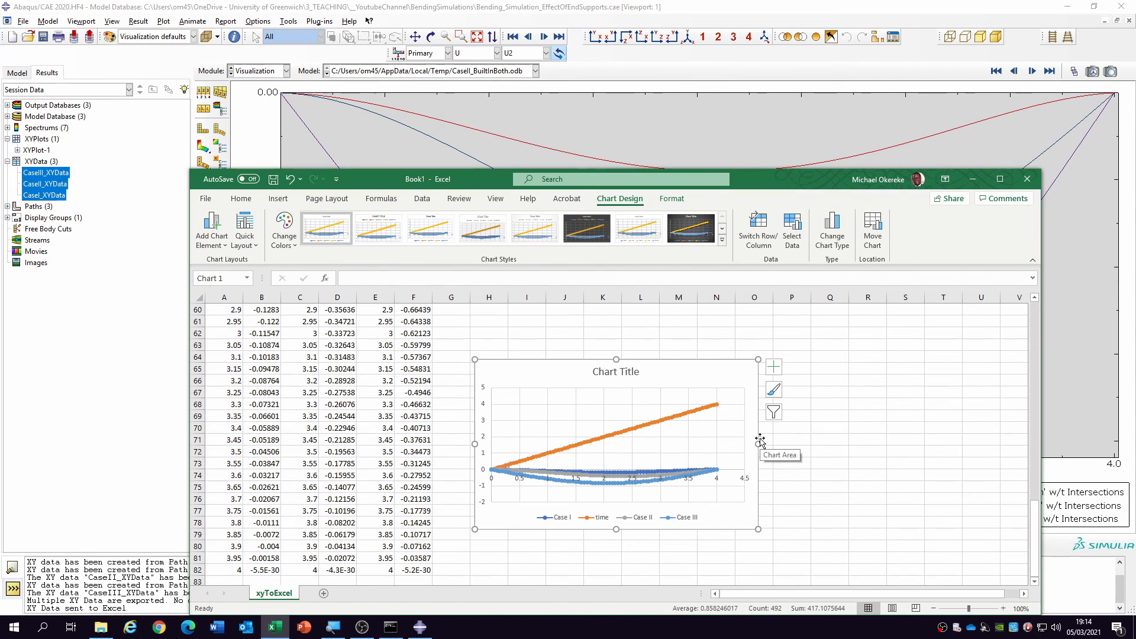
click(698, 415)
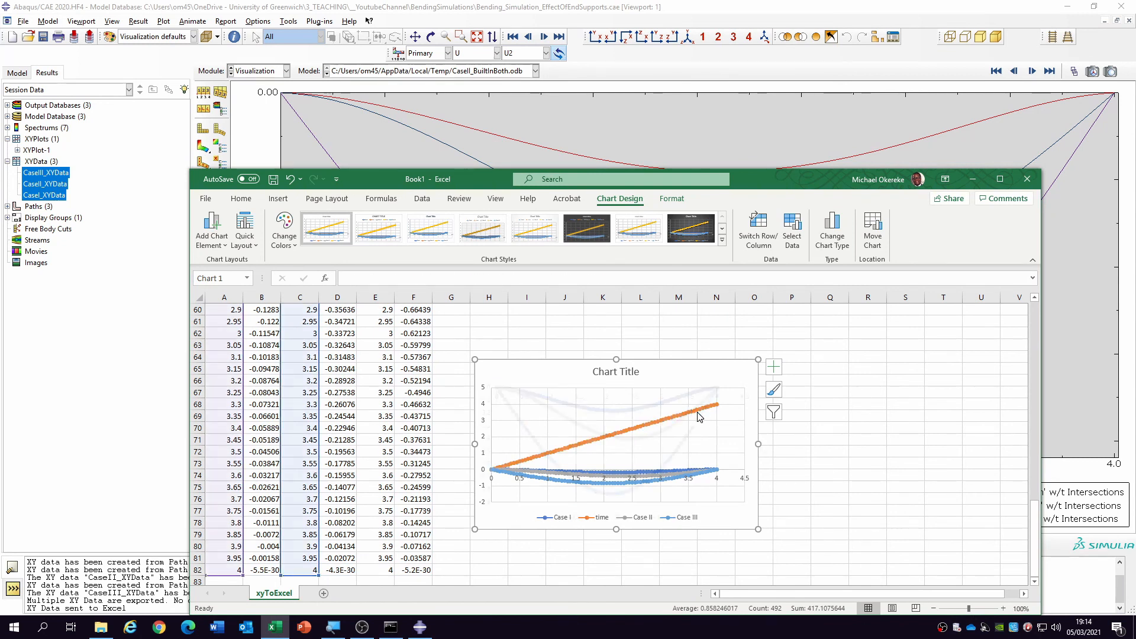
key(Delete)
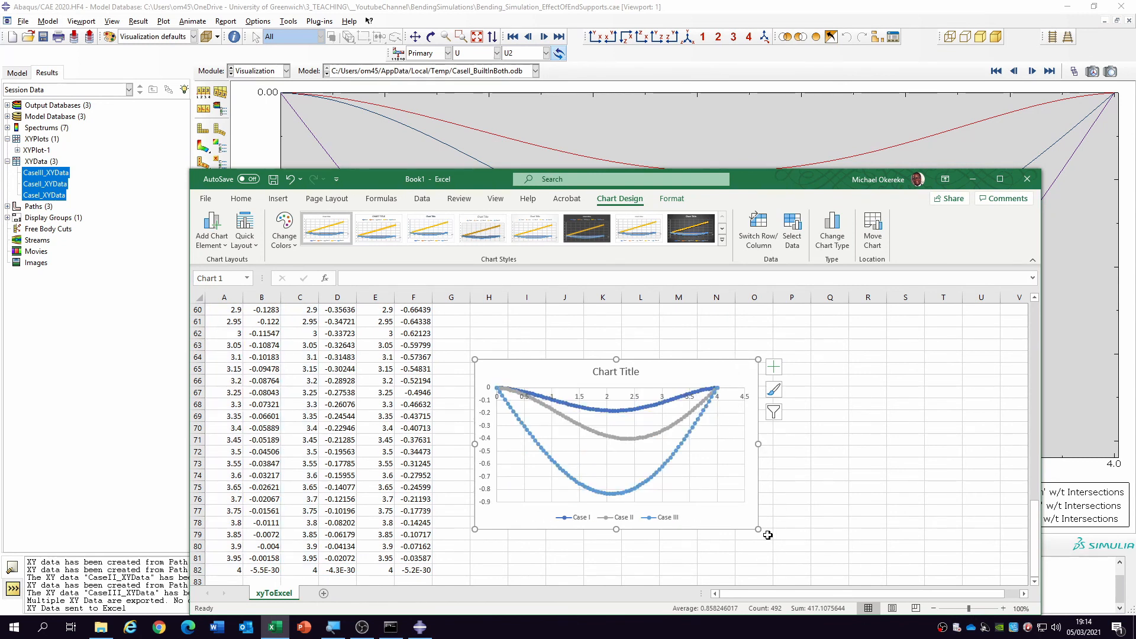
click(1000, 179)
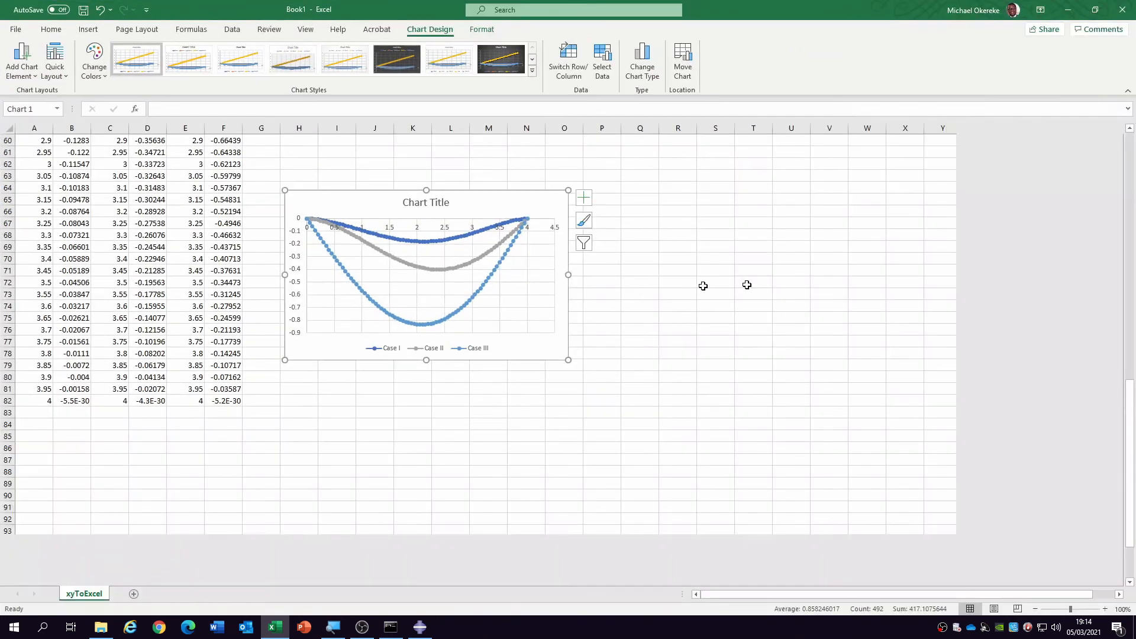
drag(569, 362, 790, 504)
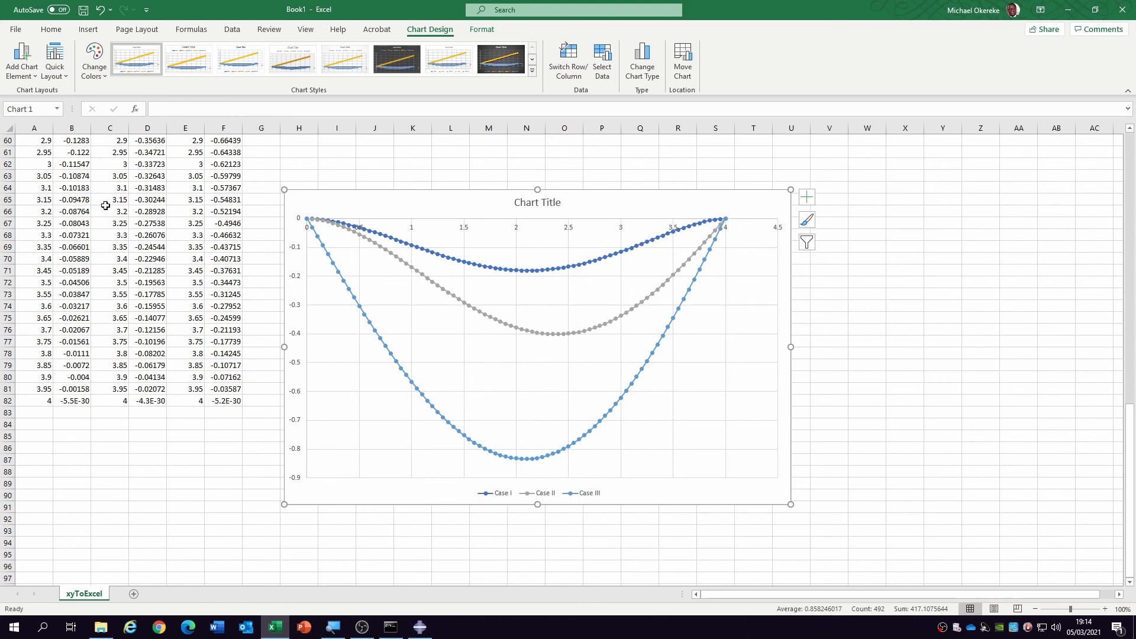
- Swap the case labels in the header row so B1 reads Case III and F1 reads Case I
scroll(134, 163, up, 13)
scroll(134, 163, up, 7)
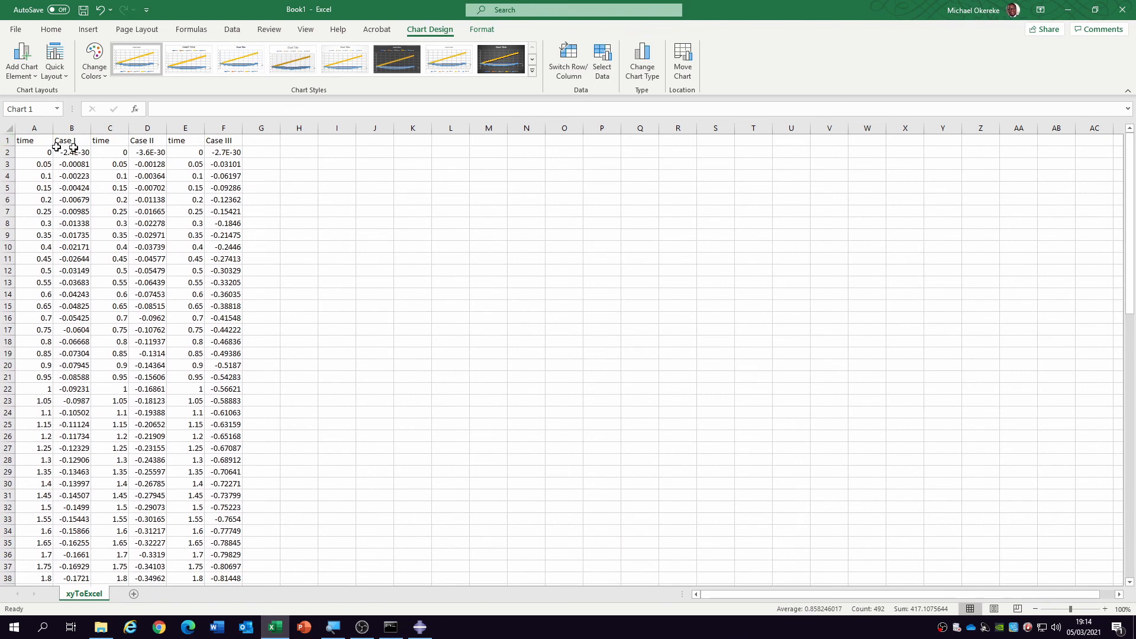
double_click(83, 142)
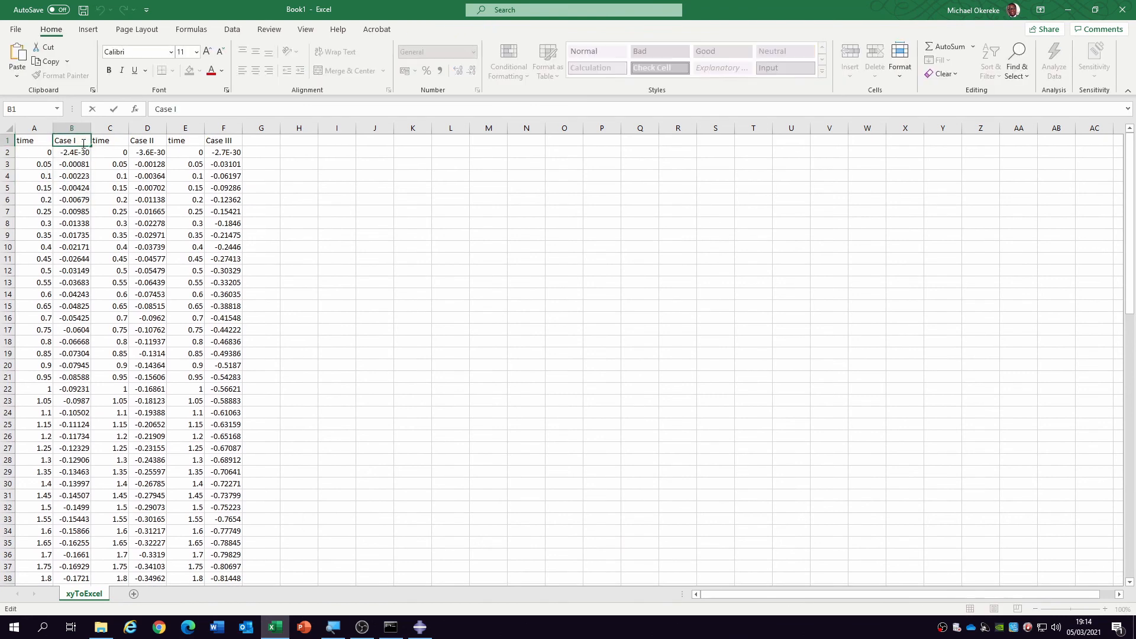
click(147, 137)
click(232, 140)
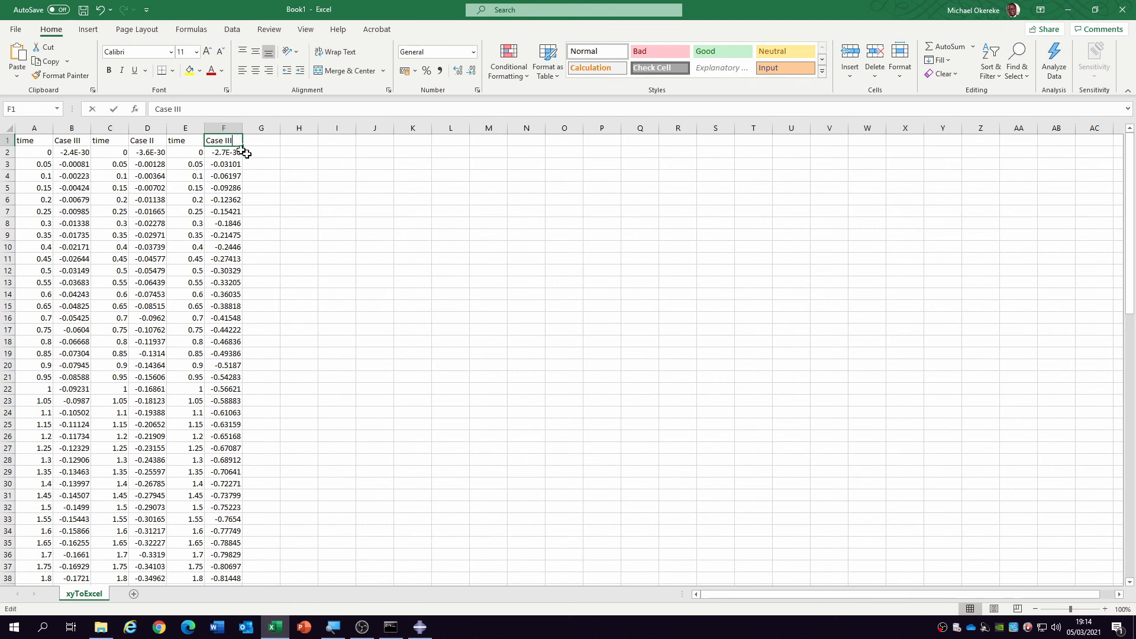
text(1)
key(Return)
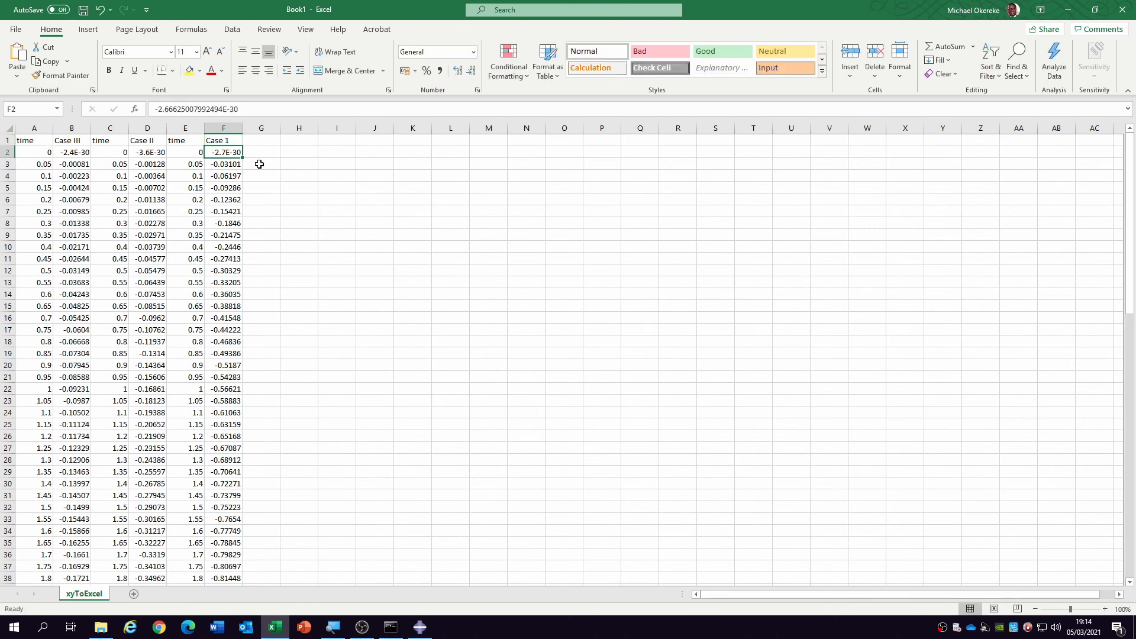
double_click(231, 142)
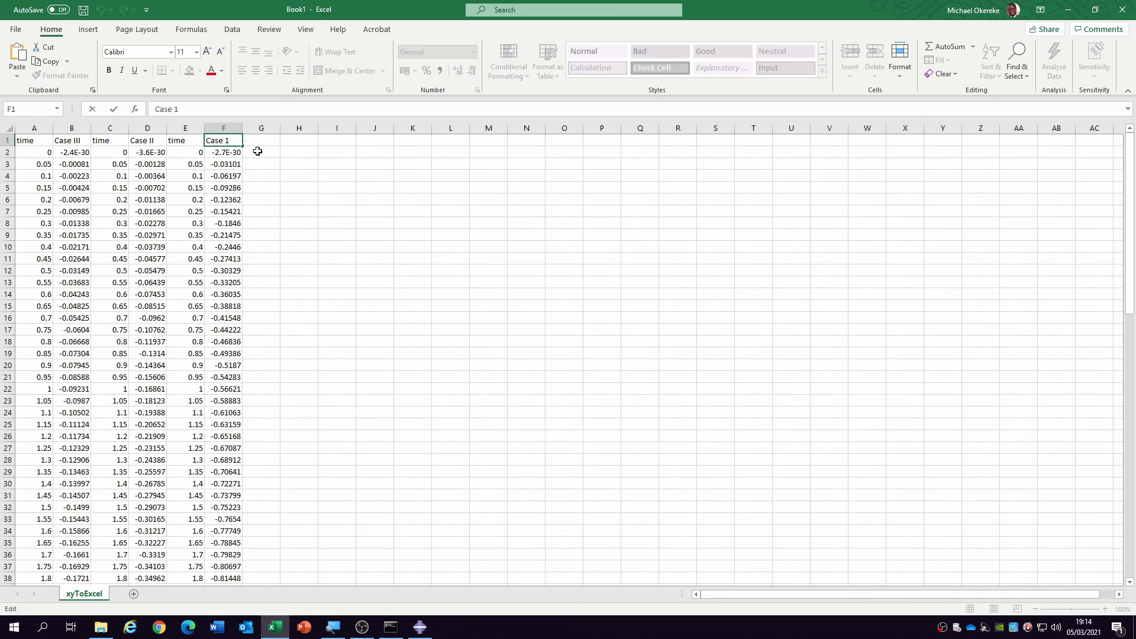
key(Return)
- Move the deflection chart up so it starts at about row 55 and spans roughly columns I to U
scroll(621, 449, down, 5)
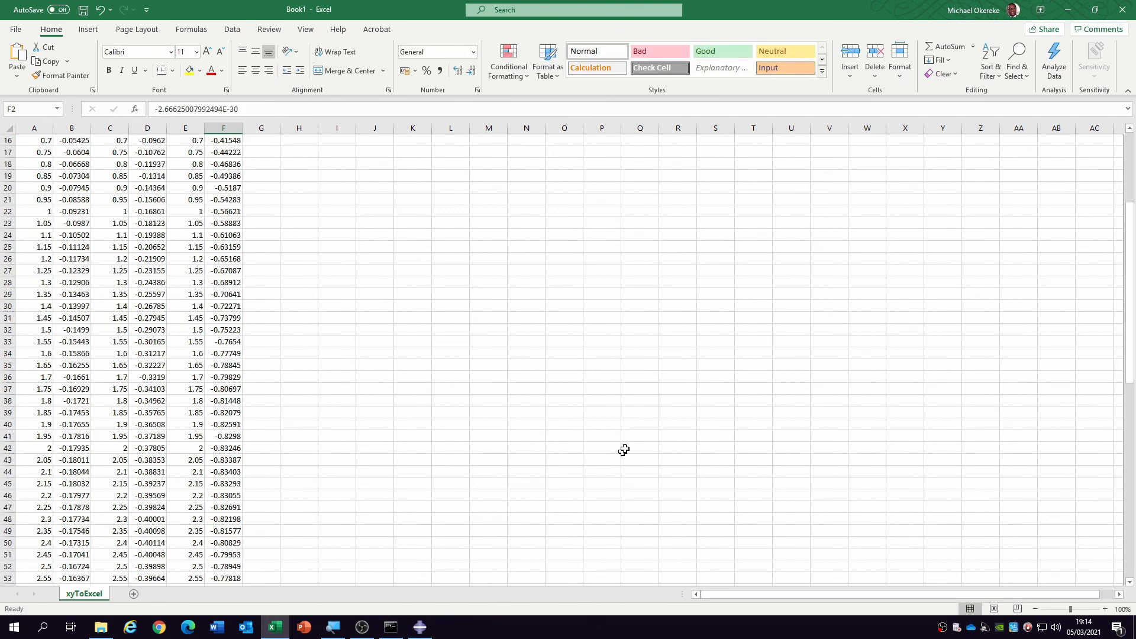
scroll(666, 375, up, 5)
scroll(611, 510, down, 5)
scroll(616, 498, down, 20)
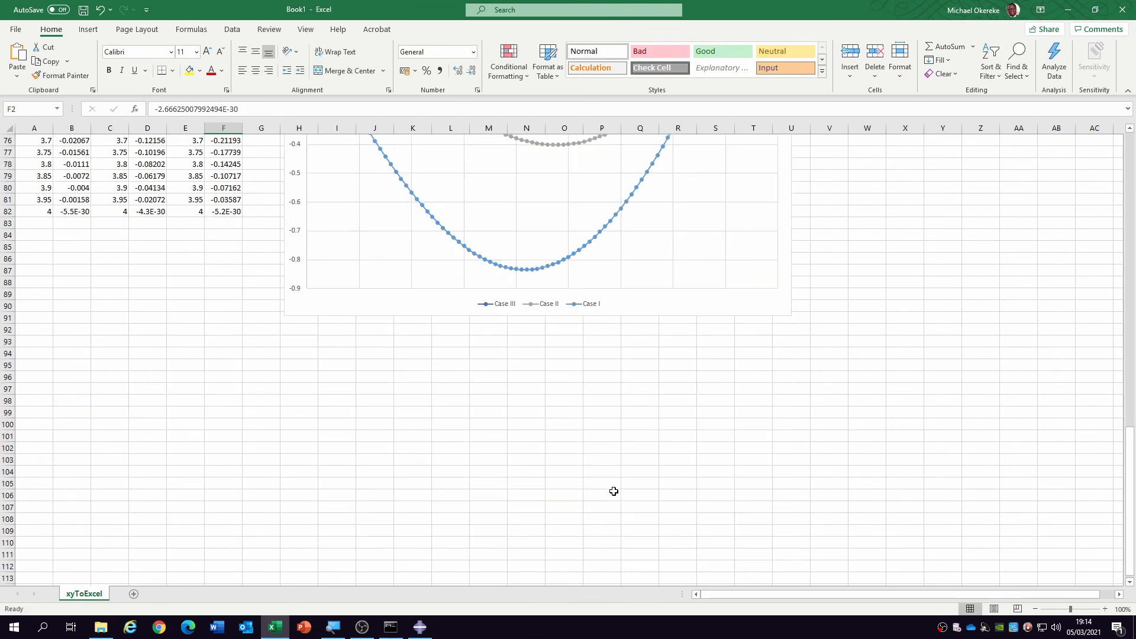
scroll(589, 305, up, 8)
drag(472, 294, 505, 186)
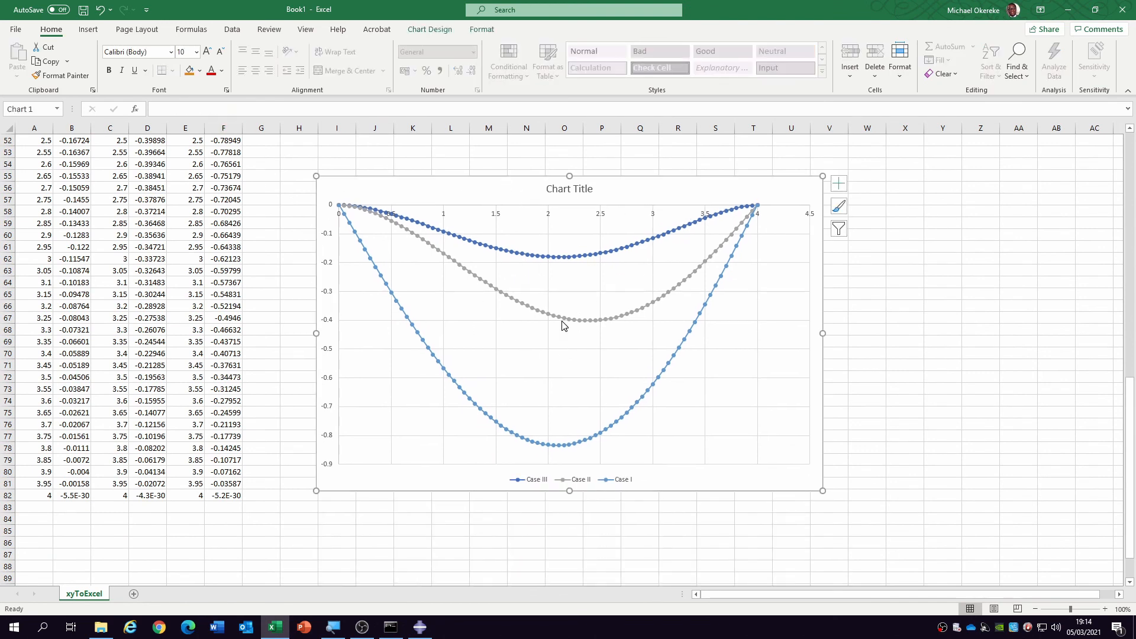
- Select the Case III, Case II and Case I curves in turn to check each one's source data
click(571, 258)
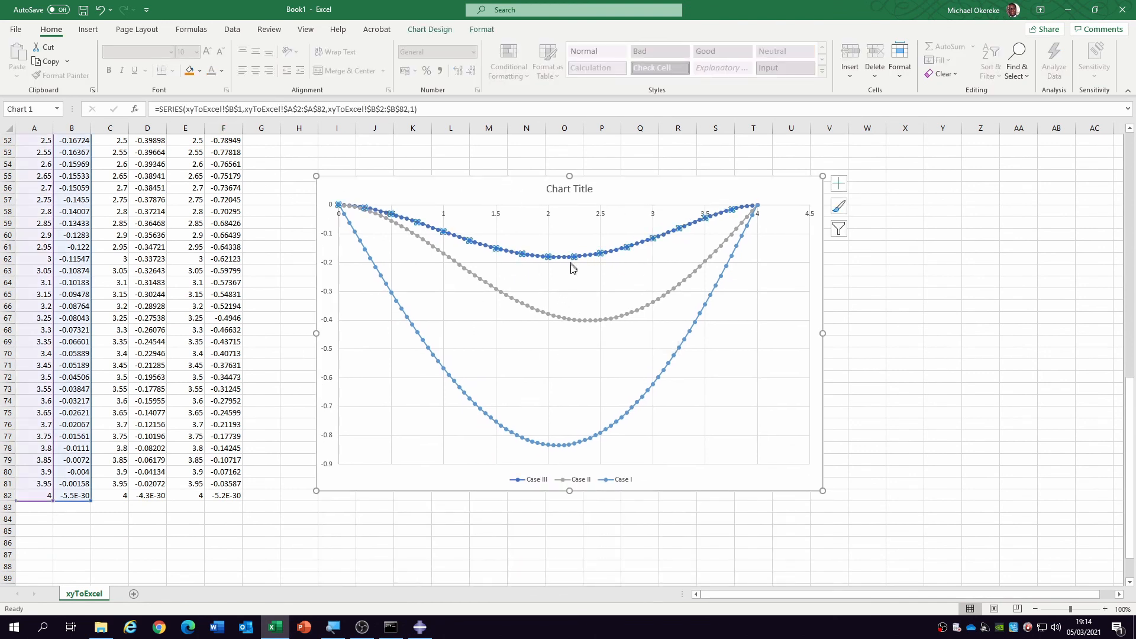
click(579, 322)
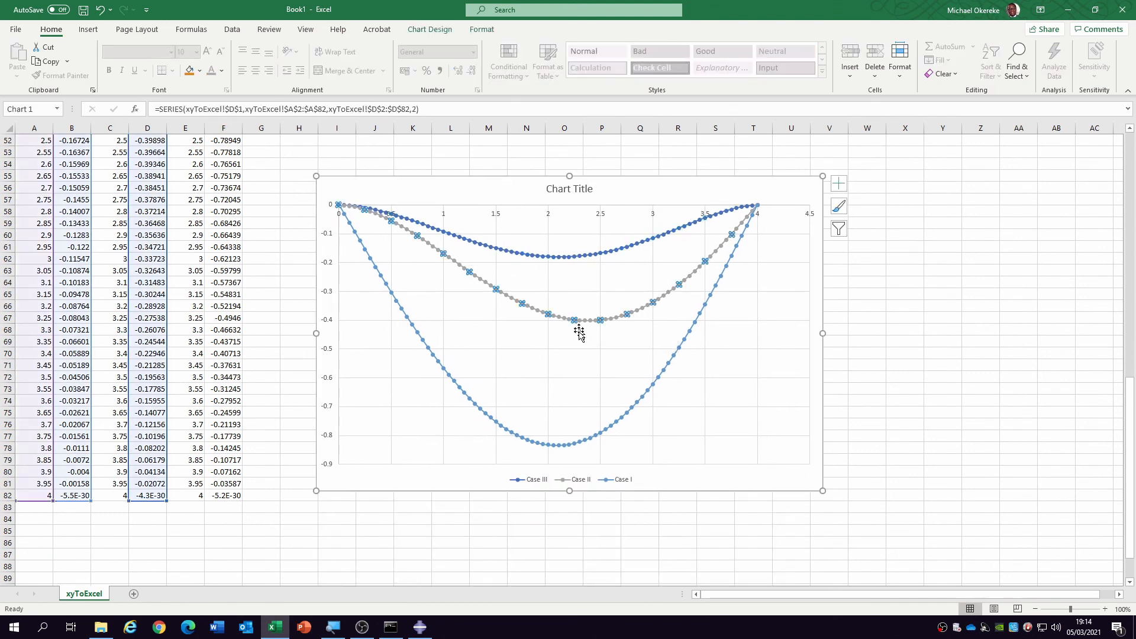
click(574, 450)
scroll(550, 331, up, 3)
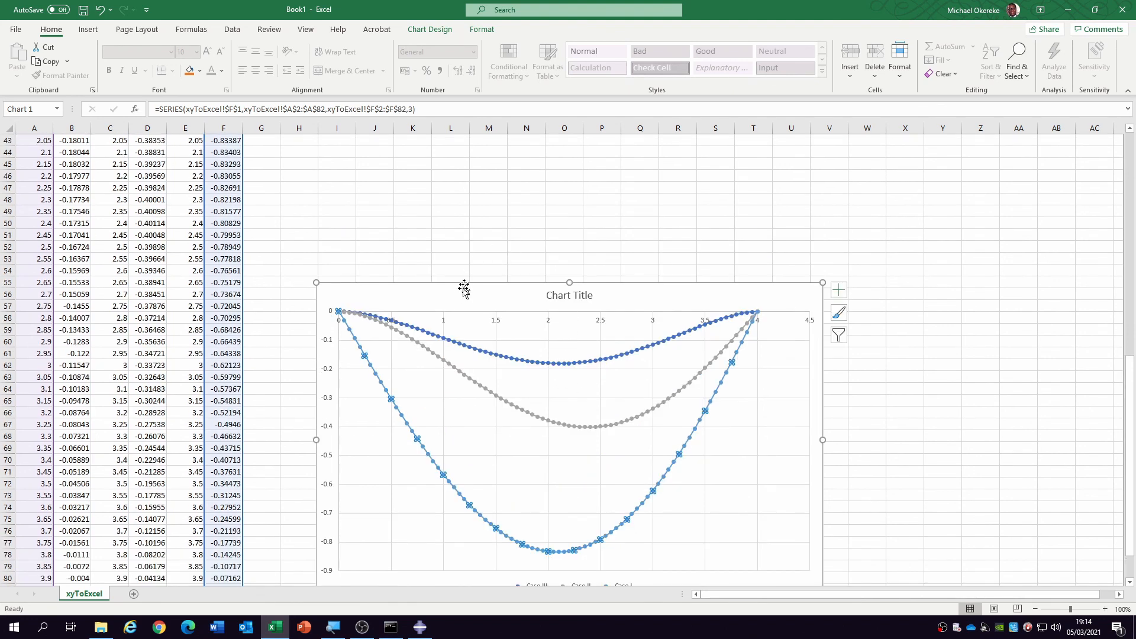
- Recolour the chart with the third colourful palette, starting with orange, gold and green, and move the chart up to about row 45
click(464, 290)
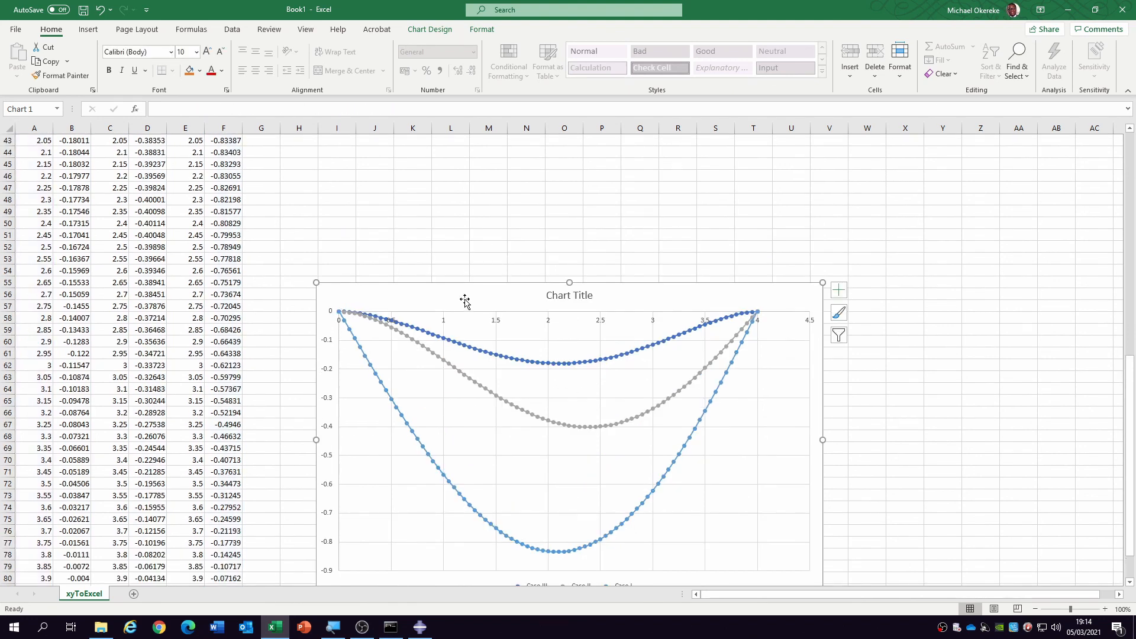
click(429, 29)
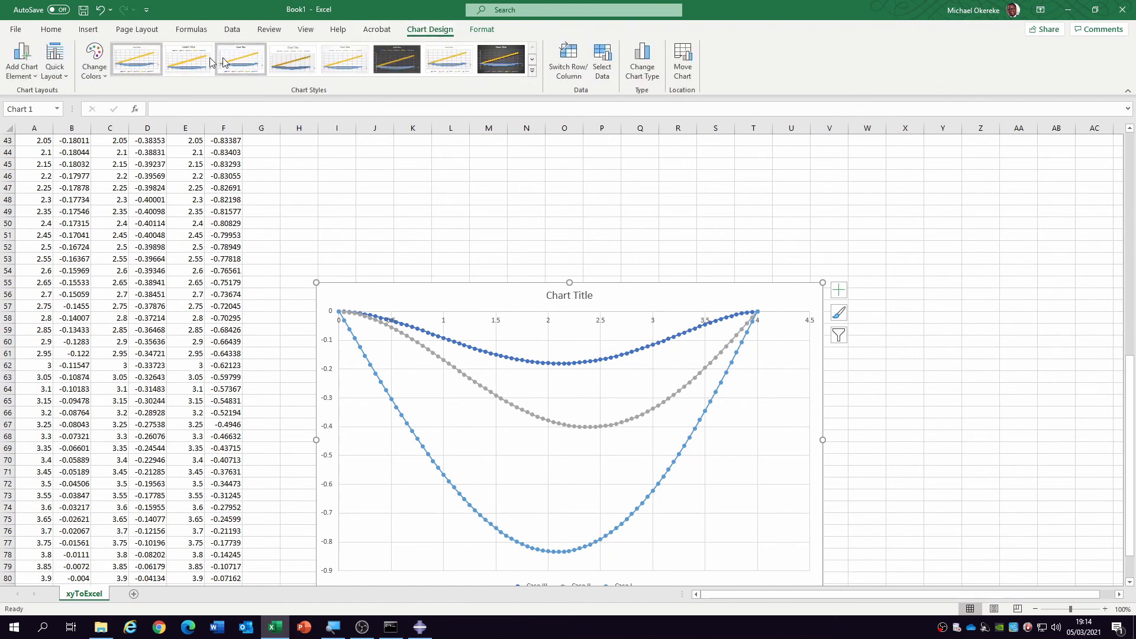
click(102, 63)
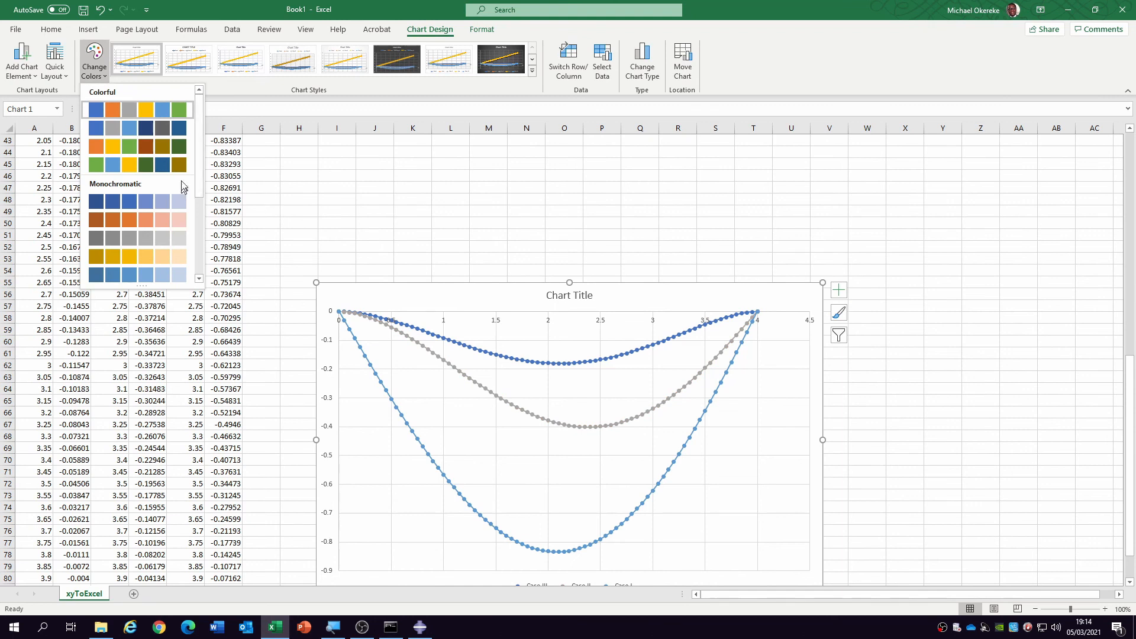
click(136, 146)
drag(487, 290, 493, 174)
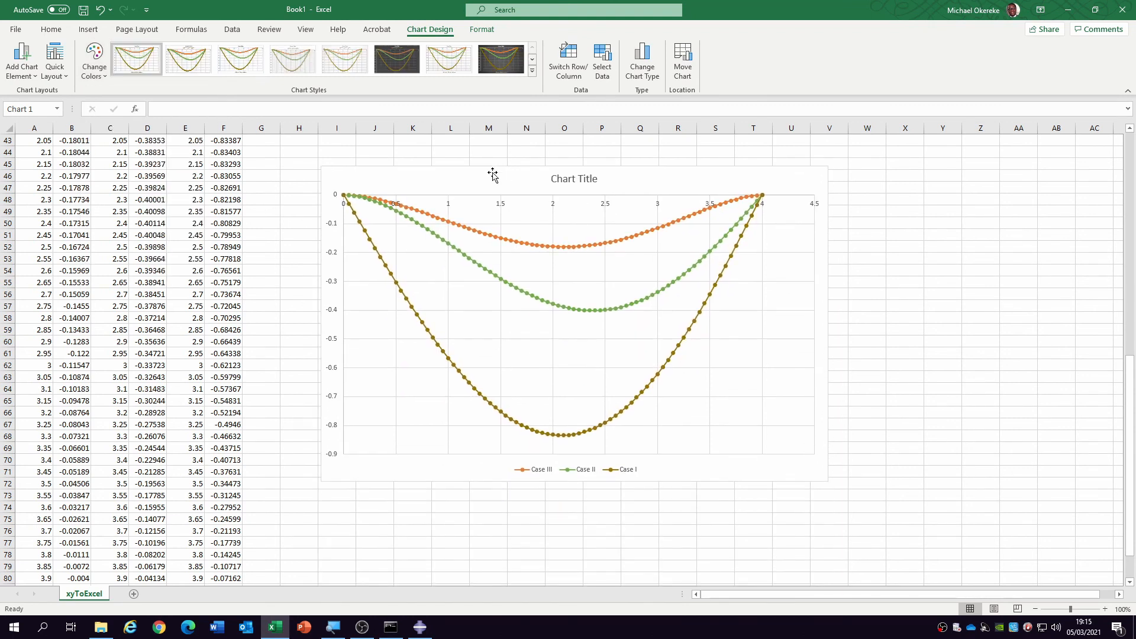